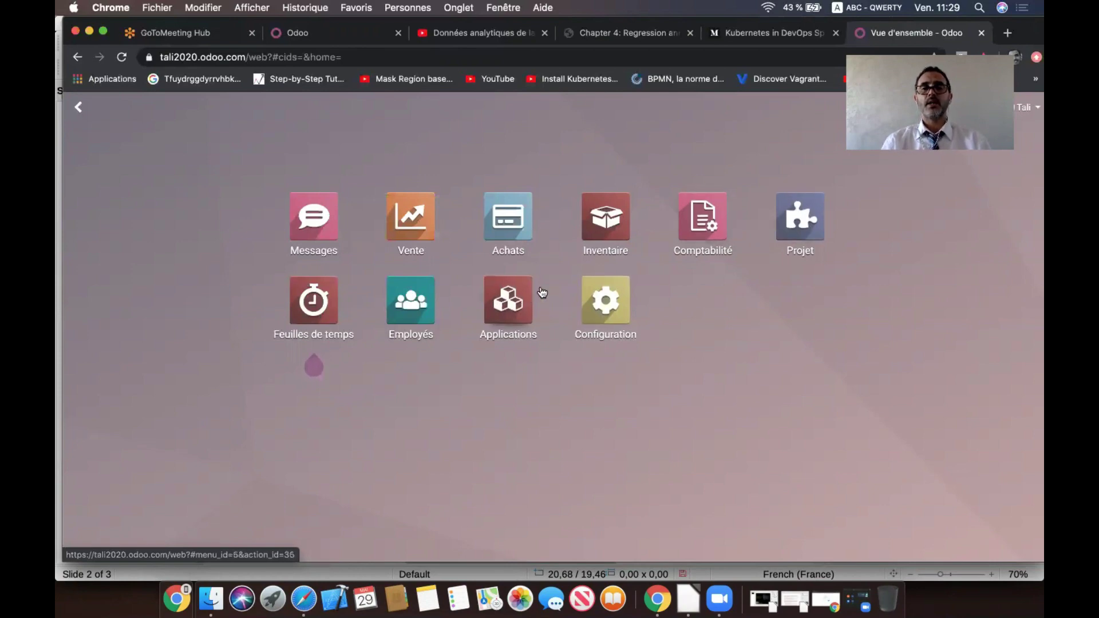
Step: Review the Comptabilité analytique and Étiquettes analytiques options in the accounting settings and save the configuration
click(694, 236)
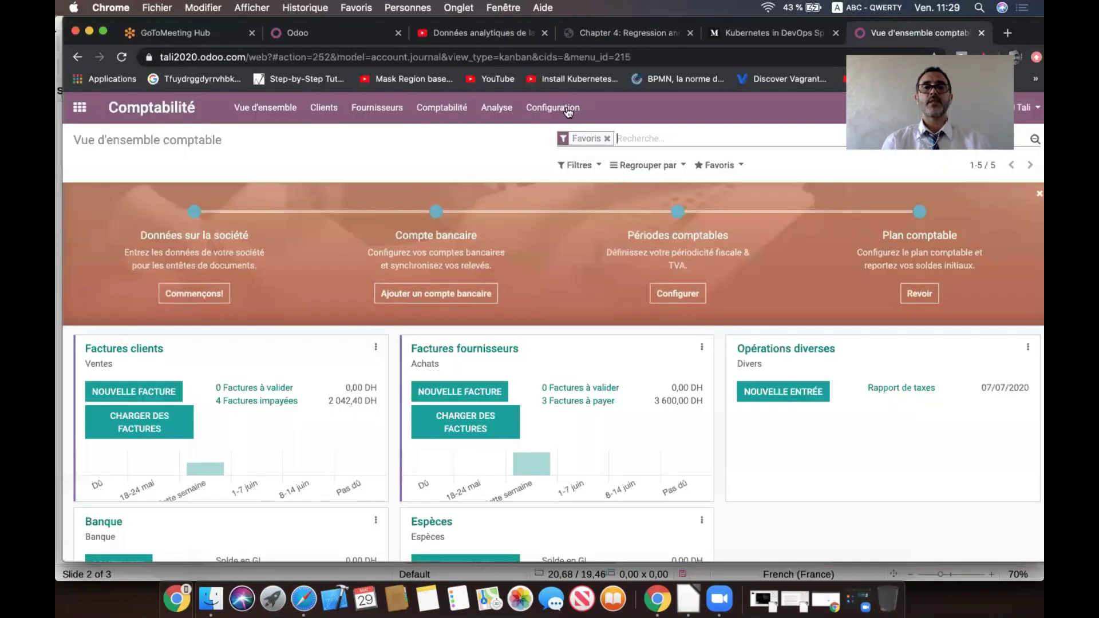
click(566, 109)
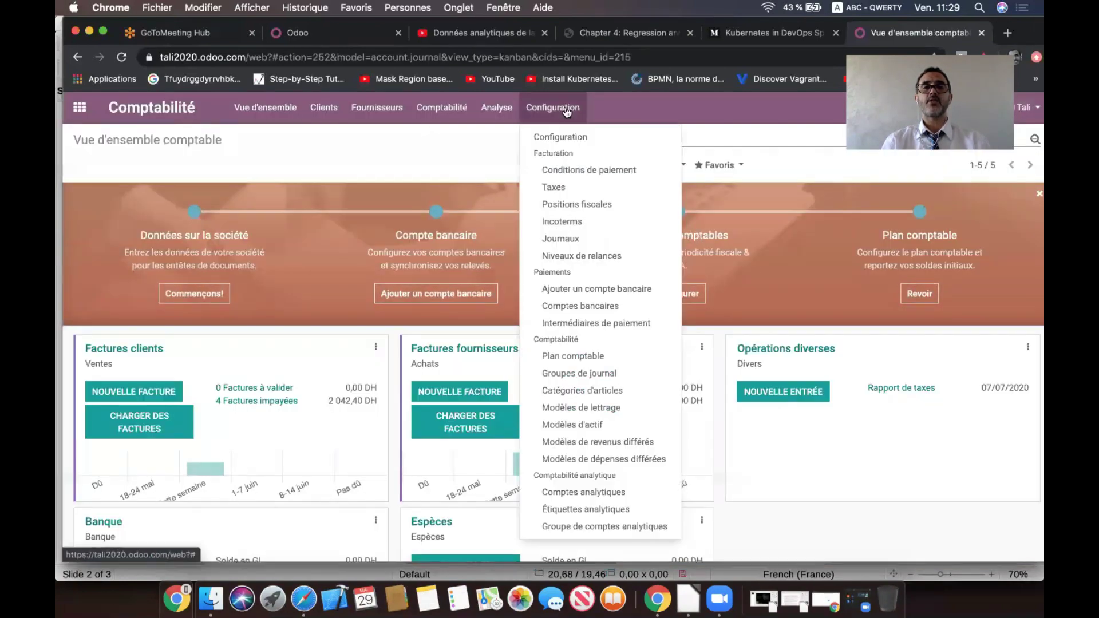
click(559, 139)
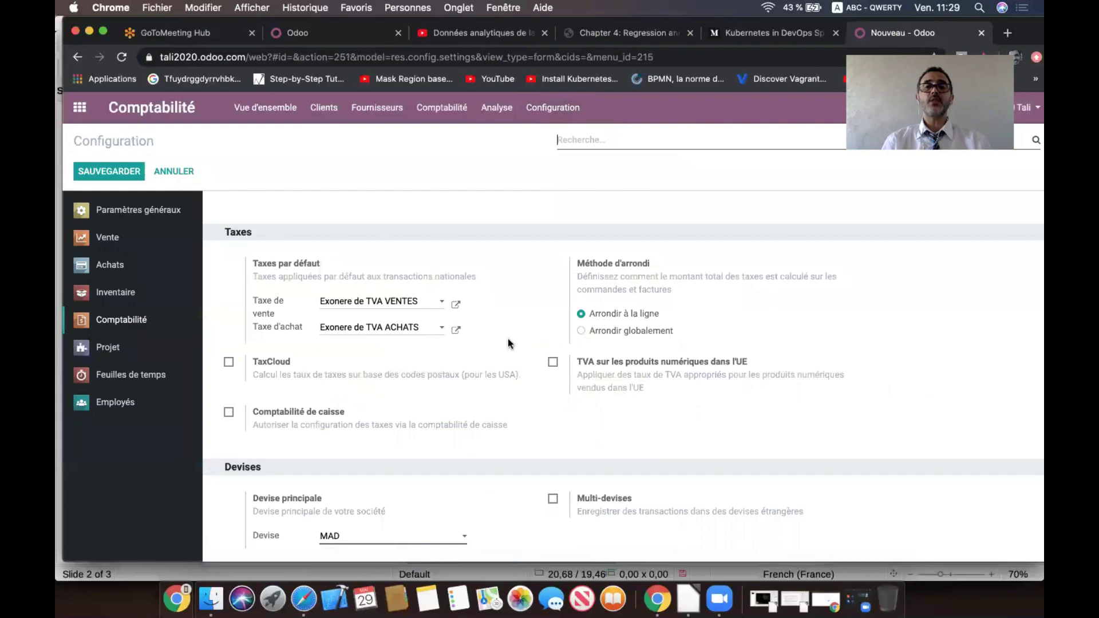
scroll(507, 340, down, 15)
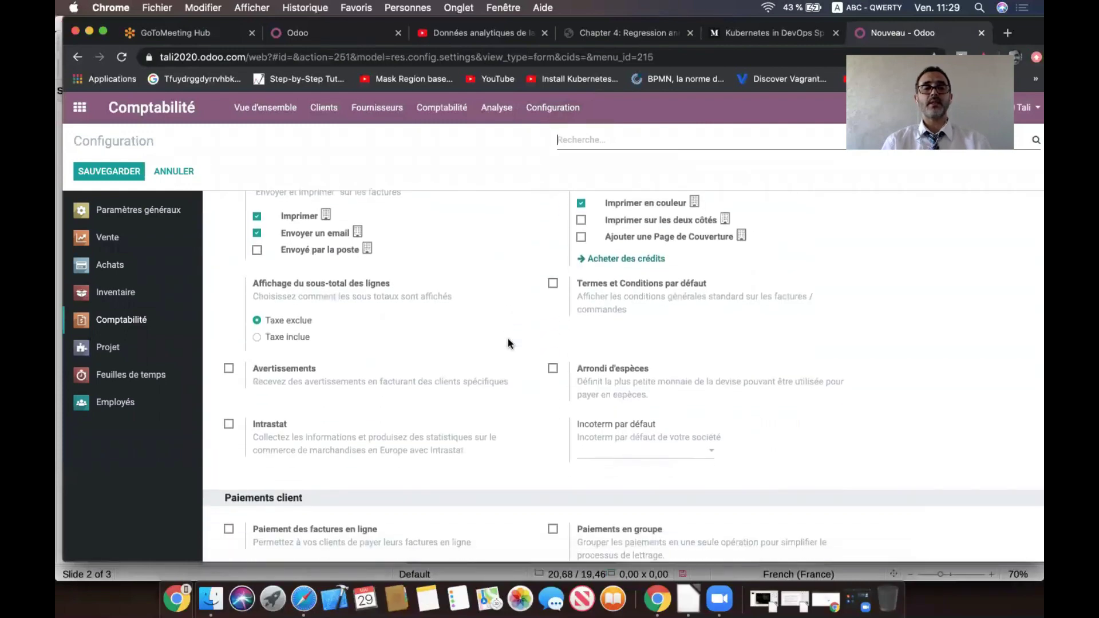
scroll(508, 343, down, 15)
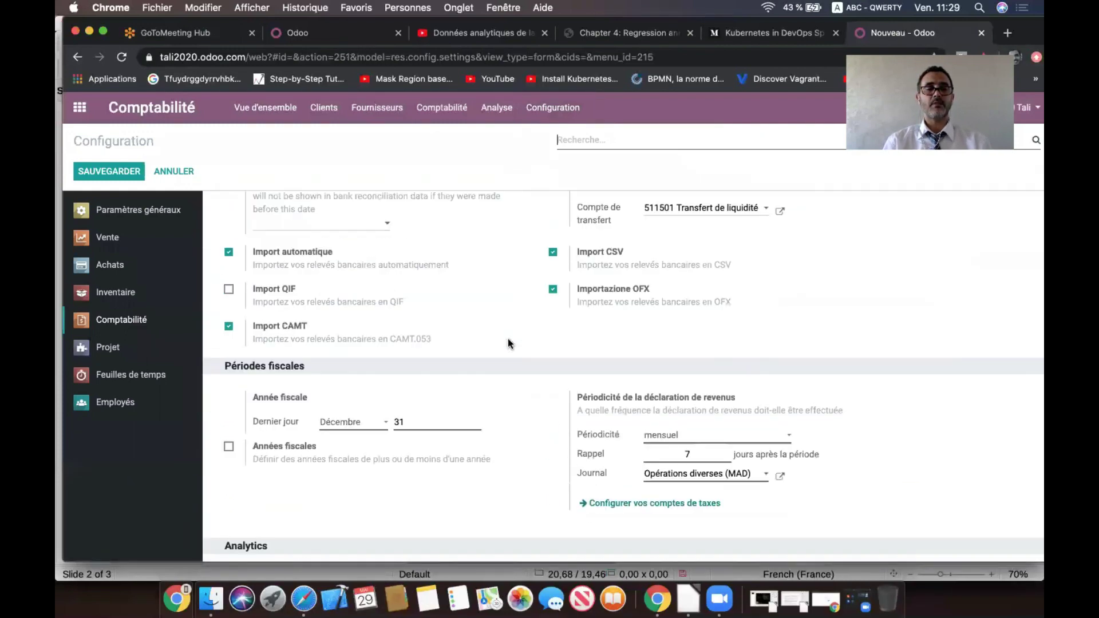
scroll(509, 344, down, 2)
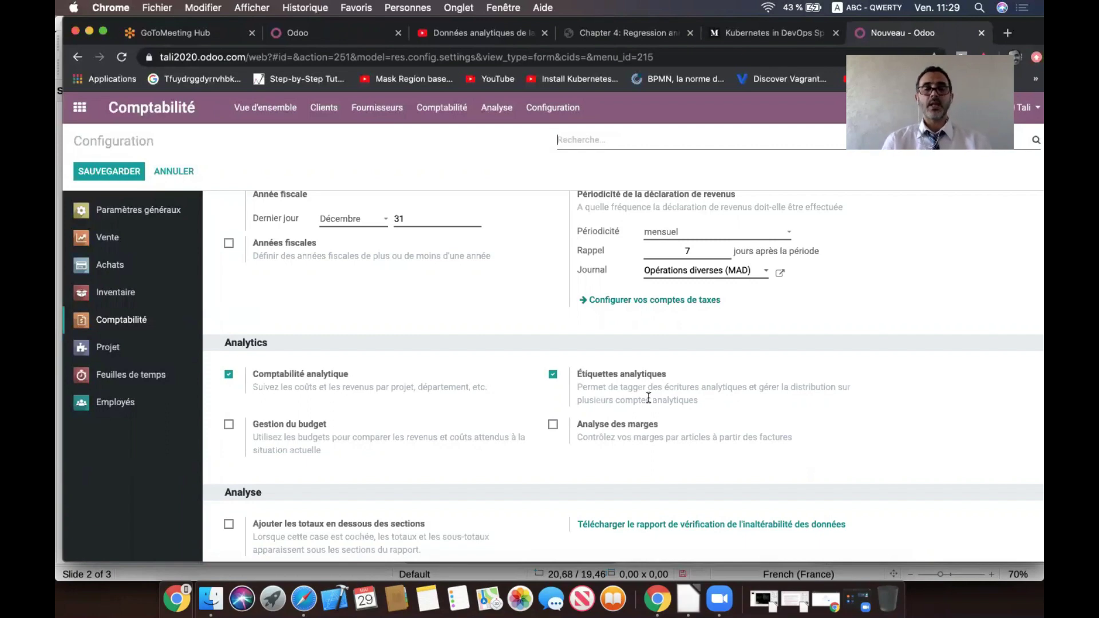
mouse_move(297, 430)
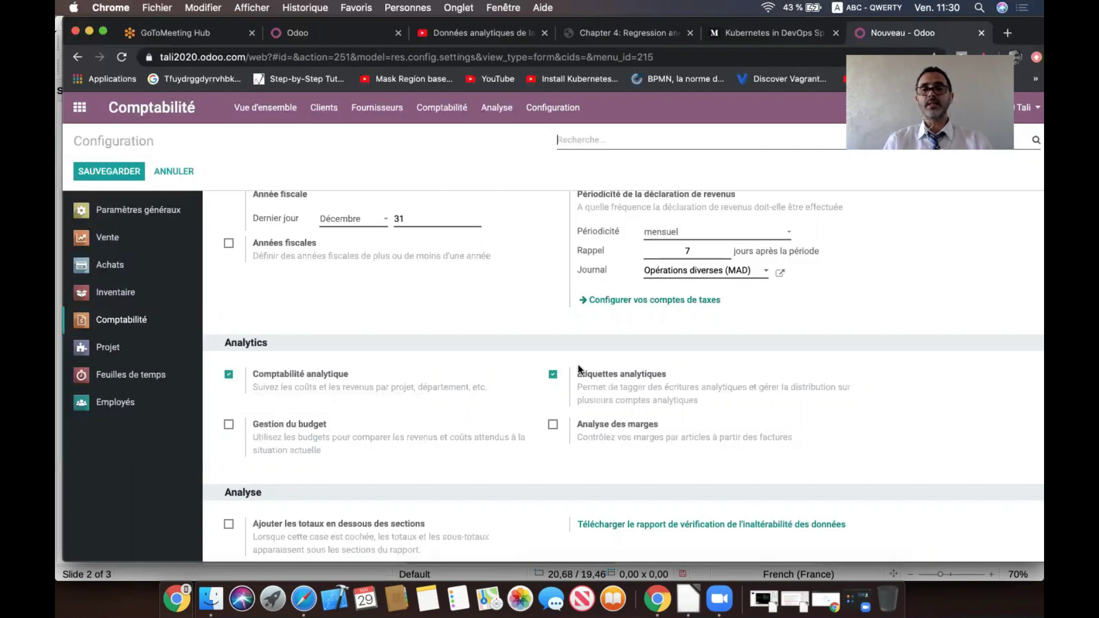
scroll(505, 338, up, 5)
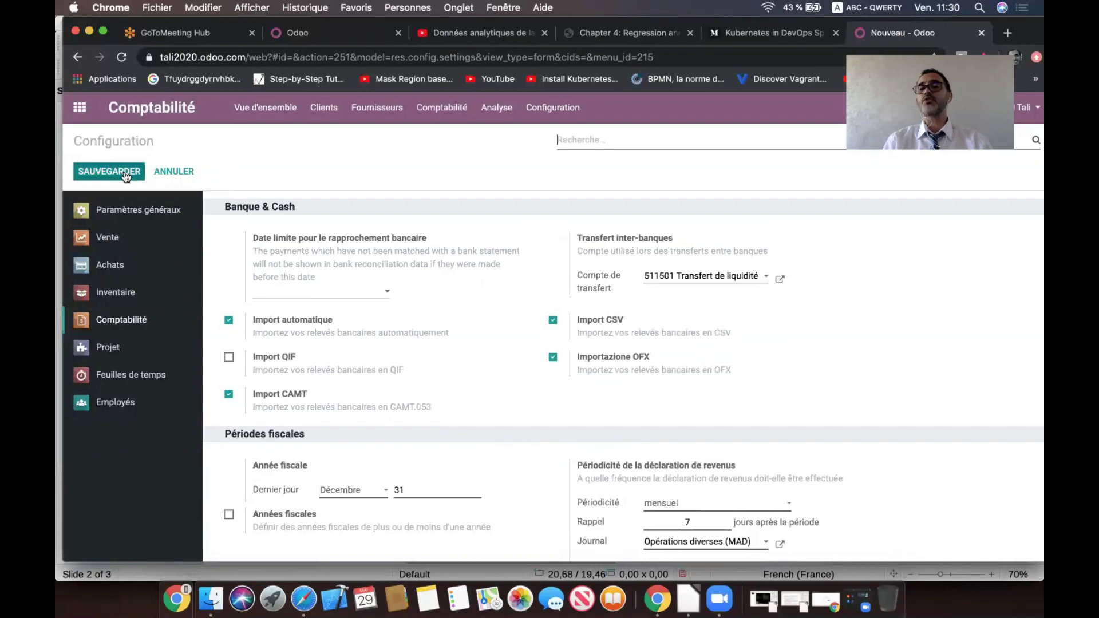
click(126, 172)
scroll(477, 341, up, 8)
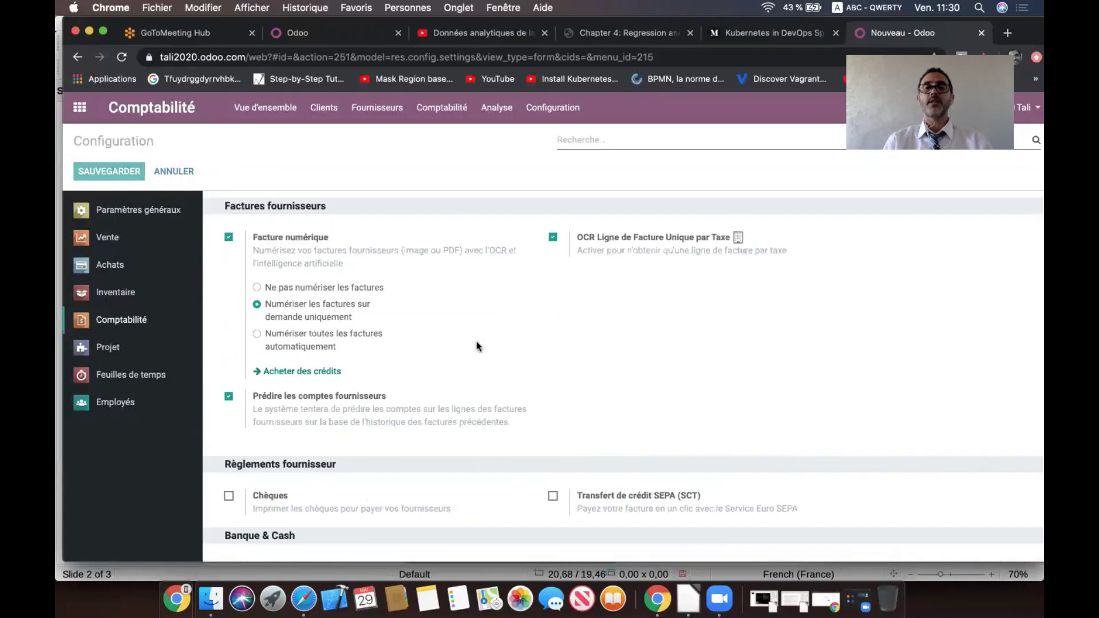
scroll(476, 341, up, 10)
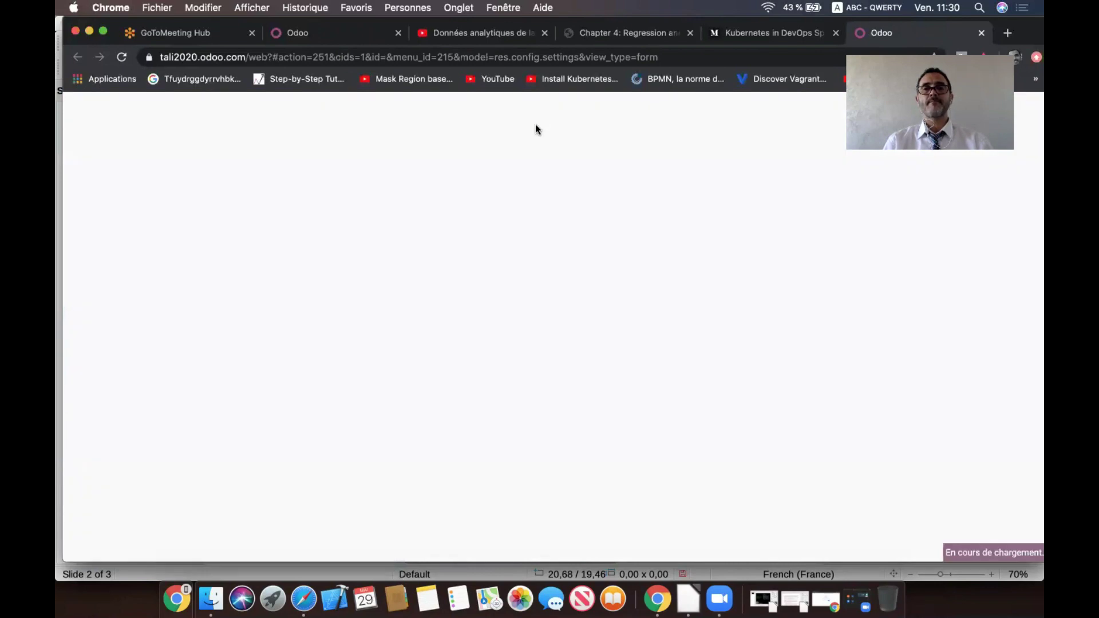
click(553, 110)
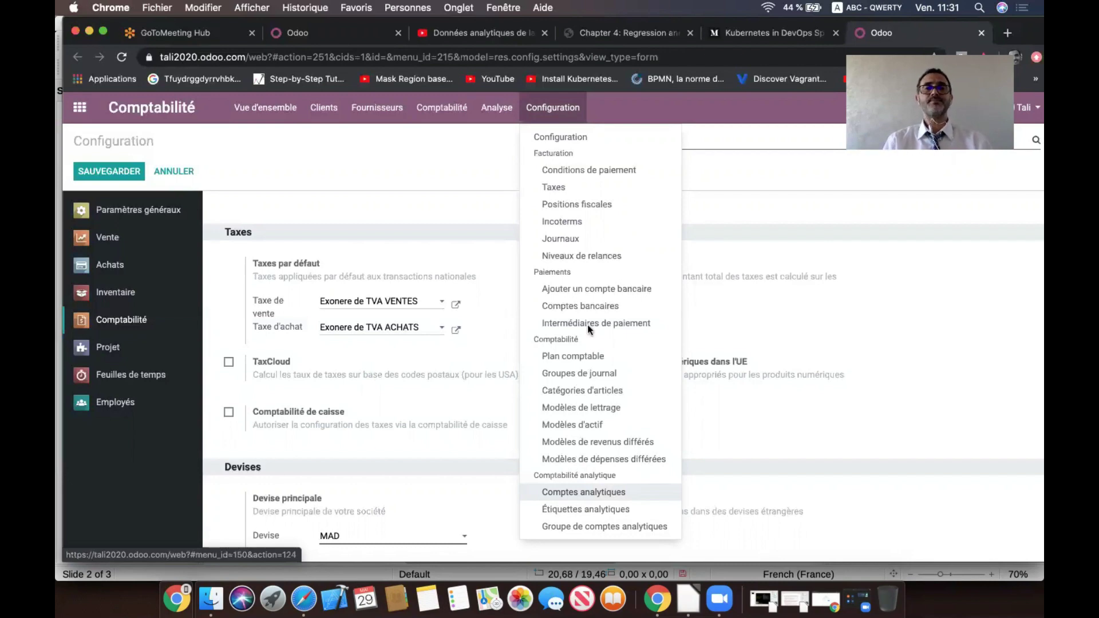
click(448, 111)
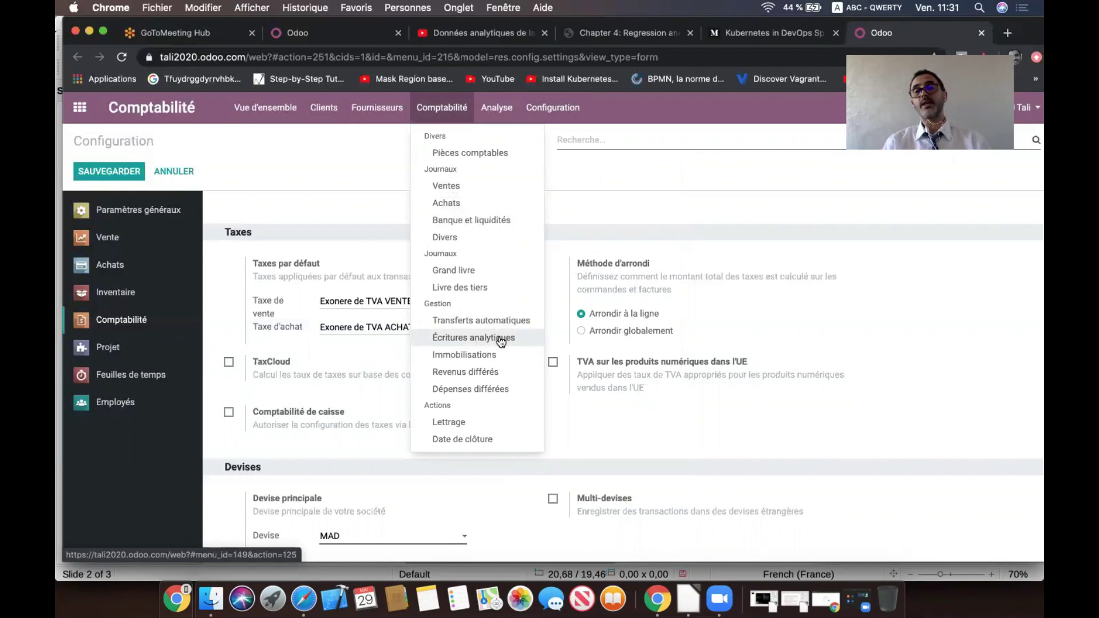
click(357, 154)
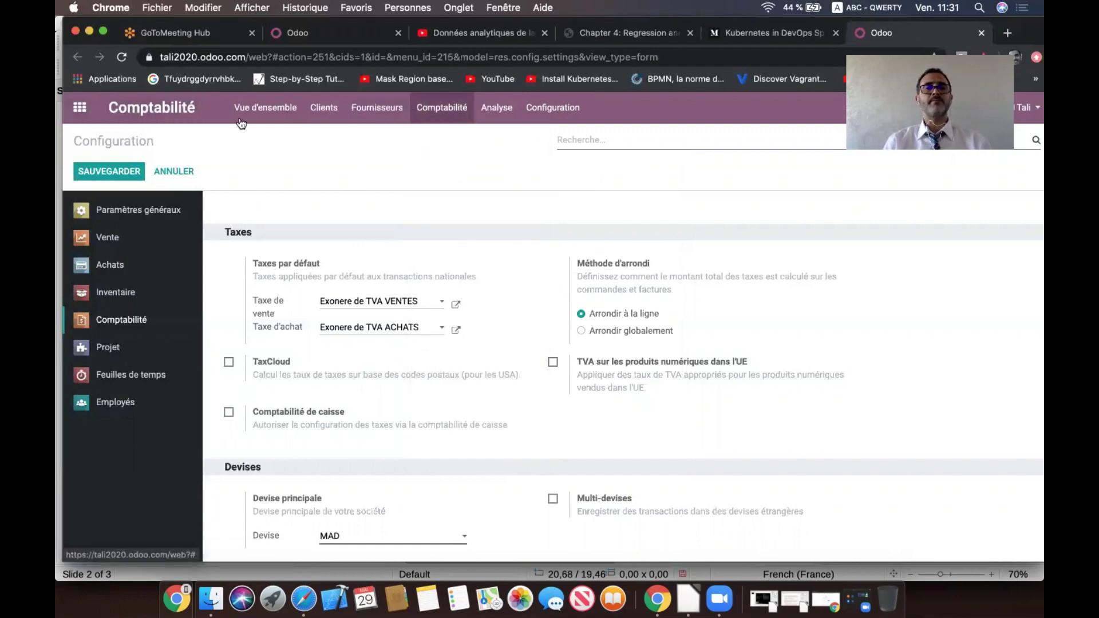
Step: Open the Table Ronde article in Inventaire for editing and examine its procurement routes and supplier purchase settings
click(80, 108)
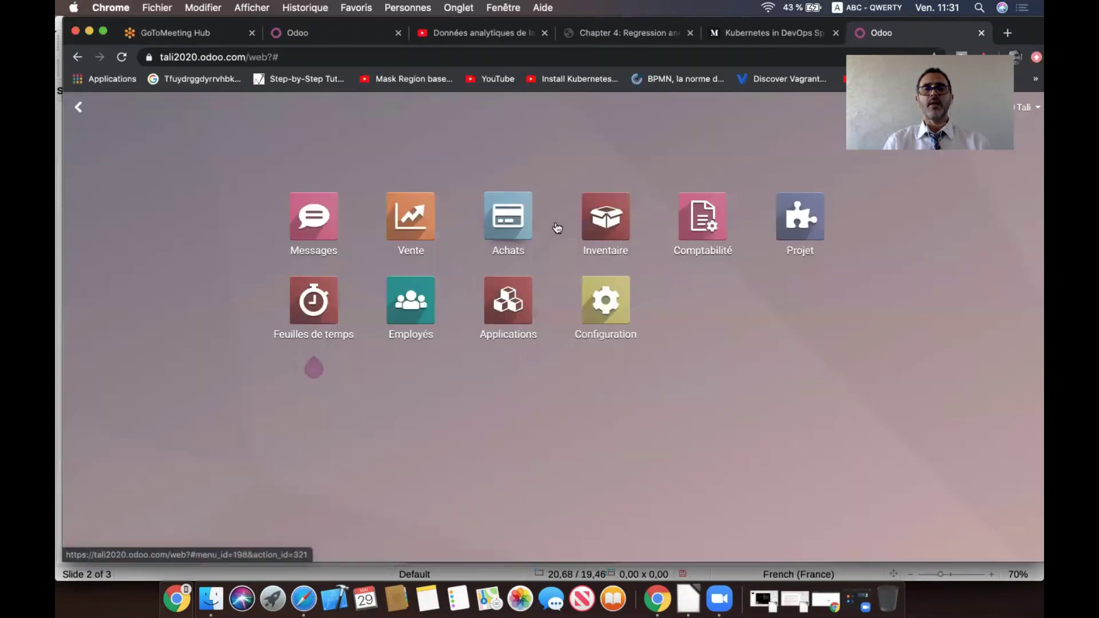
click(587, 230)
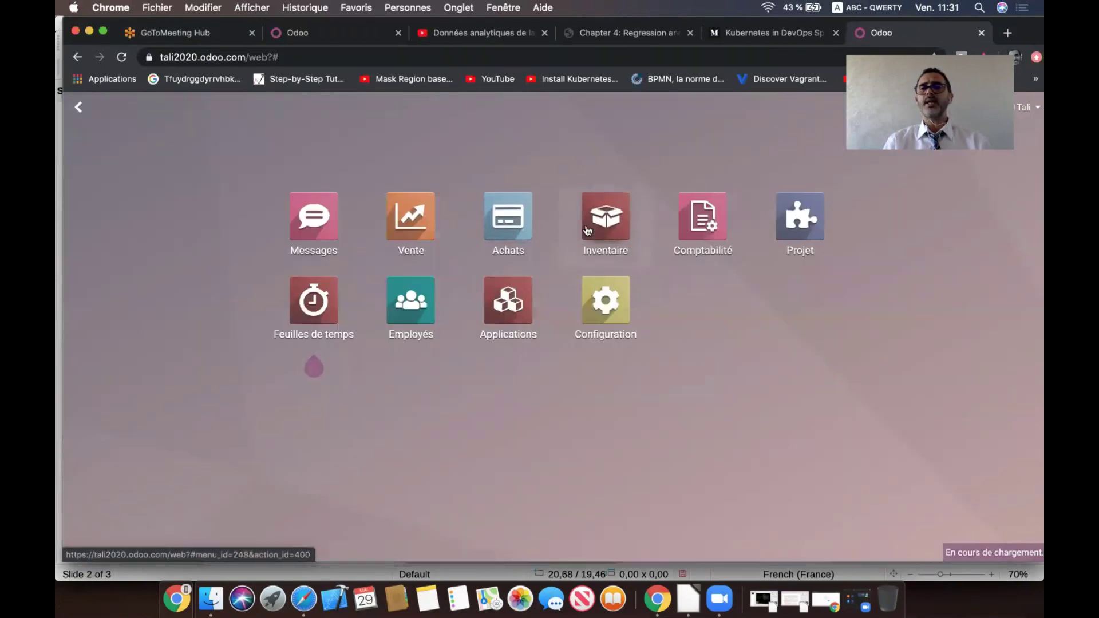
click(389, 119)
click(388, 137)
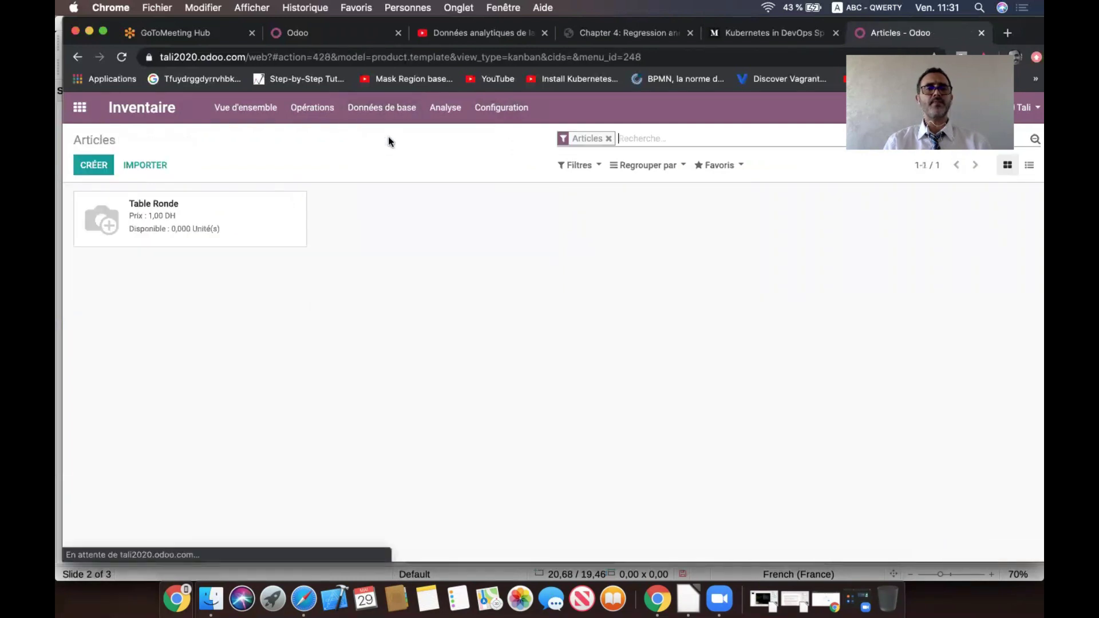
click(234, 217)
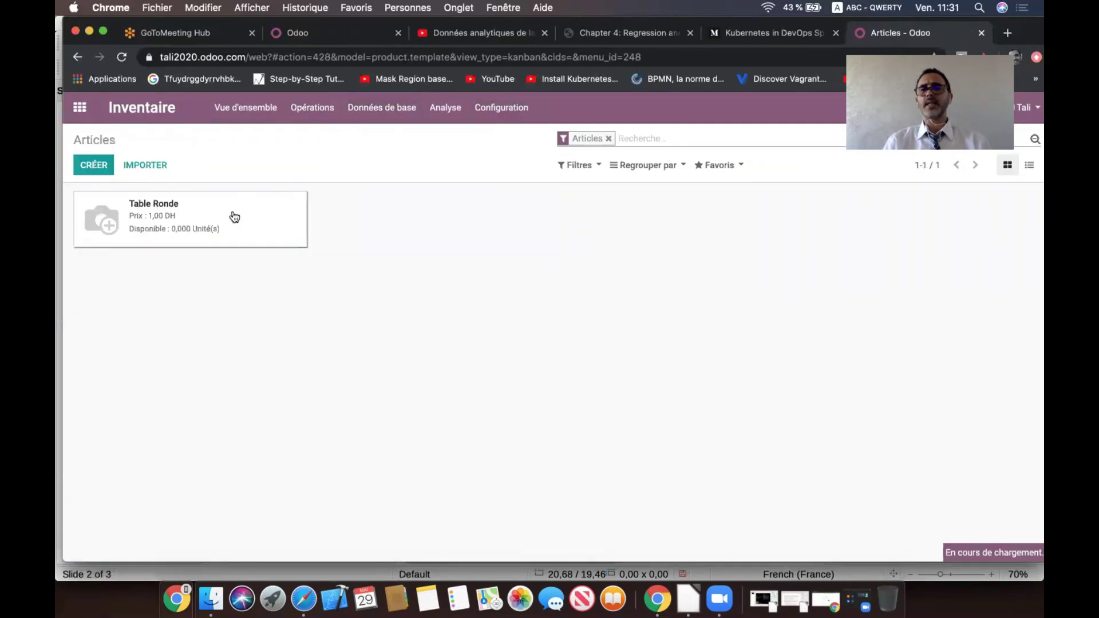
click(101, 166)
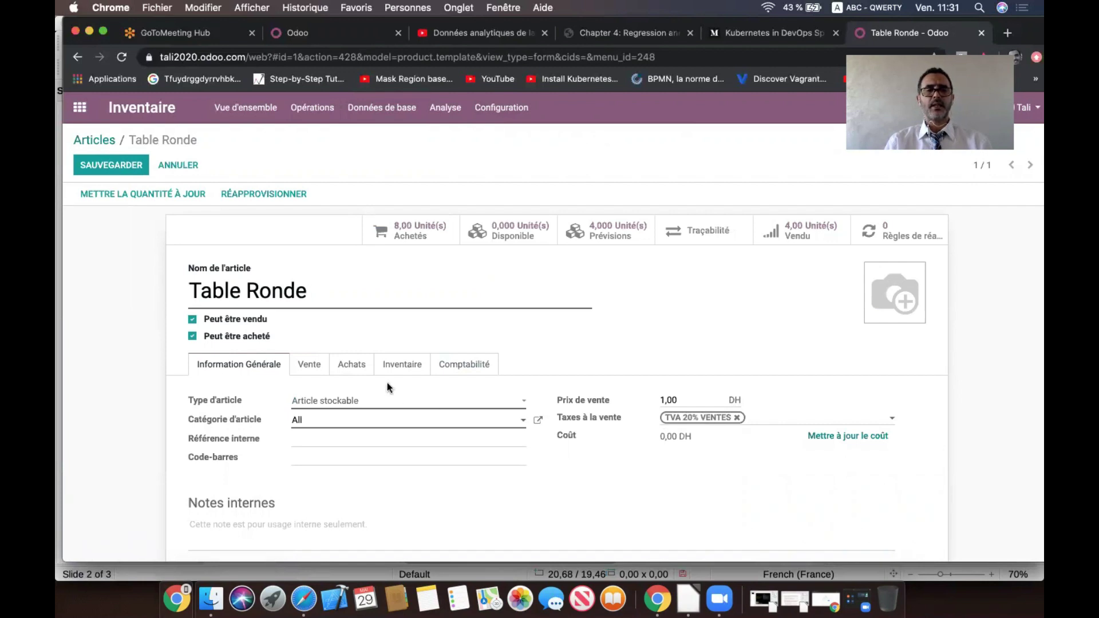
click(392, 368)
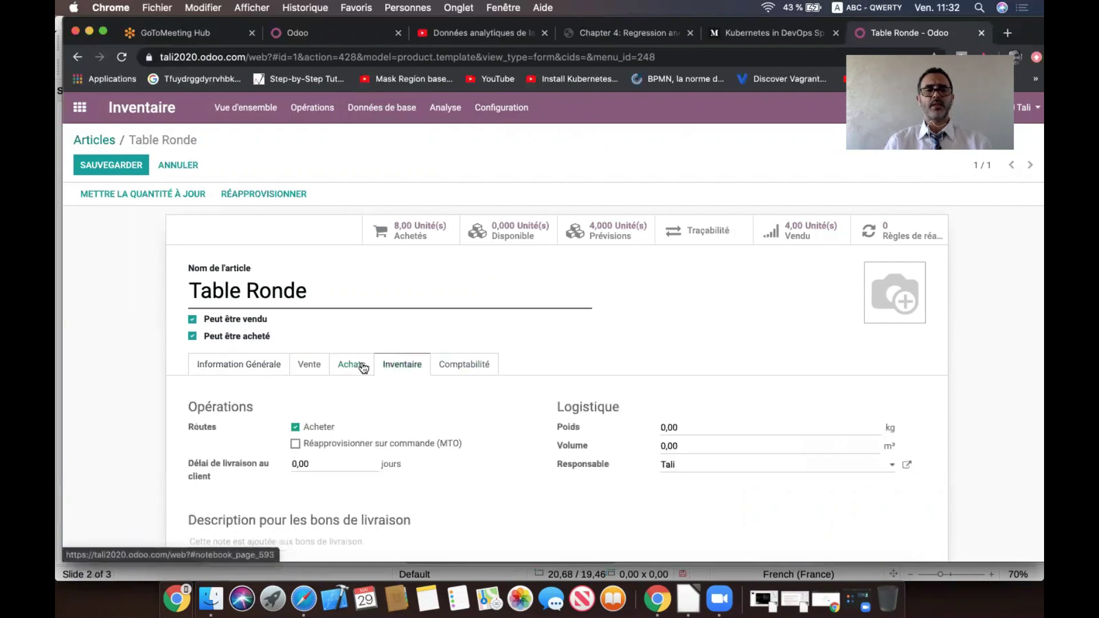
click(347, 366)
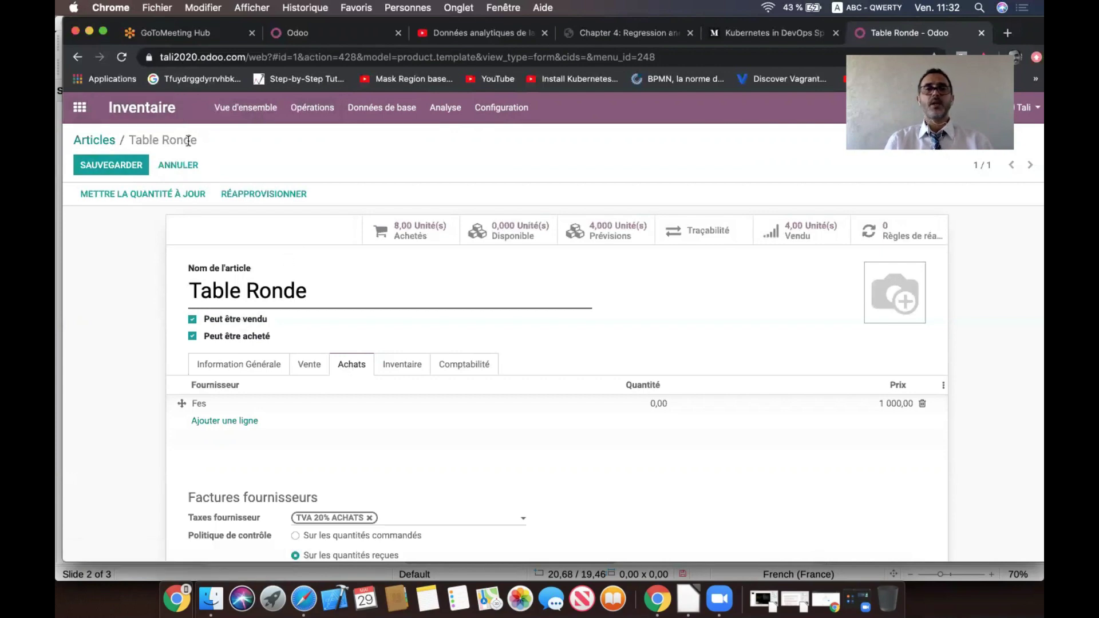
Step: Go back to the Comptabilité application and open the list of analytic accounts
click(79, 107)
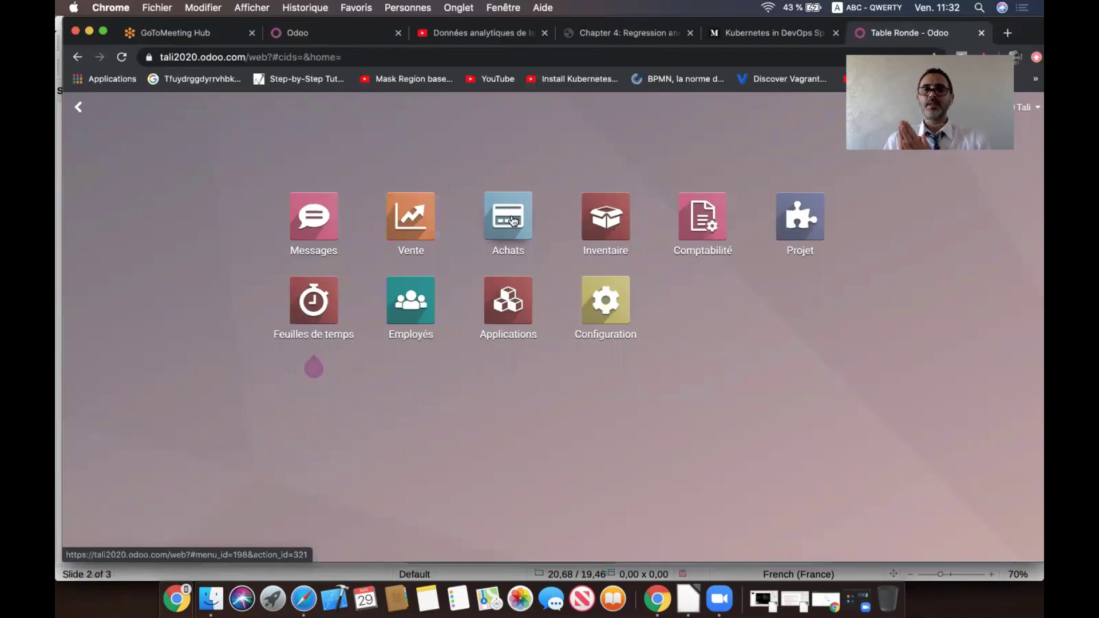
click(704, 218)
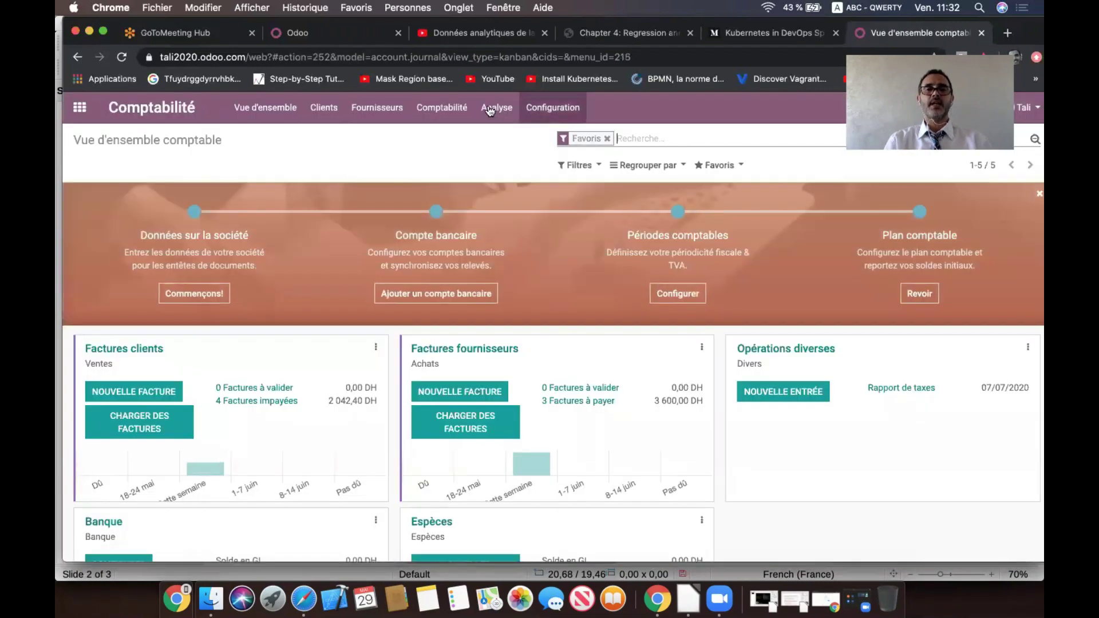
click(551, 111)
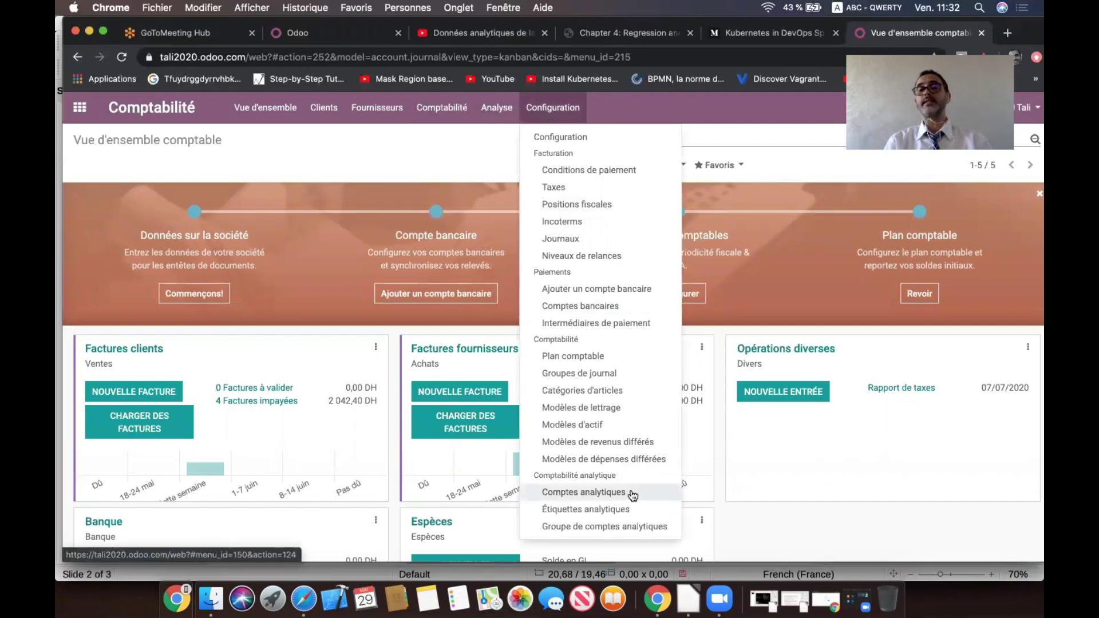
click(632, 494)
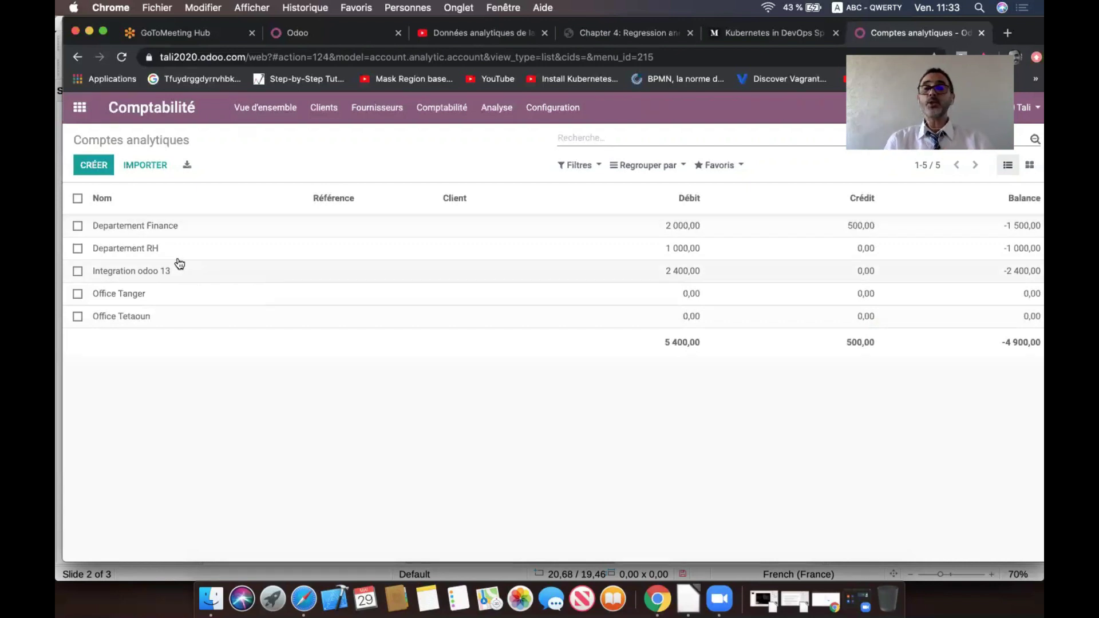
Step: Create an analytic account named Departement Achat, assign it to My Groupe, and save it
click(93, 165)
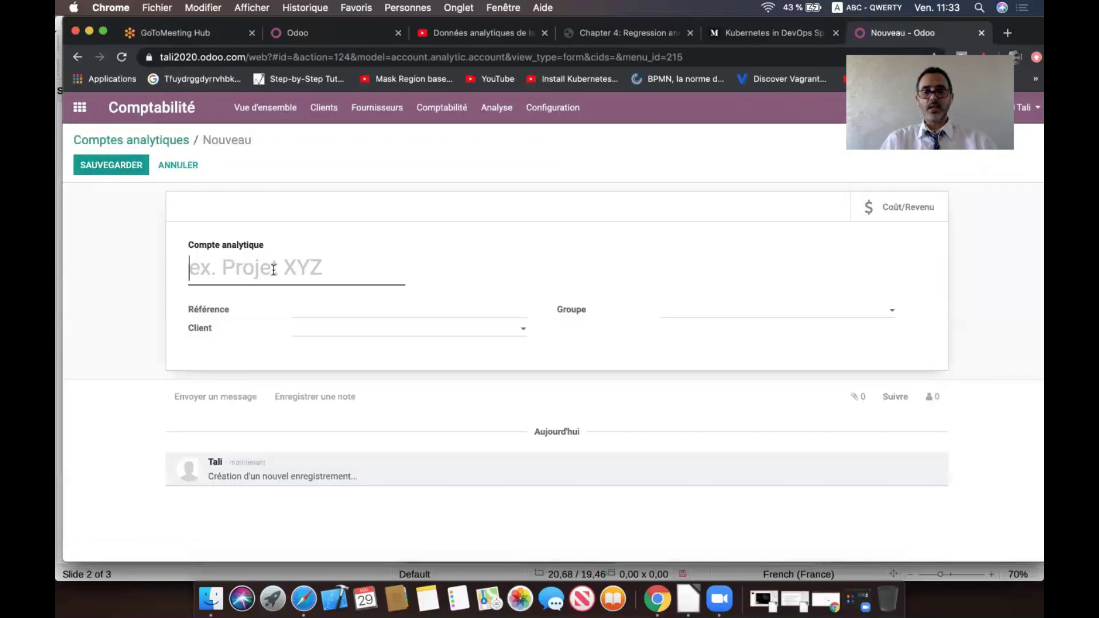
text(De)
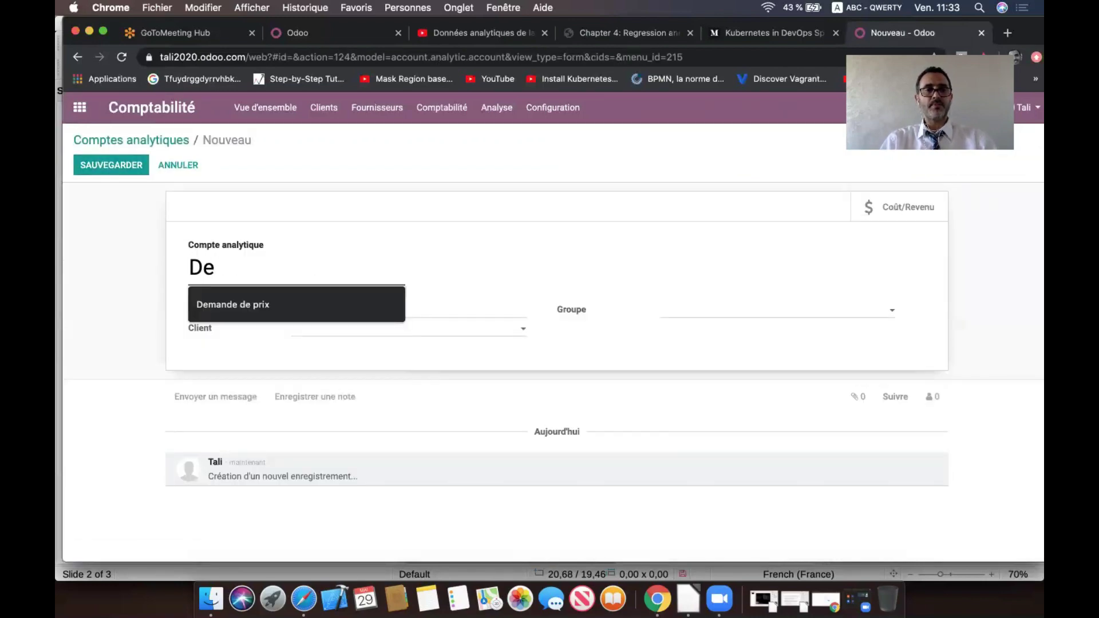
text(parte)
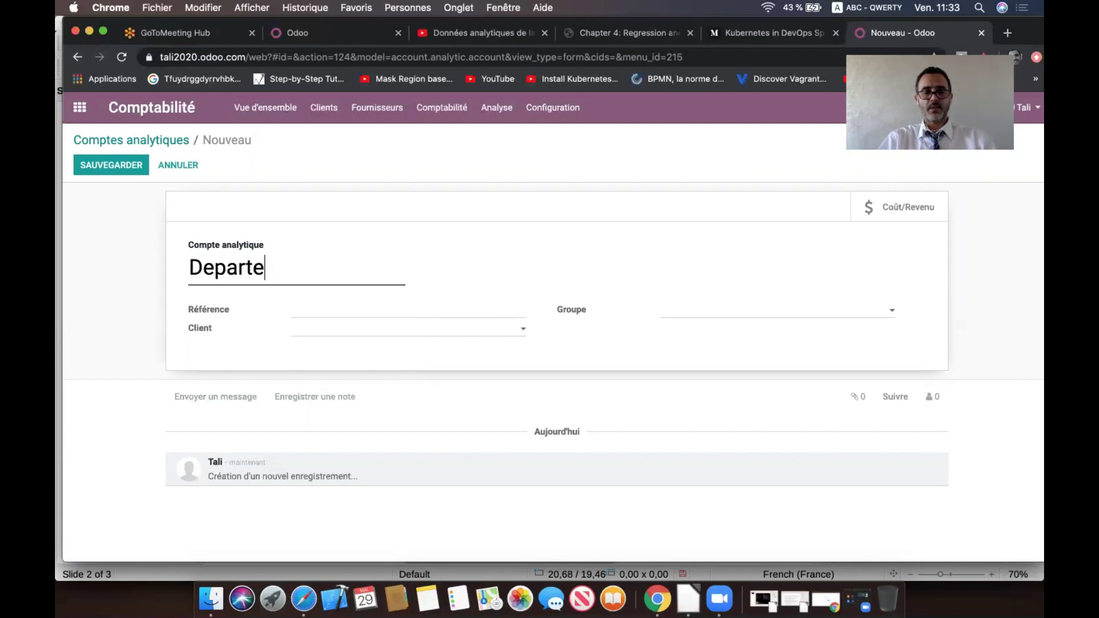
text(ment Achat)
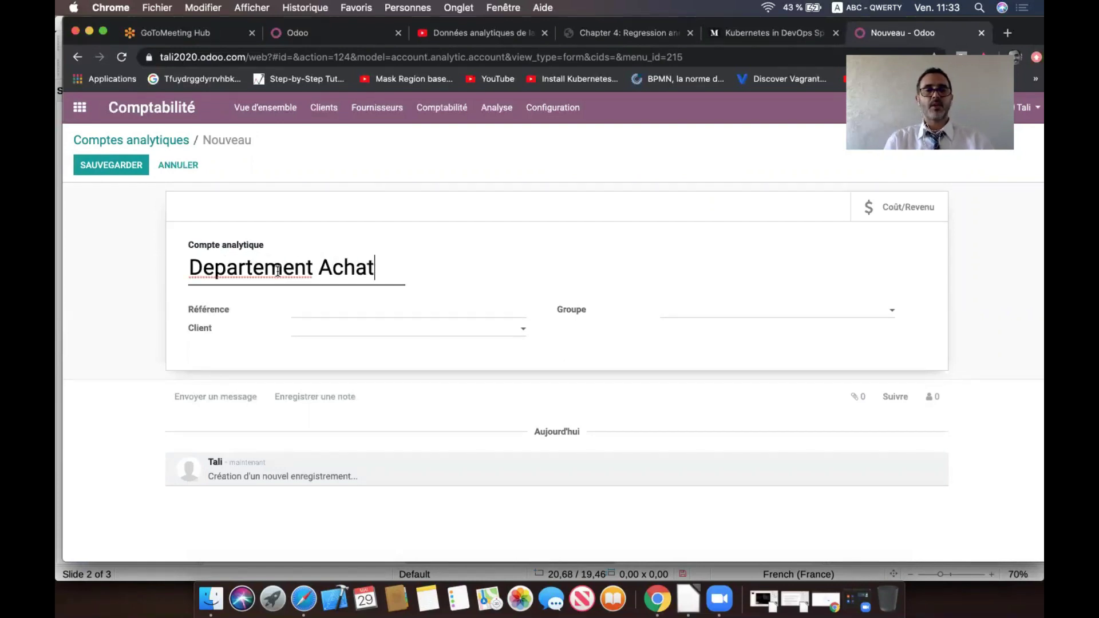
click(333, 310)
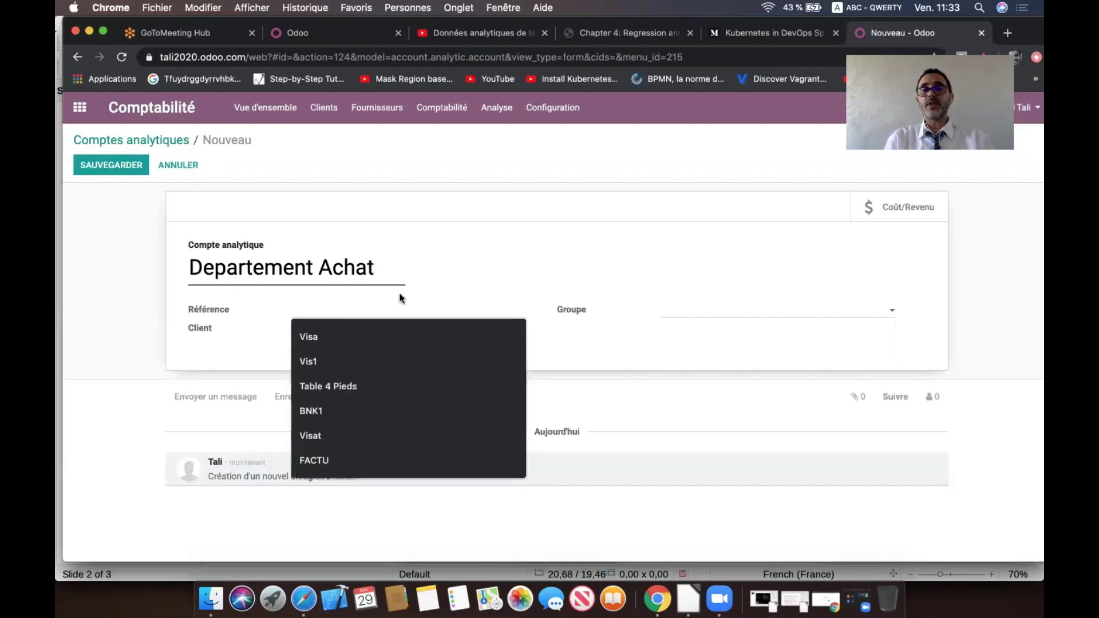
click(461, 281)
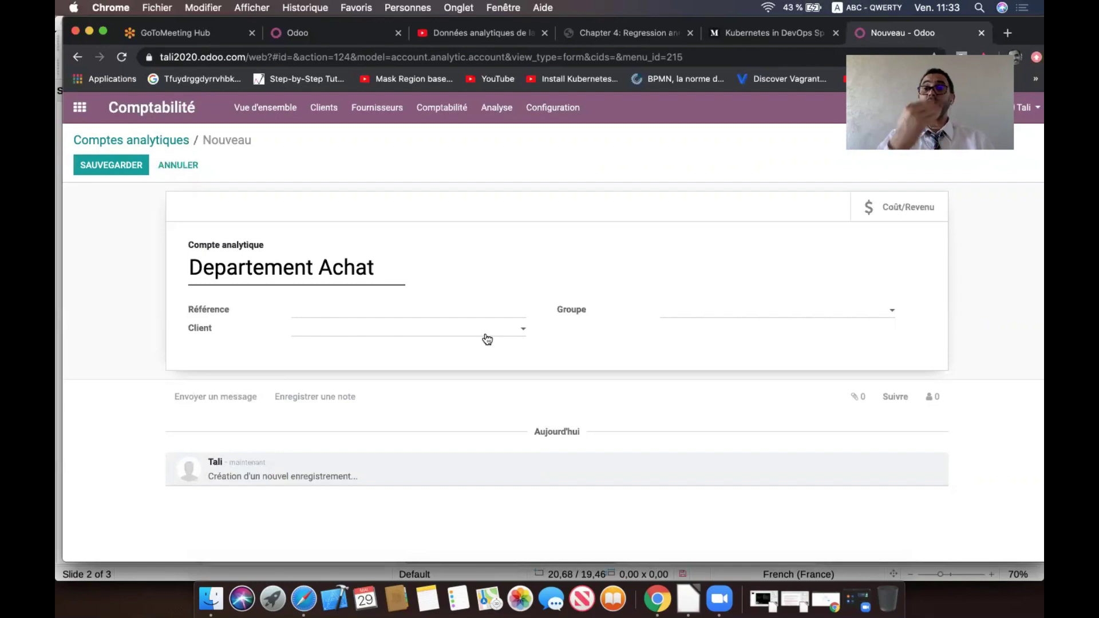
click(756, 314)
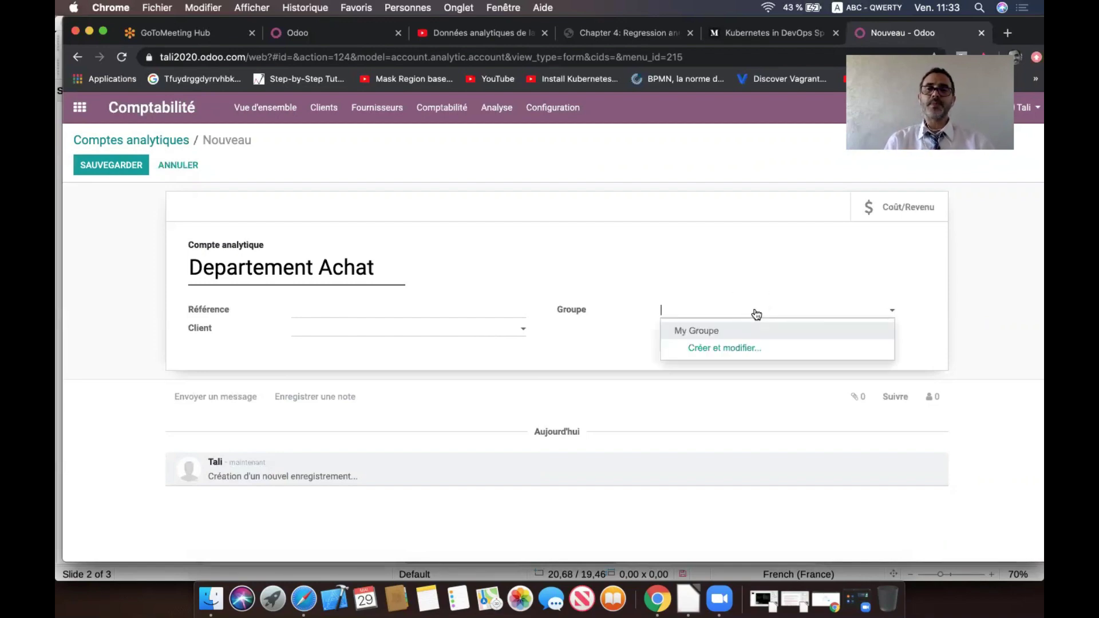
click(731, 330)
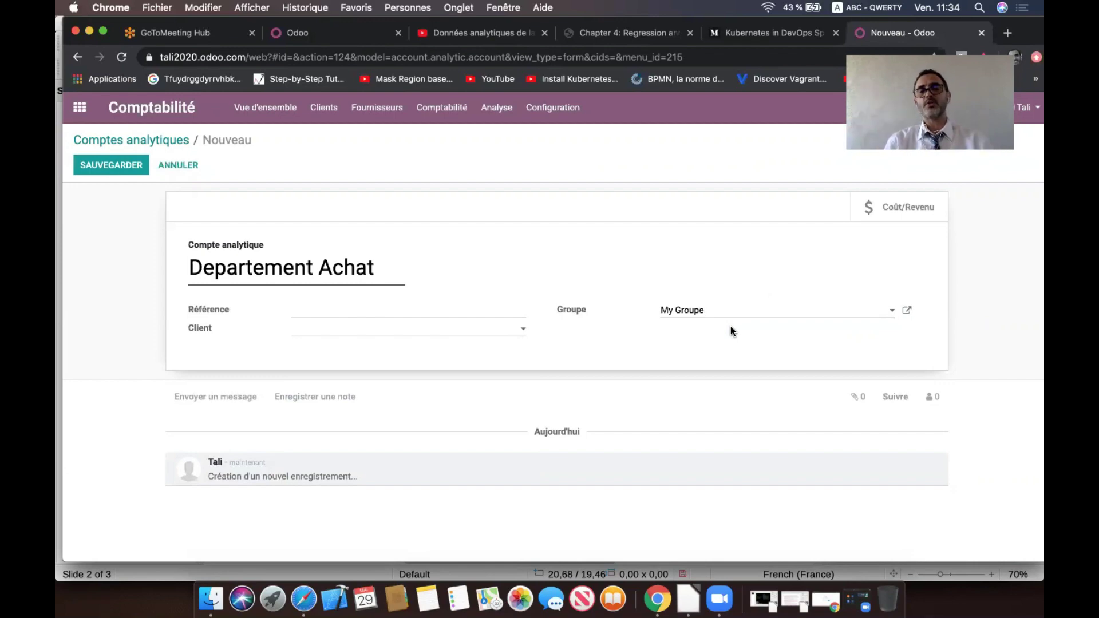
click(106, 166)
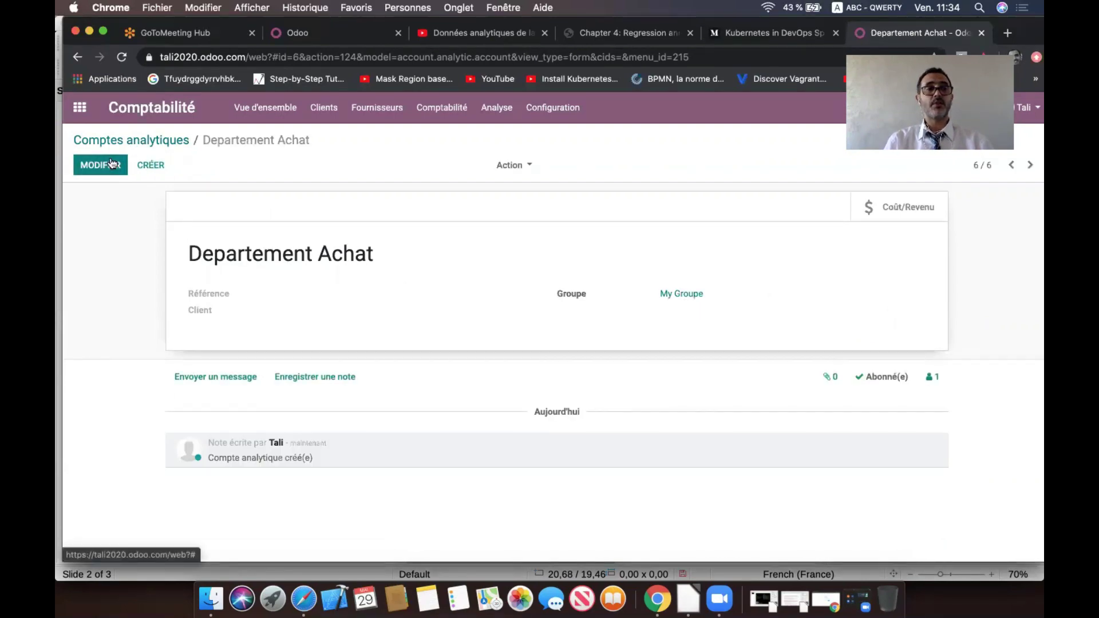
Step: Review the name of the Departement Achat account in edit mode and return to the list of analytic accounts
click(103, 166)
drag(389, 269, 195, 266)
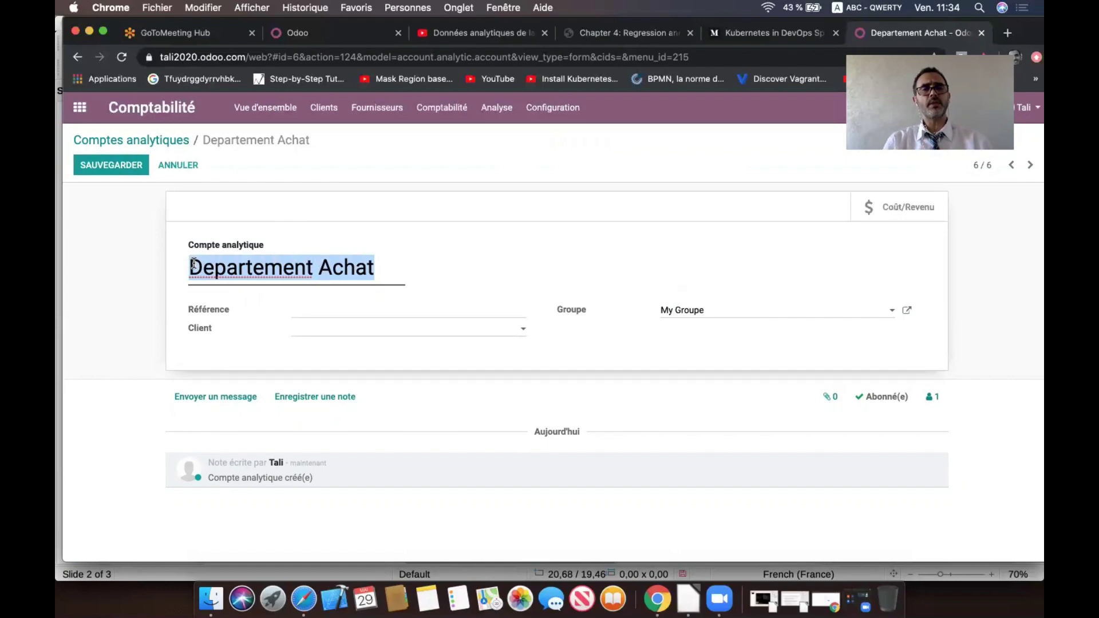
click(340, 225)
click(165, 140)
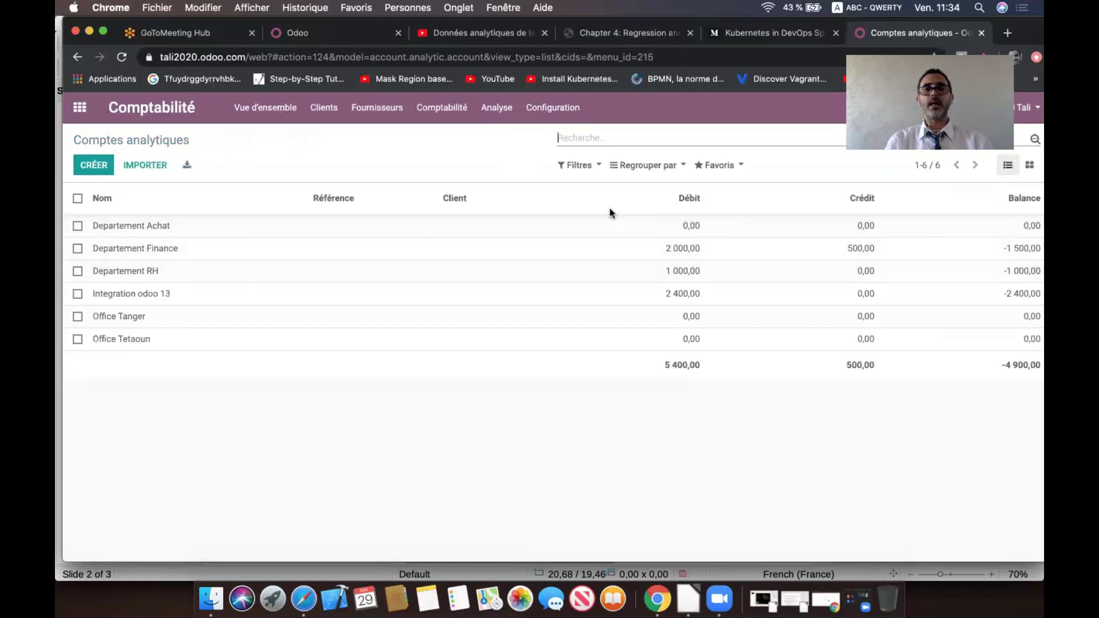
Step: Check the grouping and filter options for the analytic accounts, and display the accounts as kanban cards
click(656, 170)
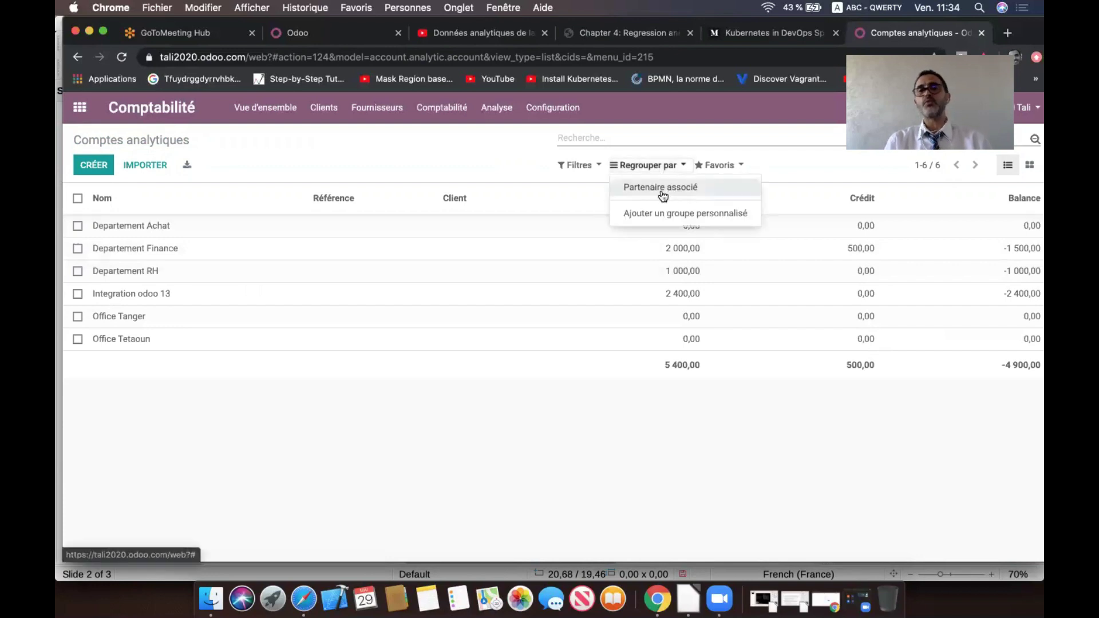
click(597, 166)
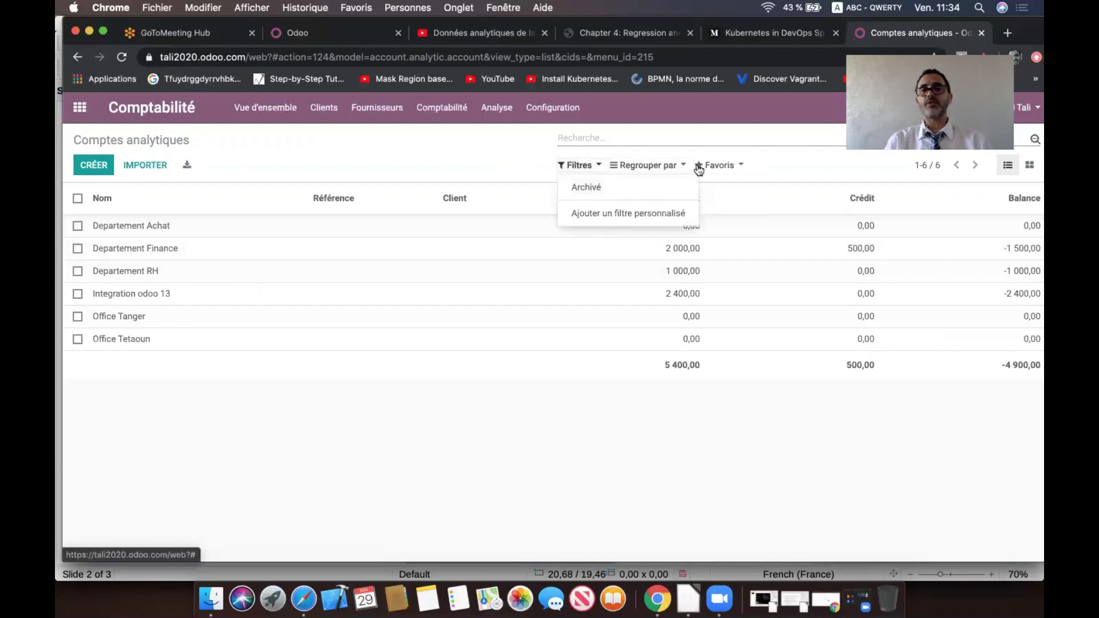
click(463, 154)
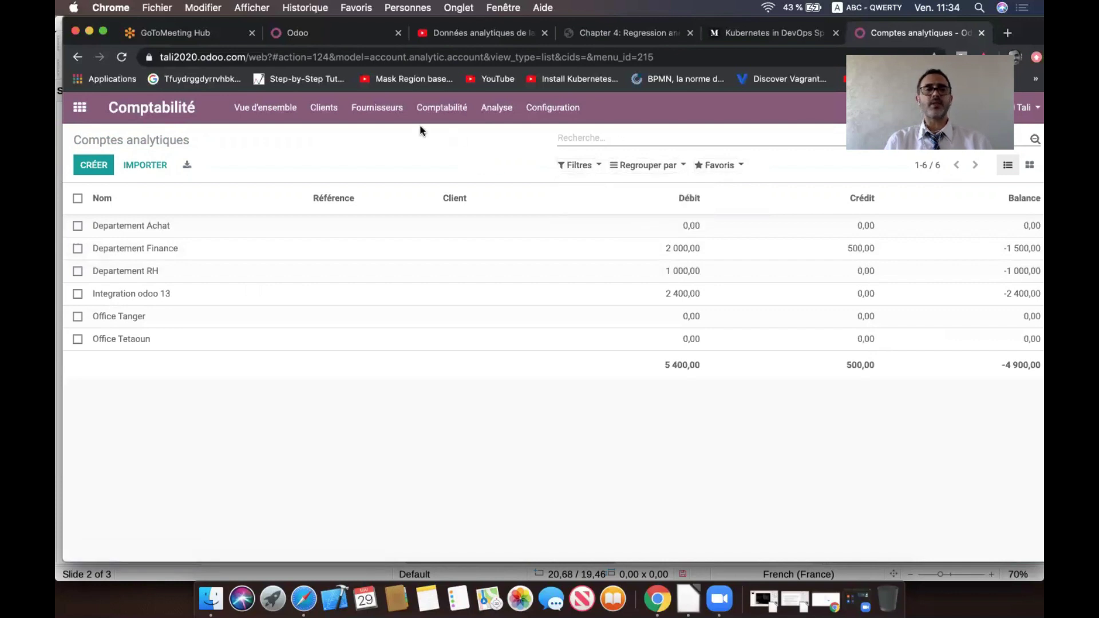
click(1030, 166)
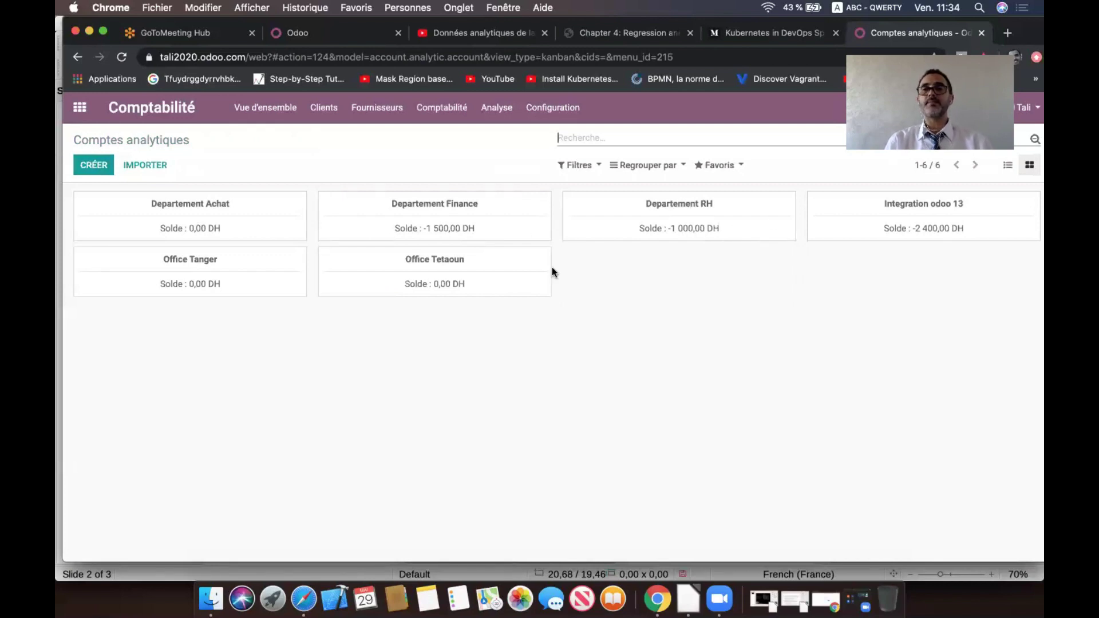
Step: Switch to the Achats application and create a new request for quotation for the supplier Fes
click(79, 108)
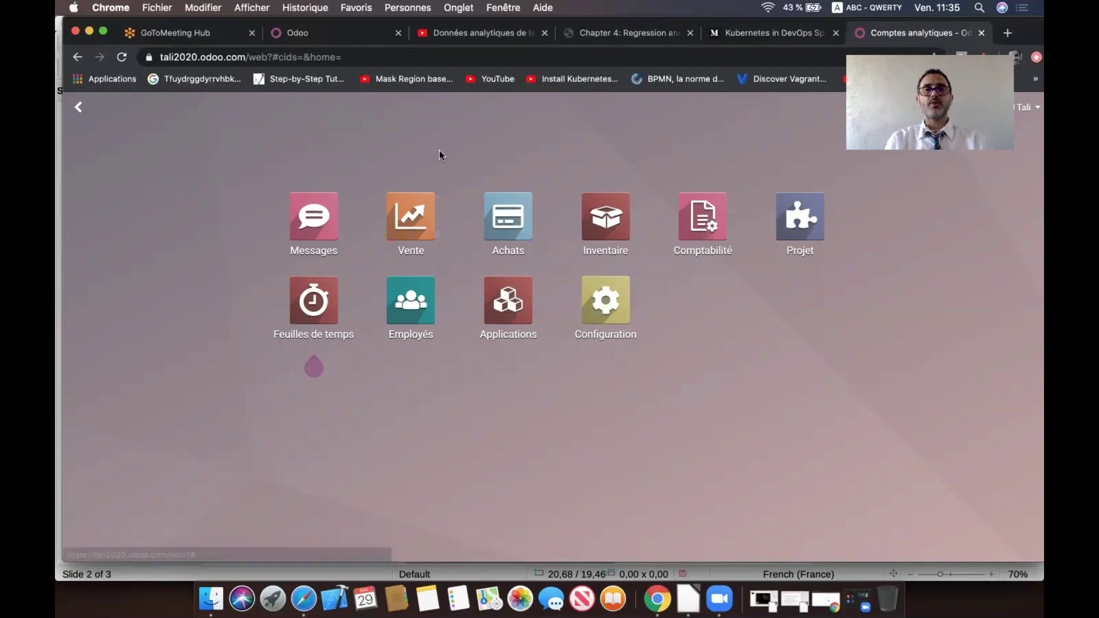
click(496, 198)
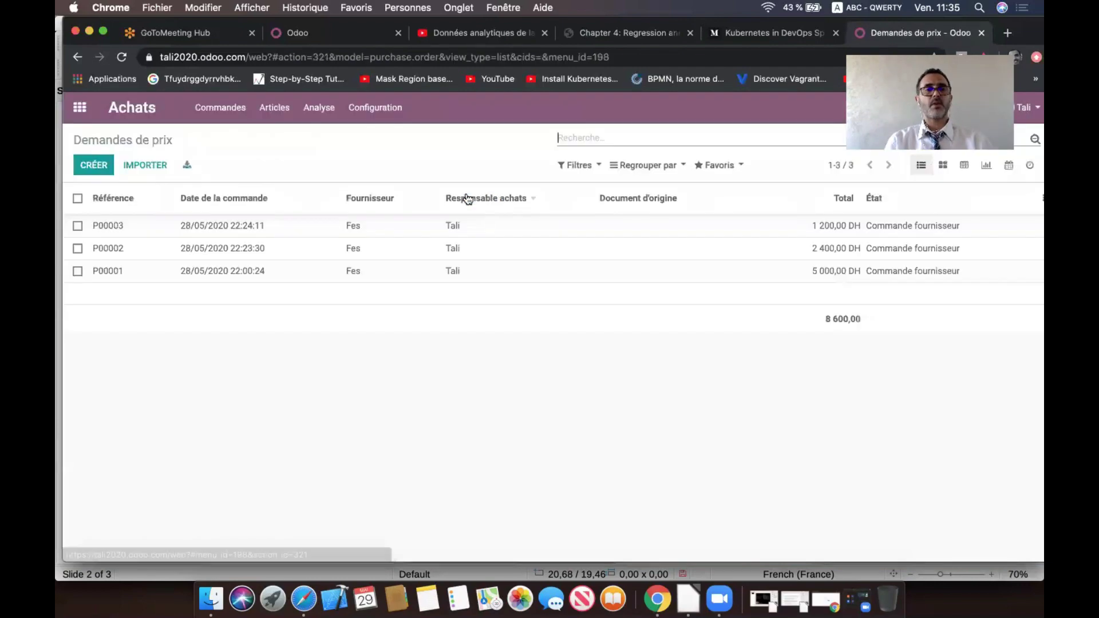
click(93, 165)
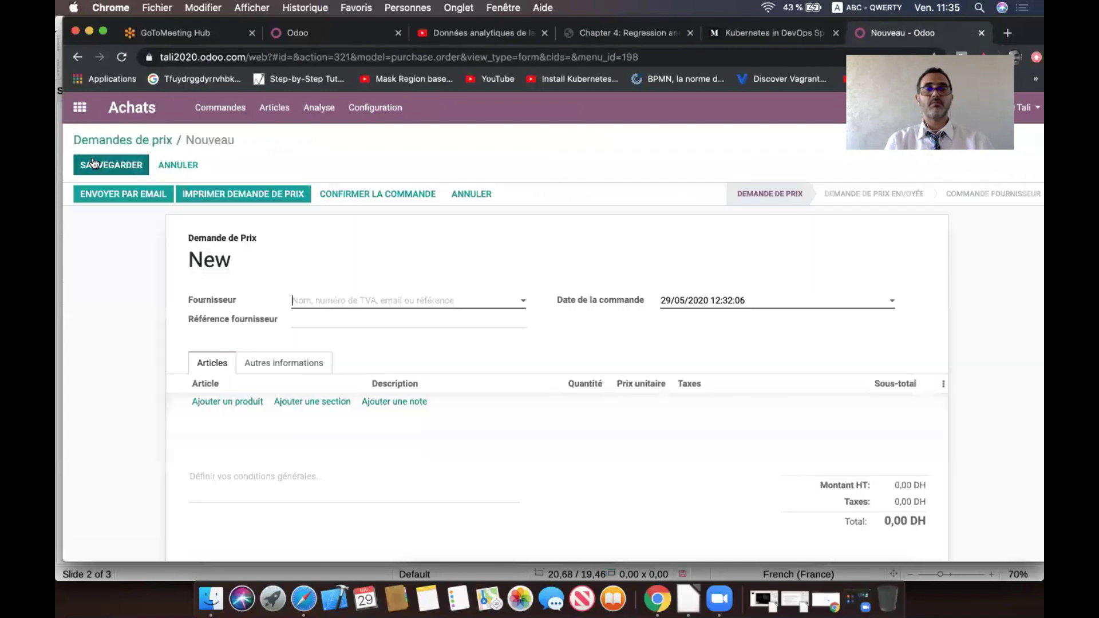
click(371, 300)
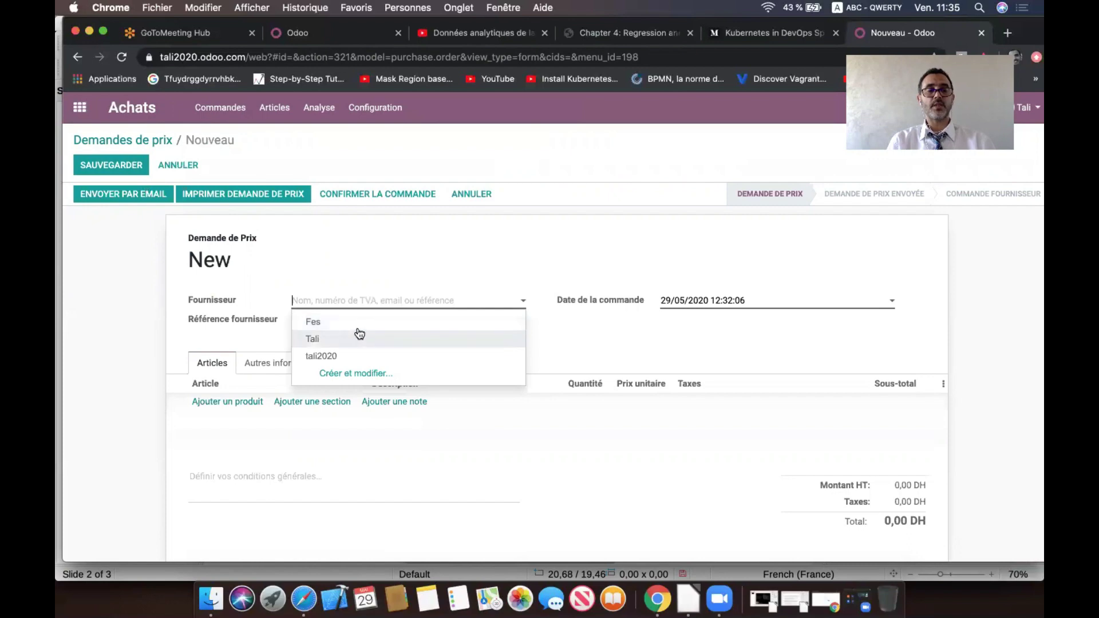
click(360, 329)
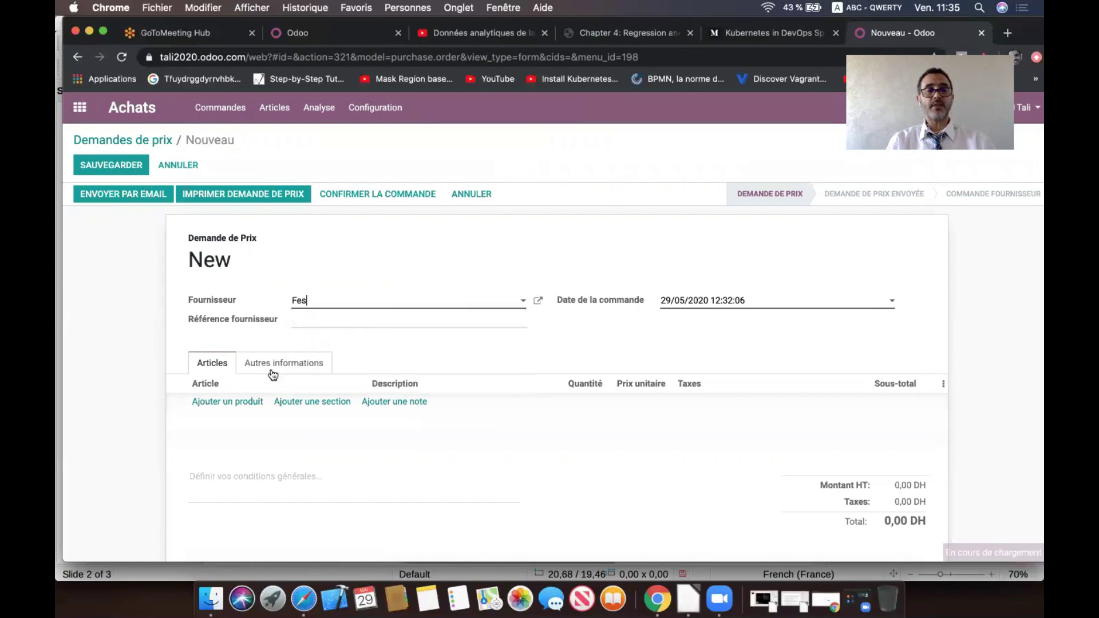
Step: Add the product Table Ronde with a quantity of 2 to the request for quotation and confirm the order
click(228, 402)
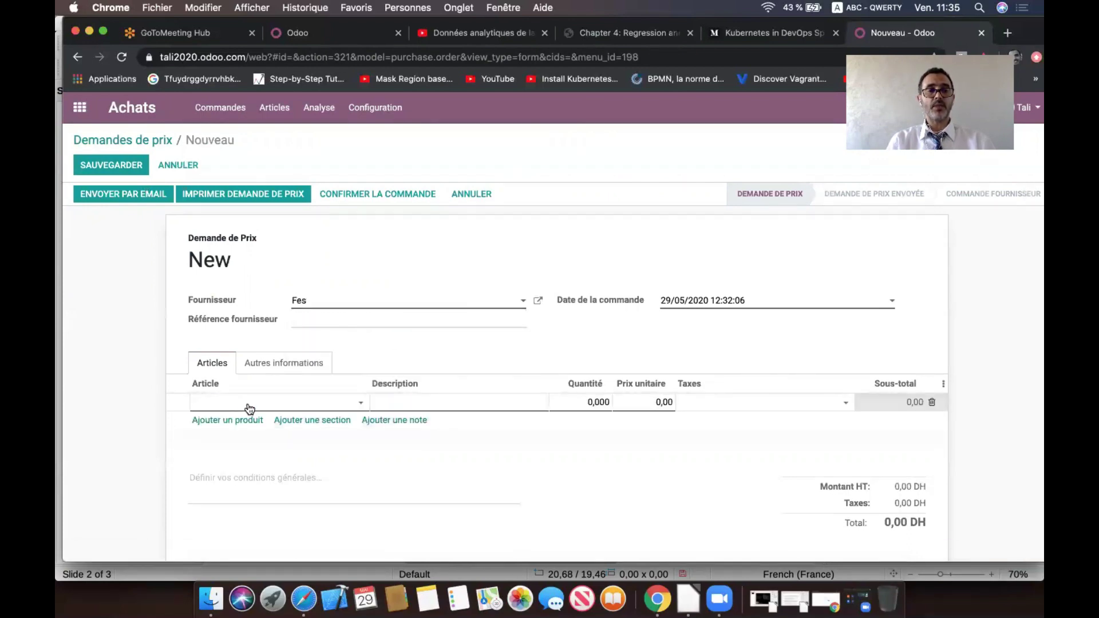
click(246, 405)
click(260, 439)
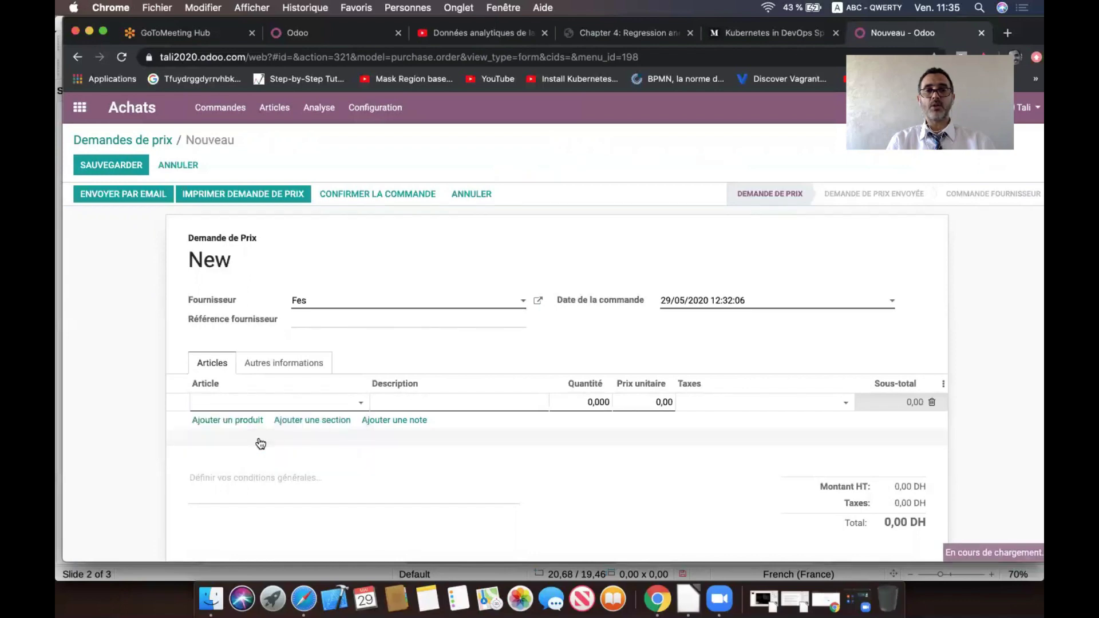
click(573, 405)
text(2)
click(621, 487)
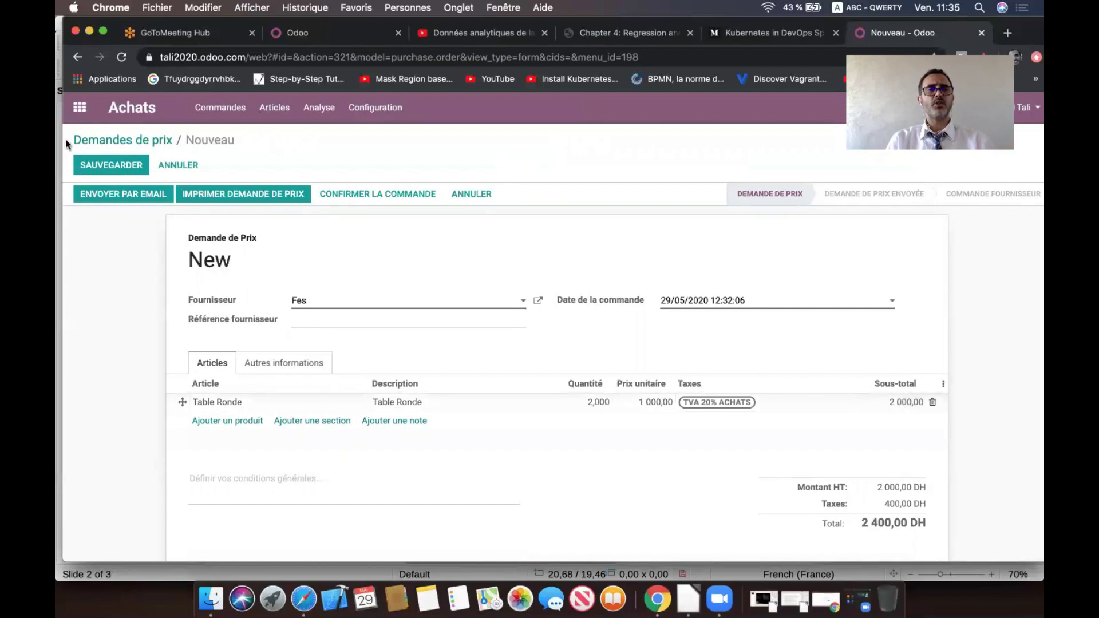
click(352, 197)
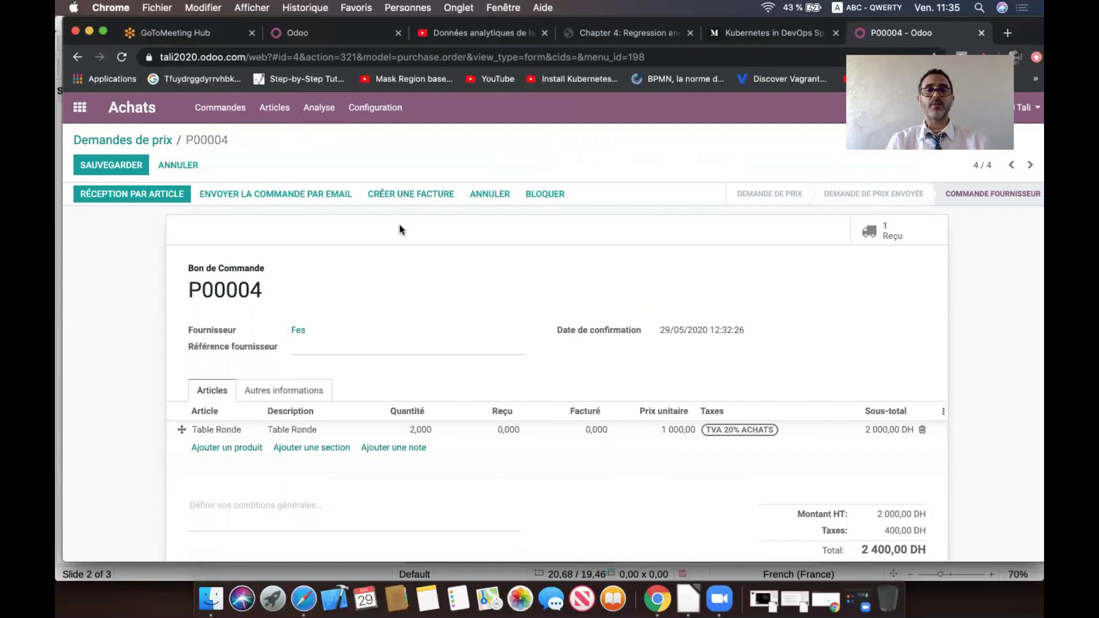
Step: Create a supplier invoice from the order and set the Table Ronde line's account to 611100 Achats de marchandises "groupe A"
click(421, 196)
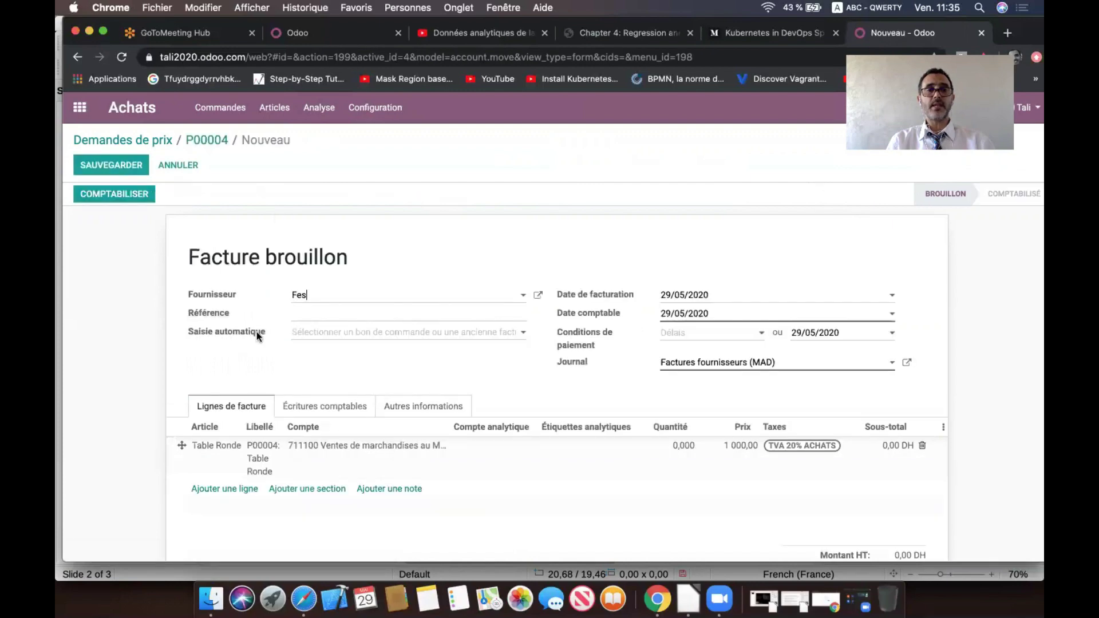
scroll(256, 331, down, 4)
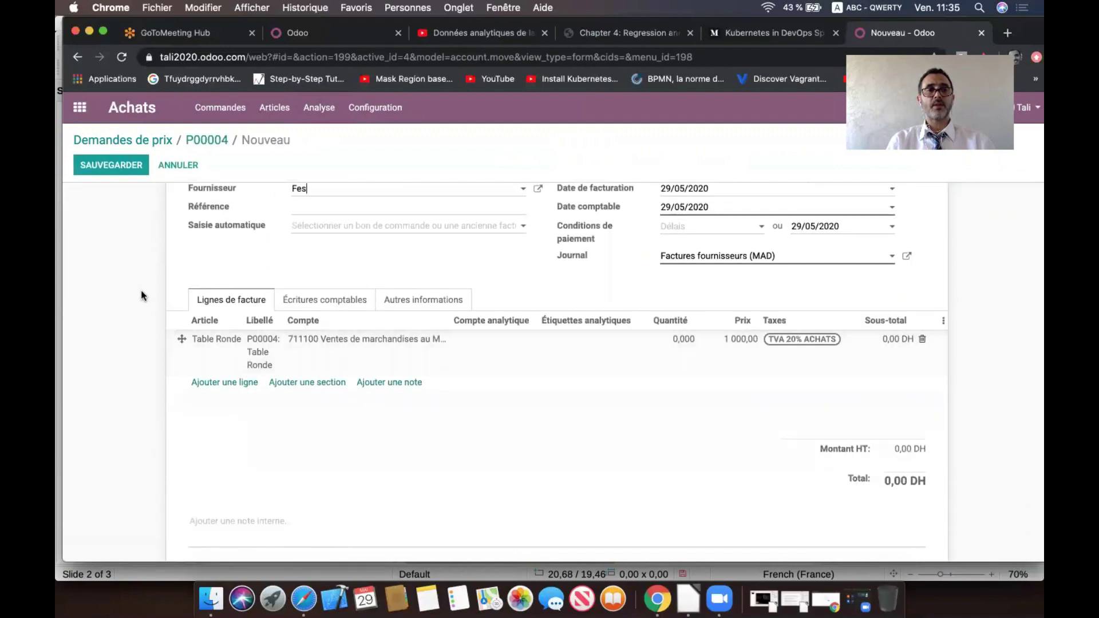
scroll(145, 291, up, 4)
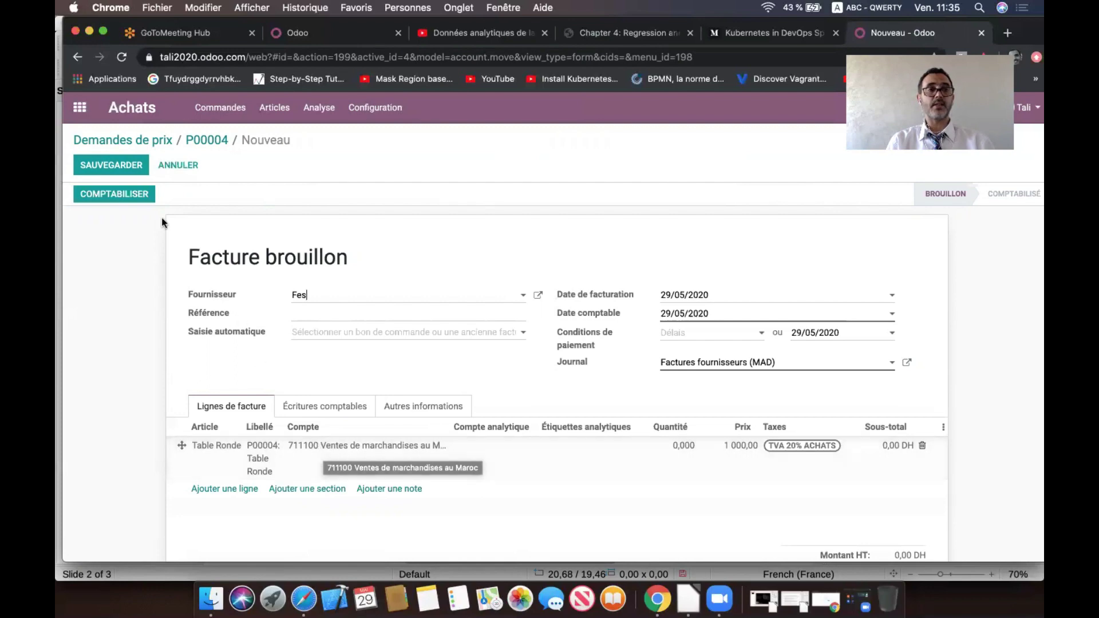
click(378, 442)
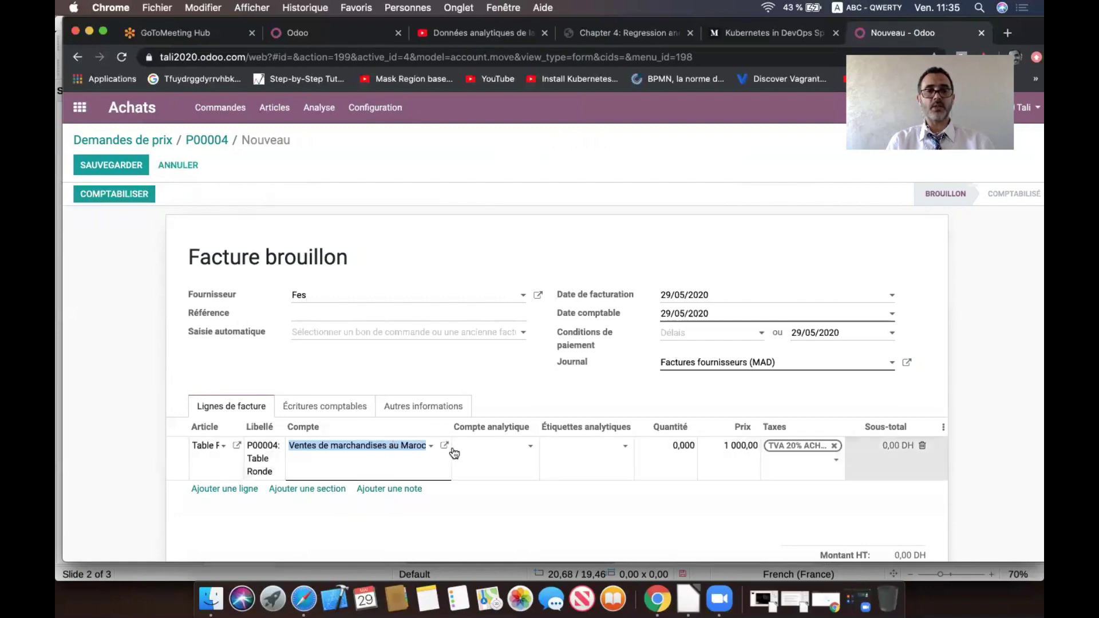
click(433, 447)
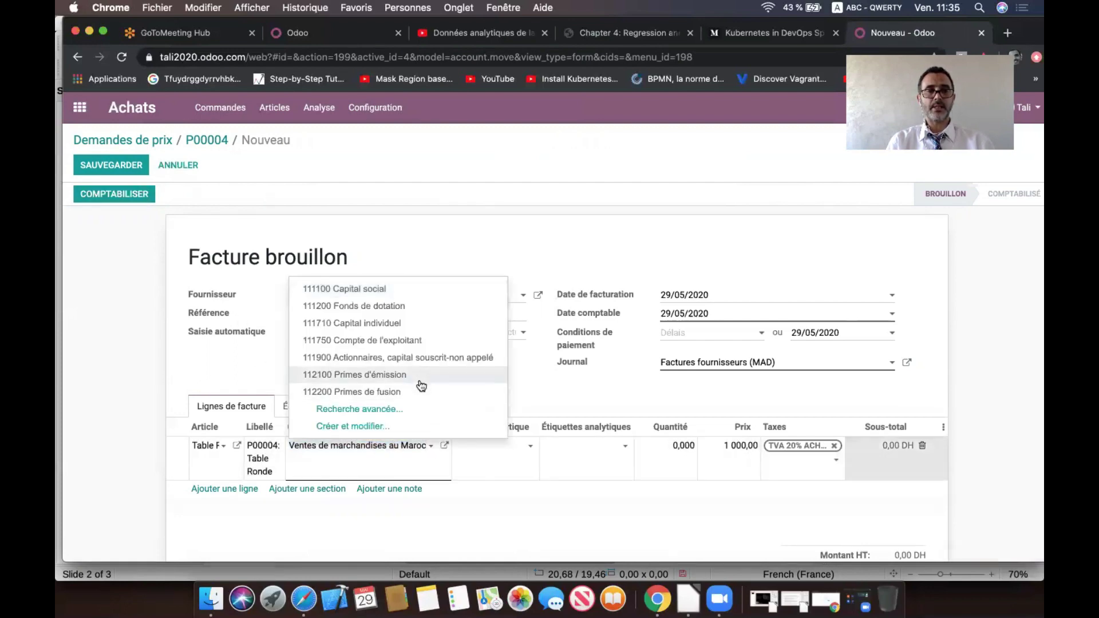
click(395, 447)
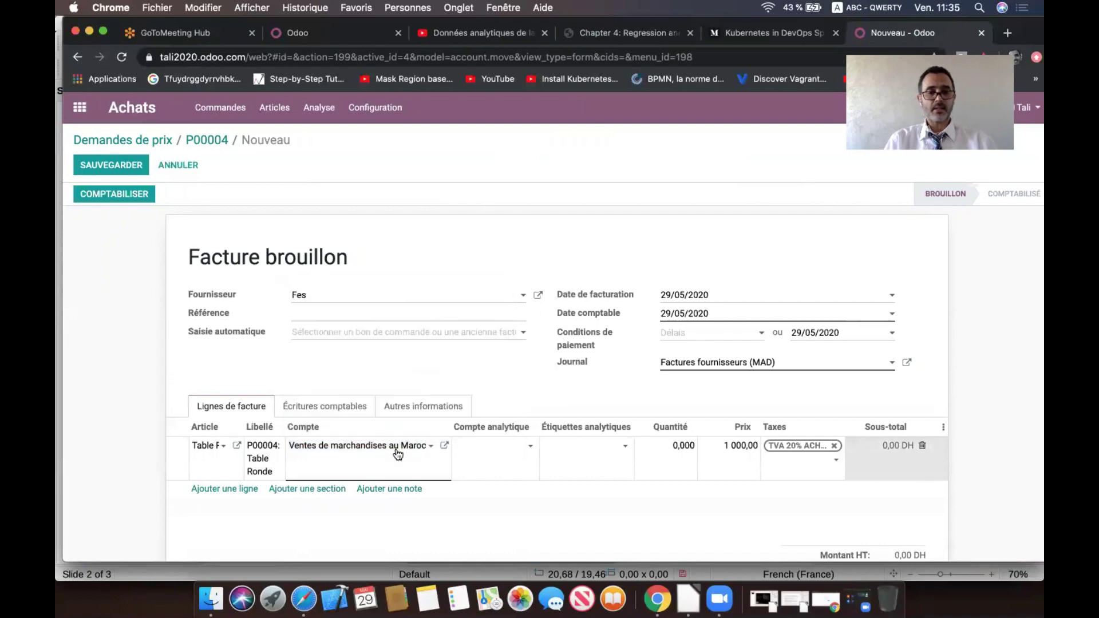
triple_click(397, 451)
text(61)
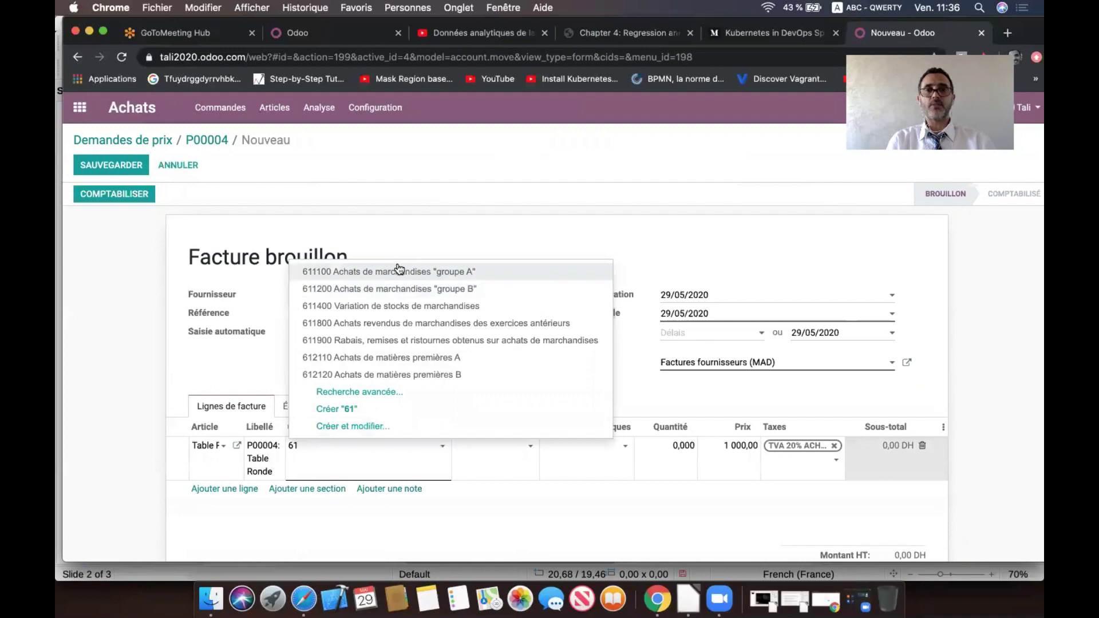
click(401, 272)
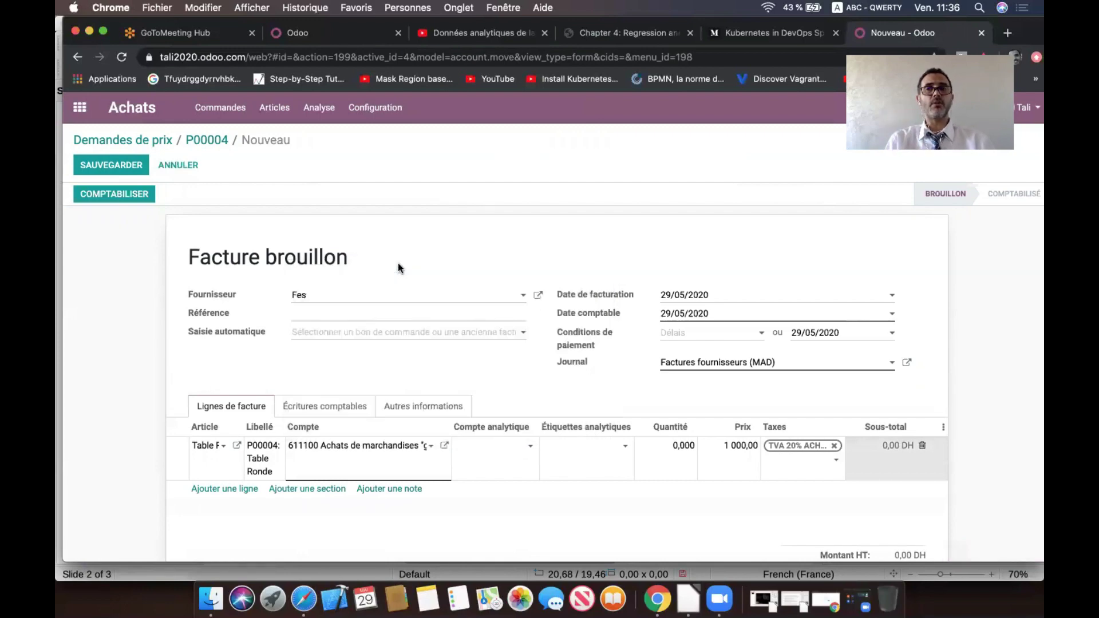
Step: Assign the invoice line to the analytic account Departement Achat, set its quantity to 2, and post the invoice
click(525, 452)
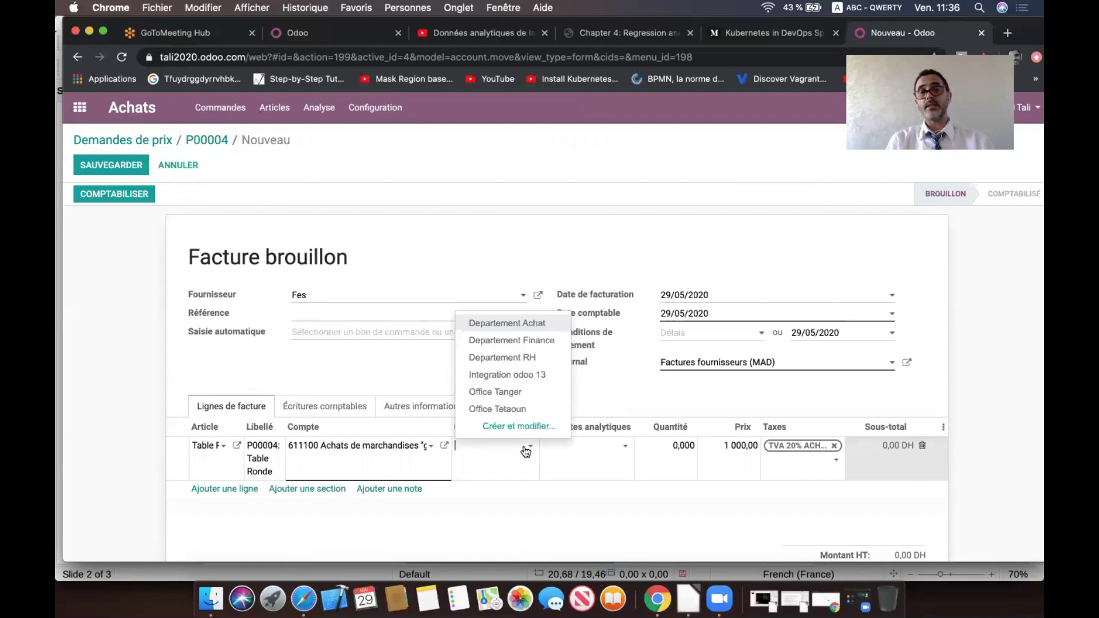
click(545, 324)
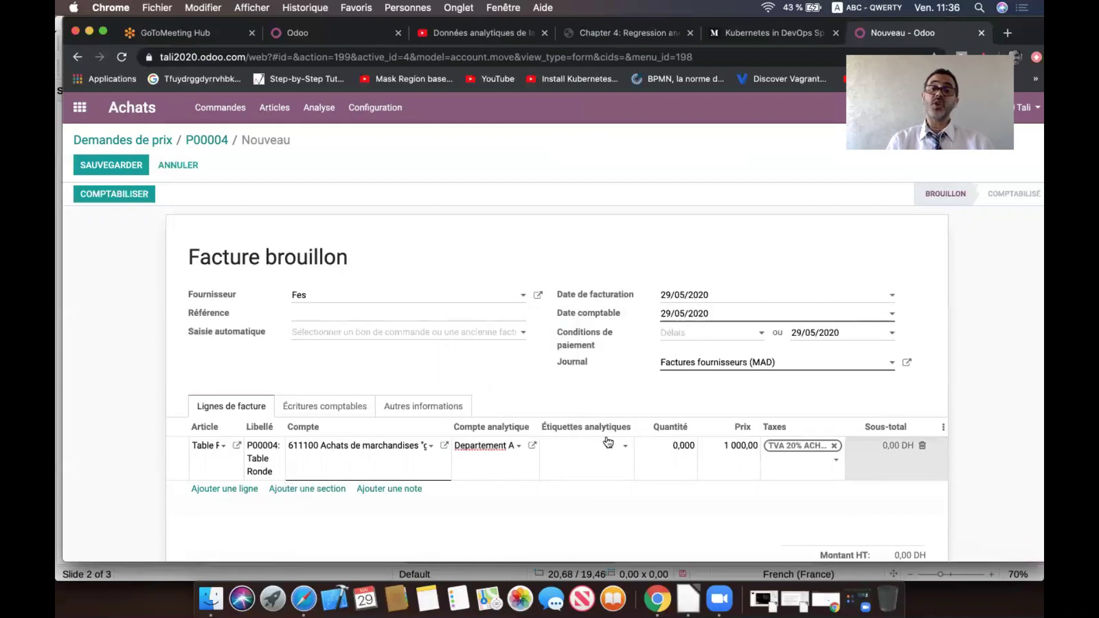
click(680, 447)
text(2)
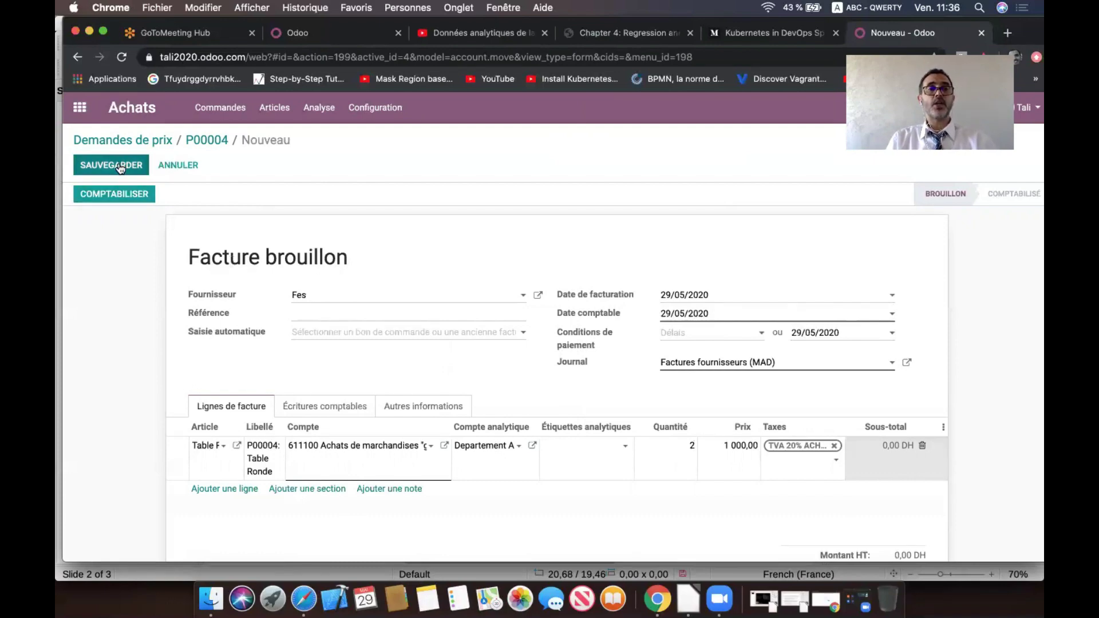
click(114, 195)
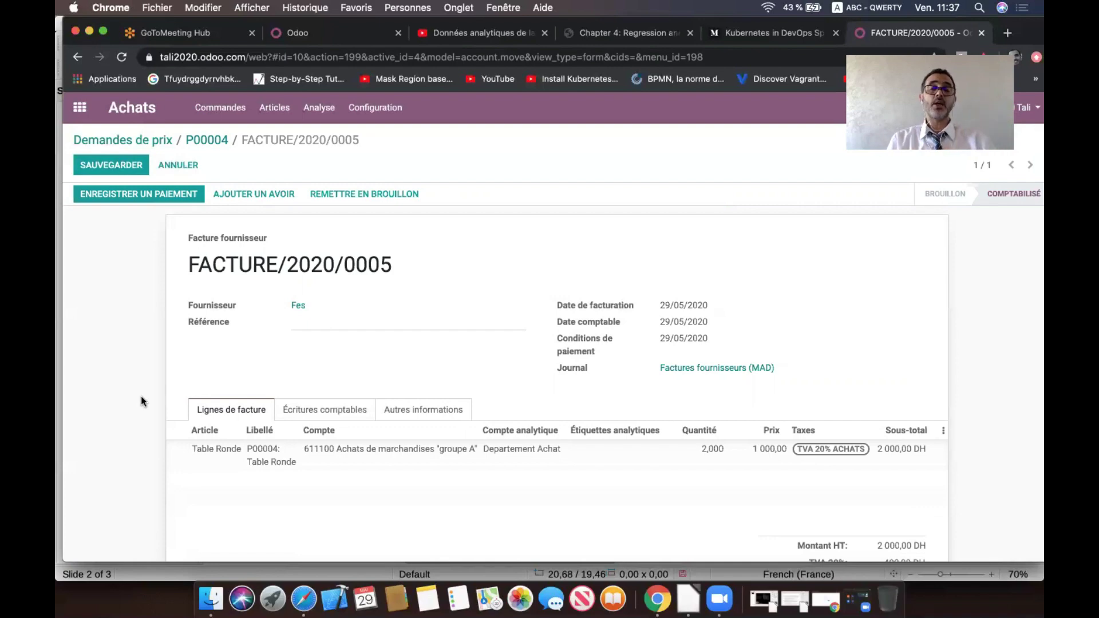
Step: Return to the Comptabilité application and open the list of analytic entries (Écritures analytiques)
click(79, 107)
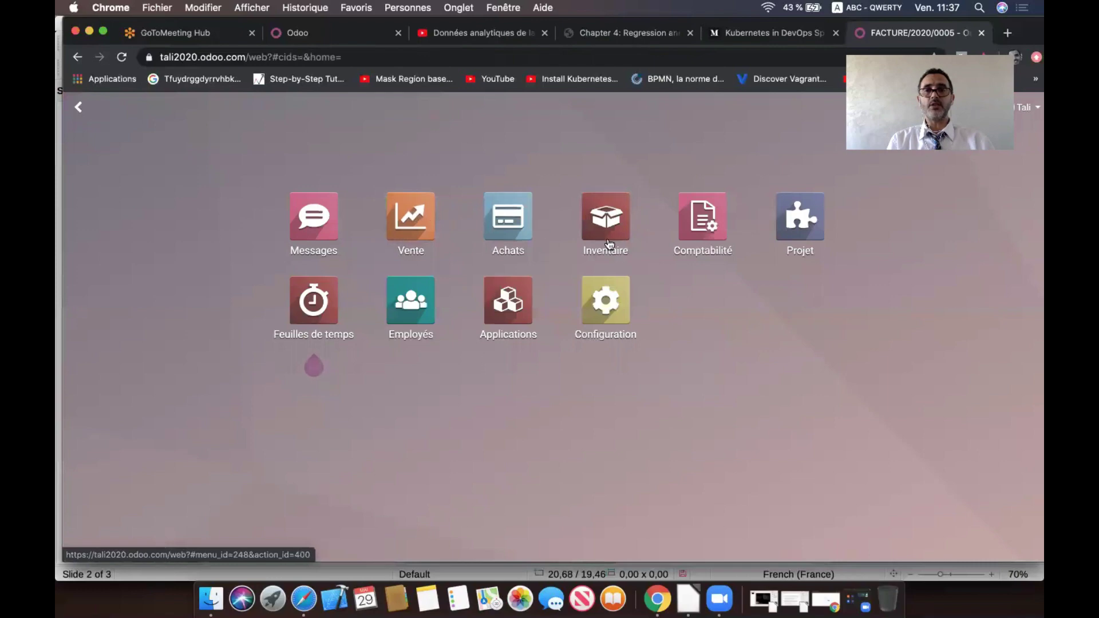
click(702, 223)
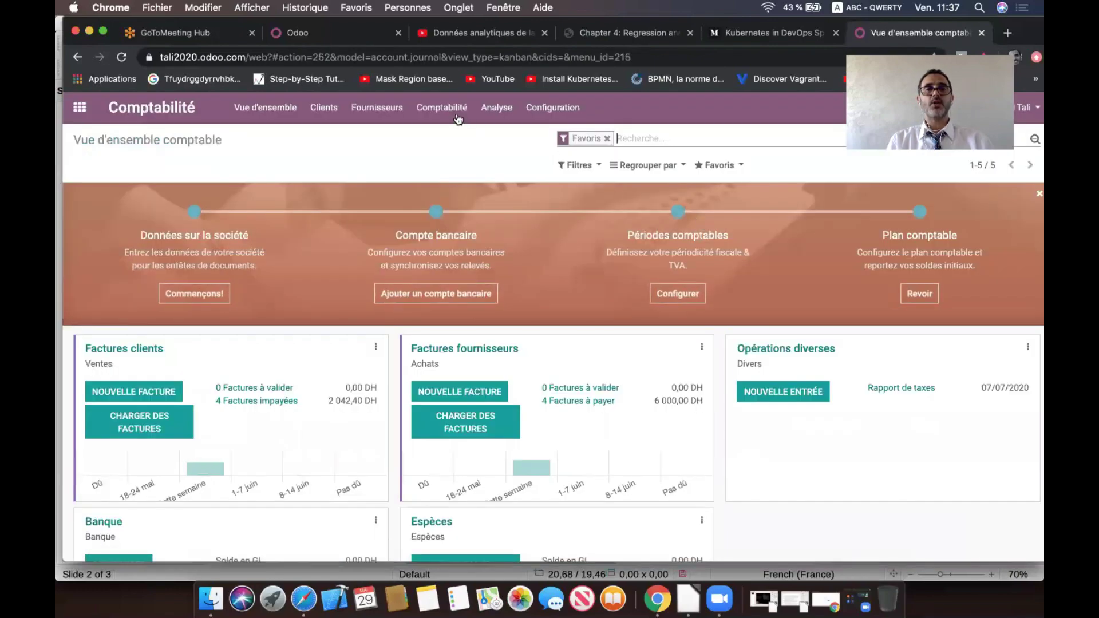
click(497, 114)
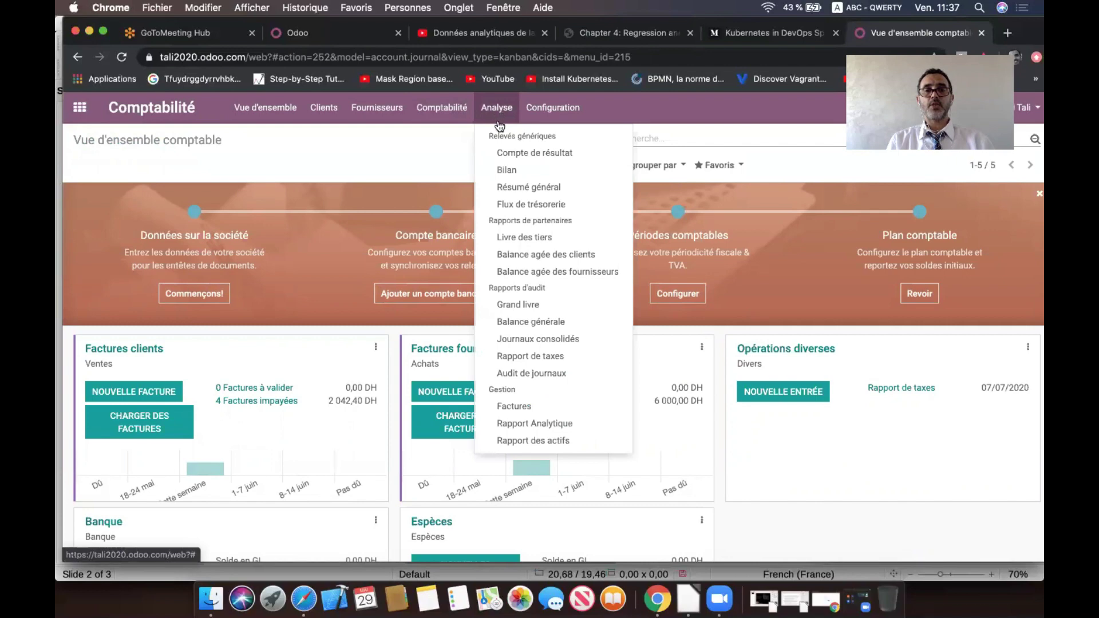
click(445, 114)
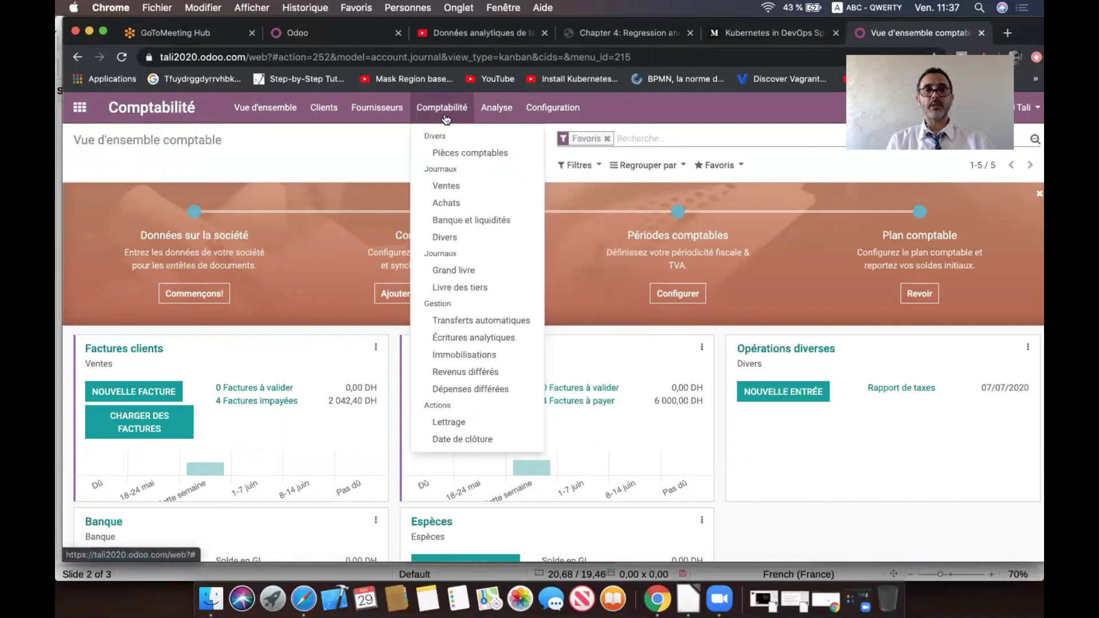
click(484, 337)
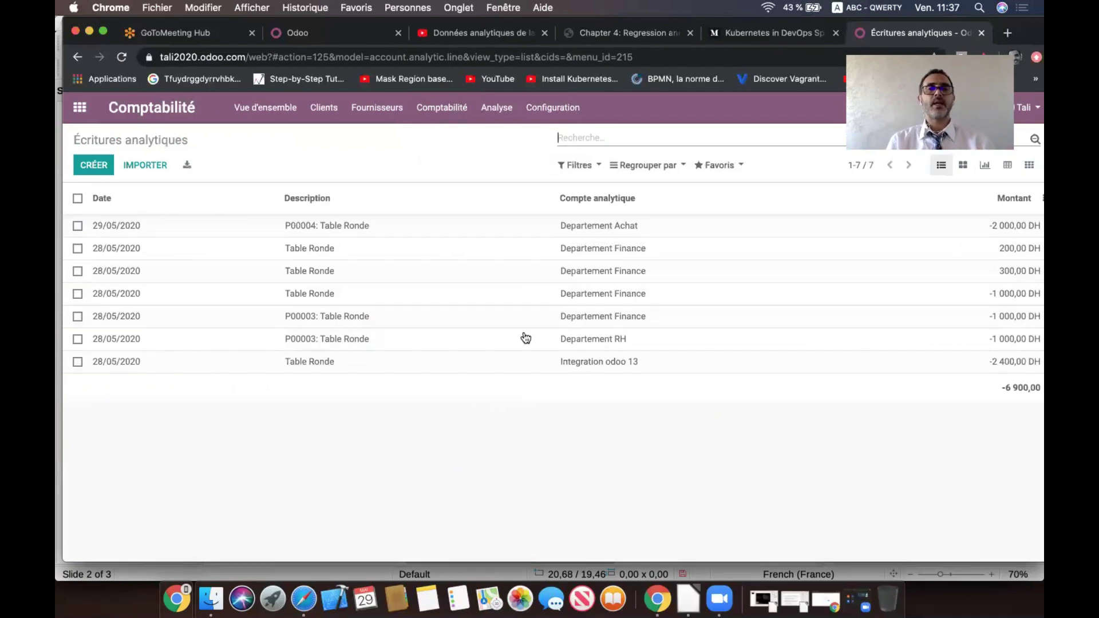
Step: Group the analytic entries by Compte analytique and expand the Departement Achat and Departement Finance groups to examine their entries
click(663, 166)
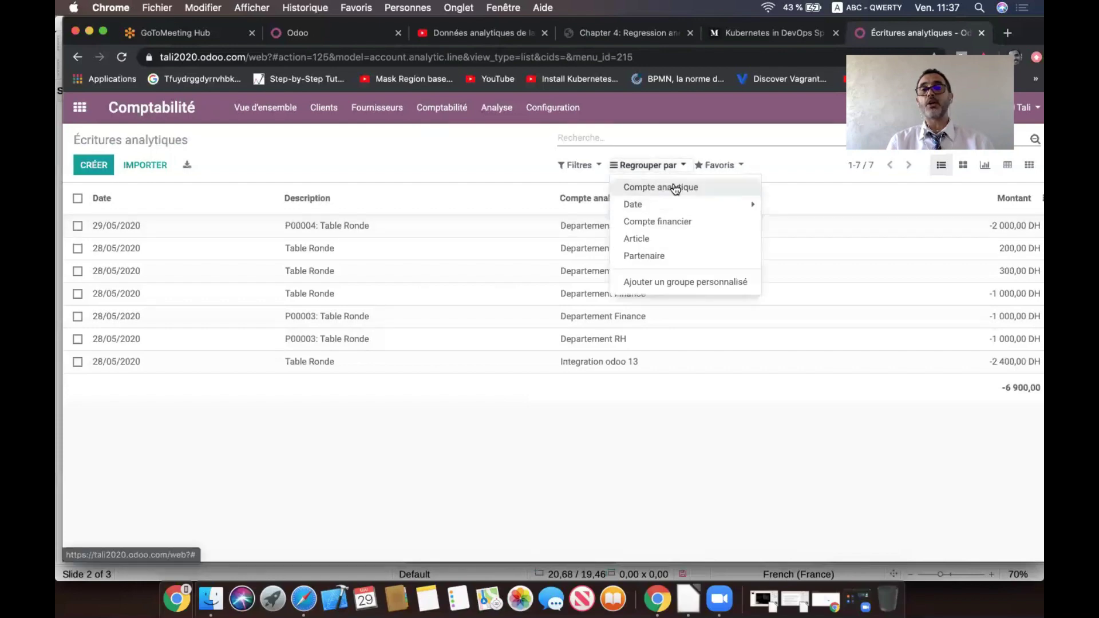
click(675, 188)
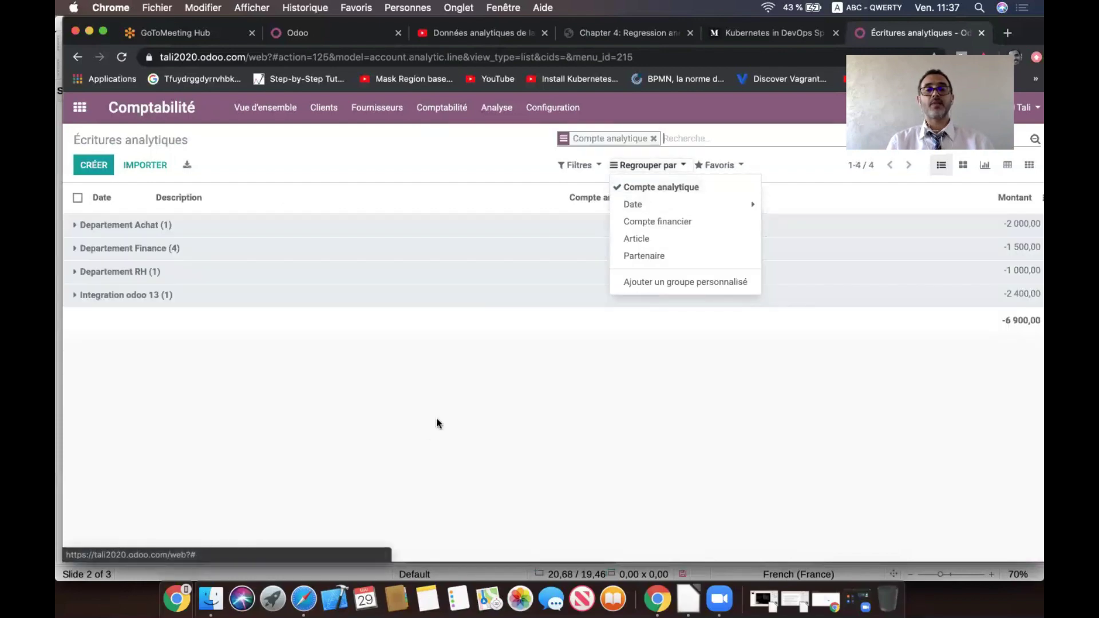
click(427, 429)
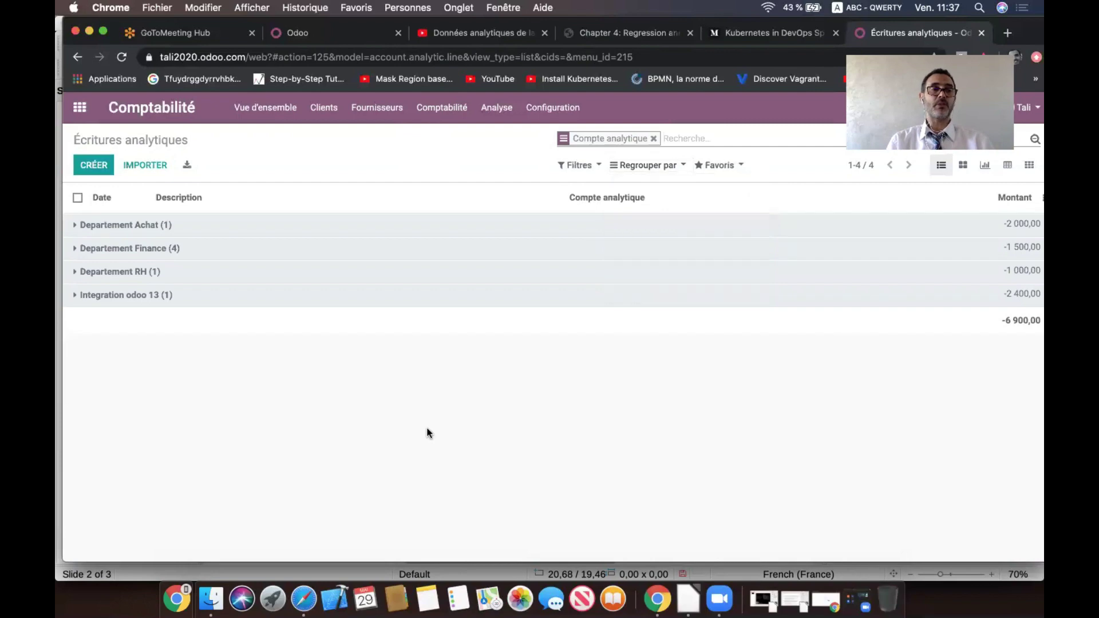
click(109, 224)
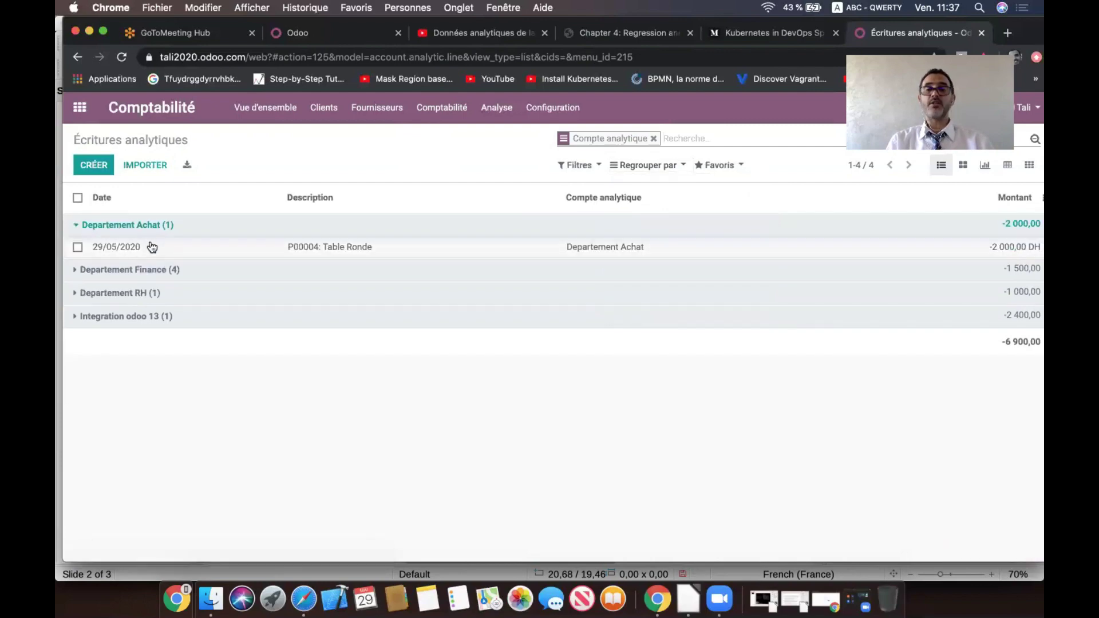
click(122, 270)
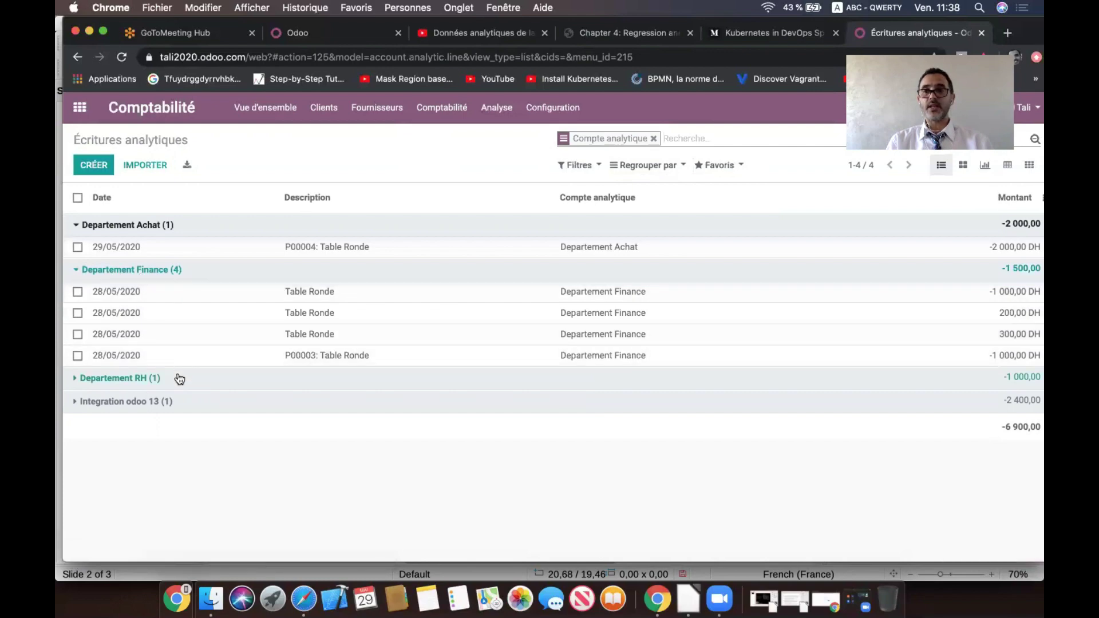
Step: Expand the Departement RH group and add Compte financier as a second grouping level for the analytic entries
click(120, 378)
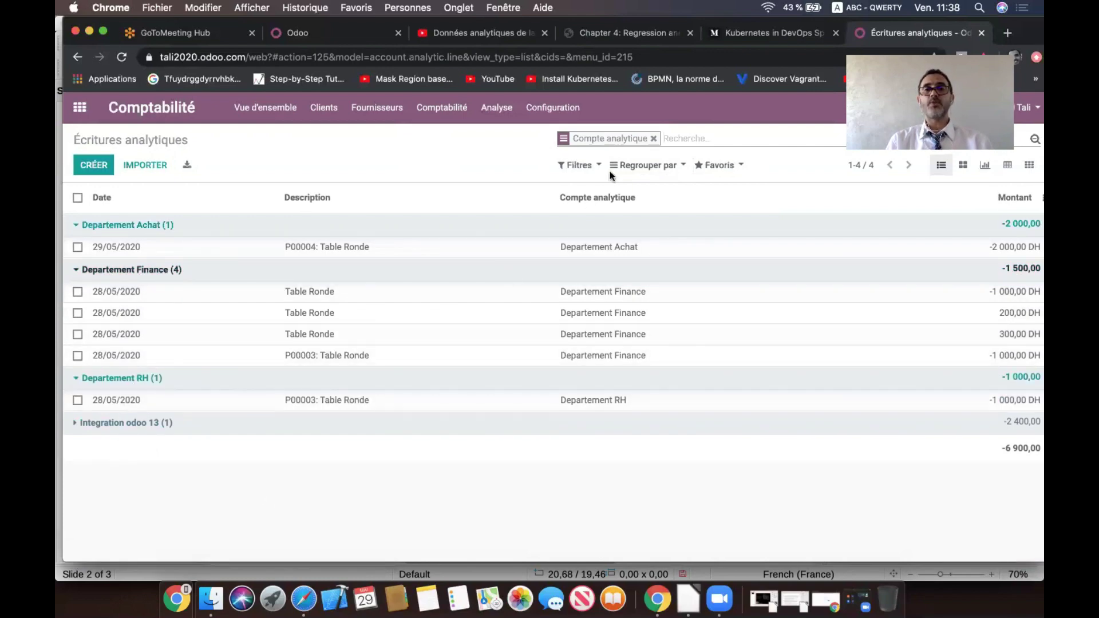
click(666, 171)
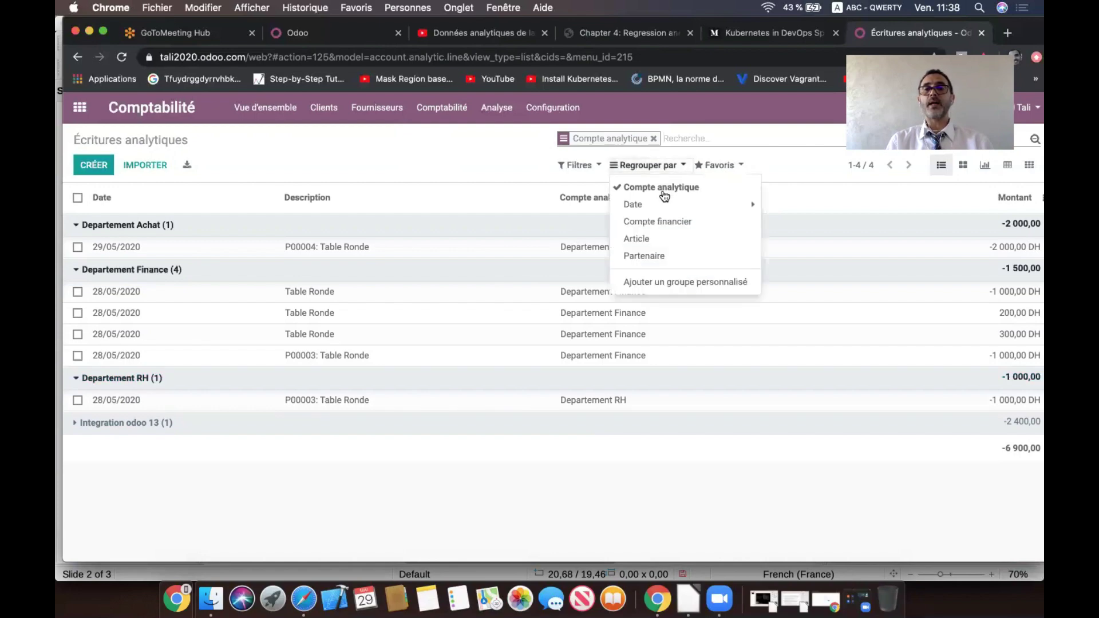
click(668, 223)
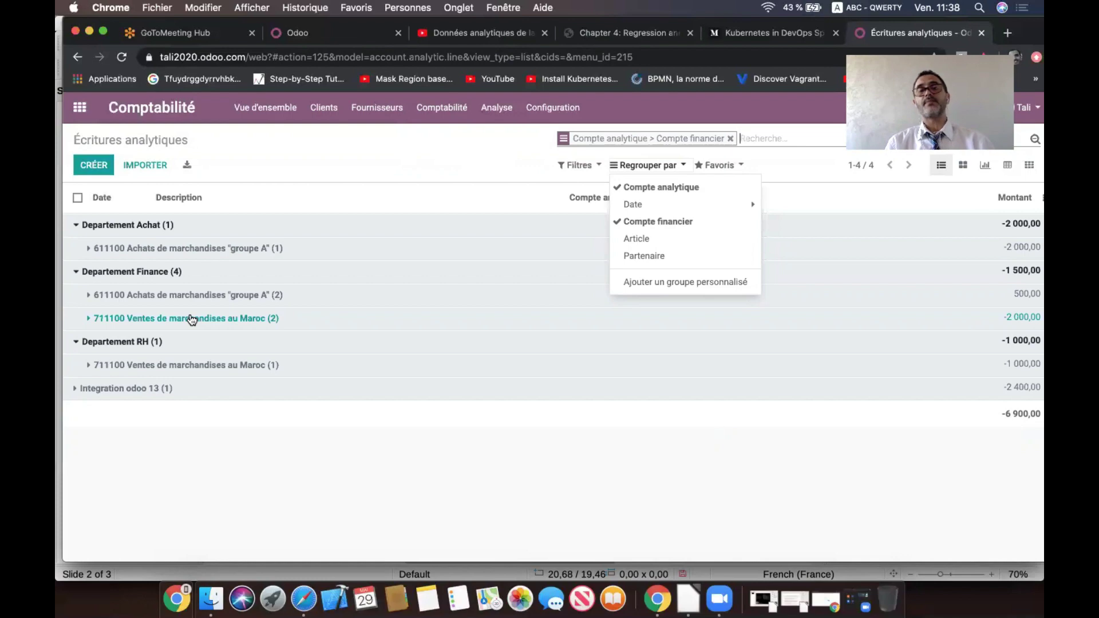
click(455, 142)
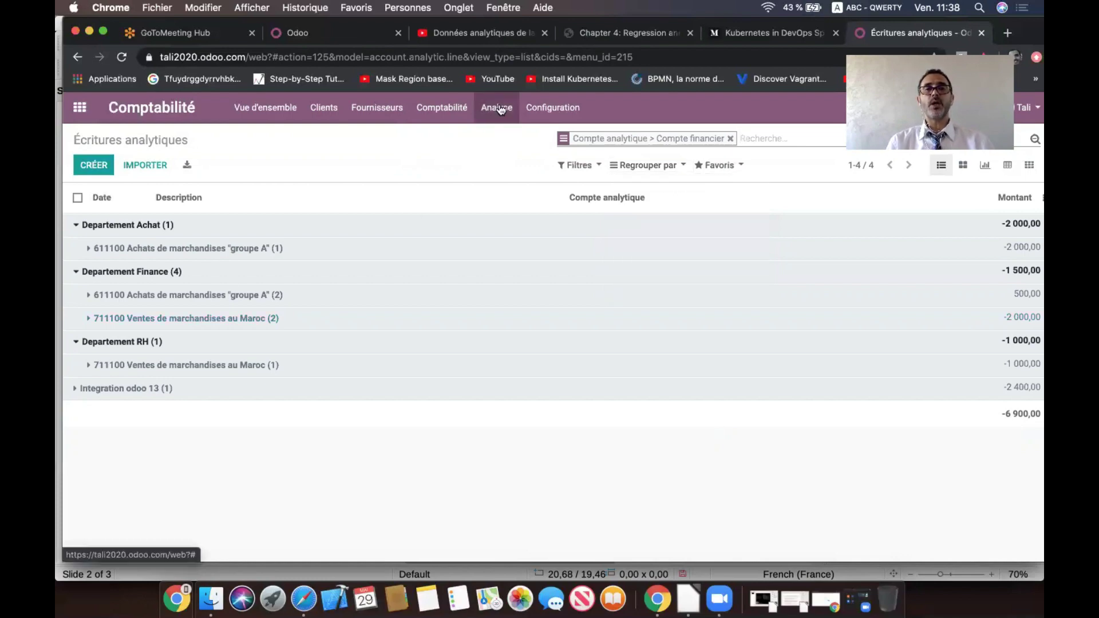
Step: Open the Rapport Analytique, view the analytic entries behind Departement Achat, and return to the report
click(500, 109)
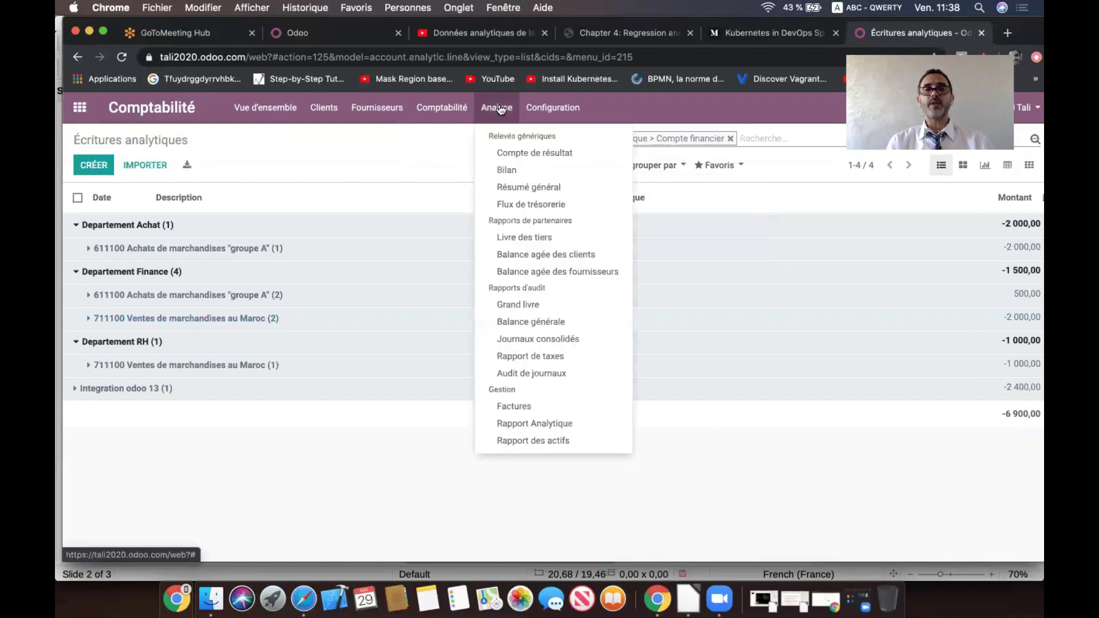
click(564, 424)
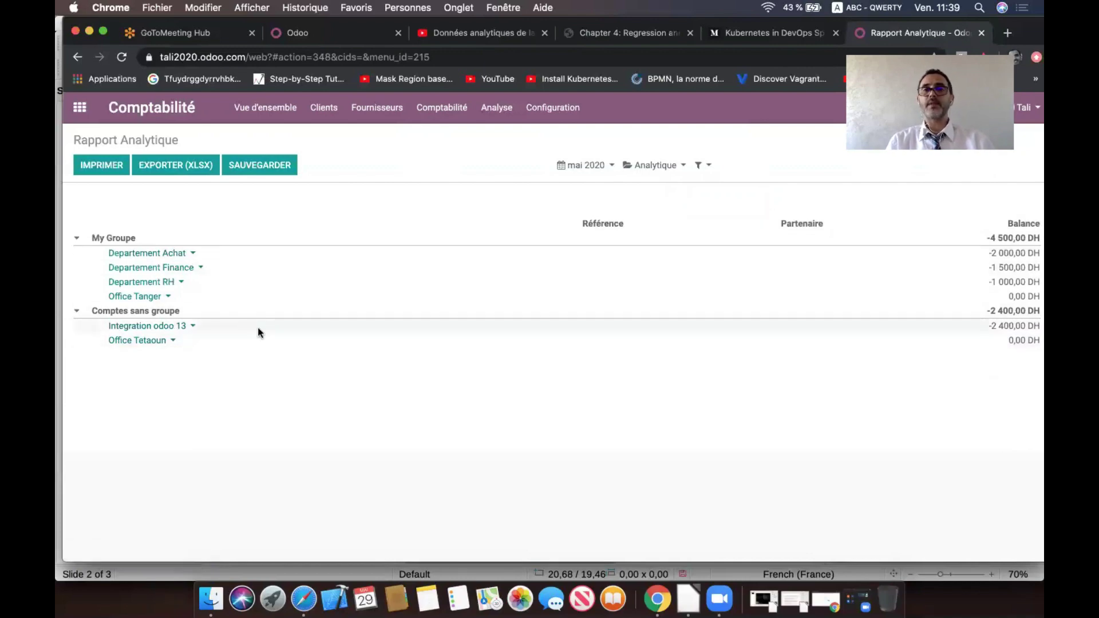
click(194, 254)
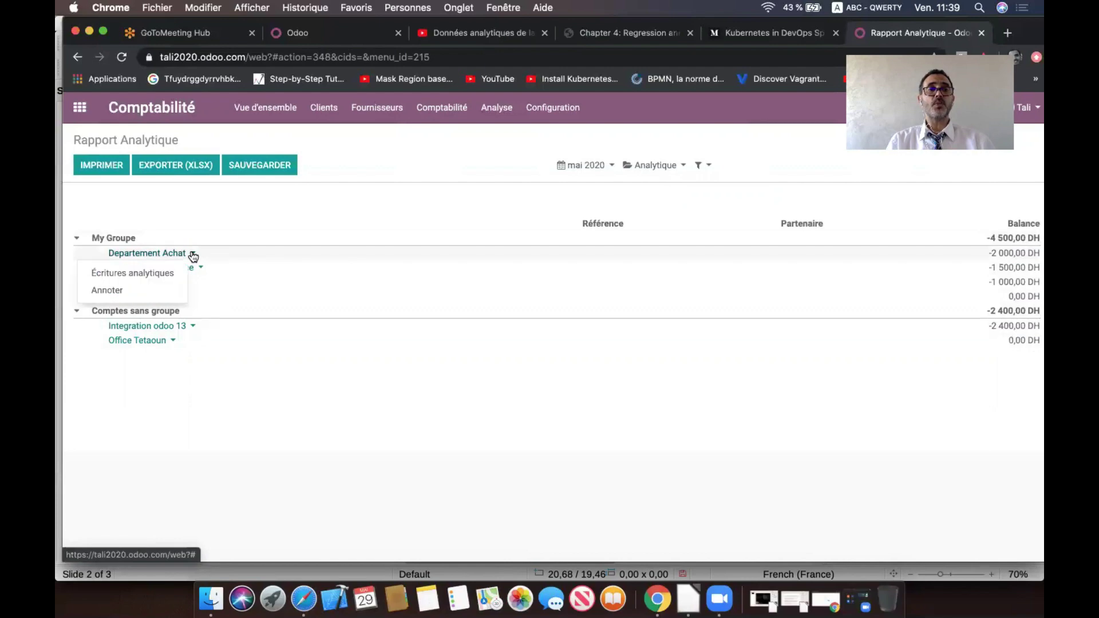
click(162, 273)
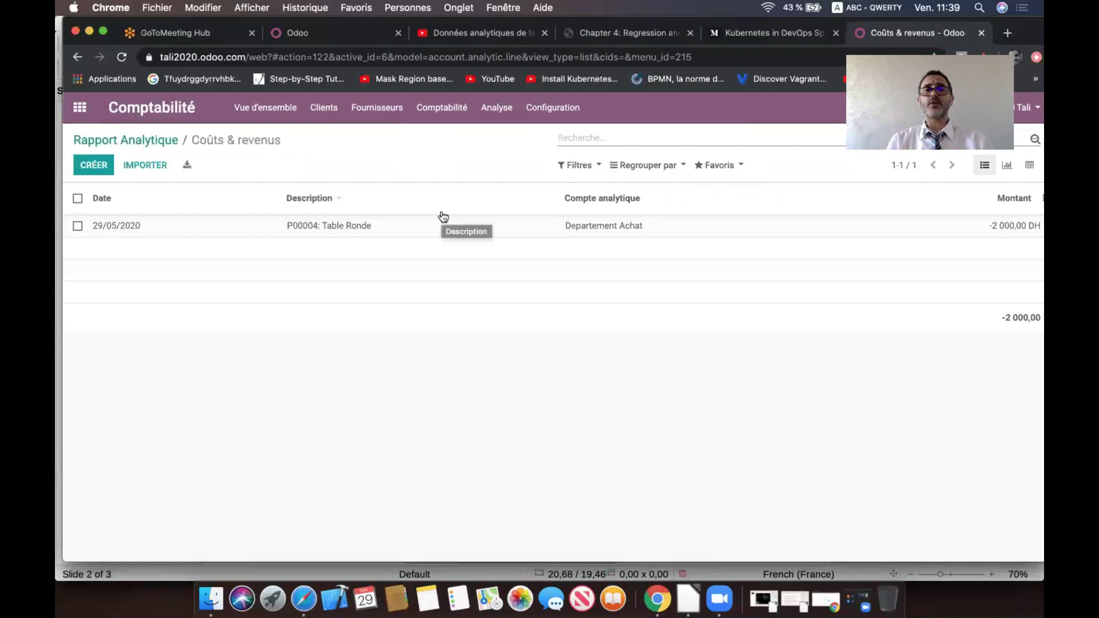
click(135, 141)
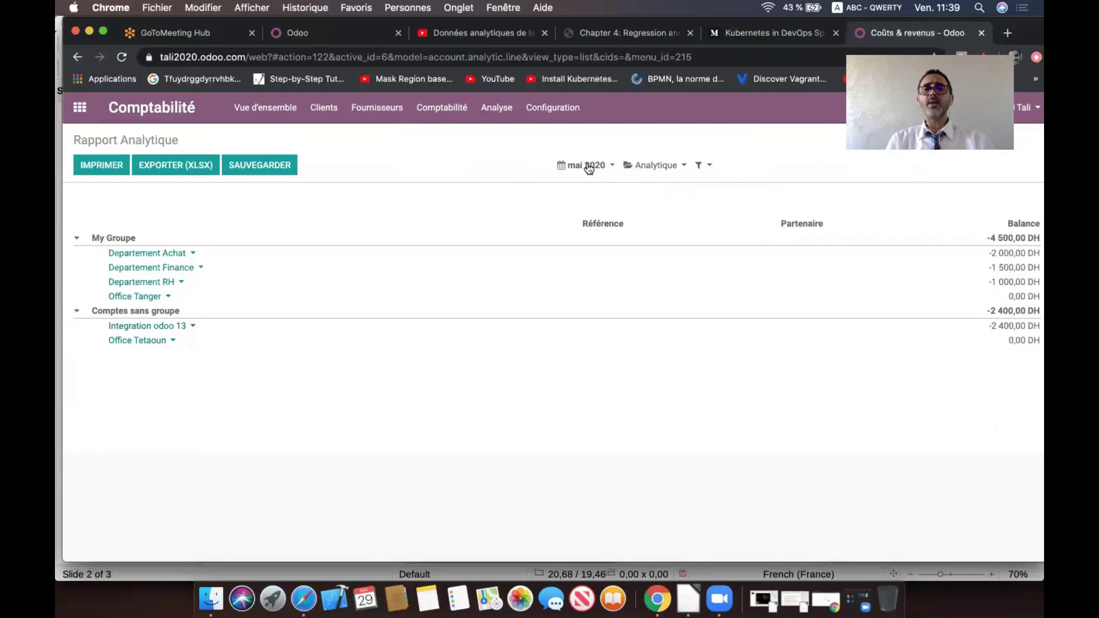
Step: View the analytic report for Ce trimestre and set its period back to Ce mois
click(610, 166)
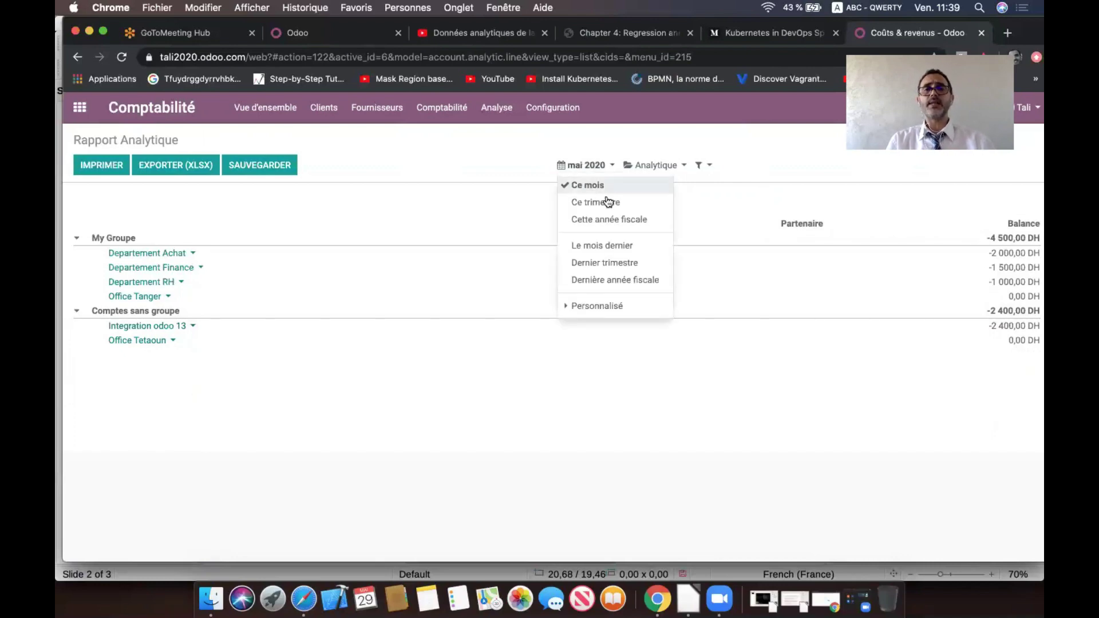
click(596, 202)
click(598, 165)
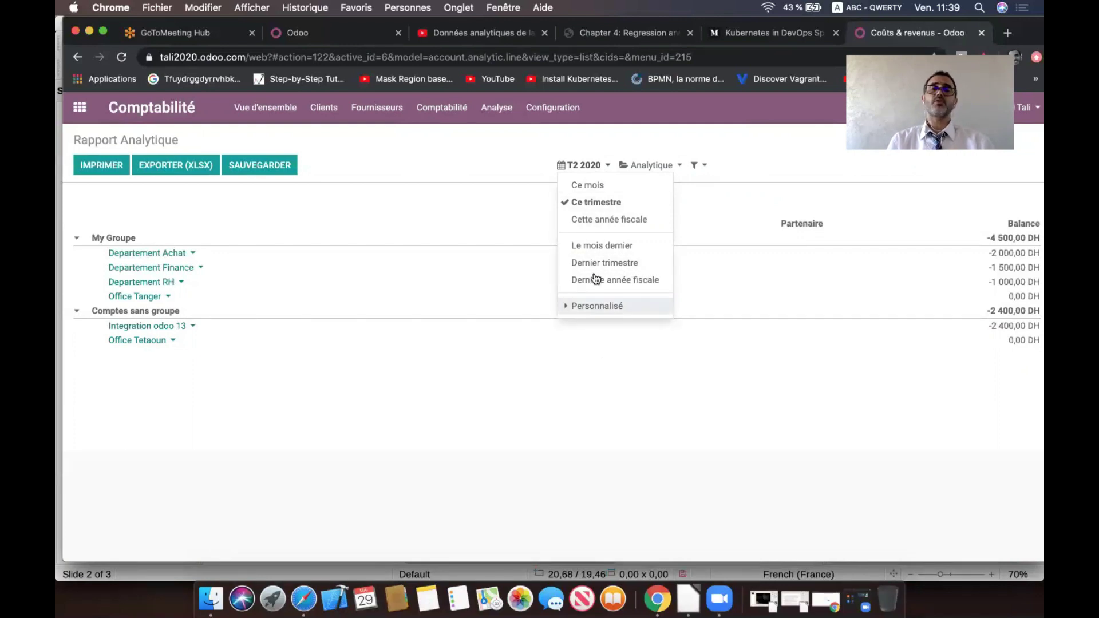
click(577, 186)
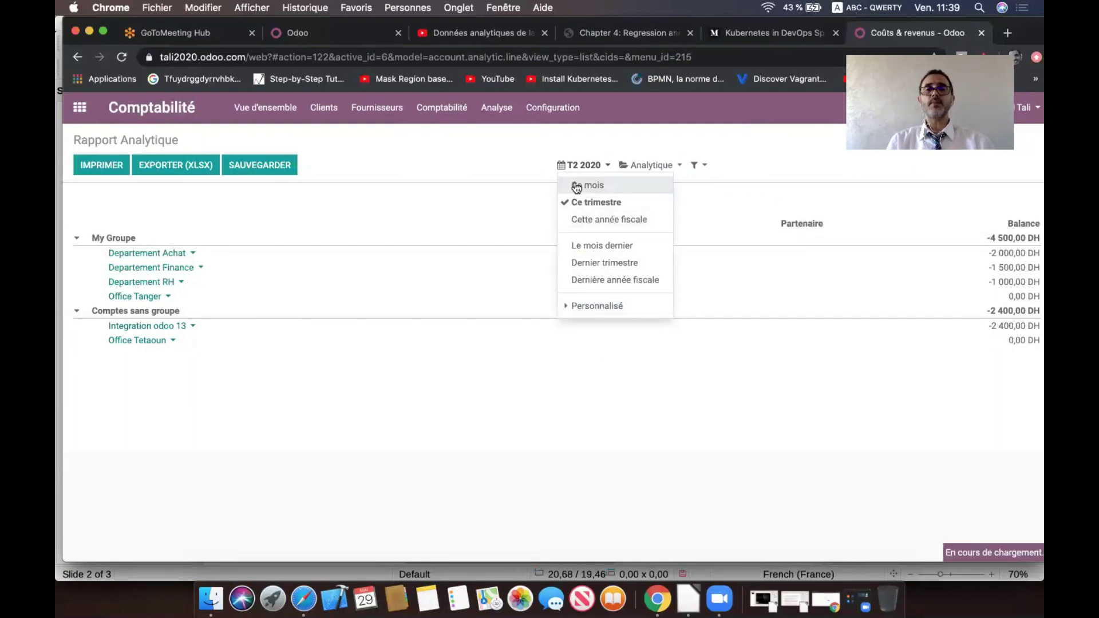
Step: Filter the analytic report by the accounts Departement Achat and Departement Finance, and clear both account filters
click(679, 170)
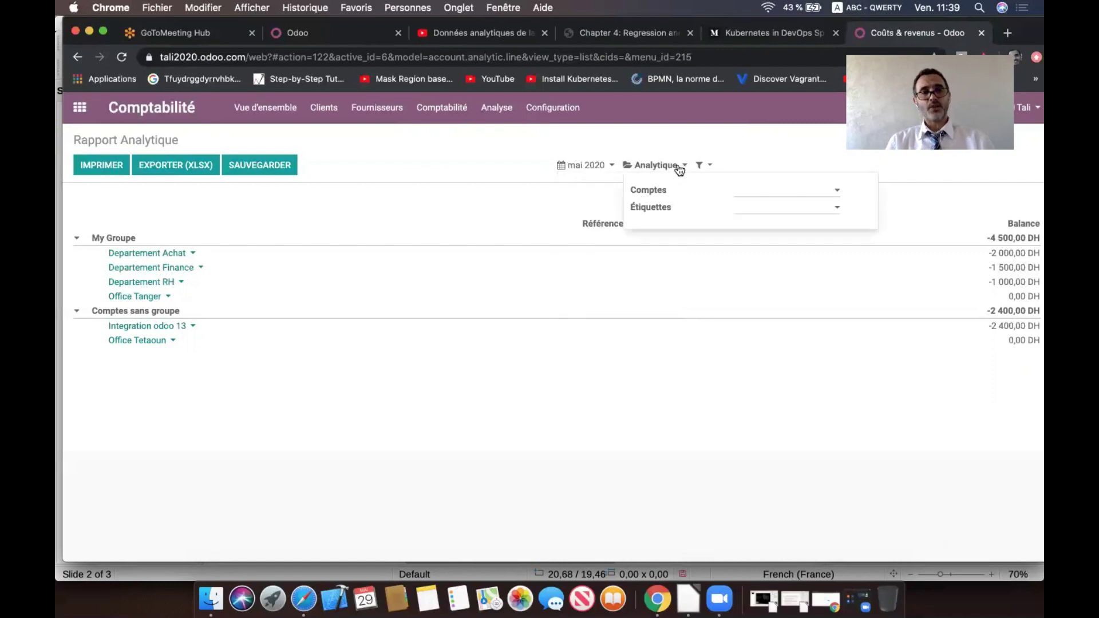
click(816, 195)
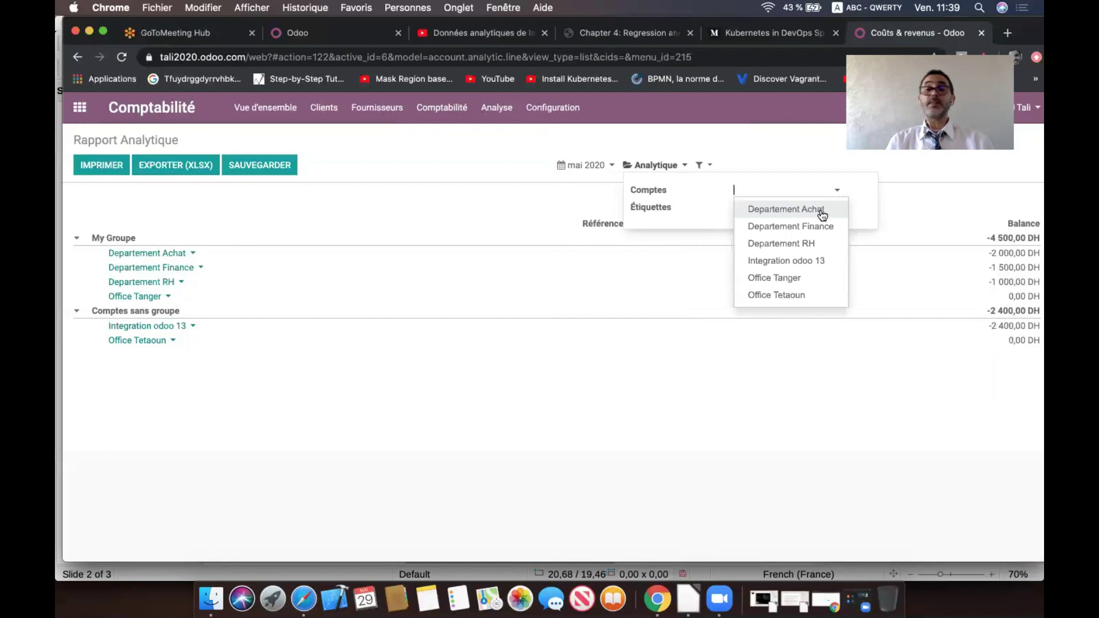
click(823, 215)
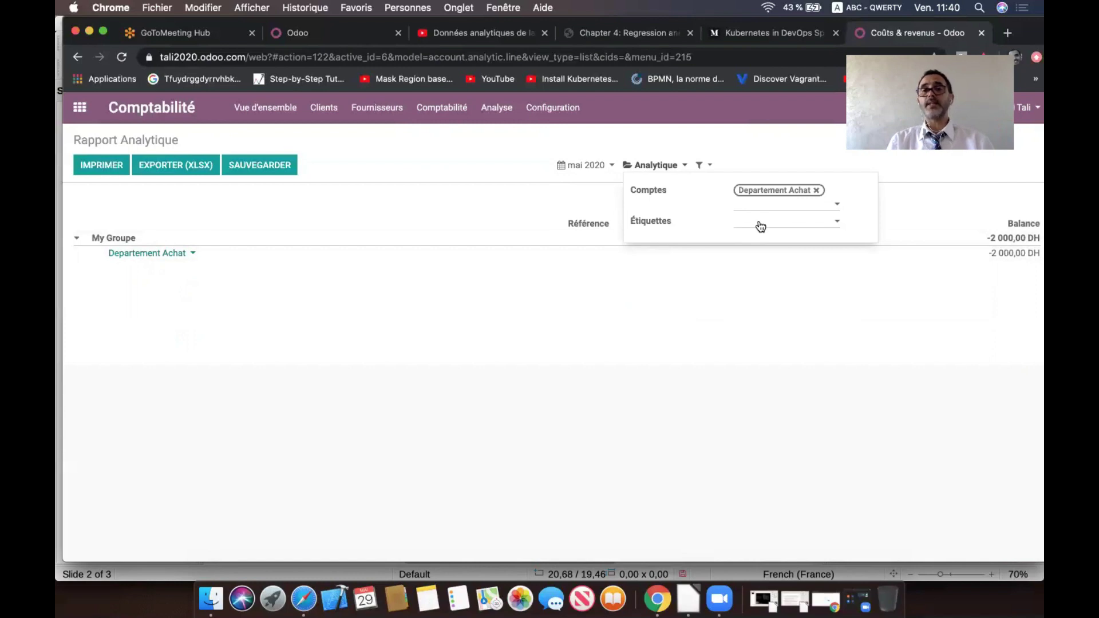
click(839, 206)
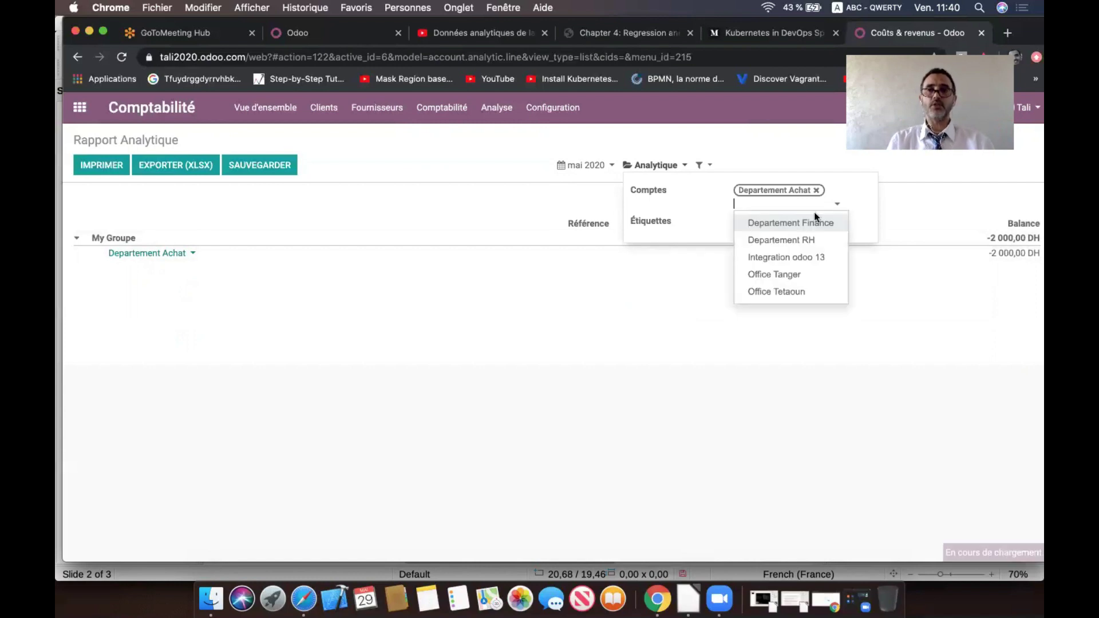
click(804, 228)
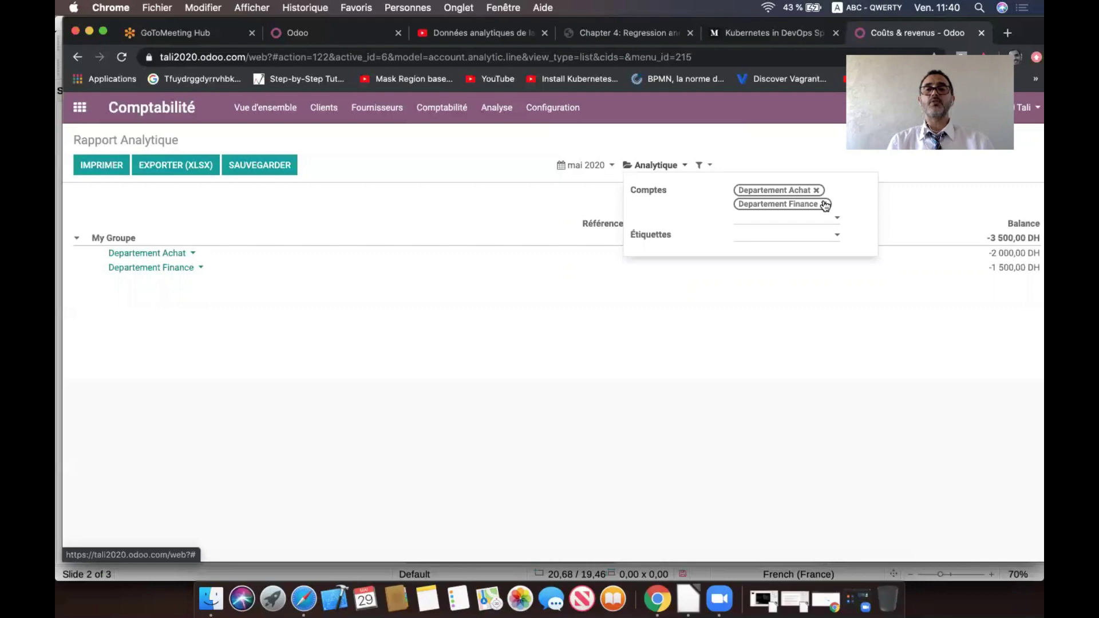
click(825, 205)
click(815, 190)
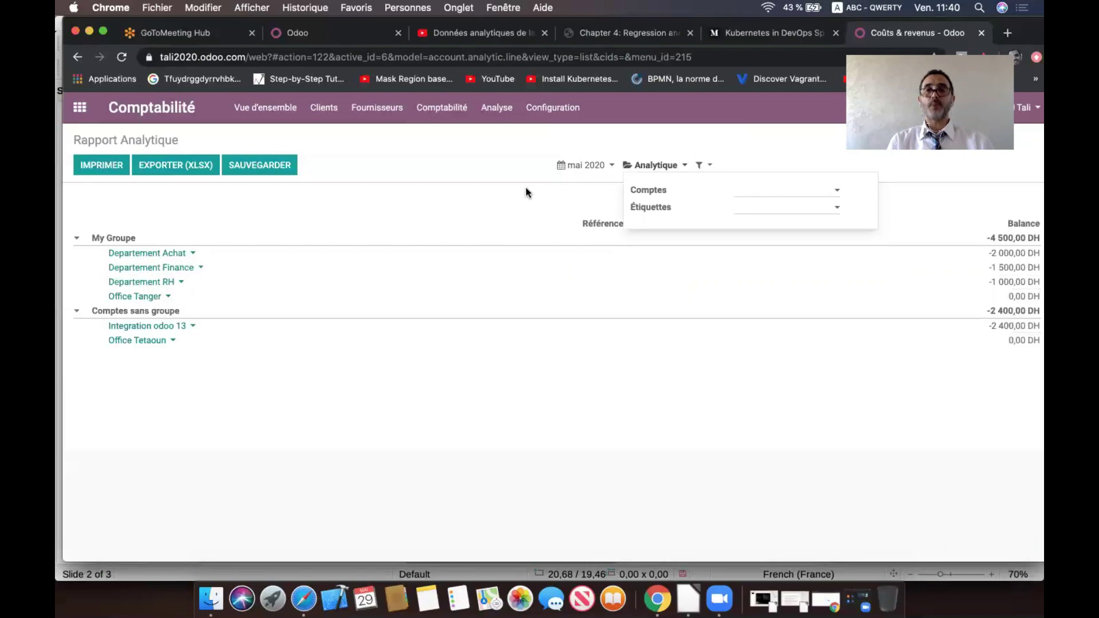
click(418, 166)
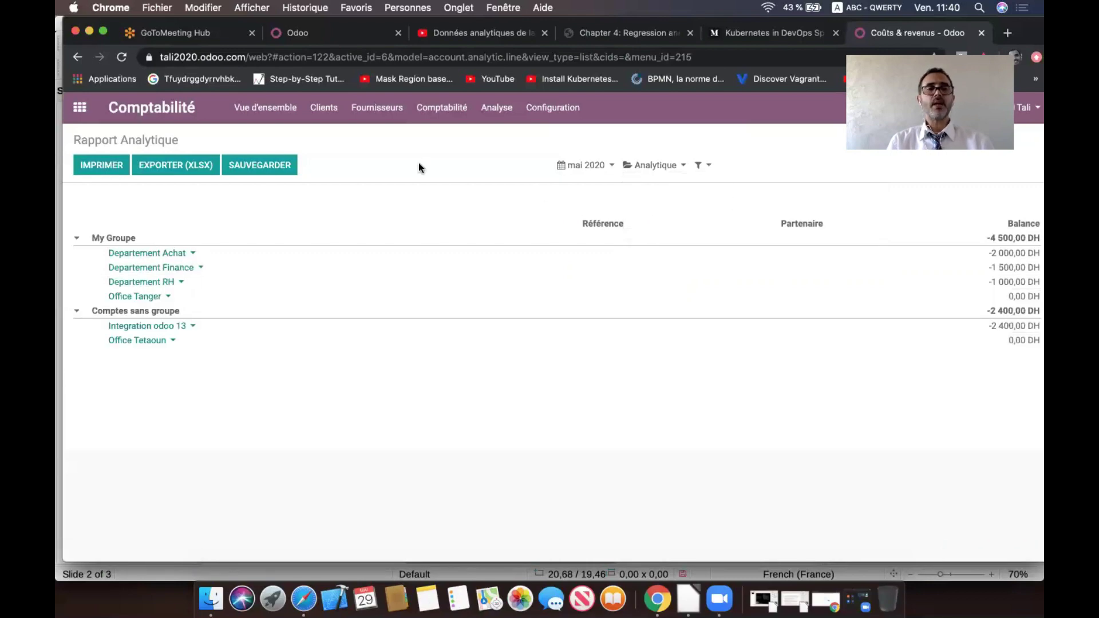
Step: Compare the report's display options by toggling Tout déplier and switching Hiérarchie et sous-totaux off and on again
click(710, 168)
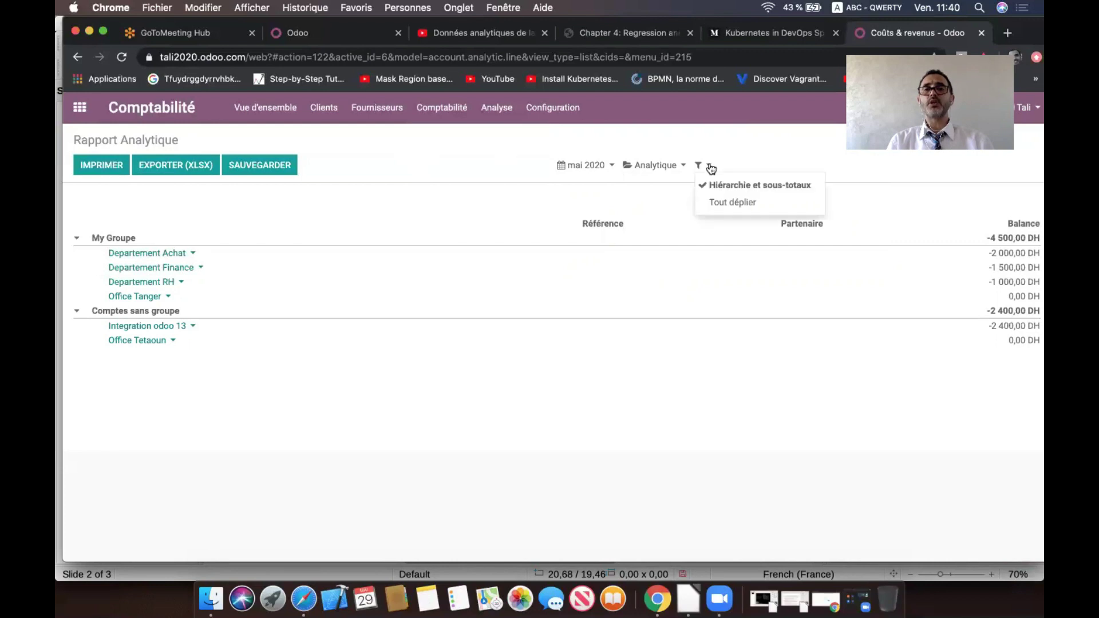
click(727, 203)
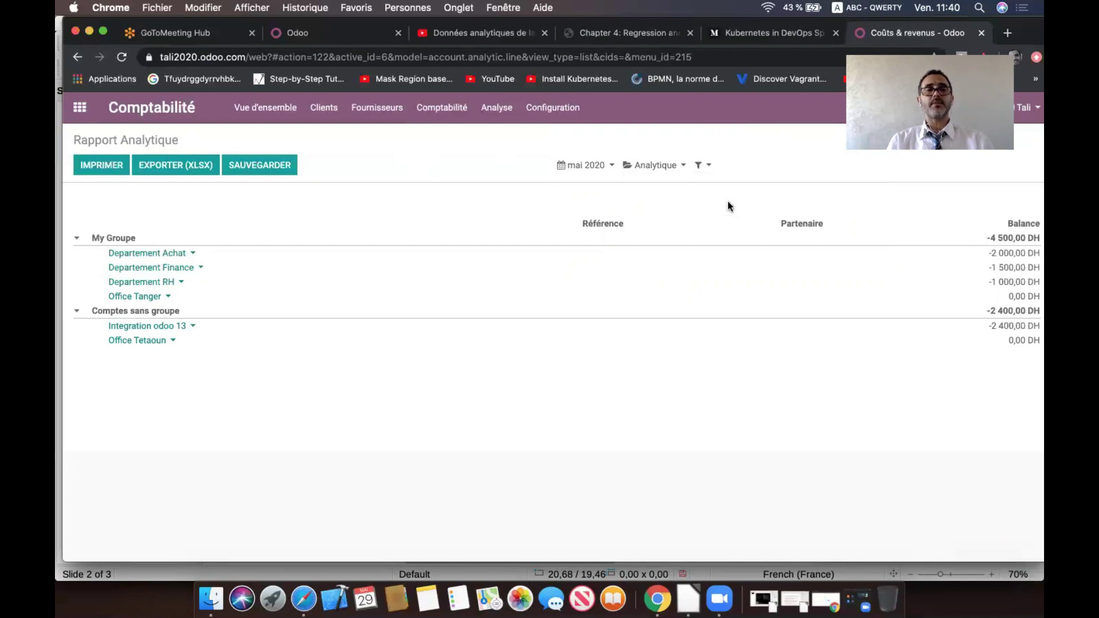
click(710, 168)
click(731, 186)
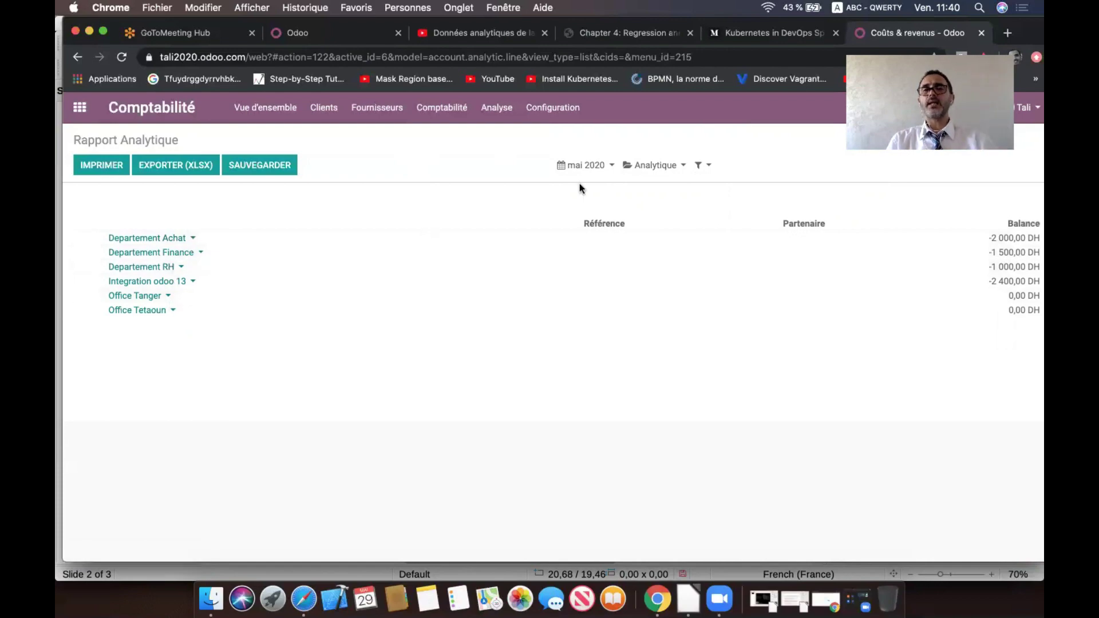
click(704, 167)
click(717, 204)
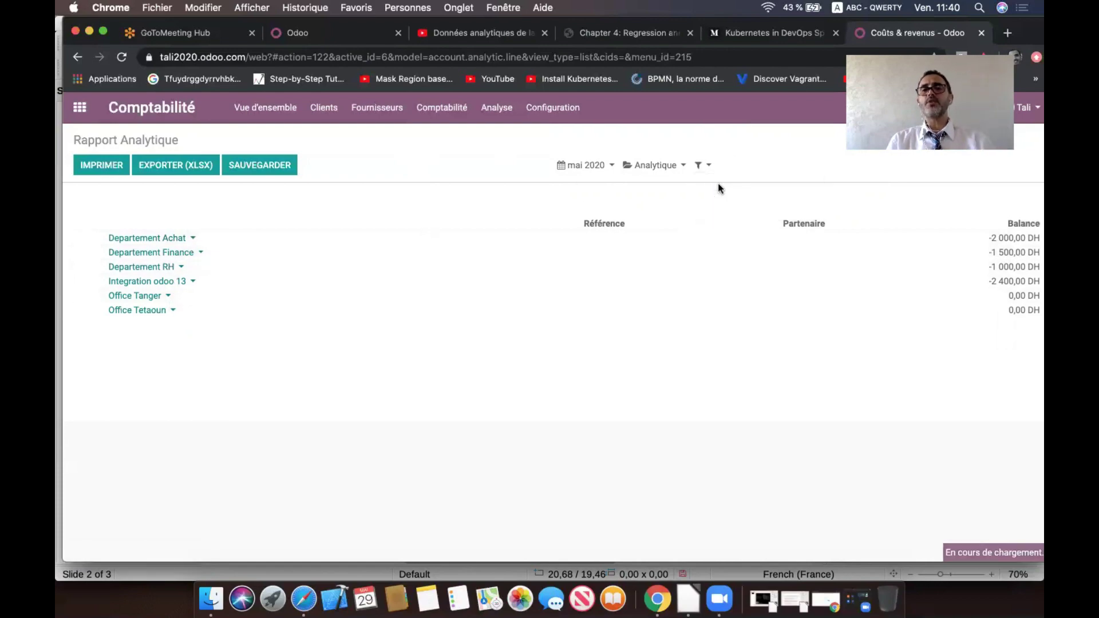
click(708, 169)
click(725, 183)
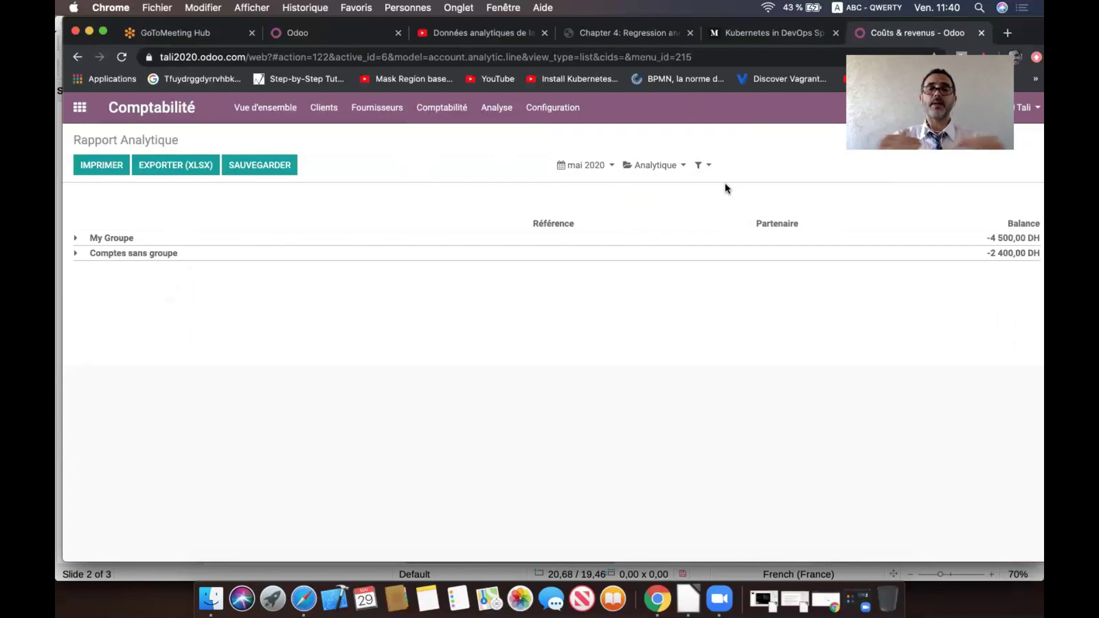
Step: Switch to the Vente application, create a new quotation, and select the first listed customer as its client
click(84, 105)
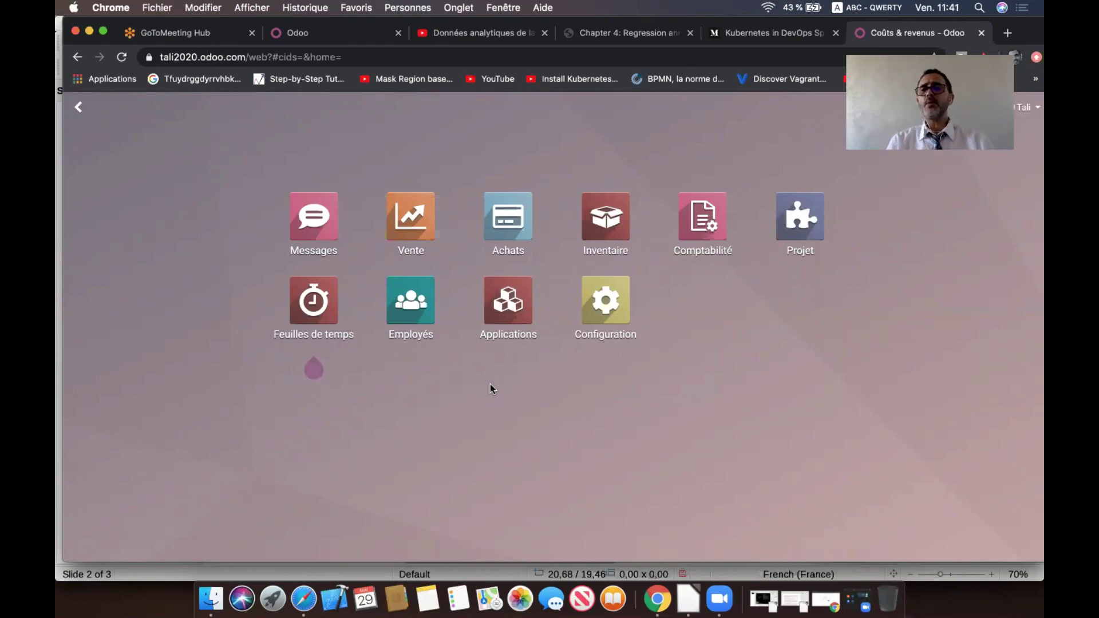
click(424, 211)
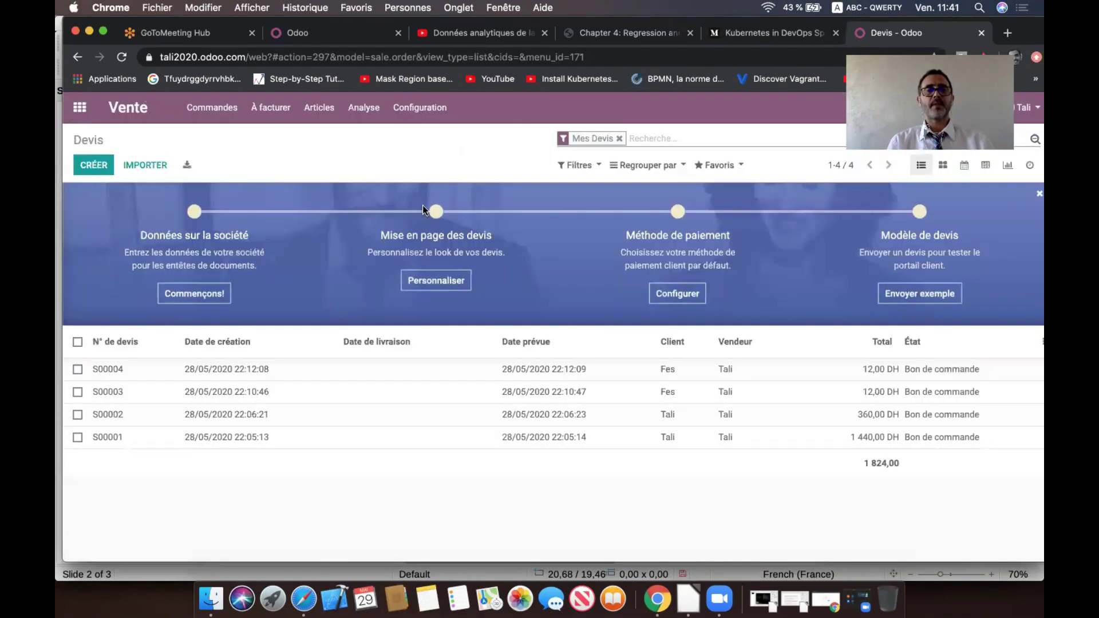
click(94, 165)
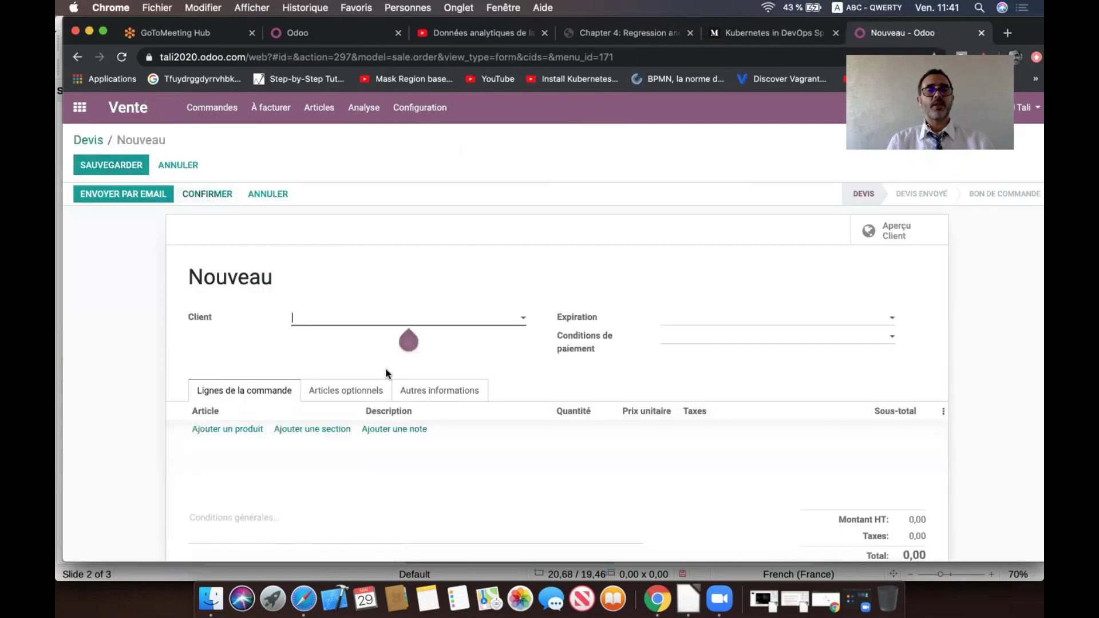
click(363, 325)
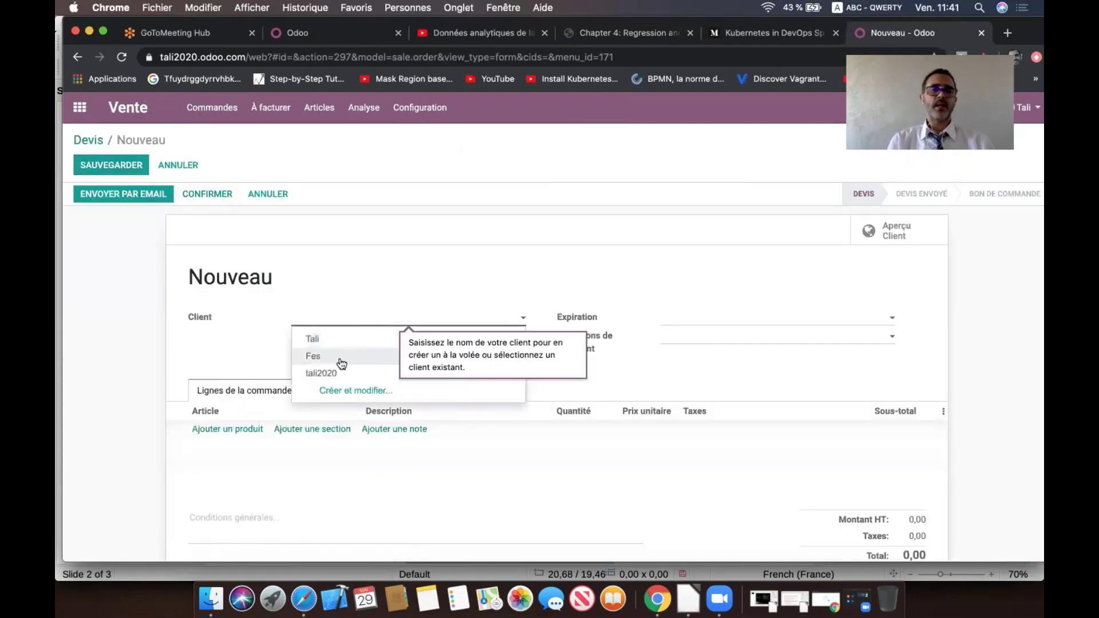
click(342, 336)
Step: Add a Table Ronde line to the quotation with a unit price of 5000
click(236, 429)
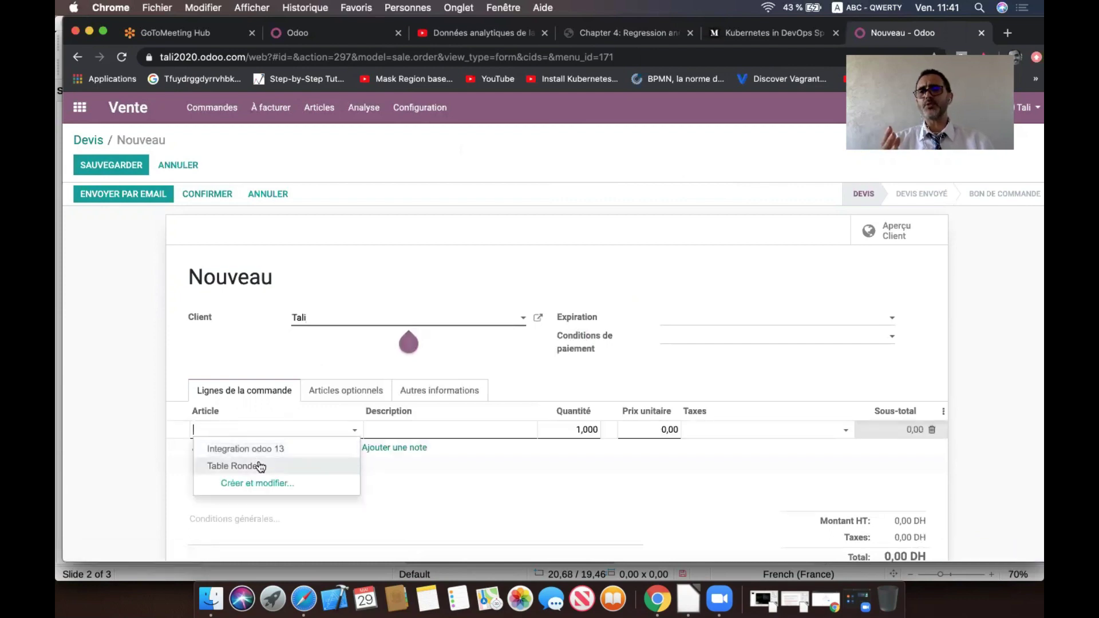
click(261, 465)
click(659, 428)
text(5000)
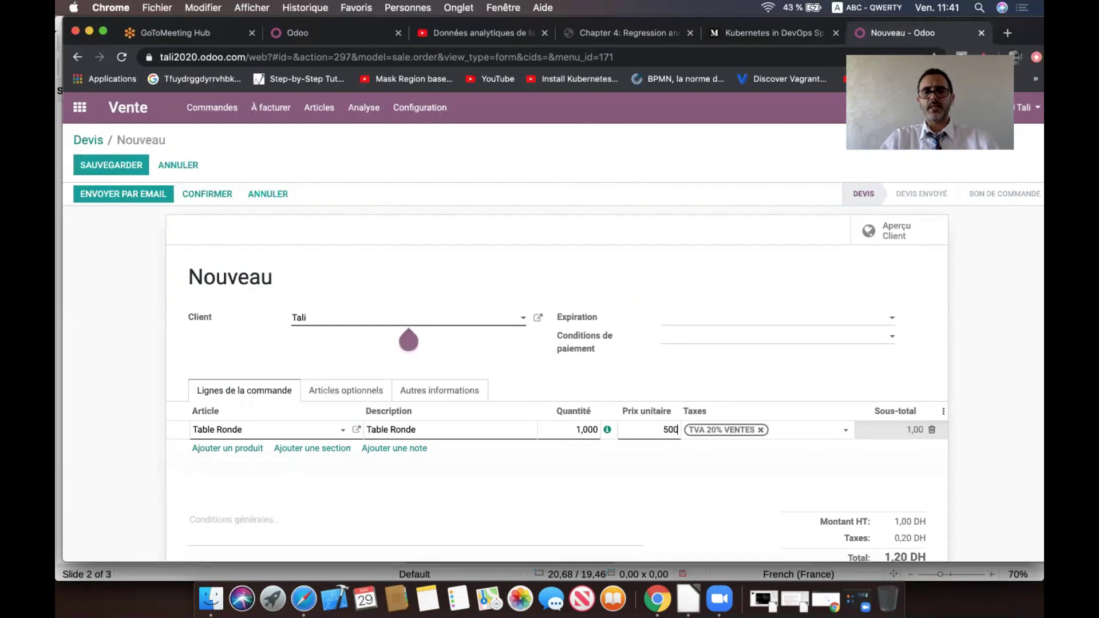
click(655, 510)
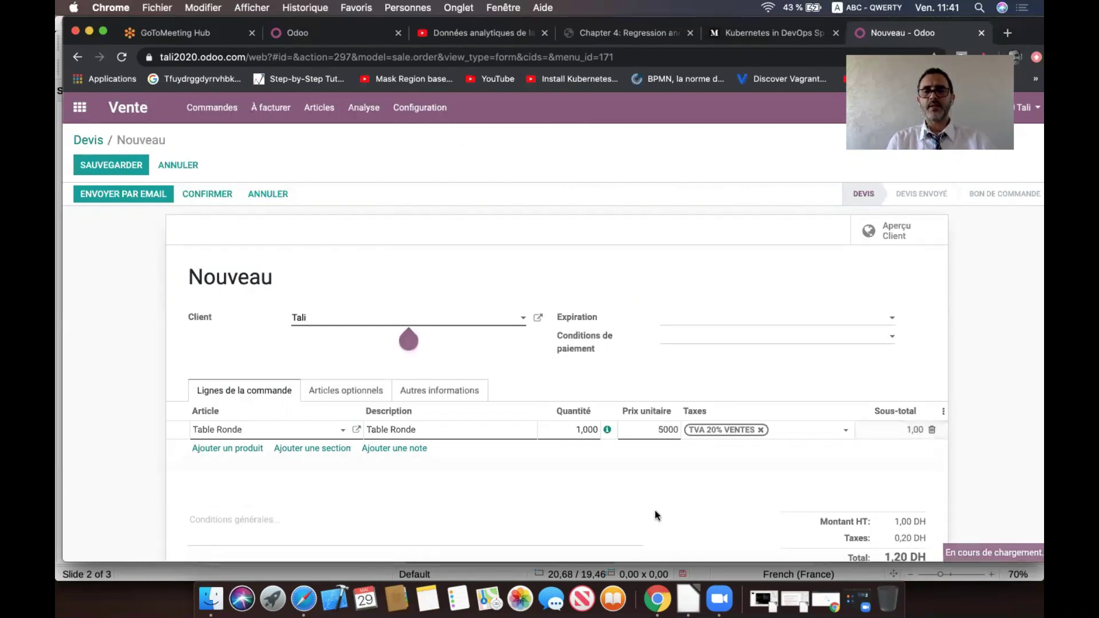
Step: Set the quotation's analytic account to Departement RH in its other information
scroll(655, 510, down, 2)
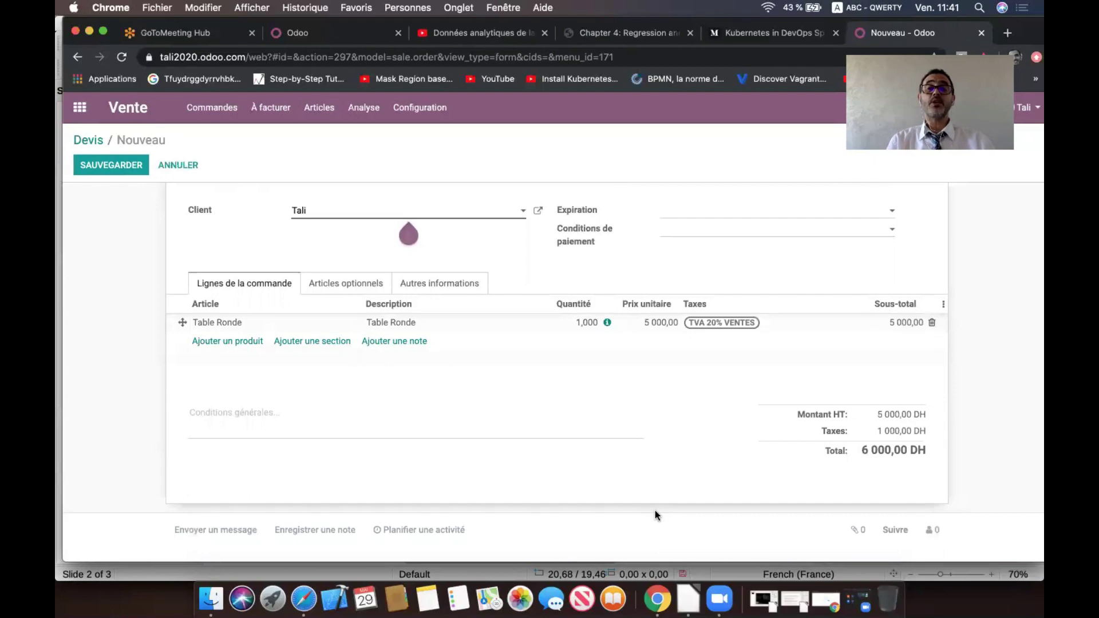
click(438, 289)
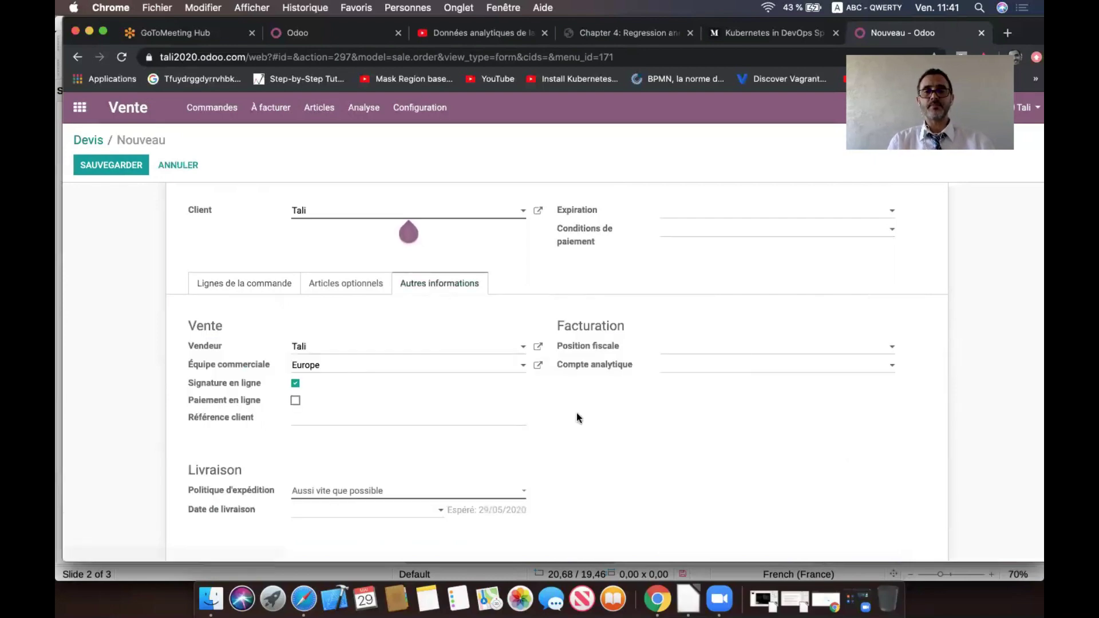
scroll(574, 412, down, 1)
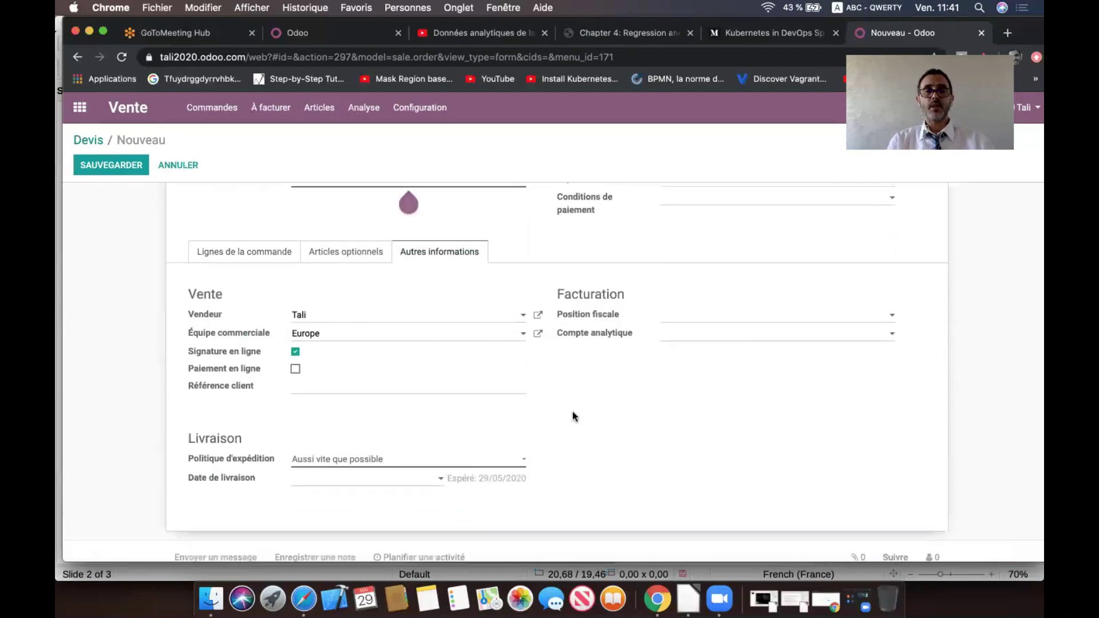
click(729, 335)
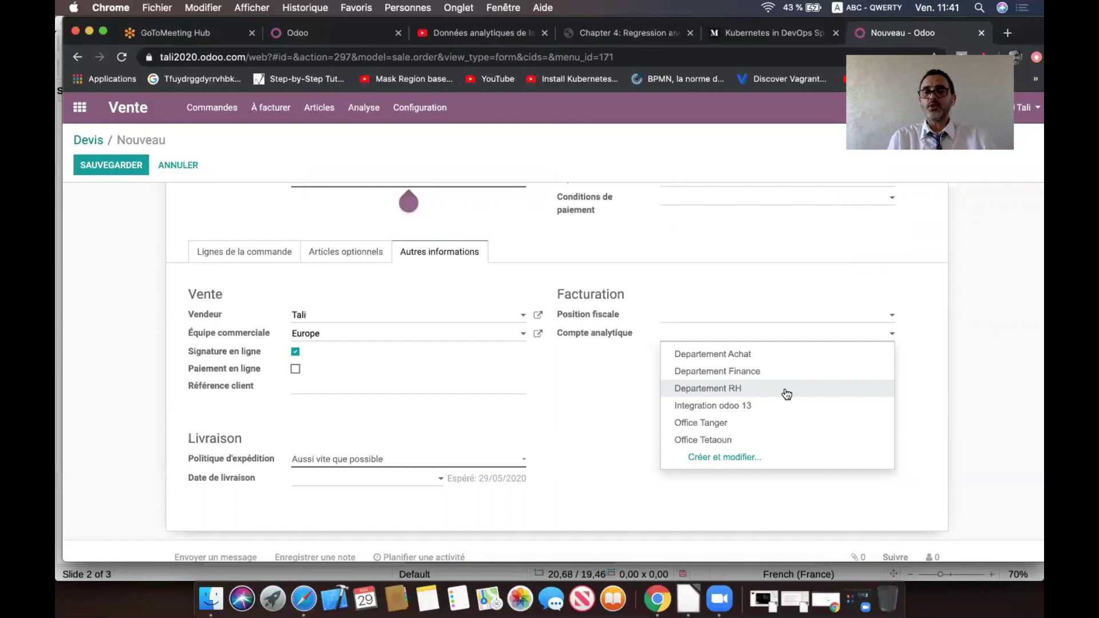
click(738, 390)
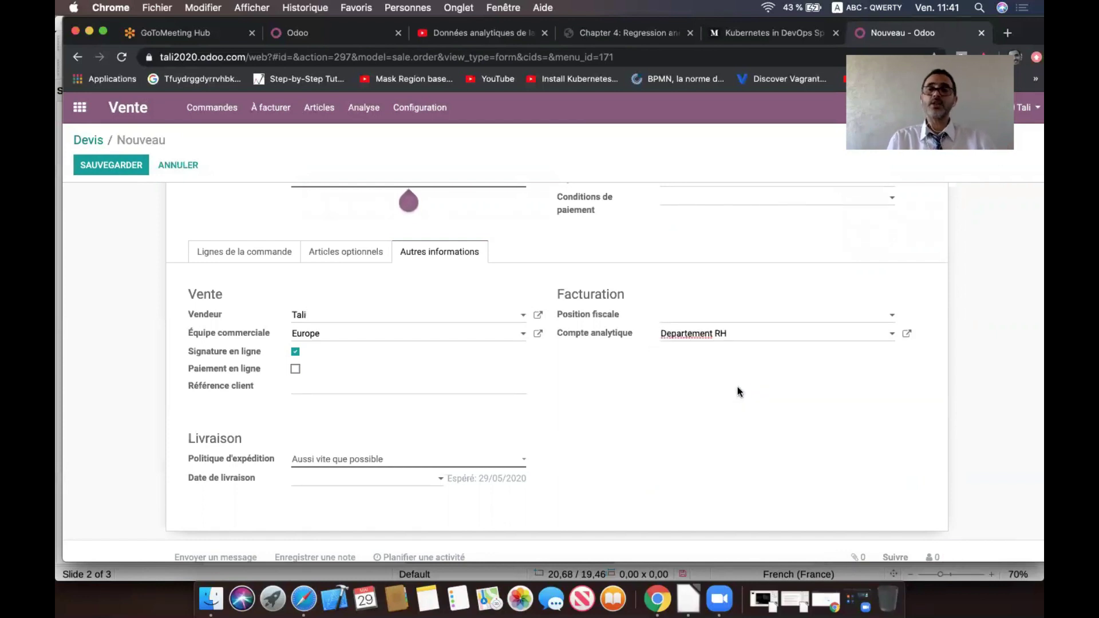
right_click(696, 338)
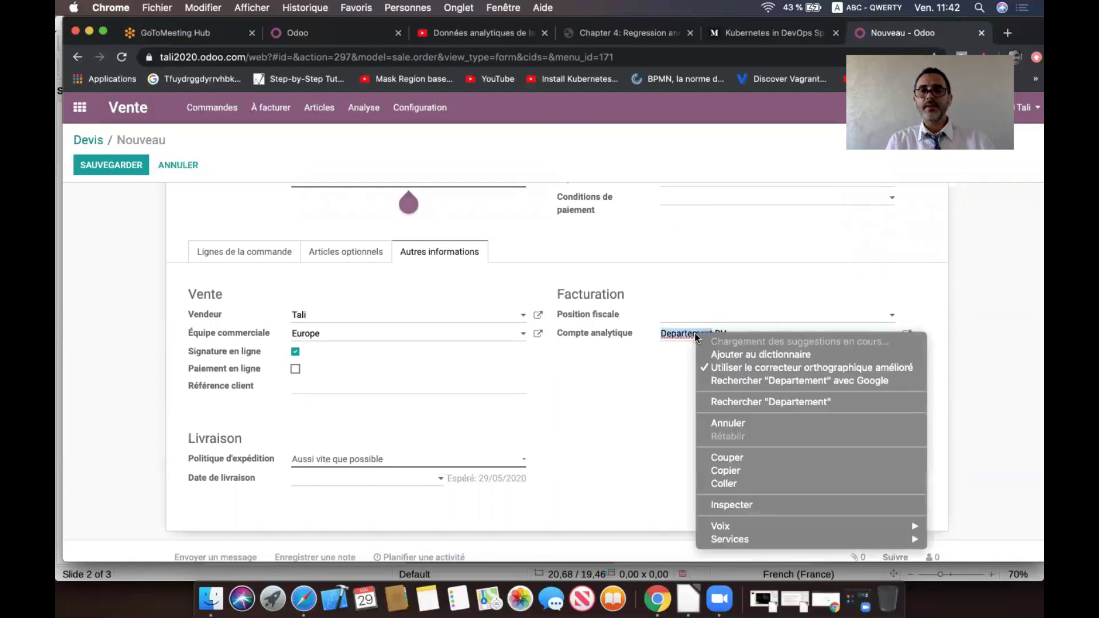
click(631, 382)
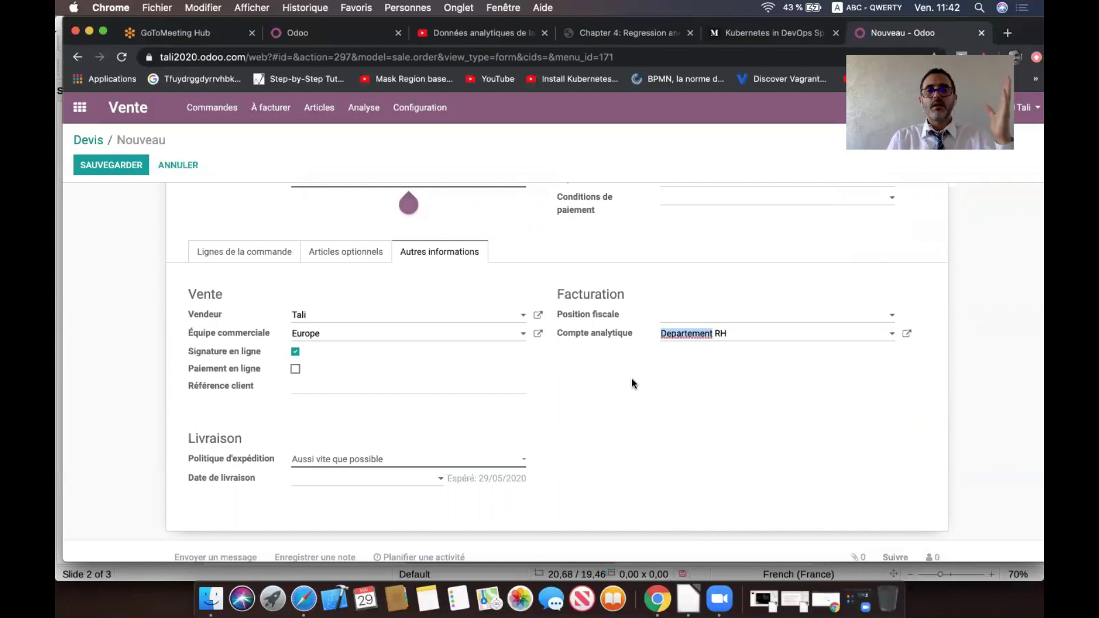
Step: Review the quotation's order lines and analytic account, and confirm it as a sales order
scroll(632, 382, up, 5)
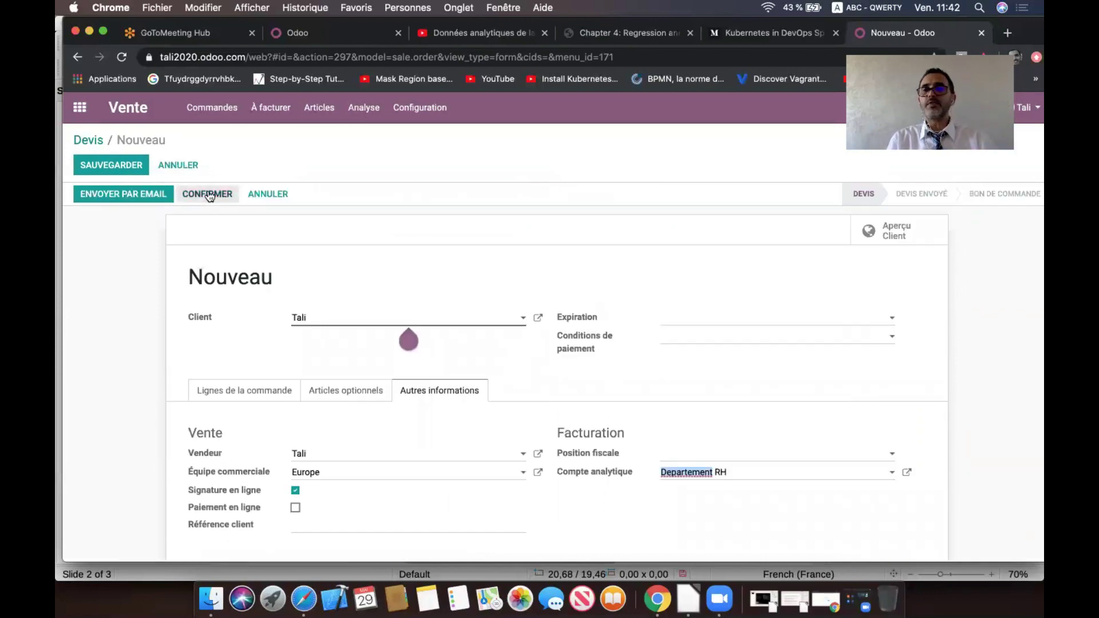
click(260, 389)
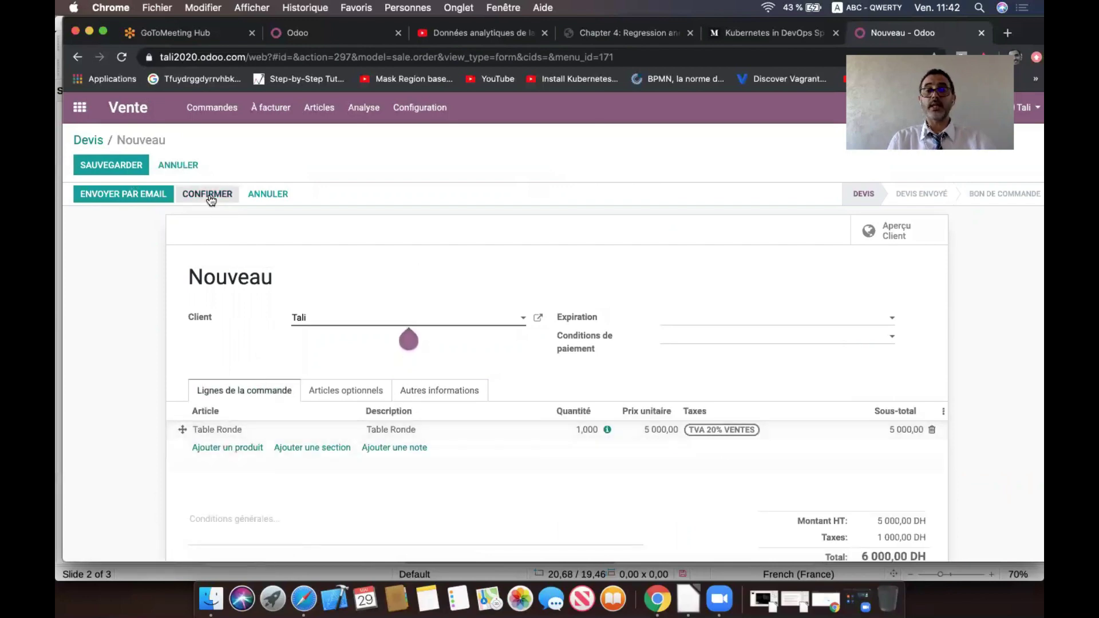
click(444, 389)
scroll(655, 367, down, 2)
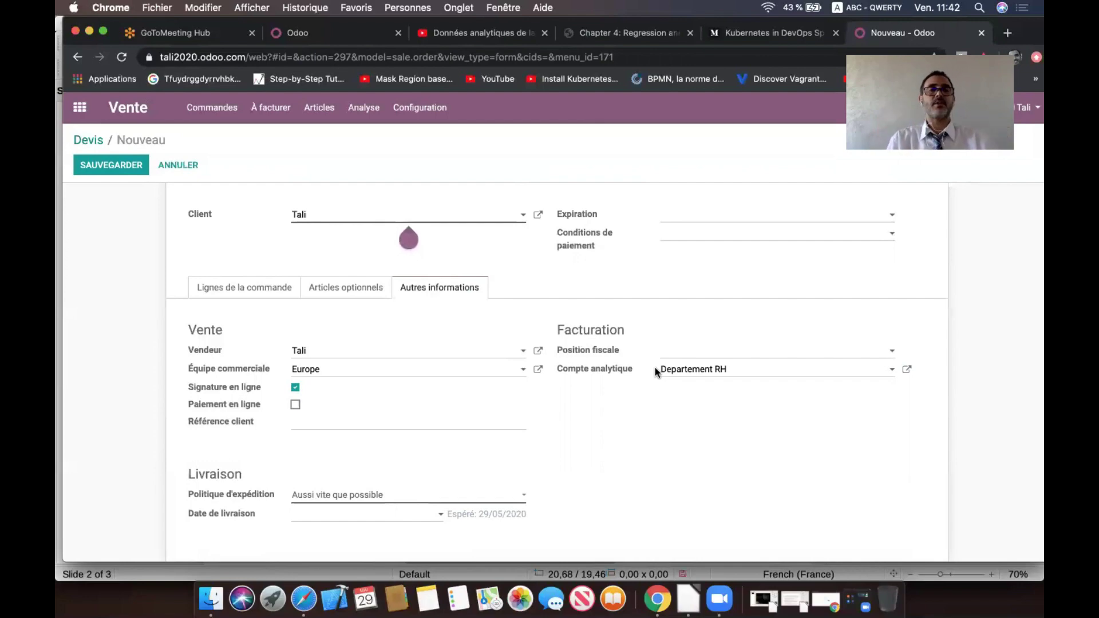
scroll(322, 270, up, 3)
click(208, 195)
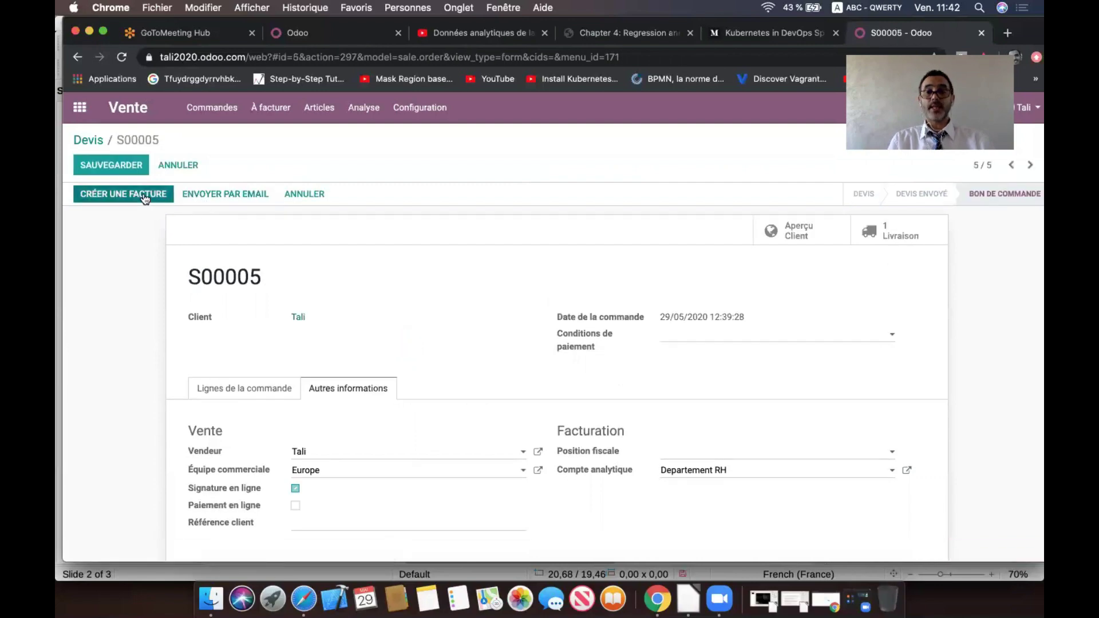
Step: Check the sales order's lines and create a draft invoice from the order
click(243, 389)
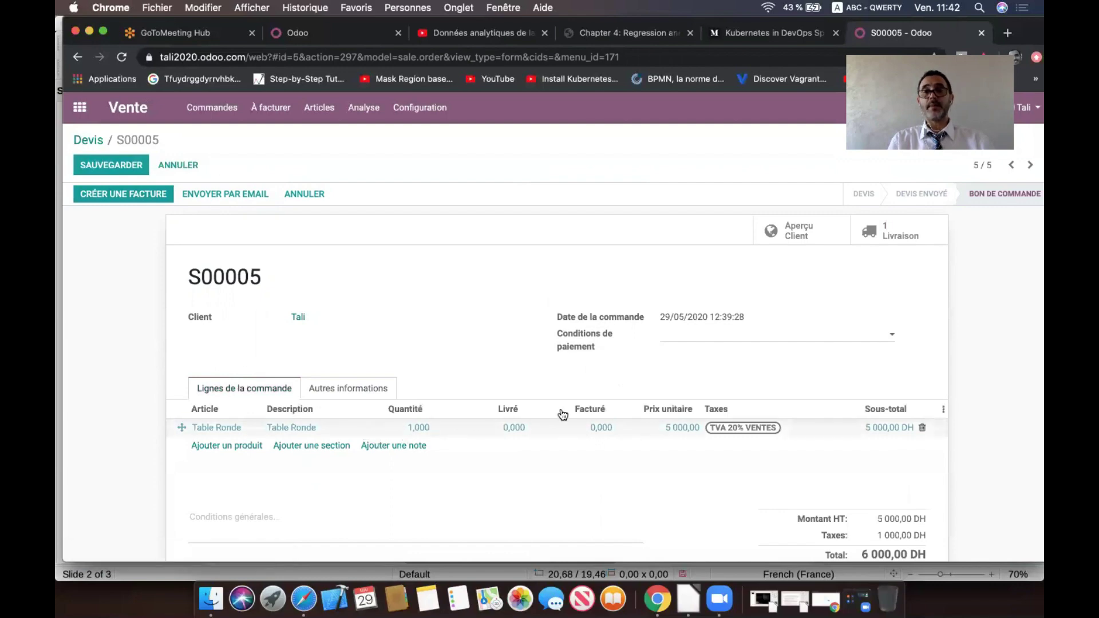
click(140, 194)
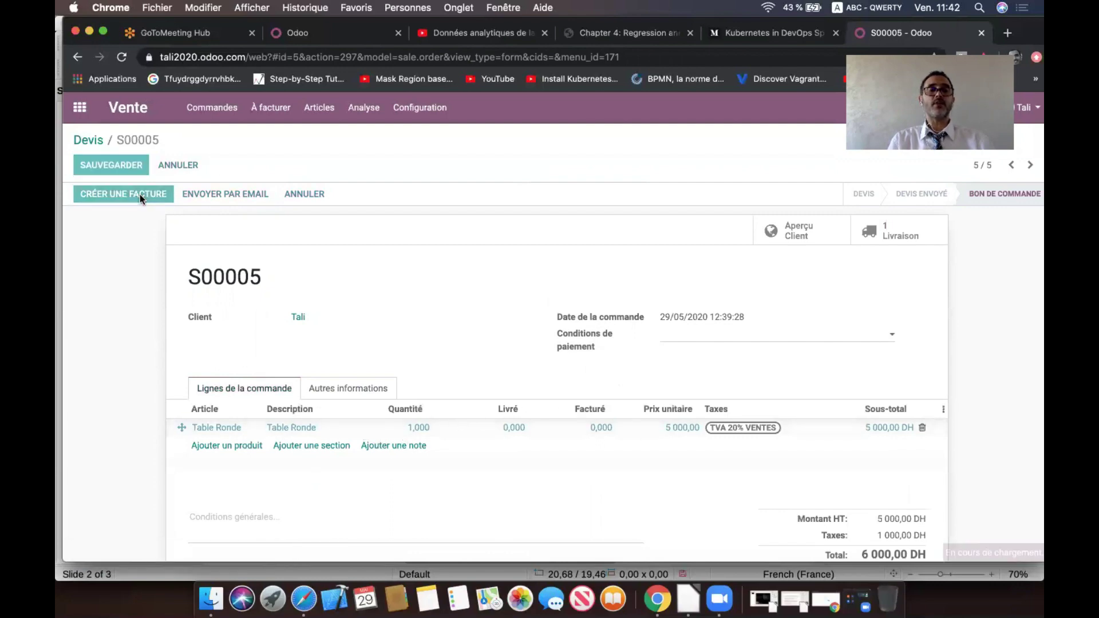
click(296, 300)
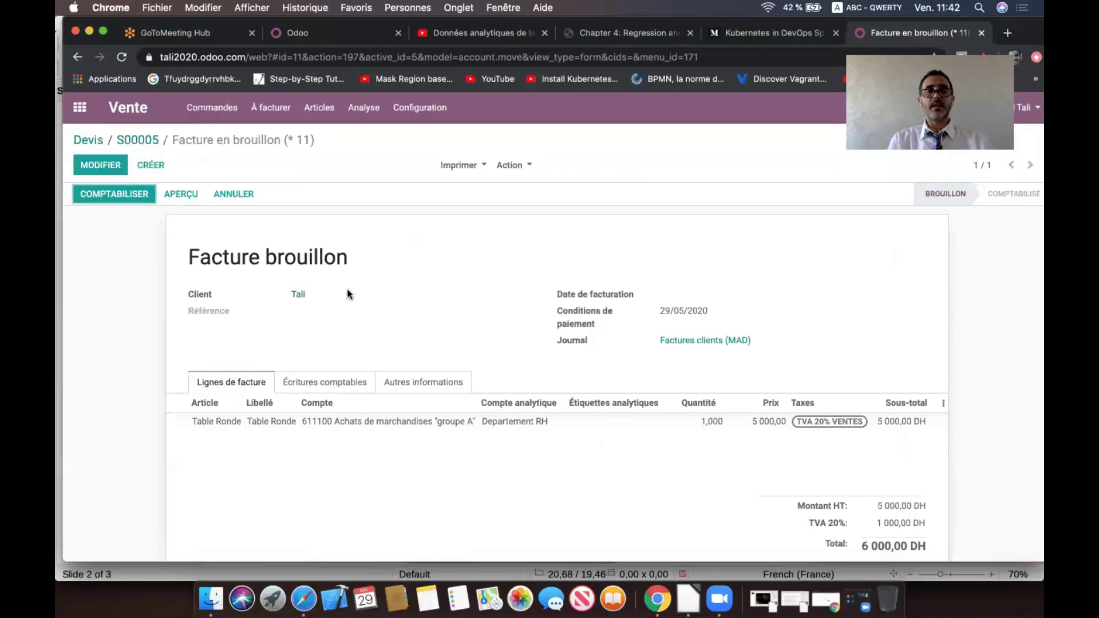
Step: Inspect the Table Ronde line's details on the draft invoice, put the invoice in edit mode, and post it
scroll(352, 303, down, 3)
click(238, 314)
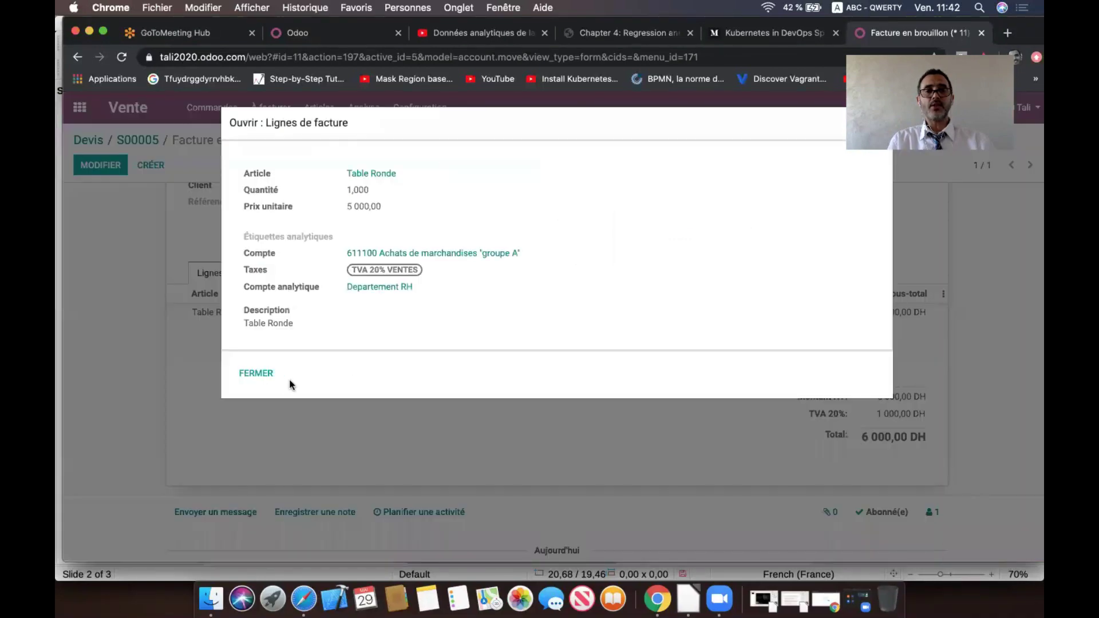
click(258, 376)
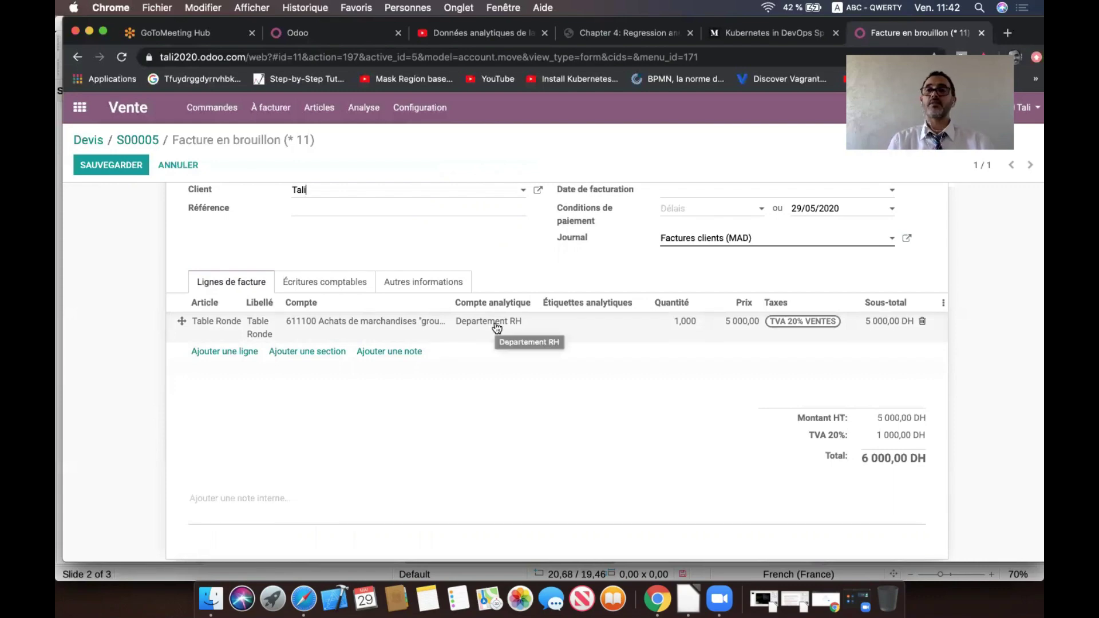
scroll(496, 327, up, 2)
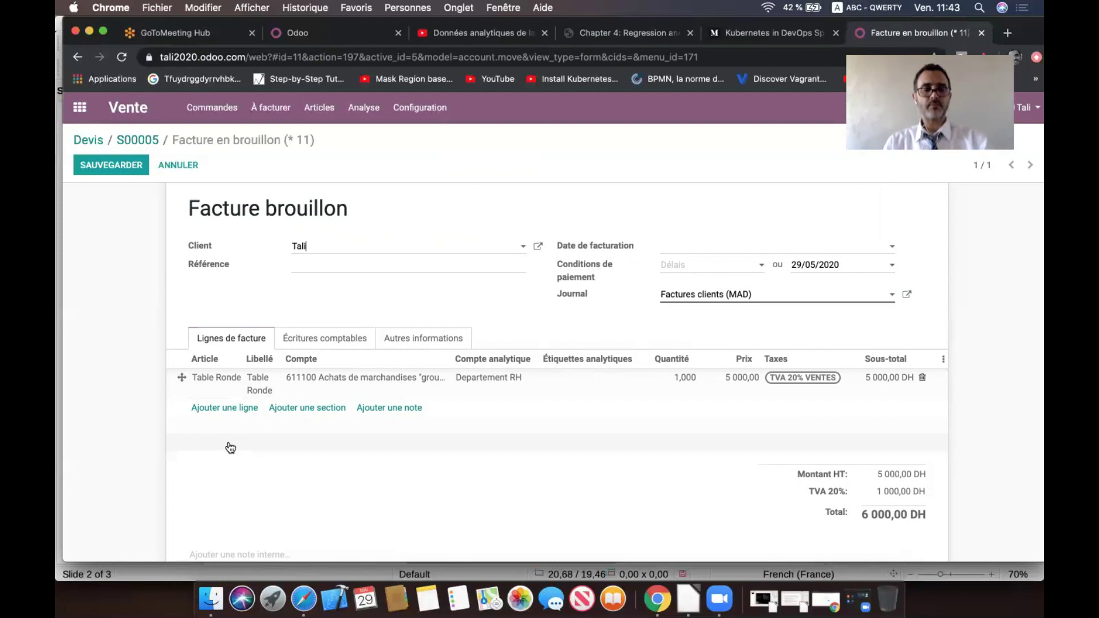
key(F2)
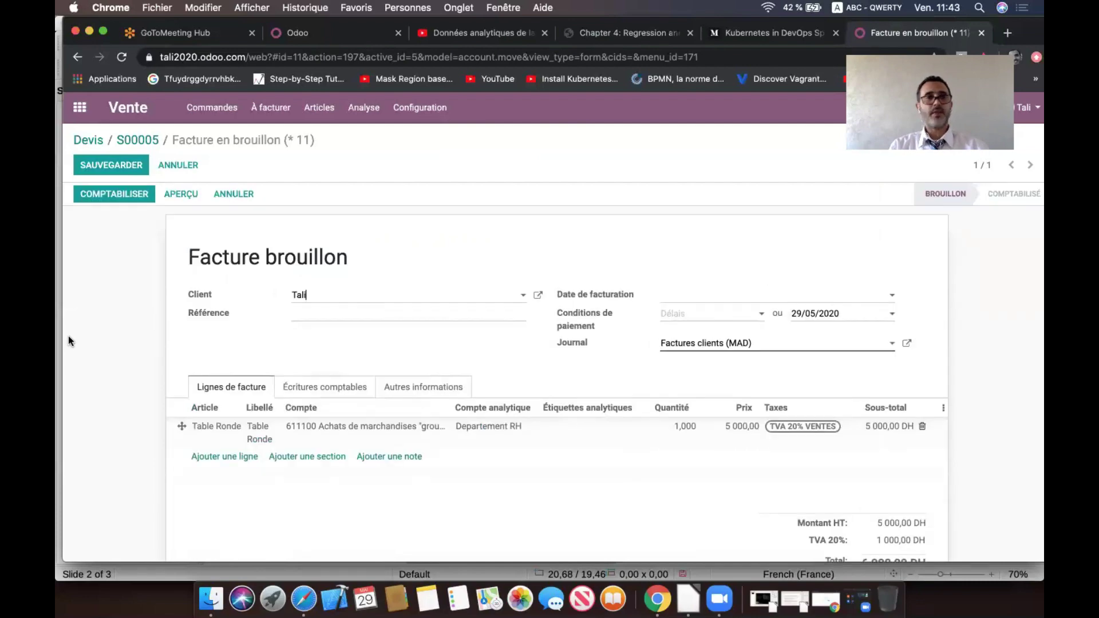
click(129, 199)
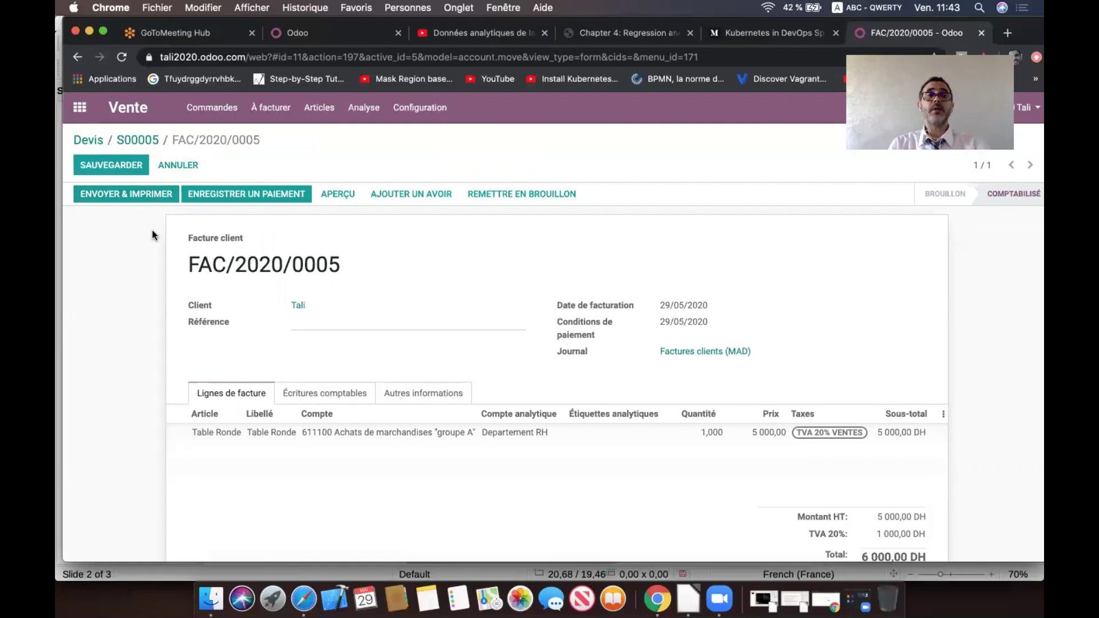
Step: Switch to the Comptabilité application and examine the analytic entry for Table Ronde on Departement RH dated 29/05/2020
click(79, 107)
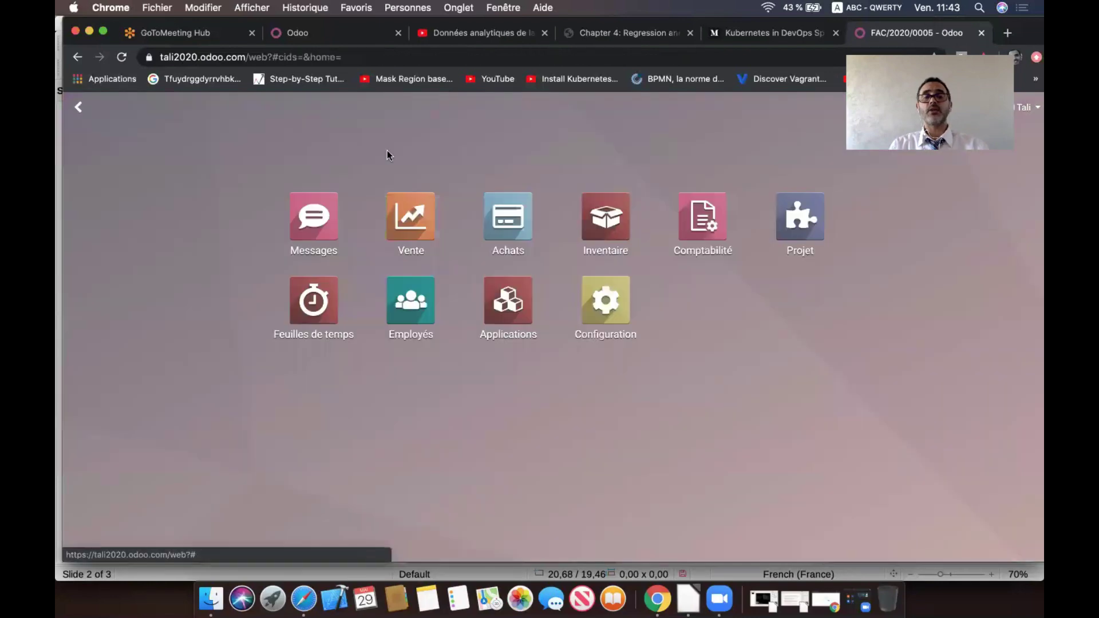
click(701, 232)
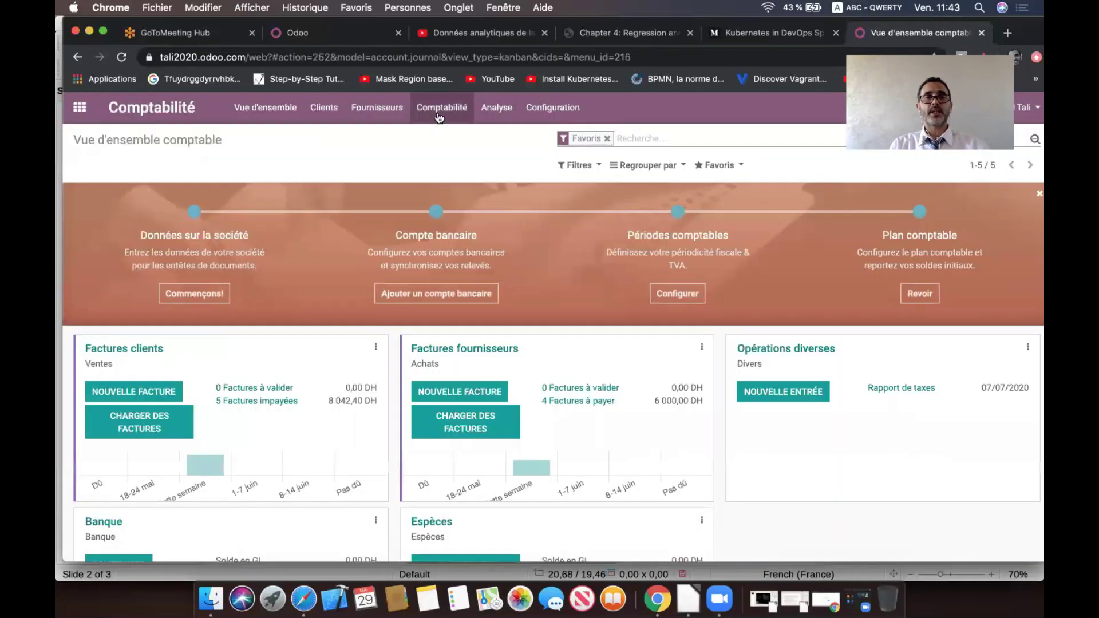
click(438, 115)
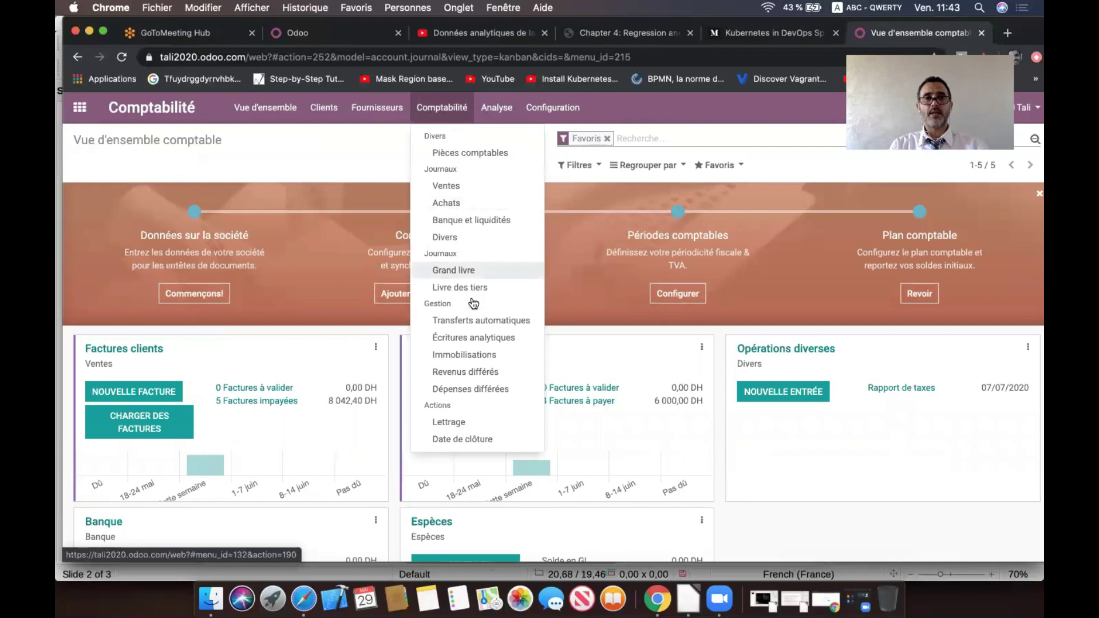
click(475, 341)
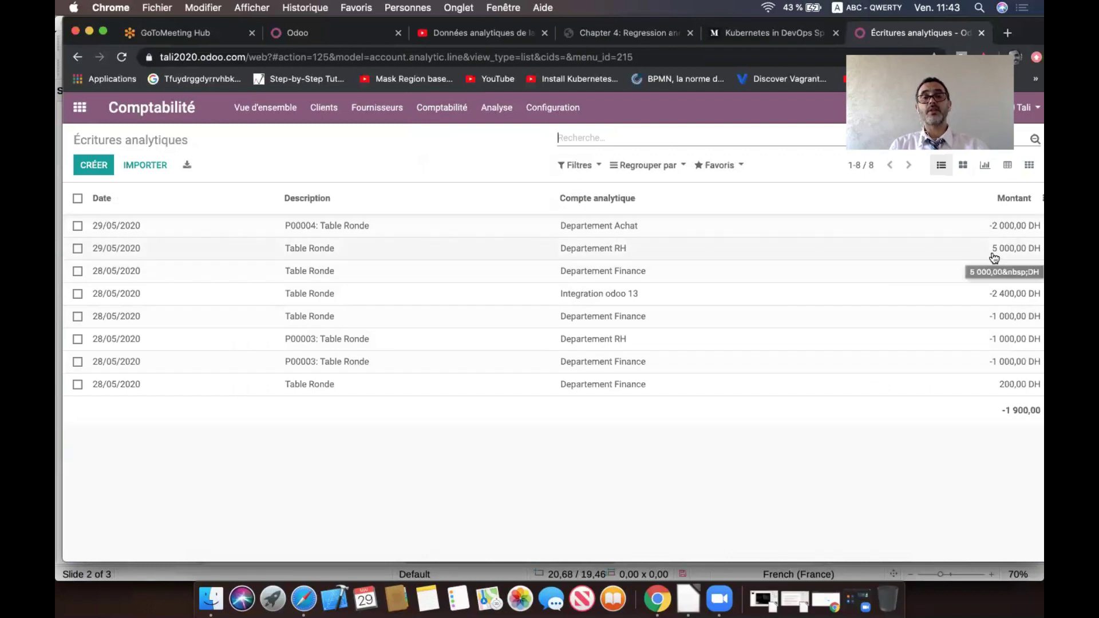
click(652, 249)
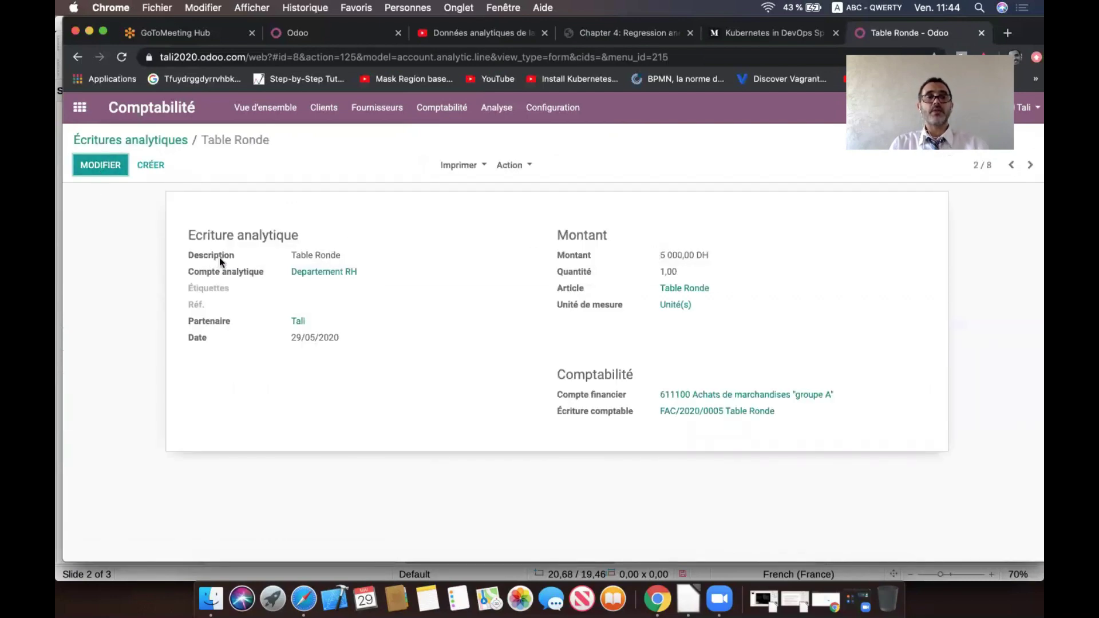
drag(294, 256, 354, 253)
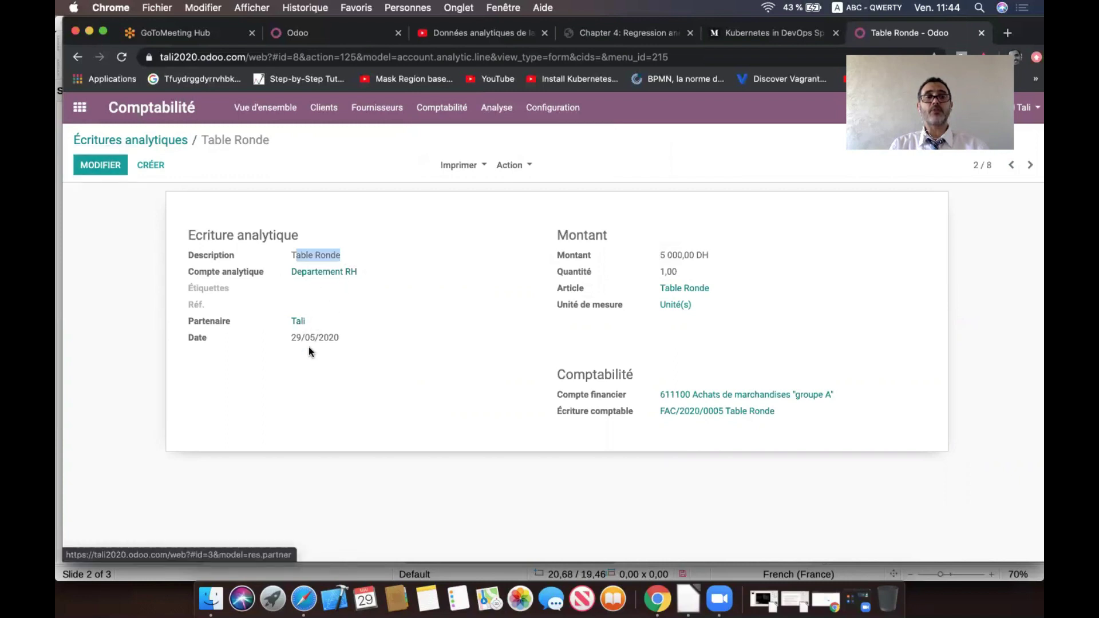
double_click(670, 271)
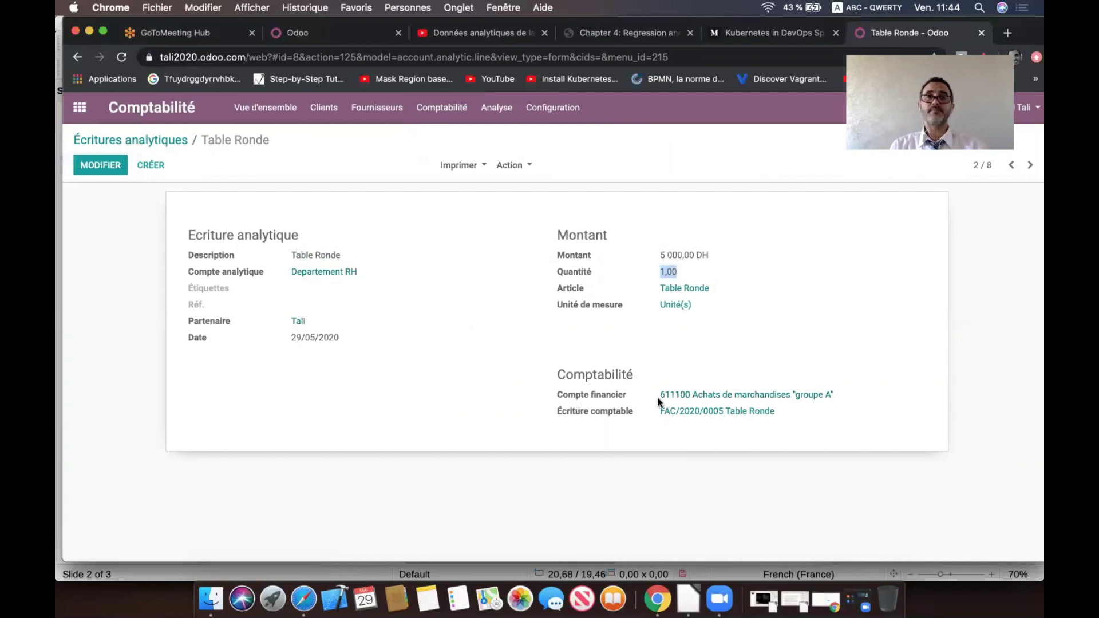
Step: Open the analytic report, expand My Groupe, and view the analytic entries of Departement RH
click(451, 110)
click(494, 111)
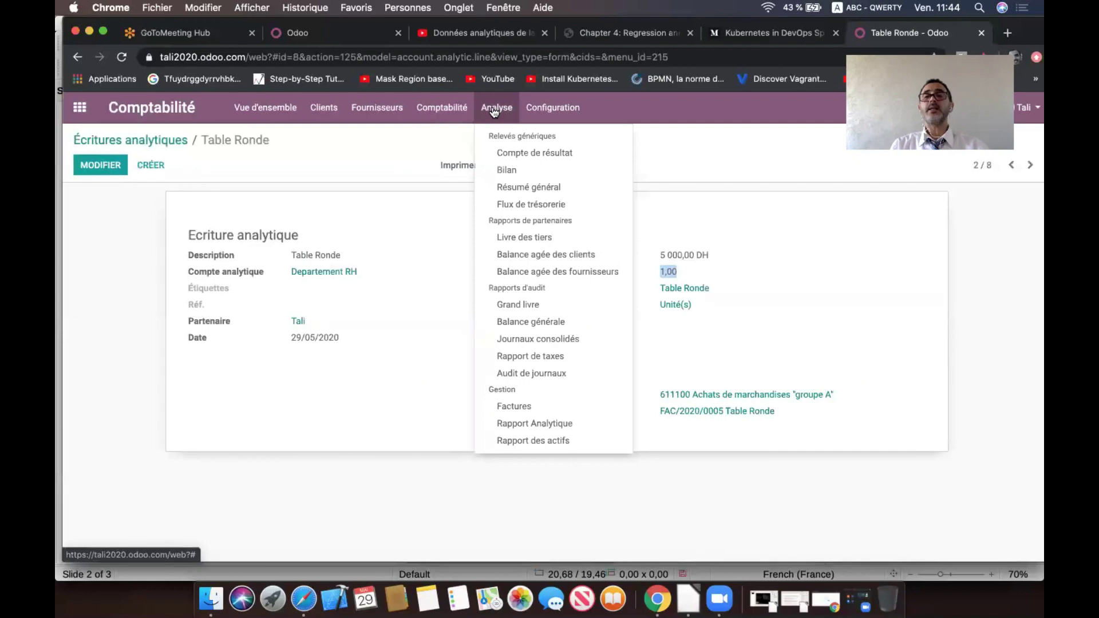
click(567, 425)
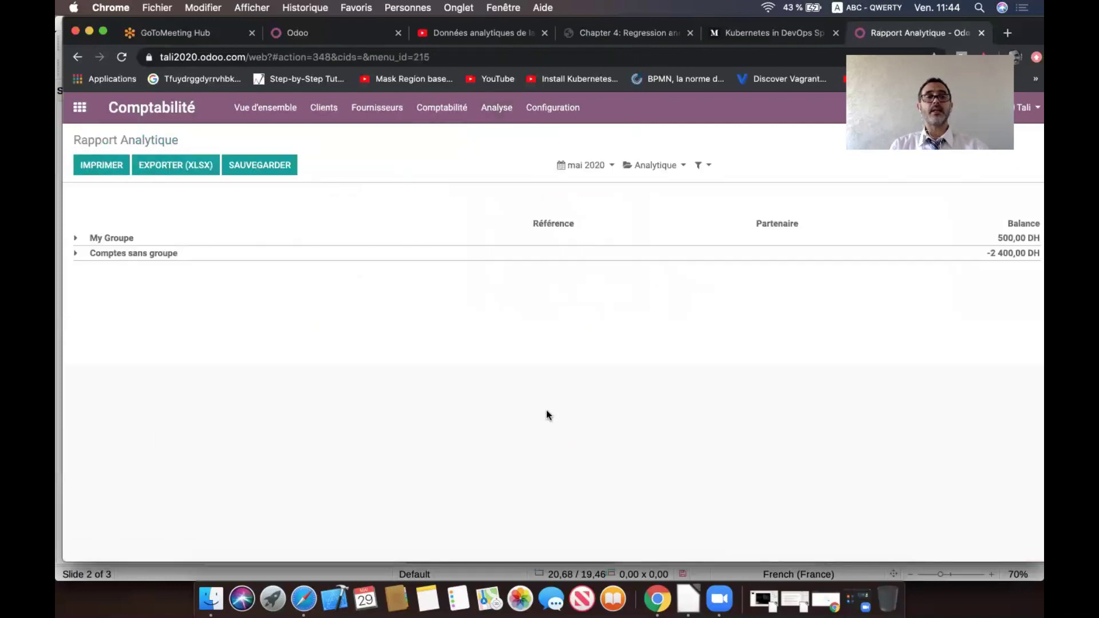
click(119, 238)
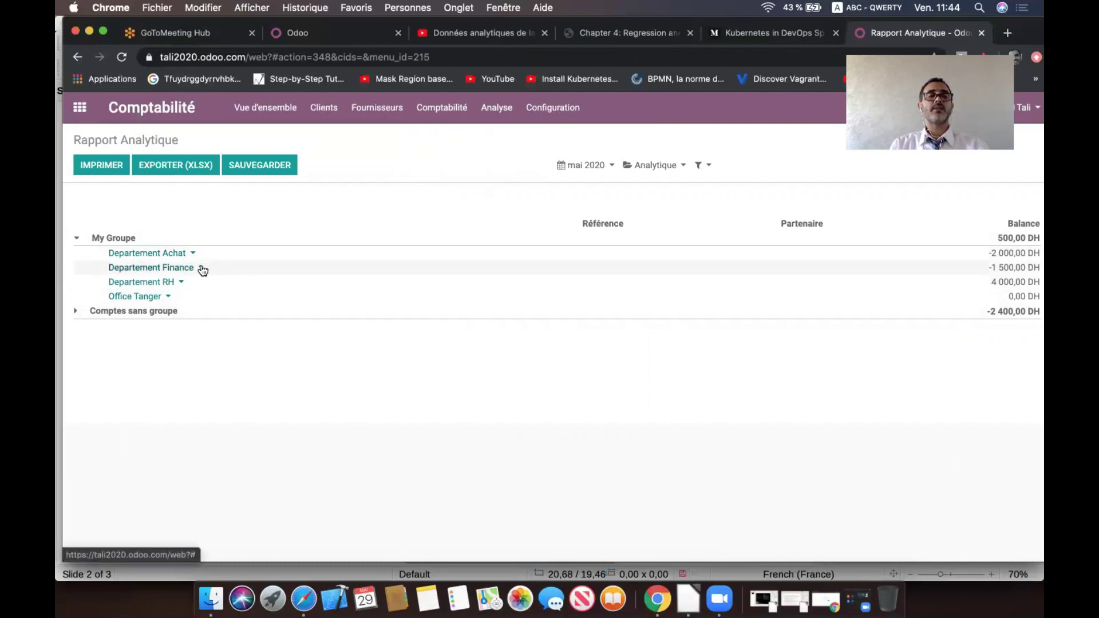
click(180, 282)
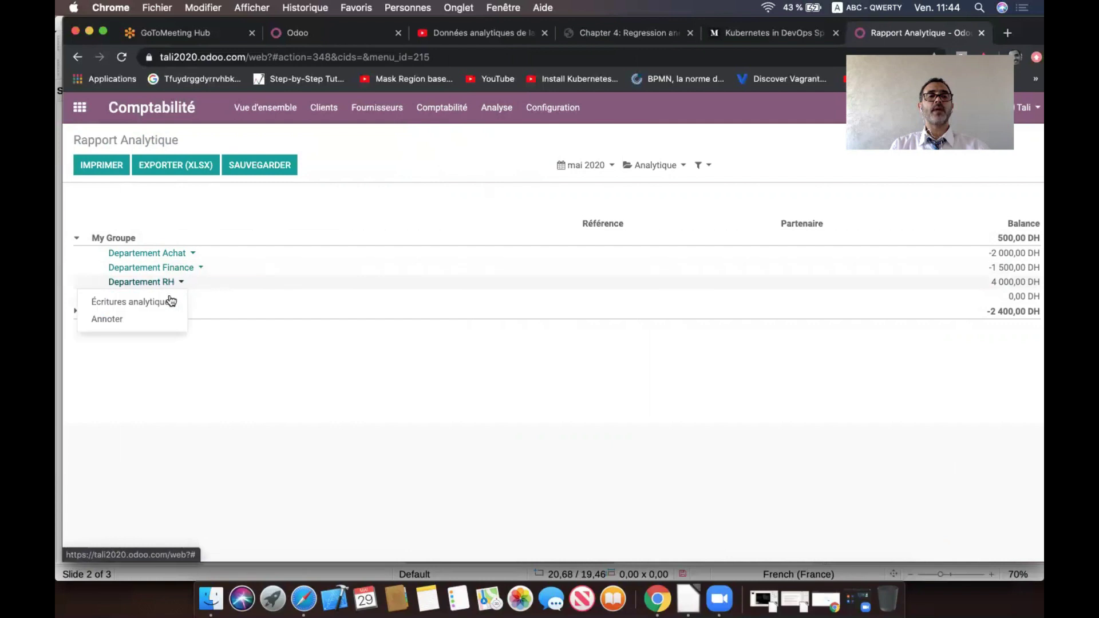
click(166, 302)
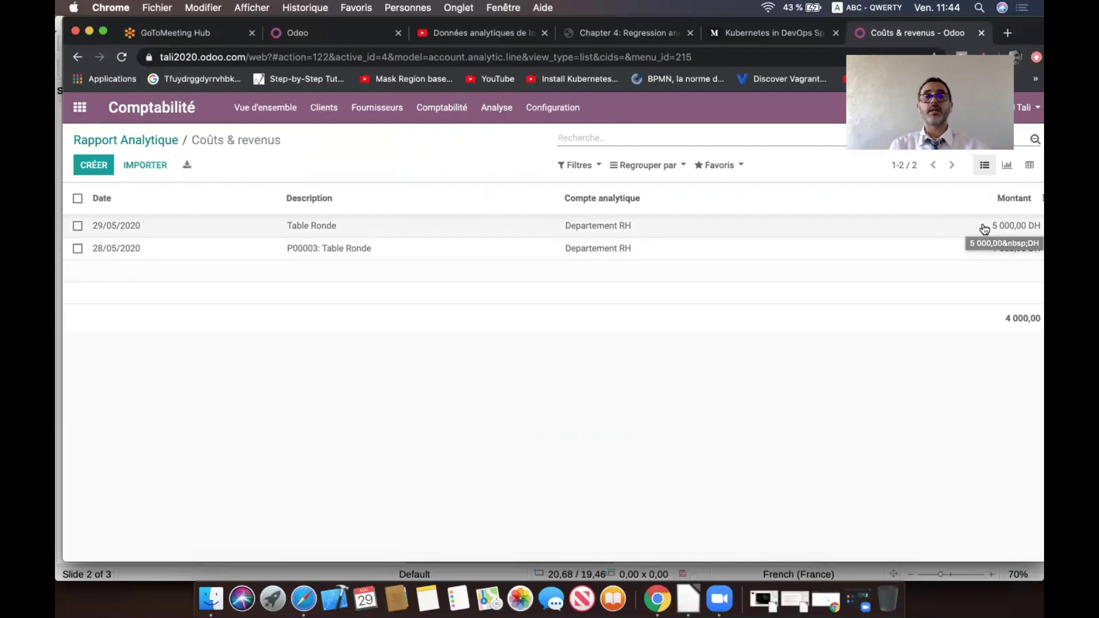
Step: Open the Compte de résultat report and expand its Autres revenus and Notes de Frais sections
click(494, 110)
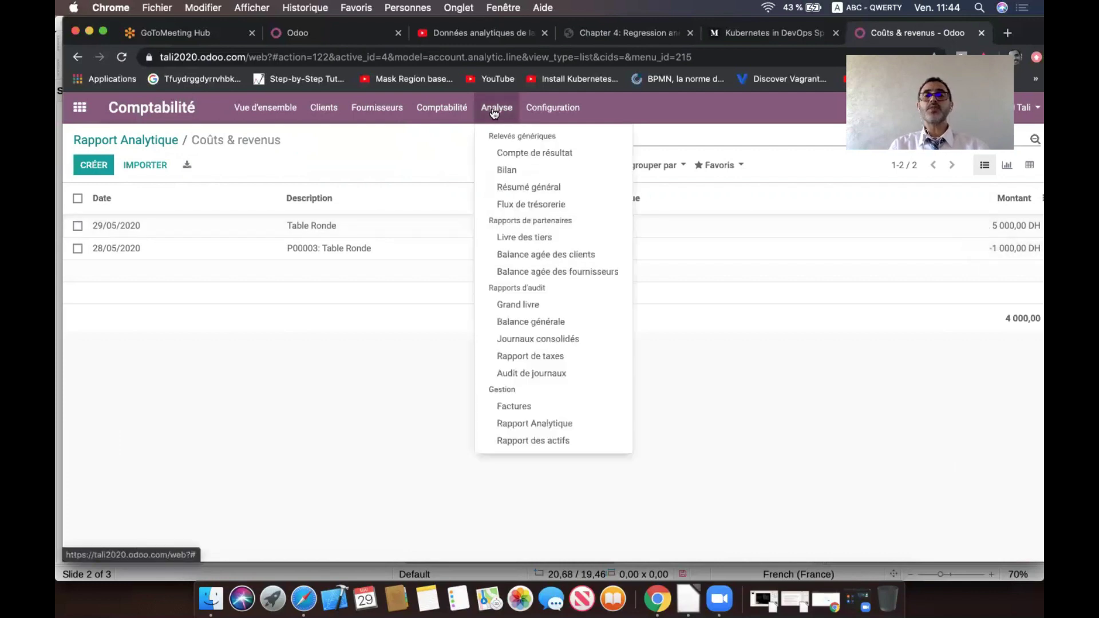
click(545, 156)
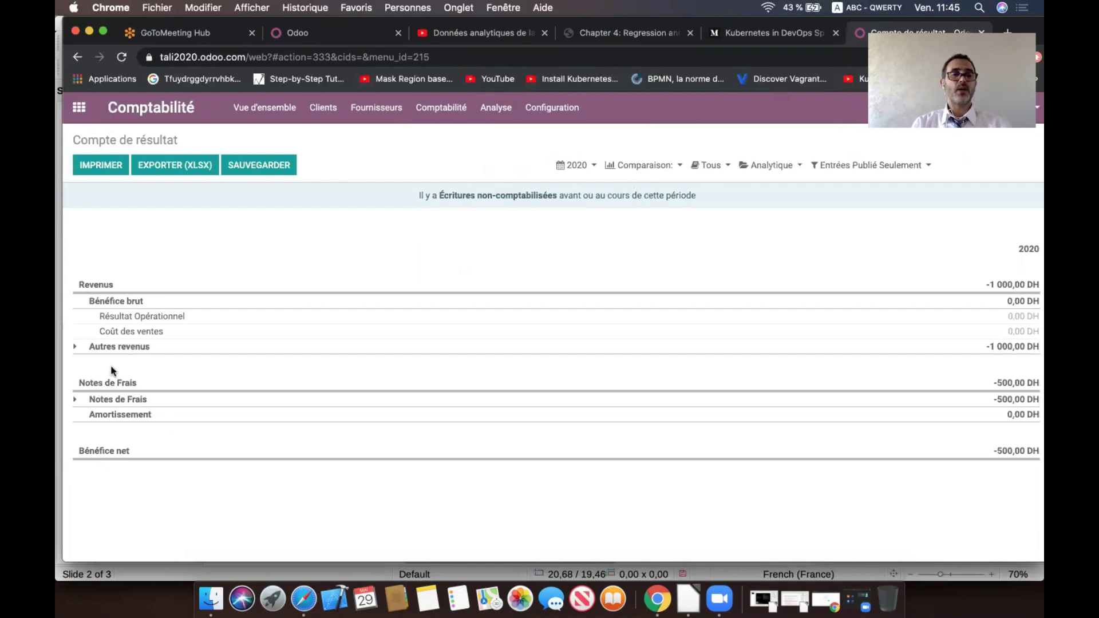
click(74, 347)
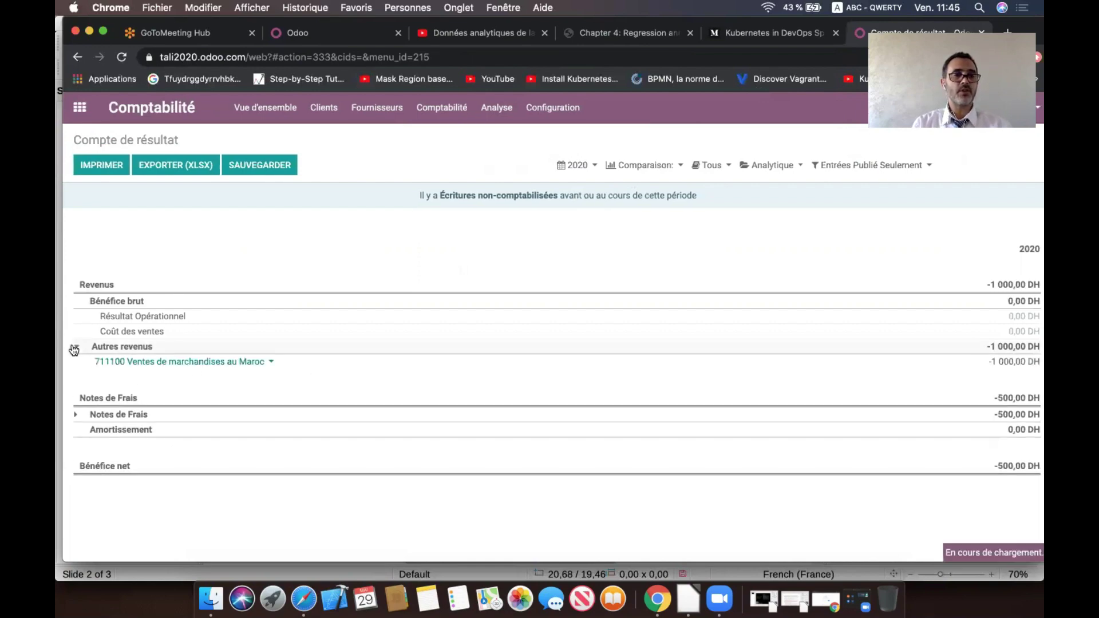
click(76, 416)
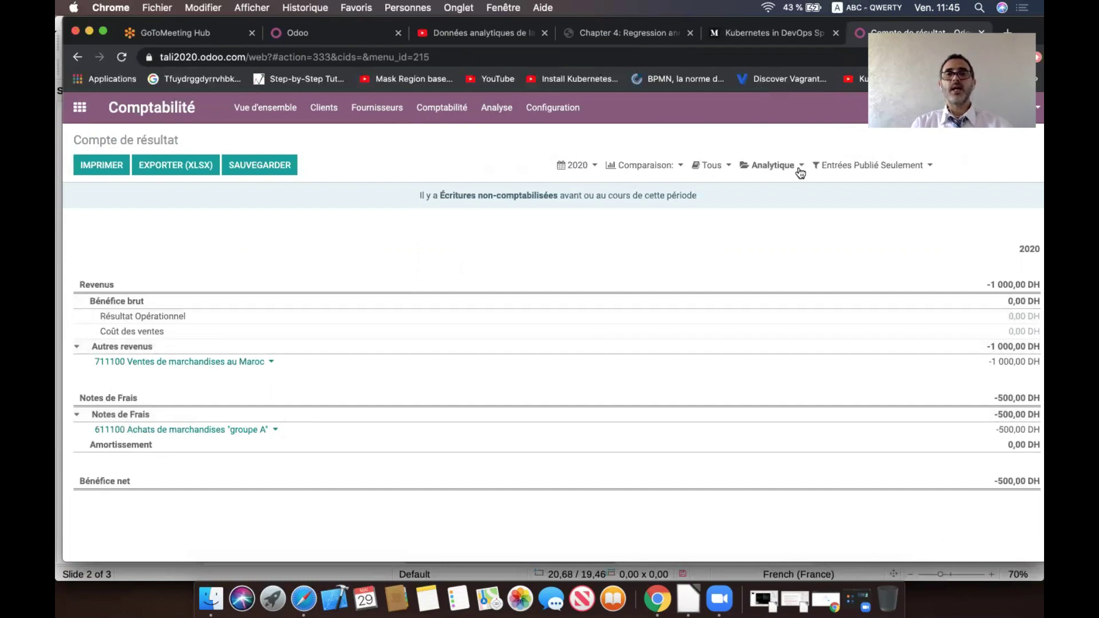
Step: Review the period, comparison and journal filter options of the Compte de résultat report
click(577, 165)
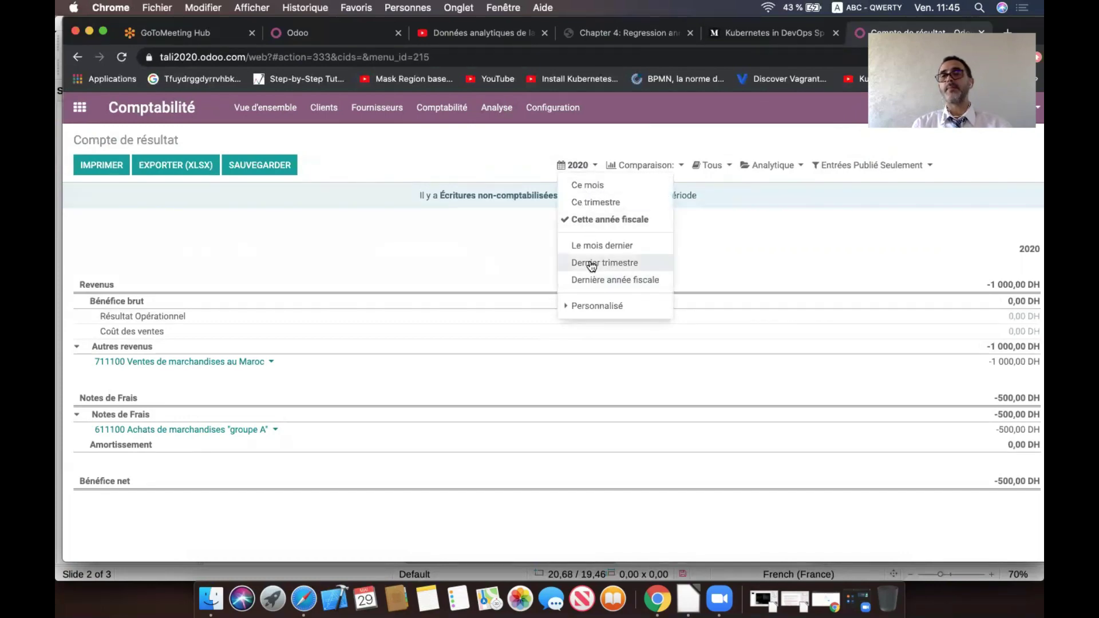
click(680, 166)
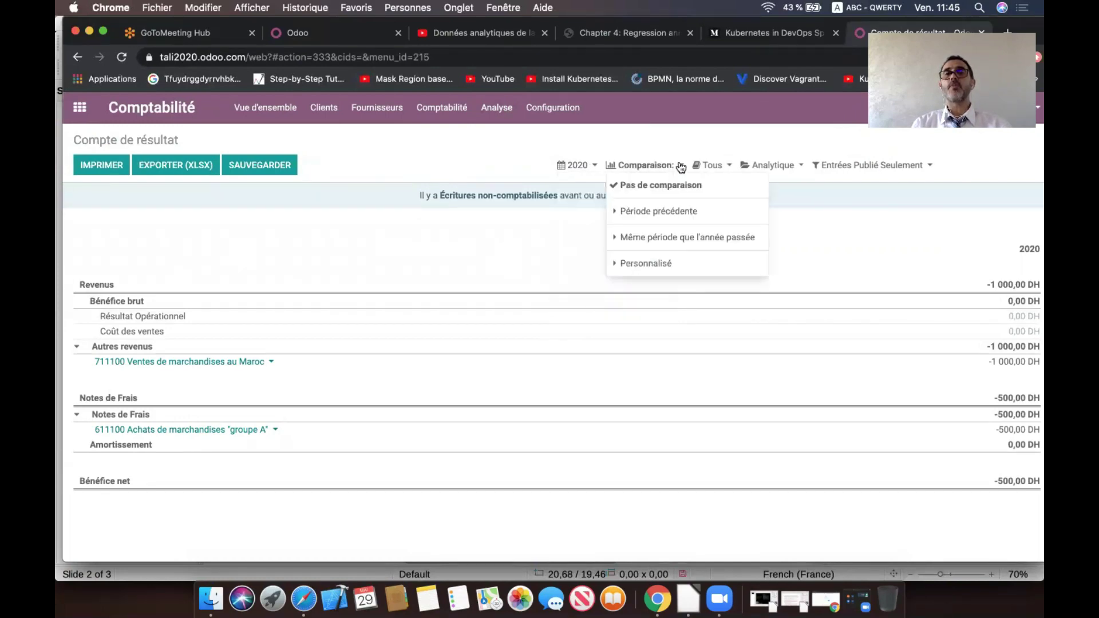
click(681, 166)
click(681, 167)
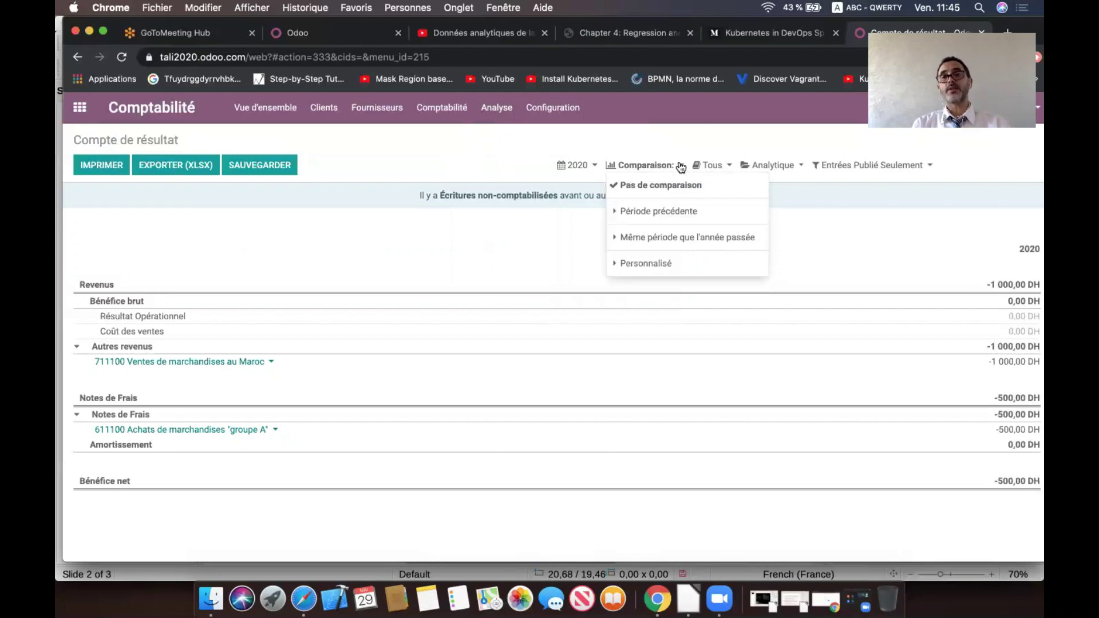
click(731, 166)
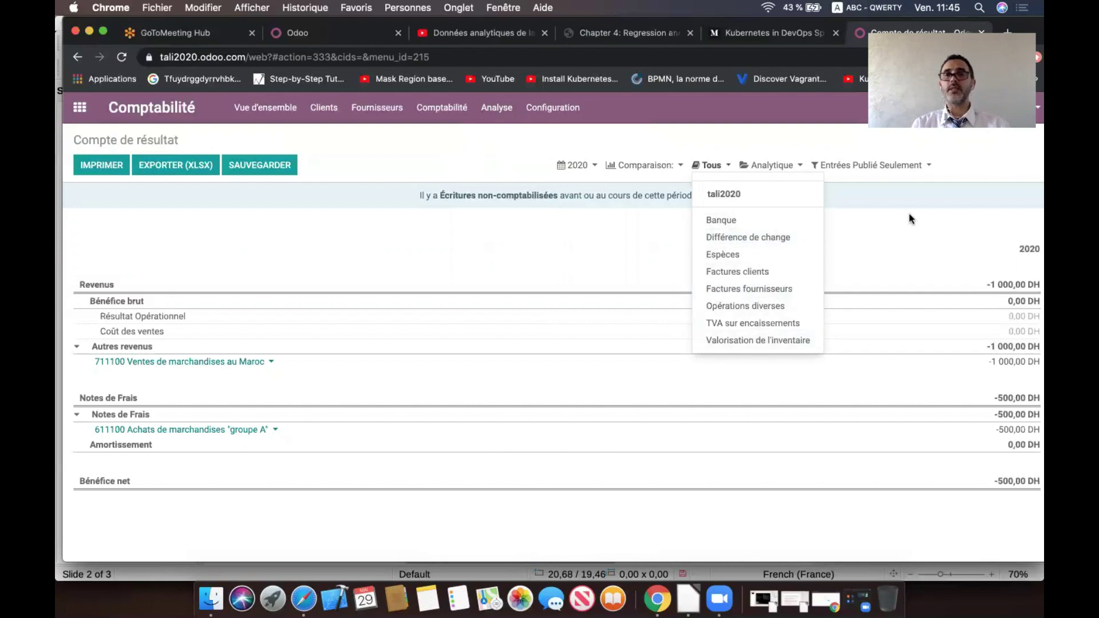
click(896, 206)
Step: Replace the report's analytic account filter with Departement RH and examine its 611100 purchases amount
click(799, 166)
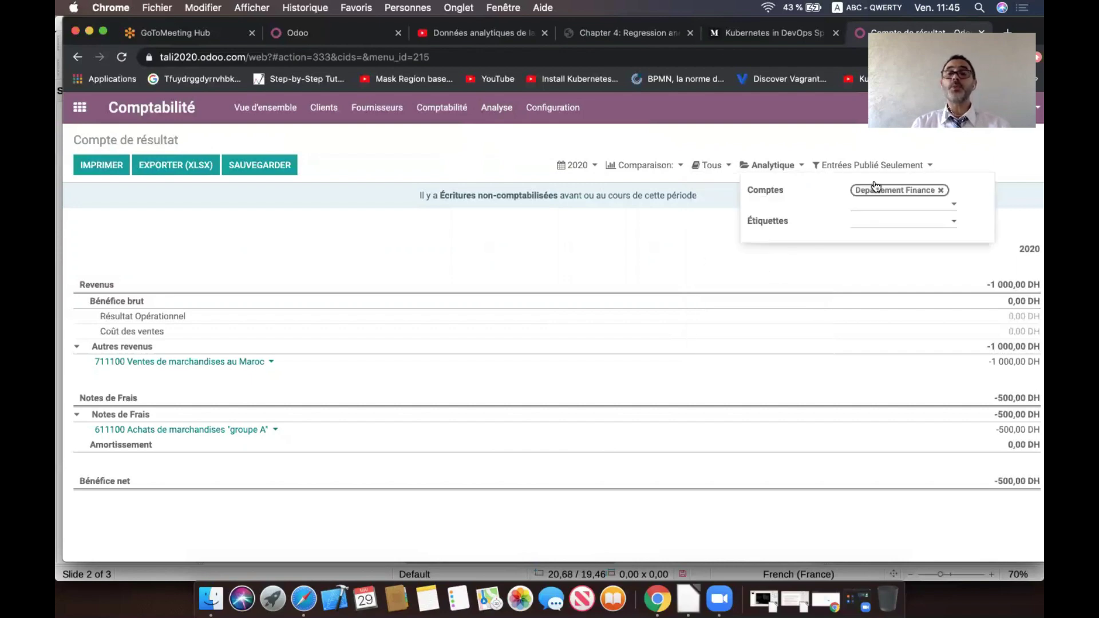
click(941, 191)
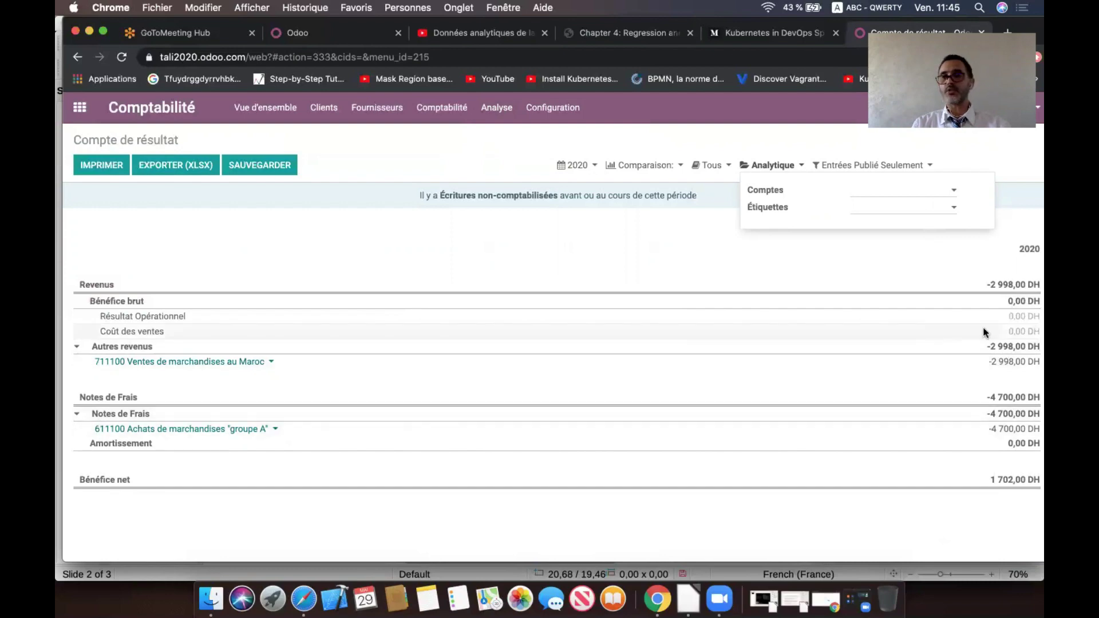
click(929, 195)
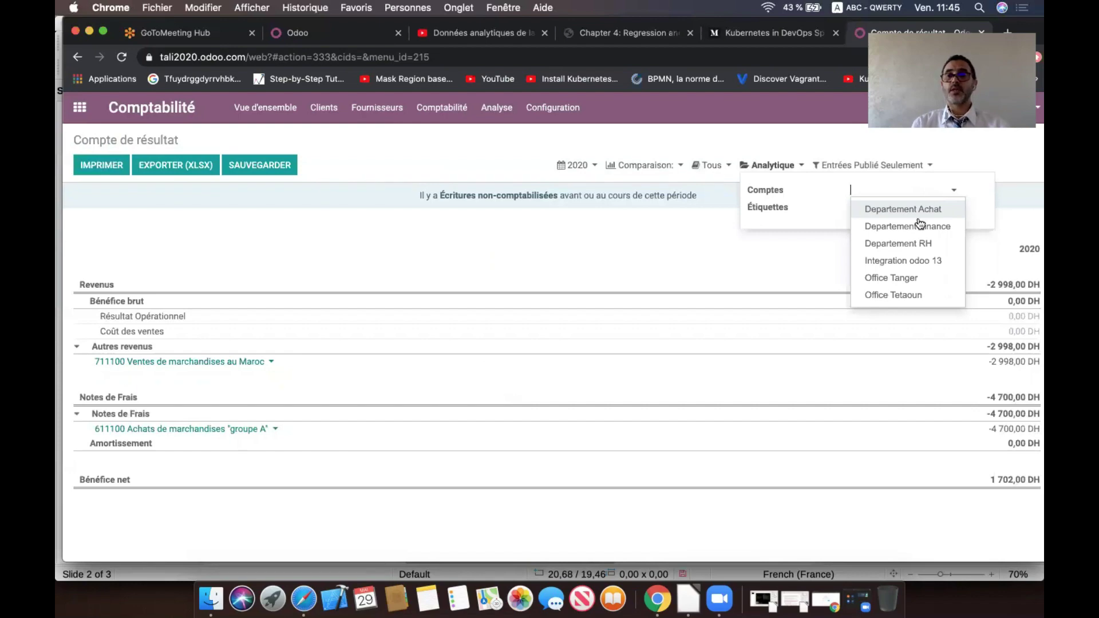
click(915, 244)
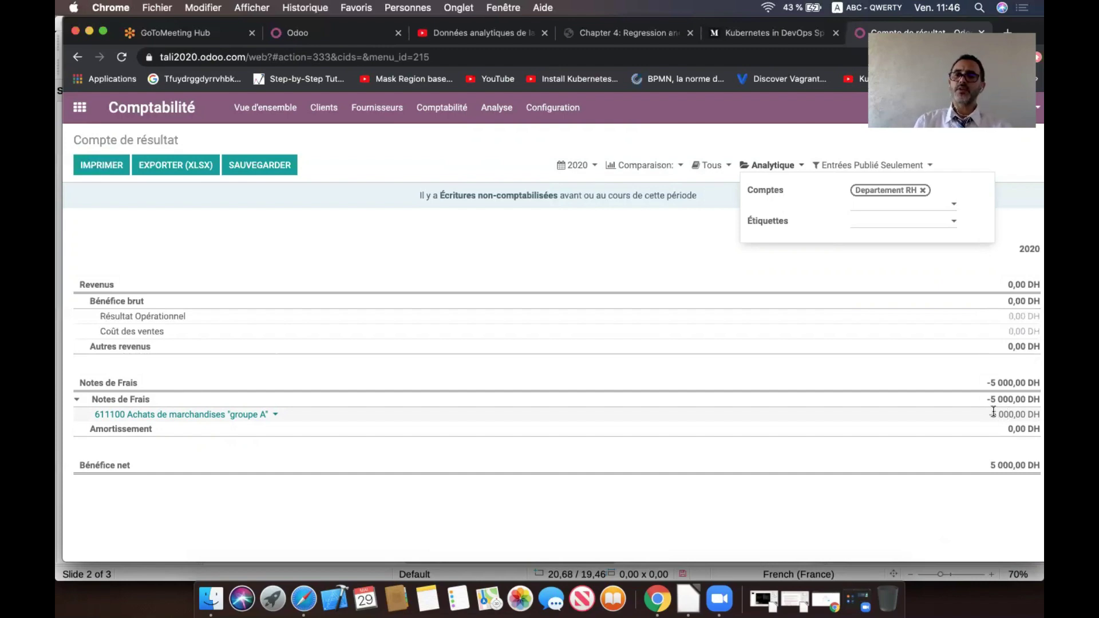
drag(998, 414, 1030, 415)
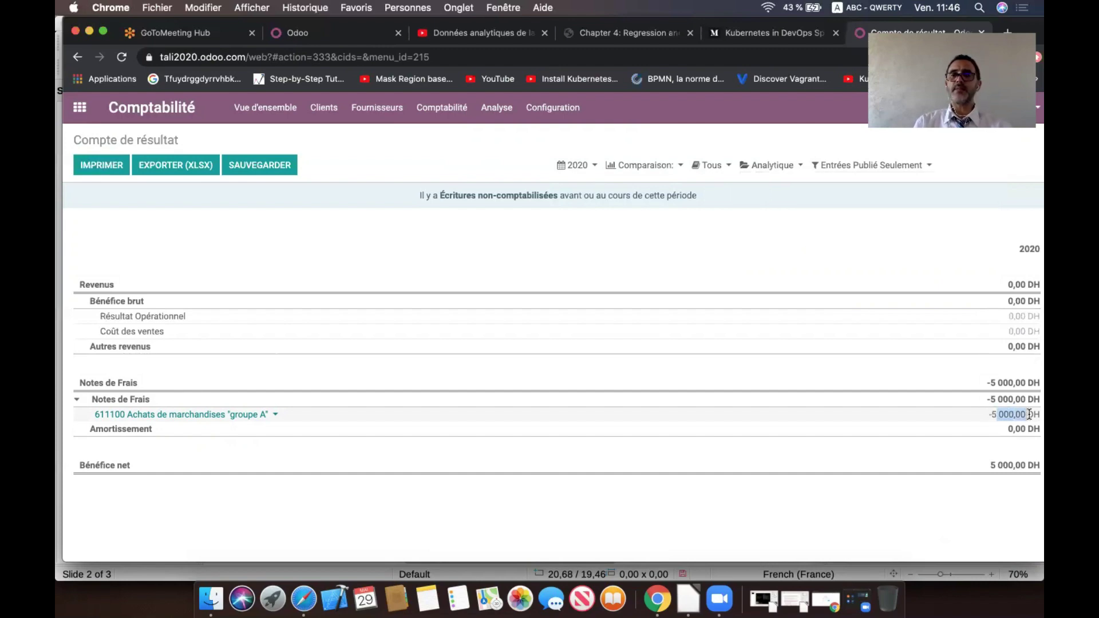
Step: Switch the report's analytic account filter from Departement RH to Departement Finance
click(777, 166)
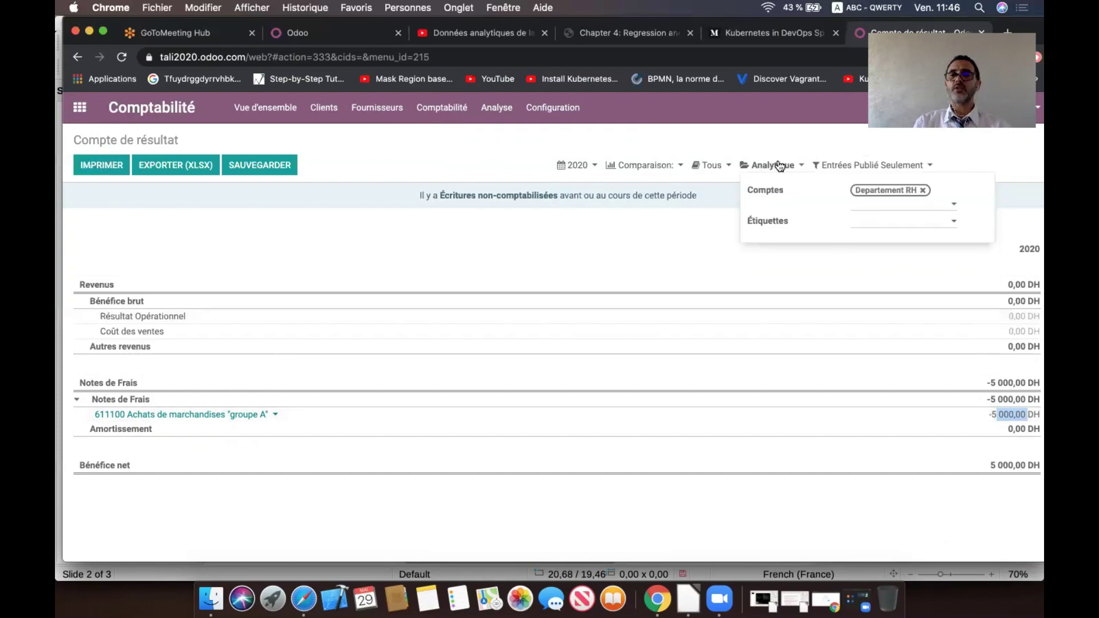
click(922, 190)
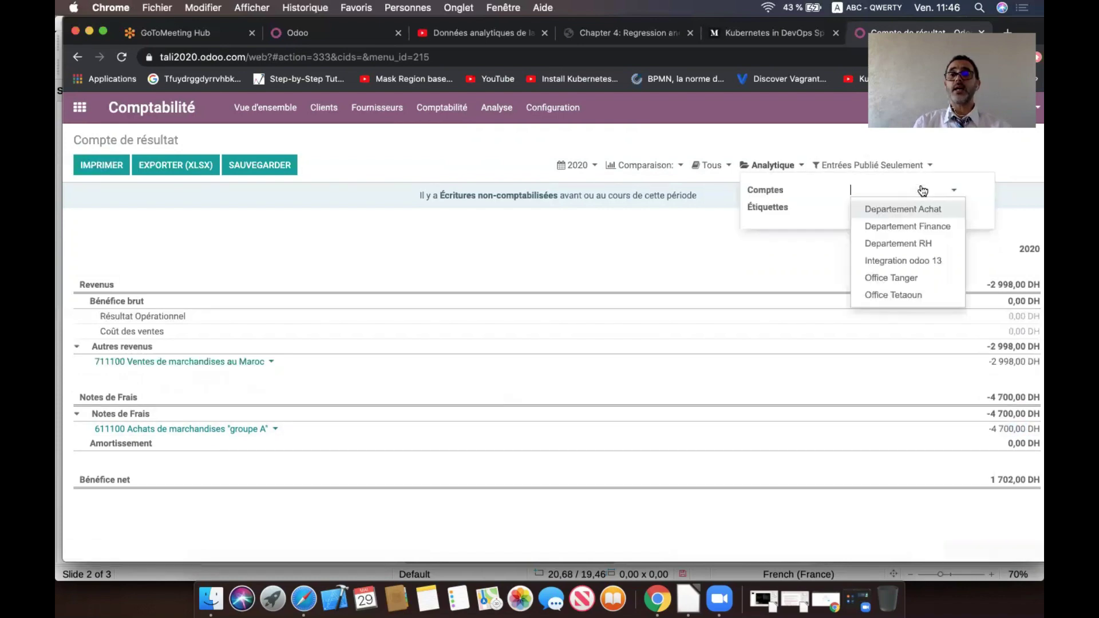
click(930, 226)
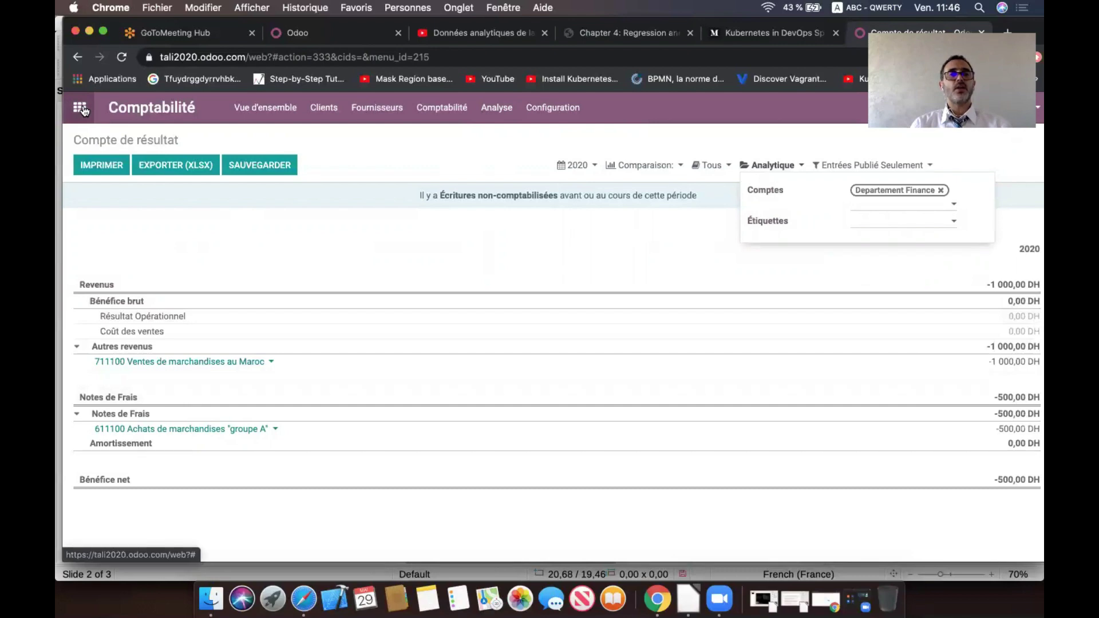
Step: Open the analytic tags, examine the All Departement tag's distribution without changing it, and start a new analytic tag
click(551, 107)
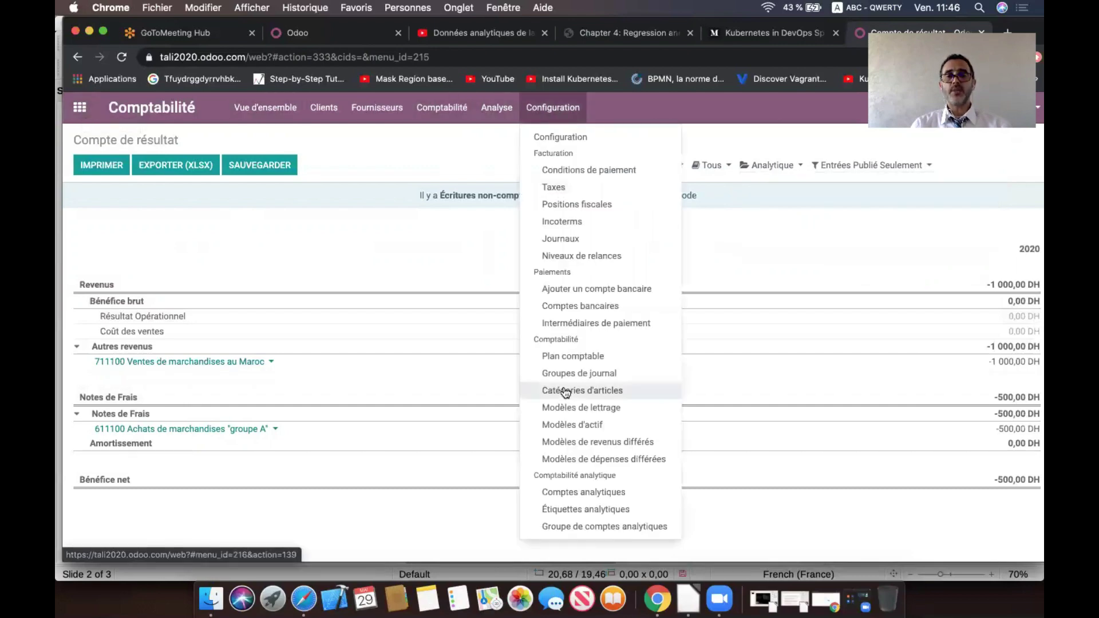
click(609, 507)
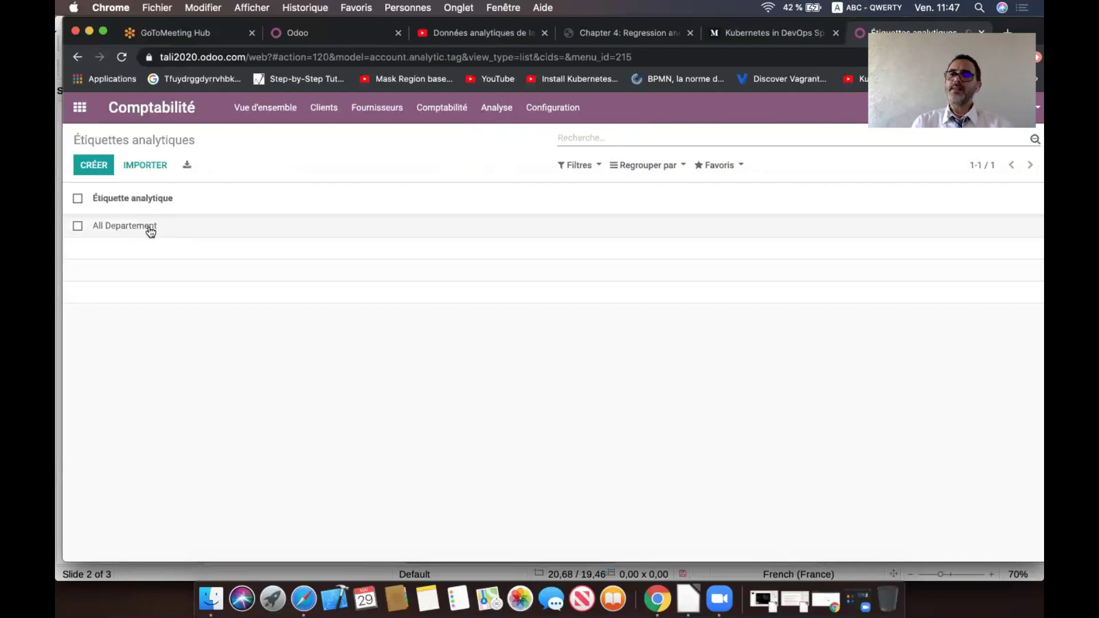
click(150, 230)
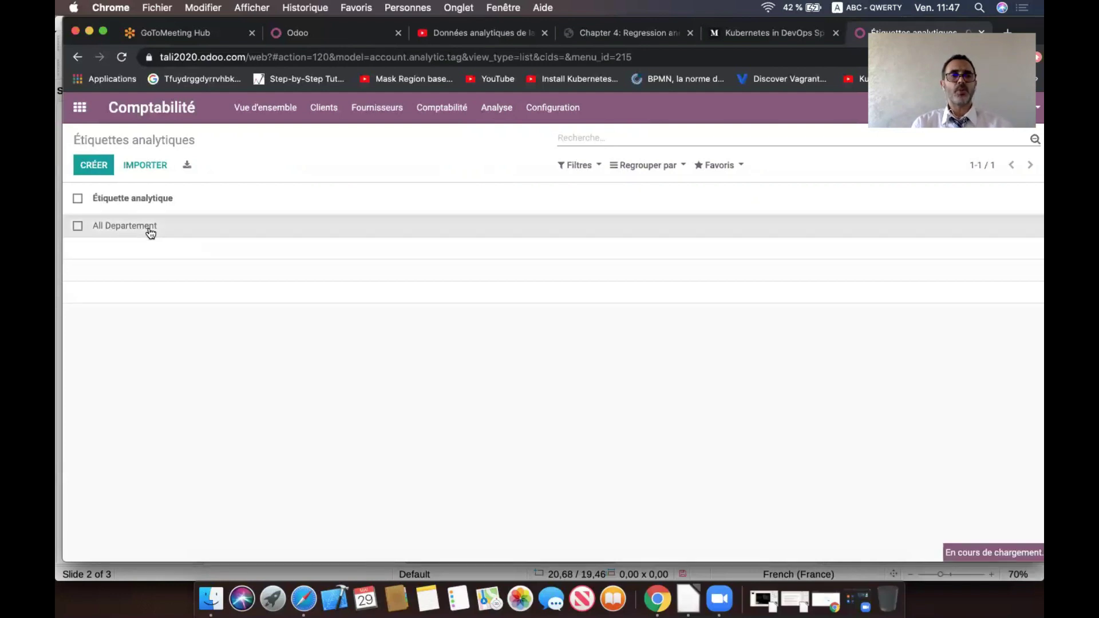
click(94, 165)
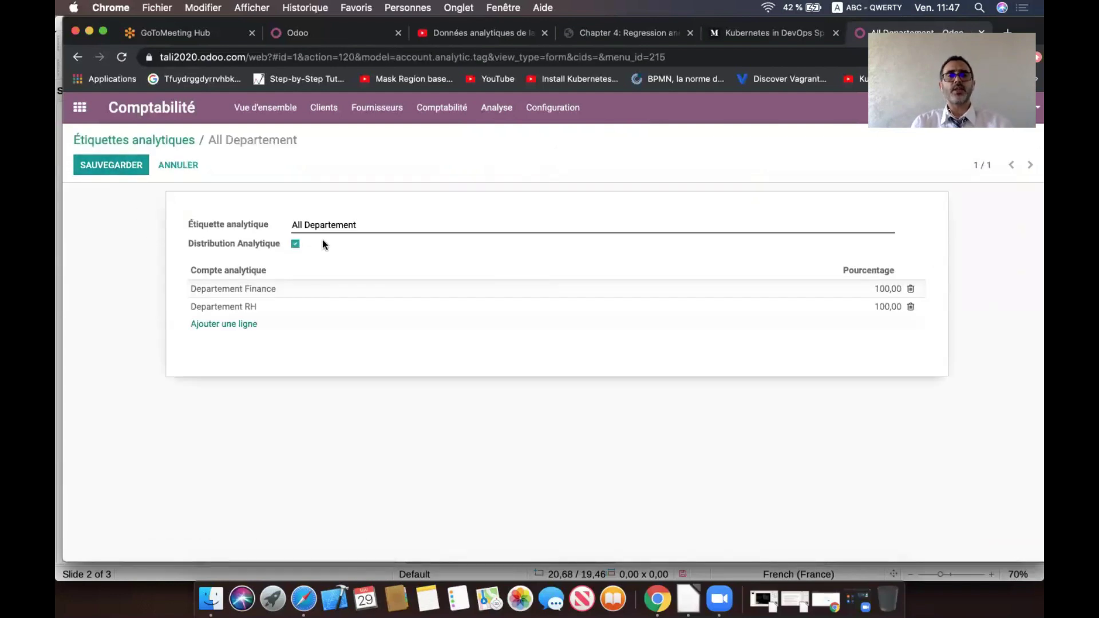
click(189, 170)
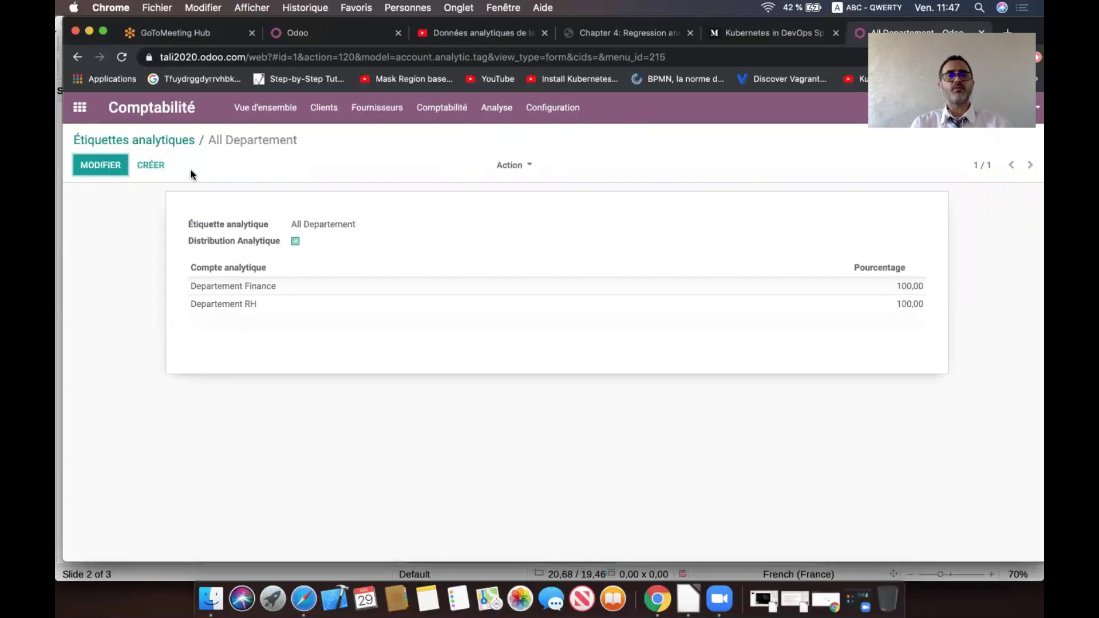
click(152, 167)
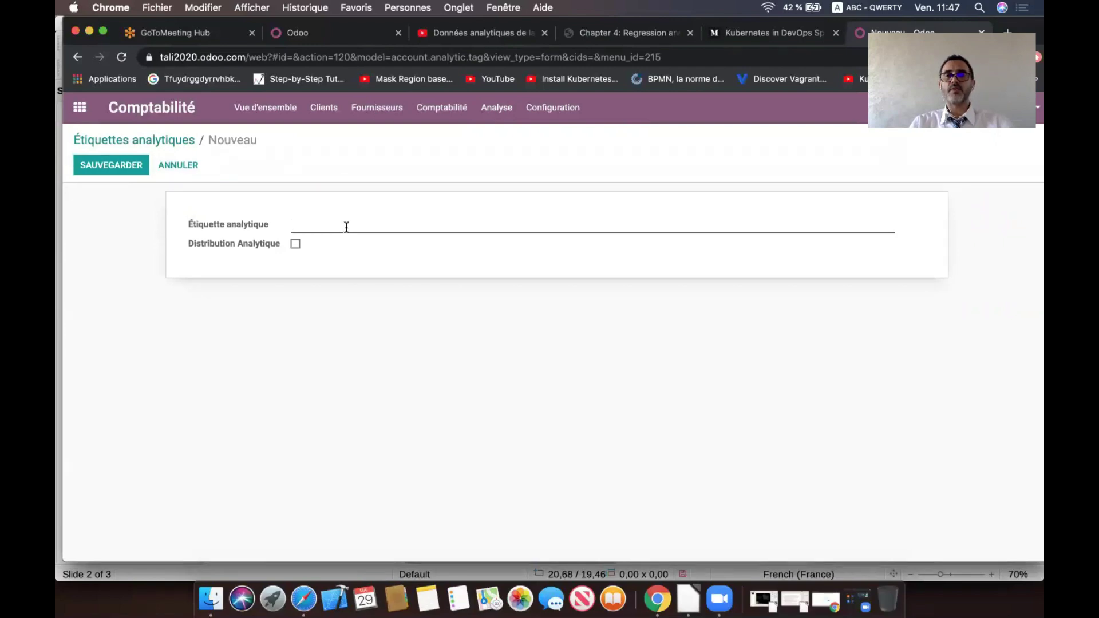
text(Prime)
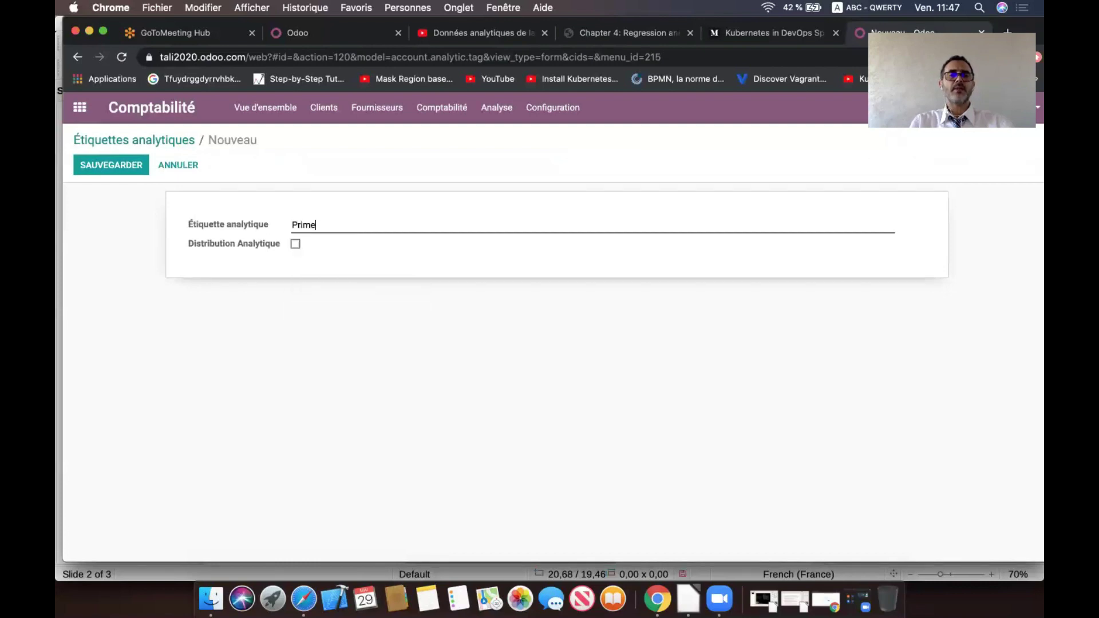
key(BackSpace)
key(BackSpace)
key(BackSpace)
key(BackSpace)
key(BackSpace)
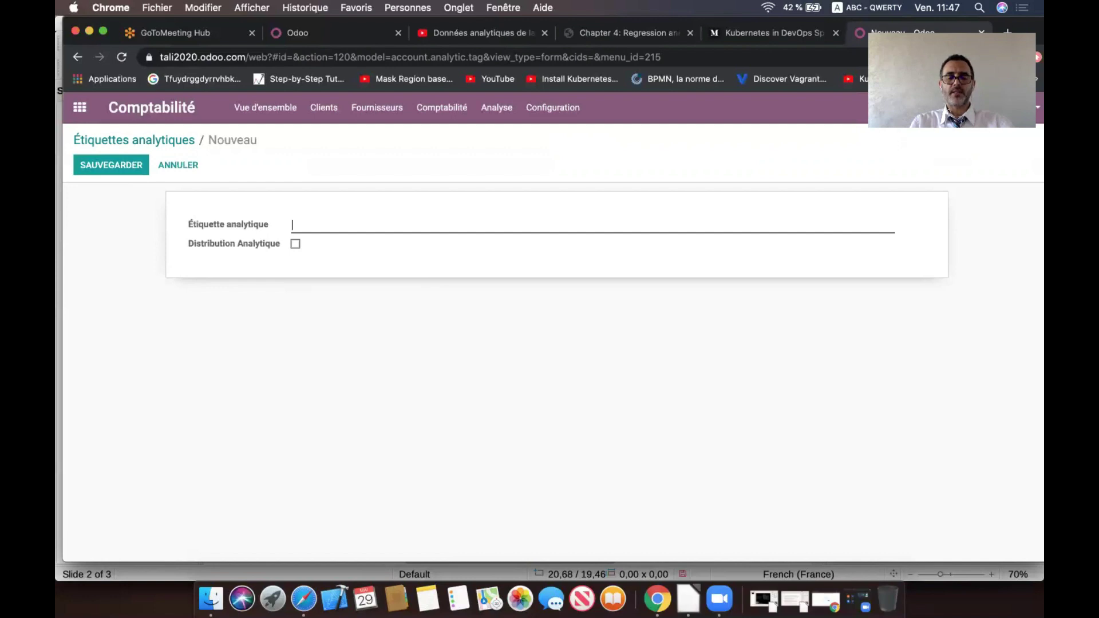
Step: Name the tag Charge Commune and enable its analytic distribution with lines for Departement Achat and Departement Finance
text(Charge Commune)
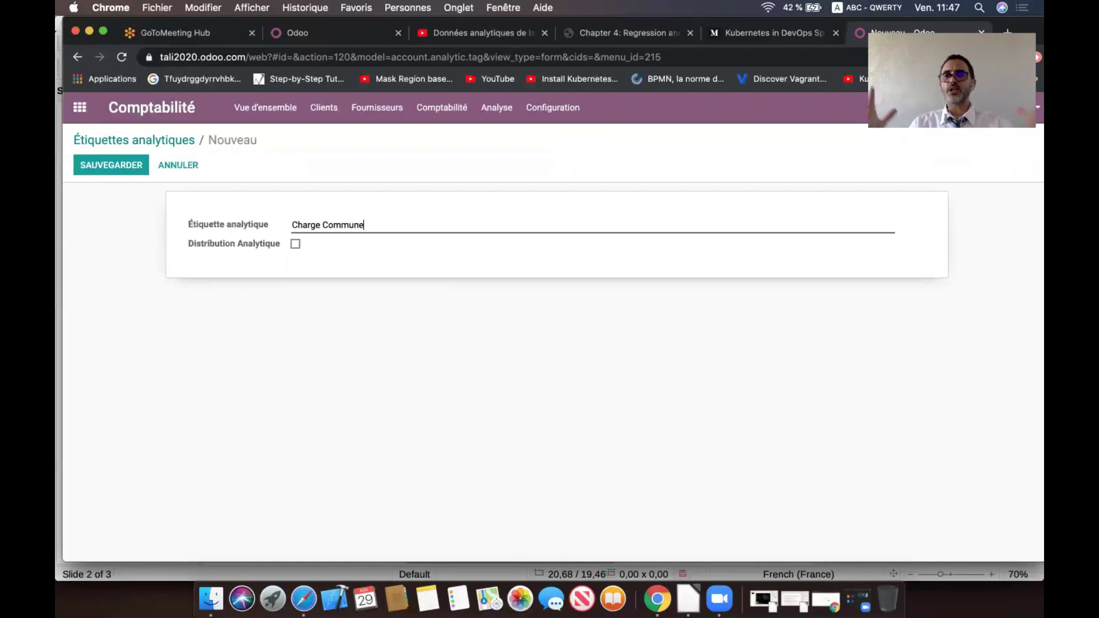
click(295, 244)
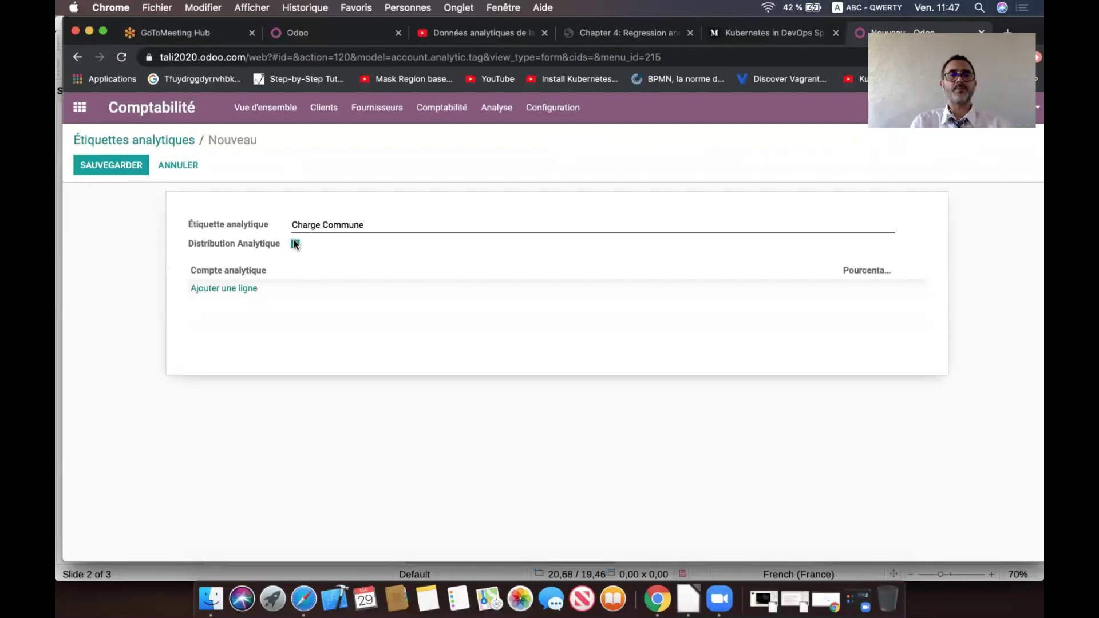
click(237, 288)
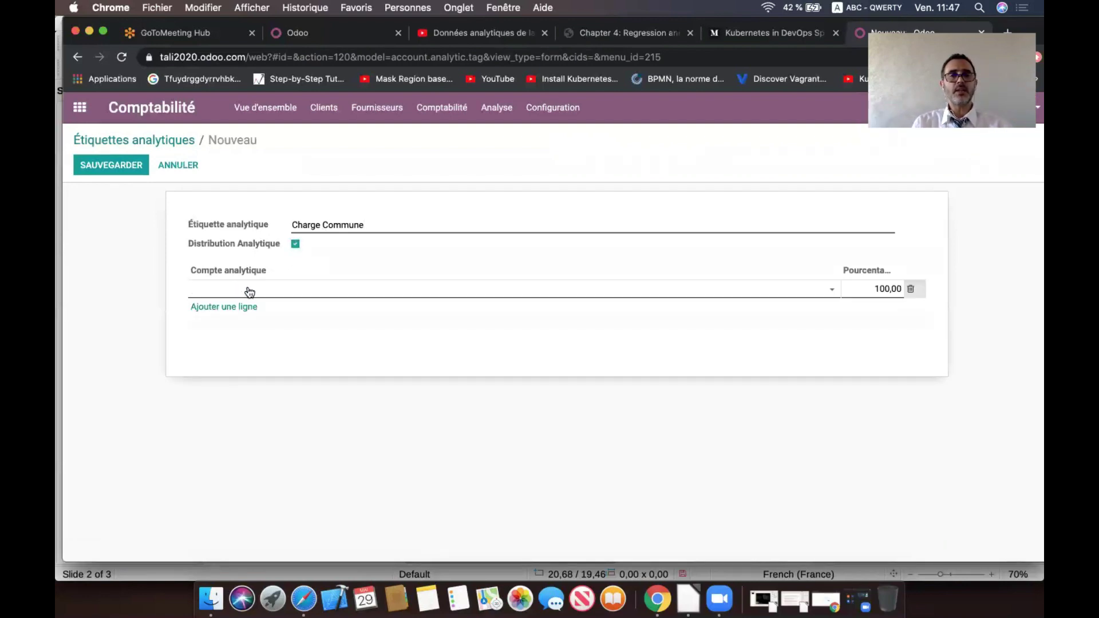
click(245, 290)
click(250, 309)
click(250, 310)
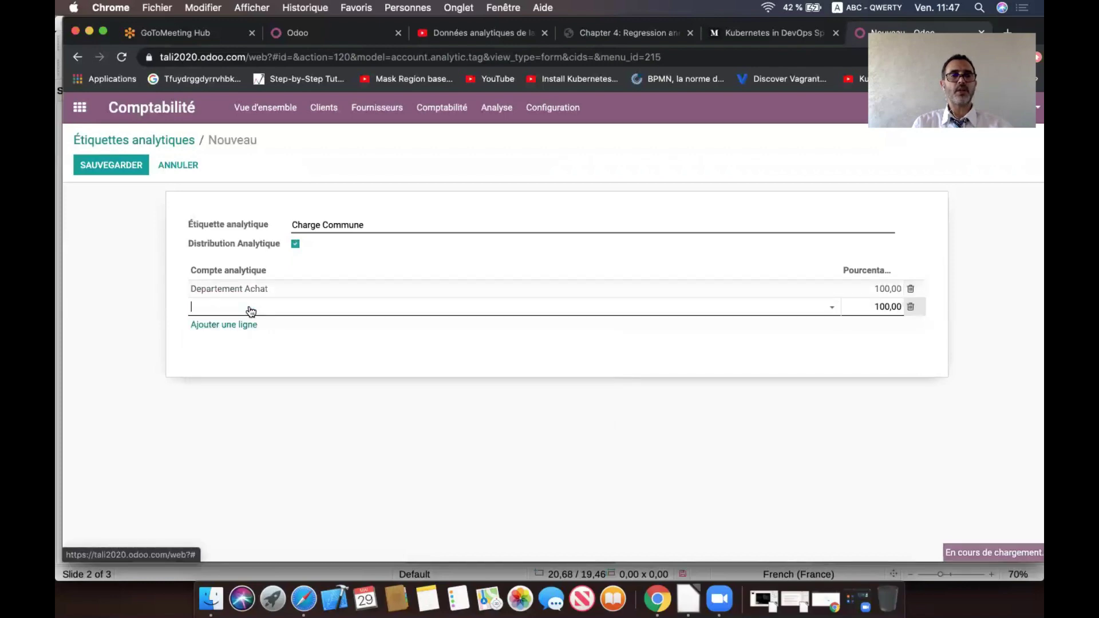
click(247, 314)
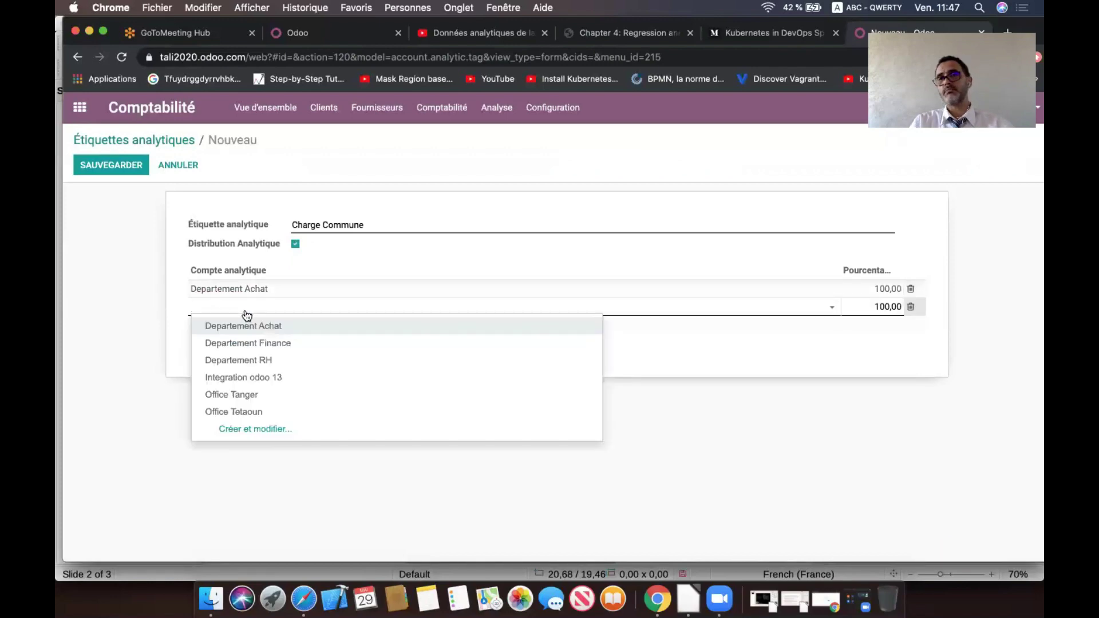
click(273, 345)
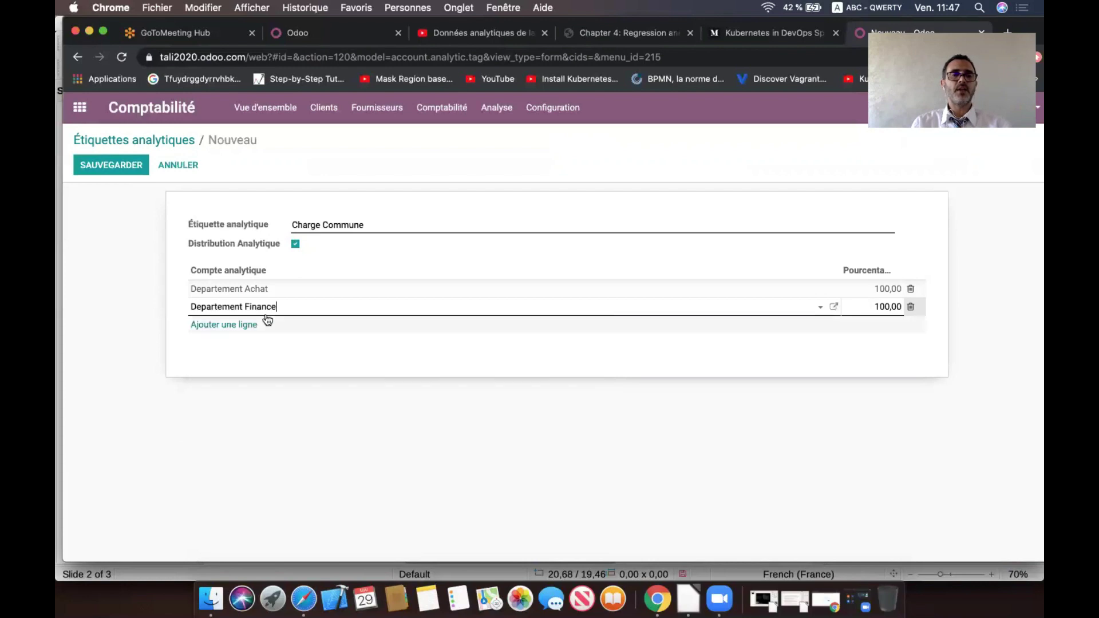
Step: Add a Departement RH line to the distribution, save the Charge Commune tag, and return to the list of analytic tags
click(246, 325)
click(249, 341)
click(244, 325)
click(243, 325)
click(268, 381)
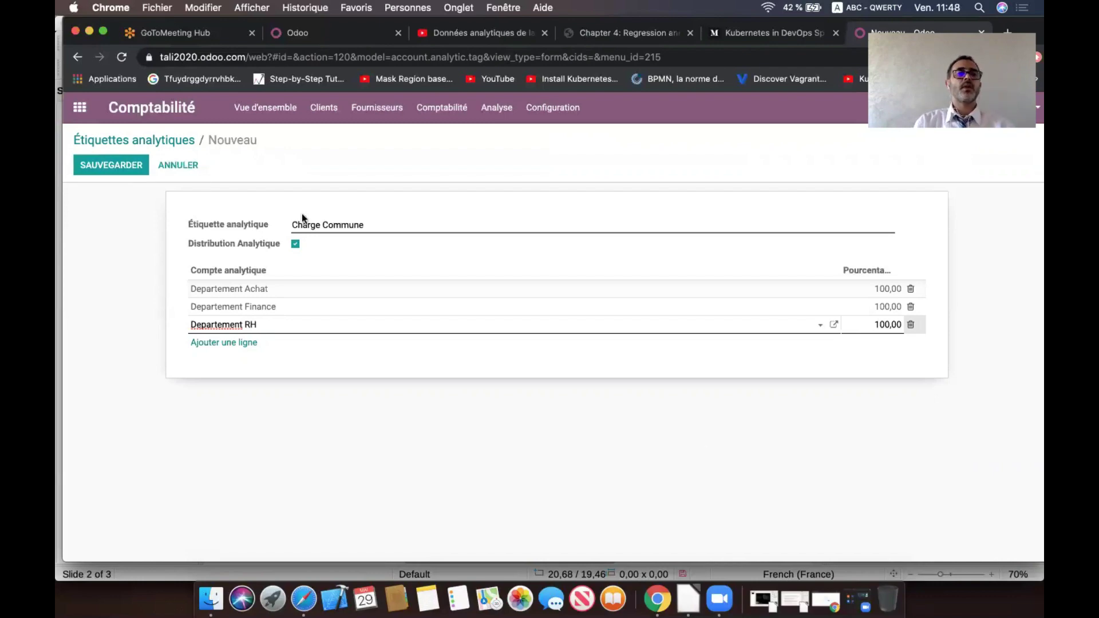
click(105, 162)
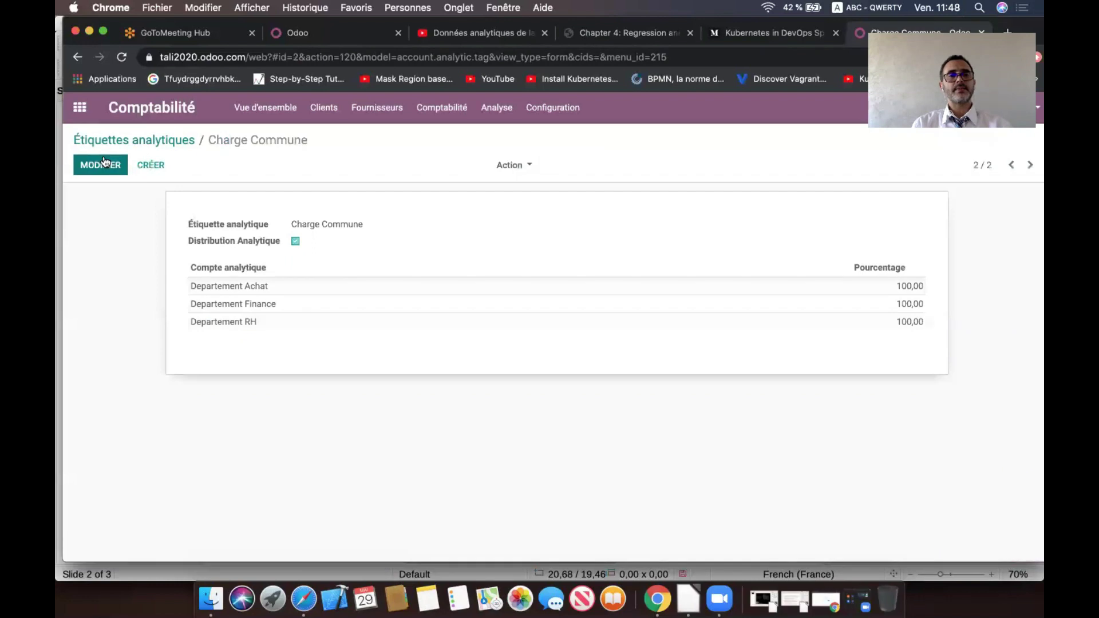
click(164, 149)
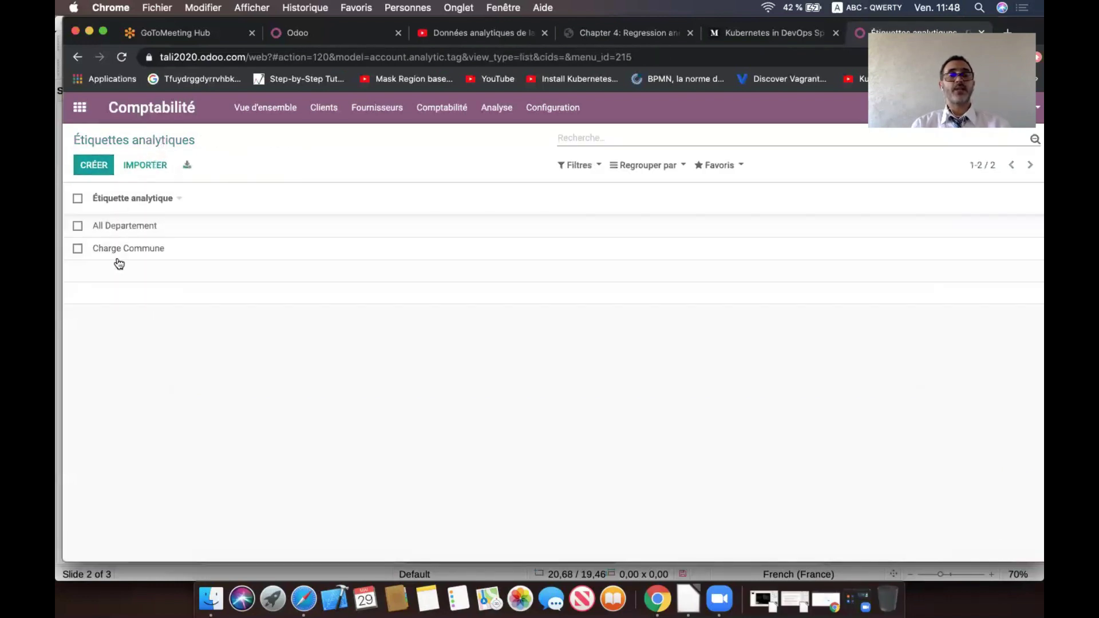
Step: Switch to the Achats application and create a new price request with Fes as the supplier
click(80, 107)
click(507, 220)
click(94, 166)
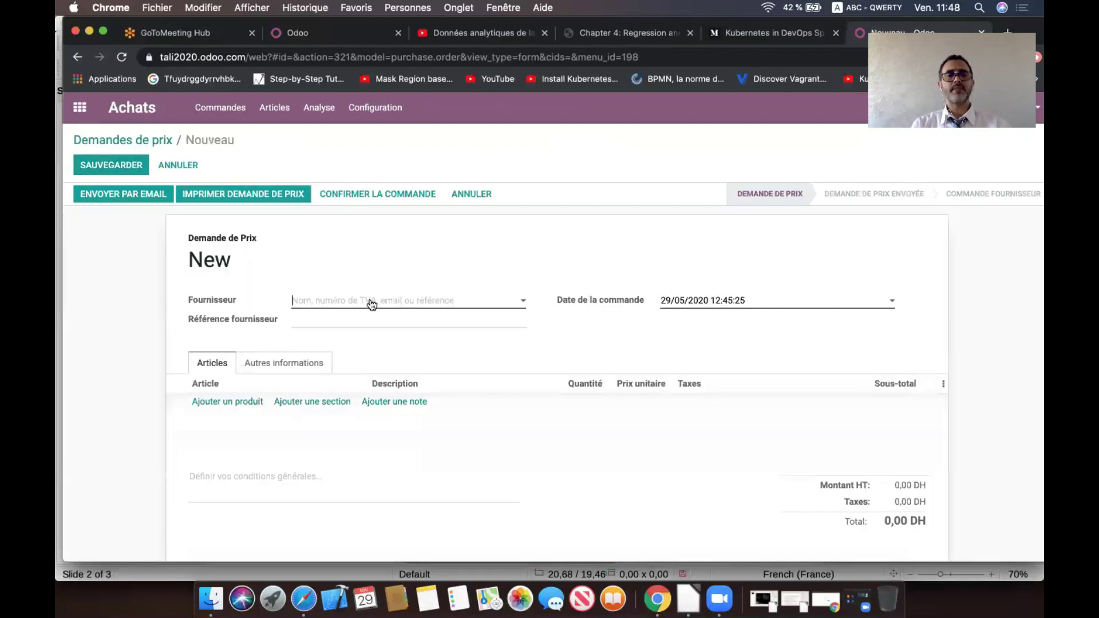
click(371, 304)
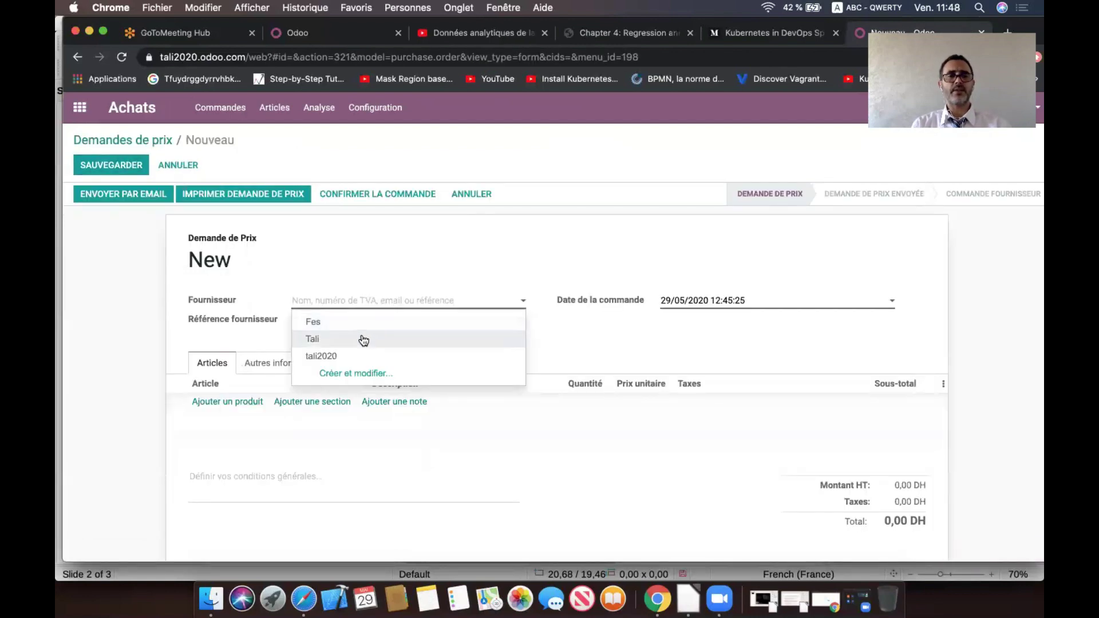
click(316, 359)
Step: Add an article line to the price request and start a new article named Chaise with the type Article stockable
click(227, 401)
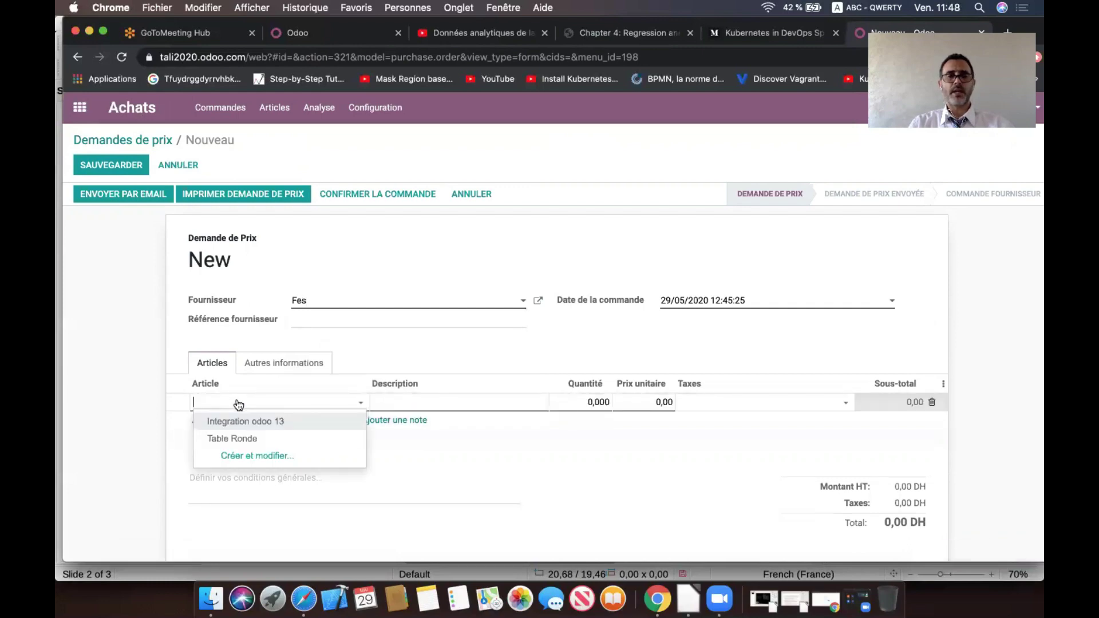
text(Ca)
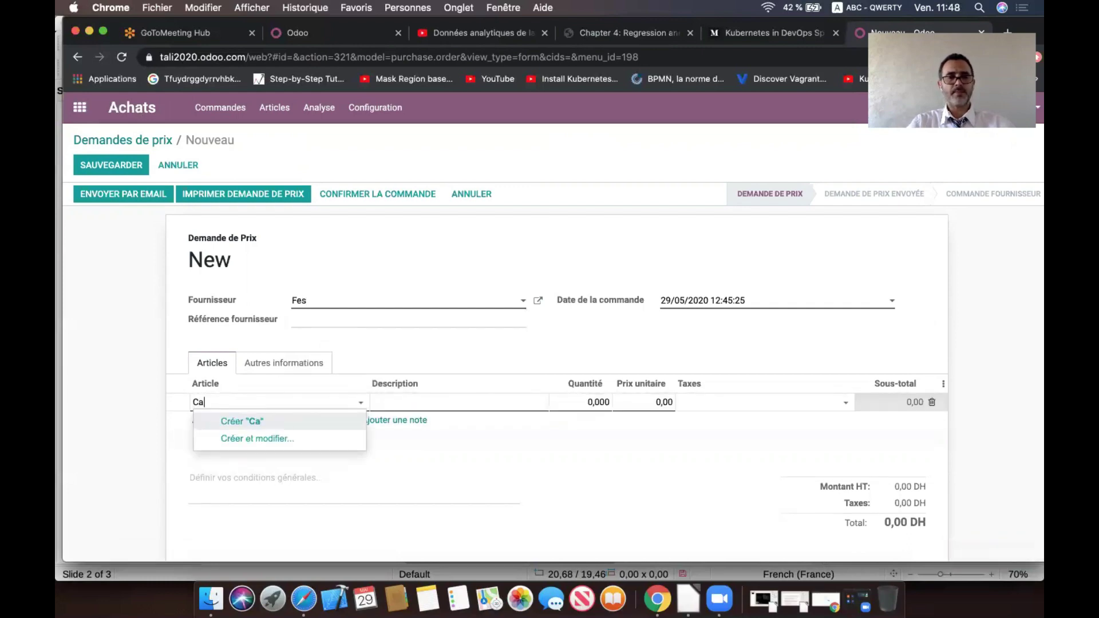
key(BackSpace)
text(hise)
key(BackSpace)
key(BackSpace)
key(BackSpace)
text(aise)
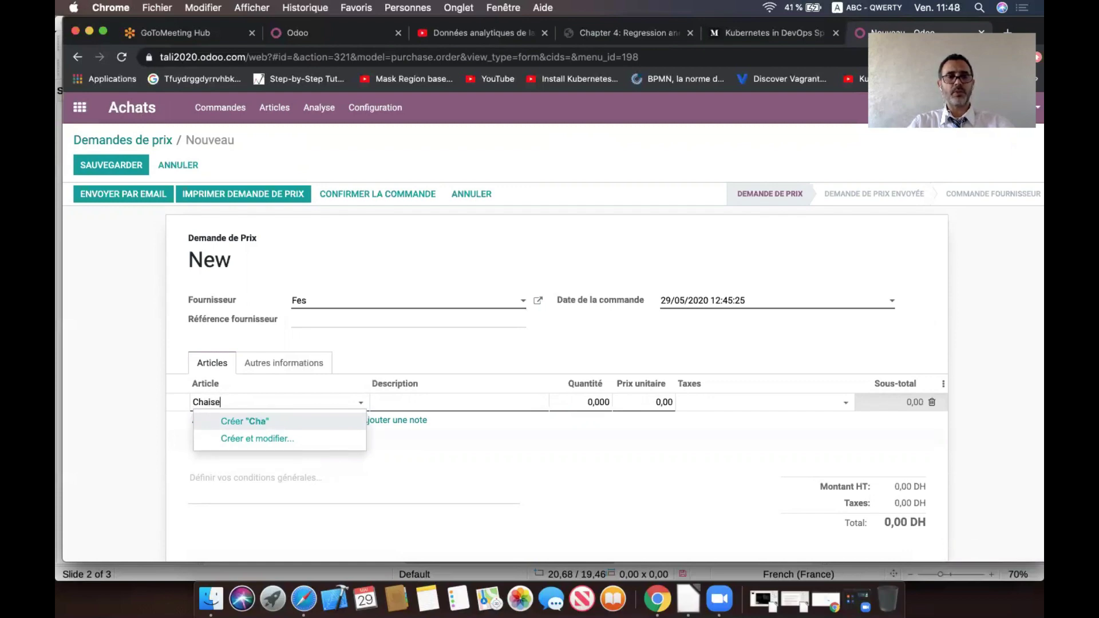
click(277, 439)
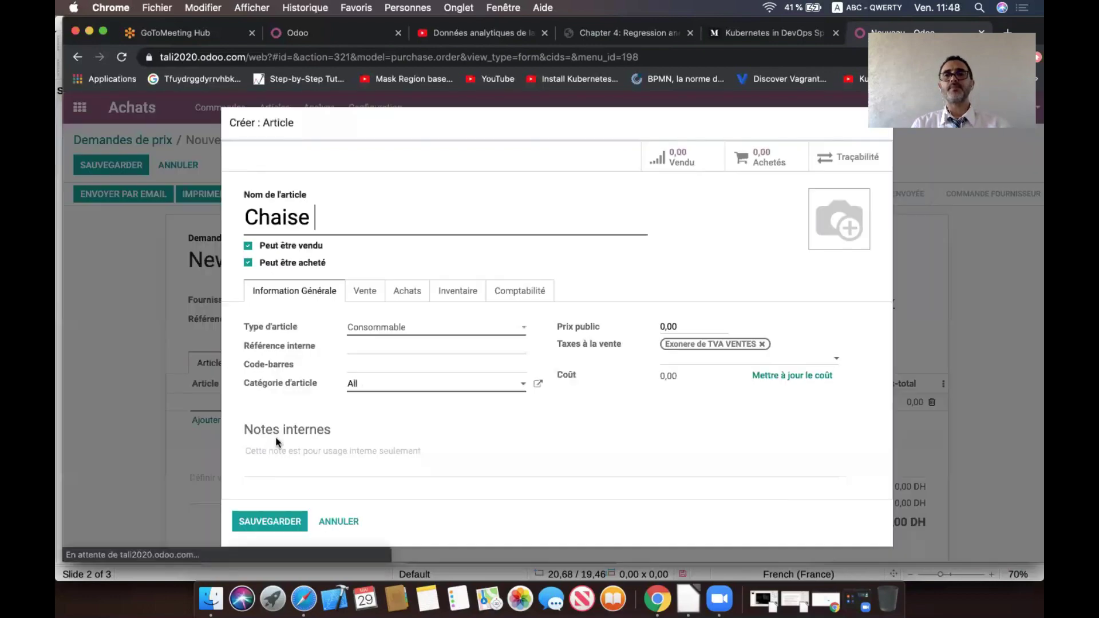
click(380, 325)
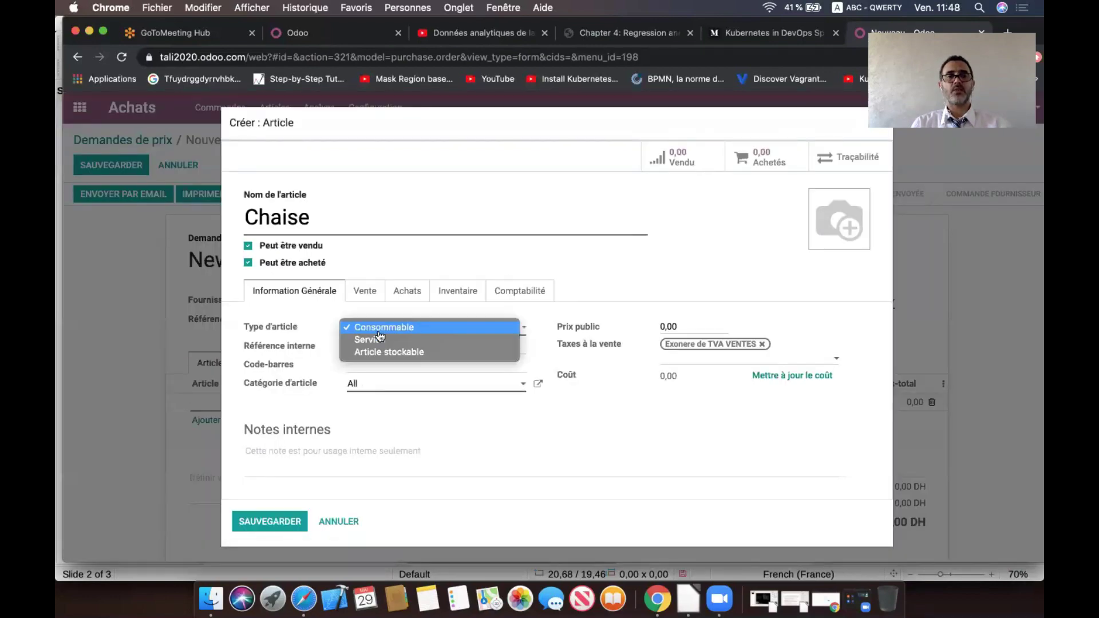
click(390, 352)
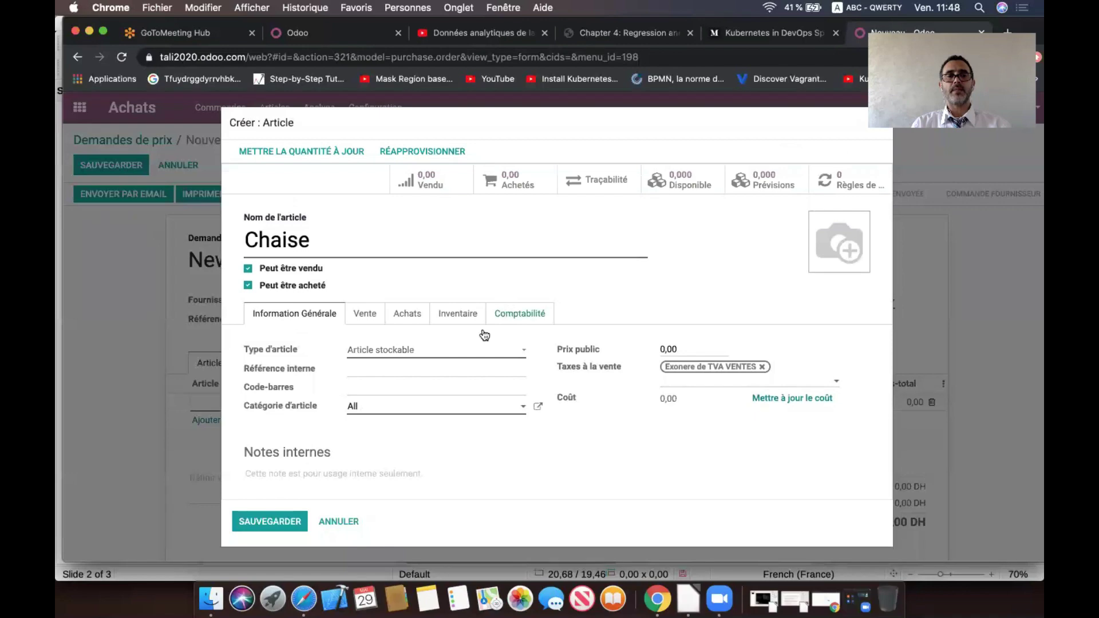
Step: Set Chaise's income account to 611100 and its expense account to 711100, and save the article
click(504, 312)
click(437, 378)
text(611)
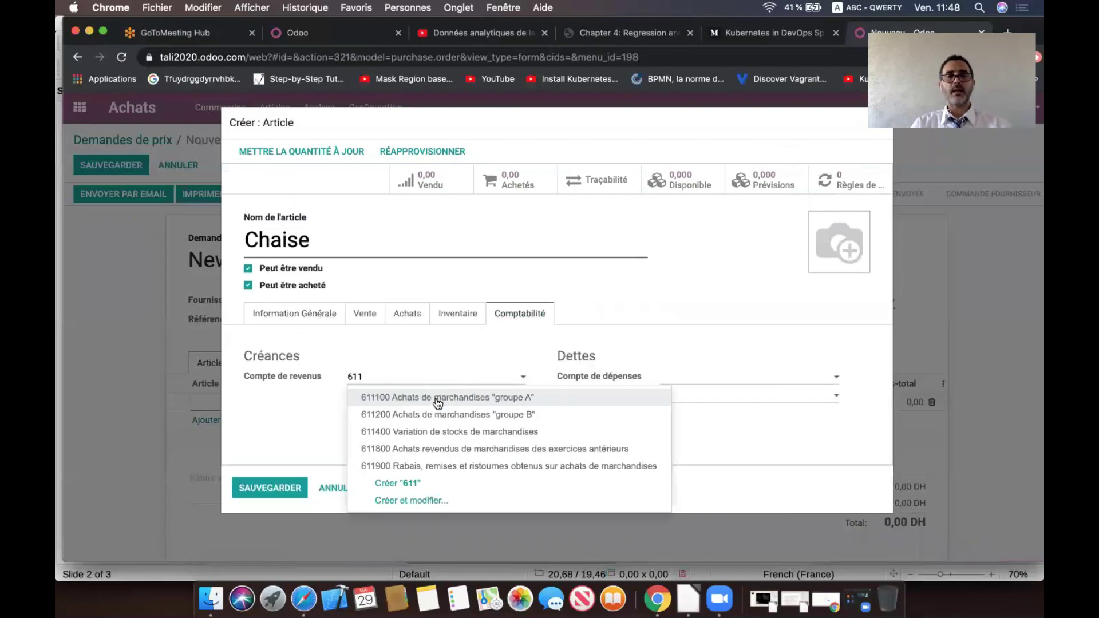
click(438, 398)
click(713, 380)
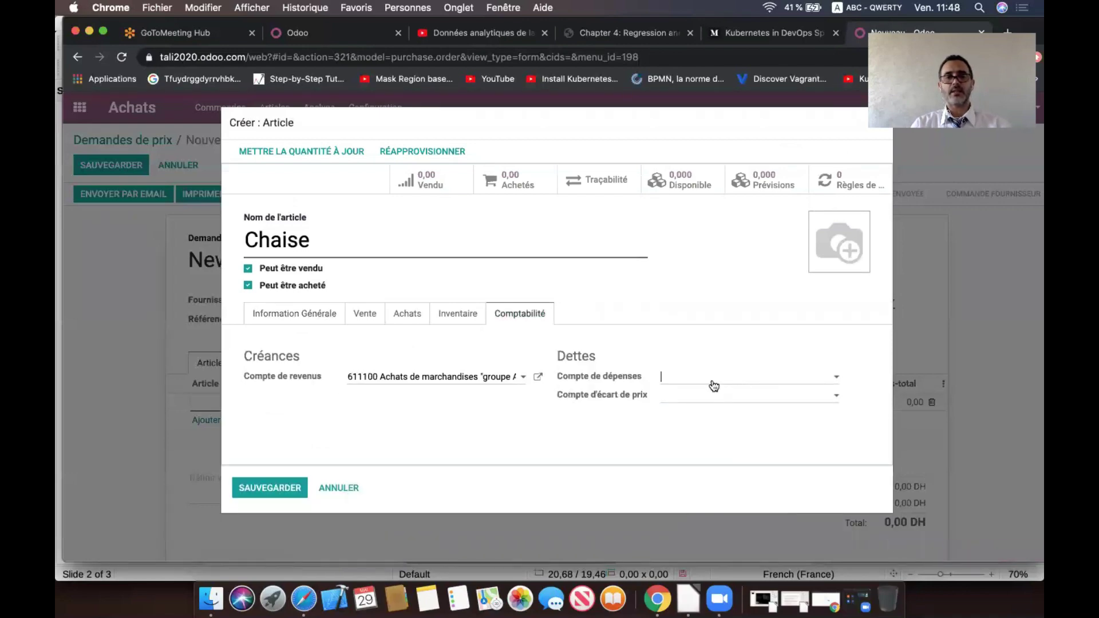
text(711)
click(724, 397)
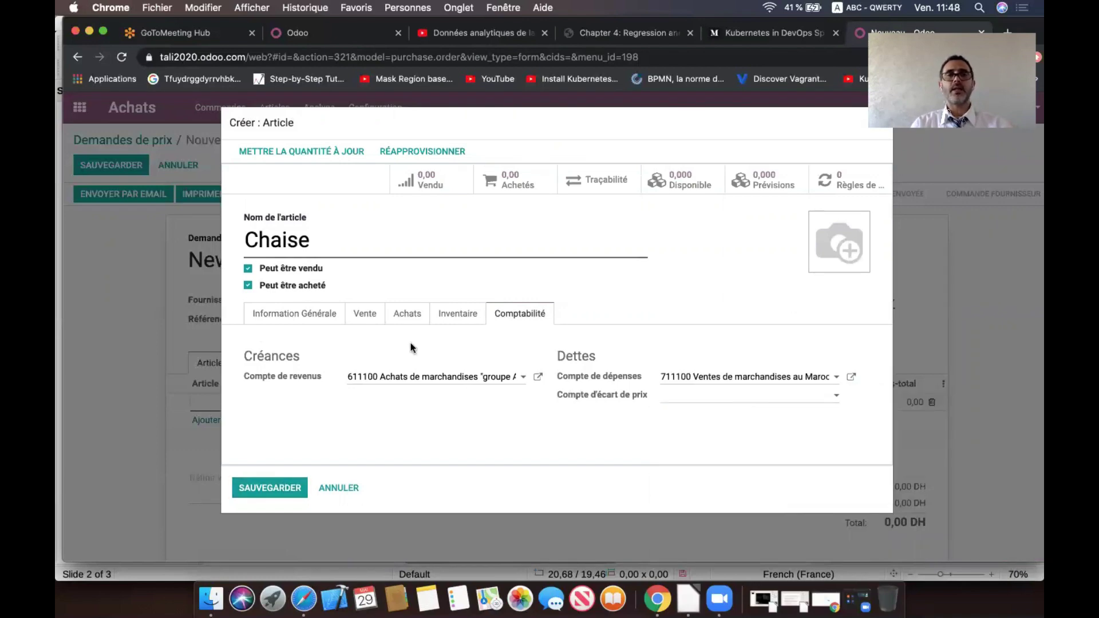
click(256, 487)
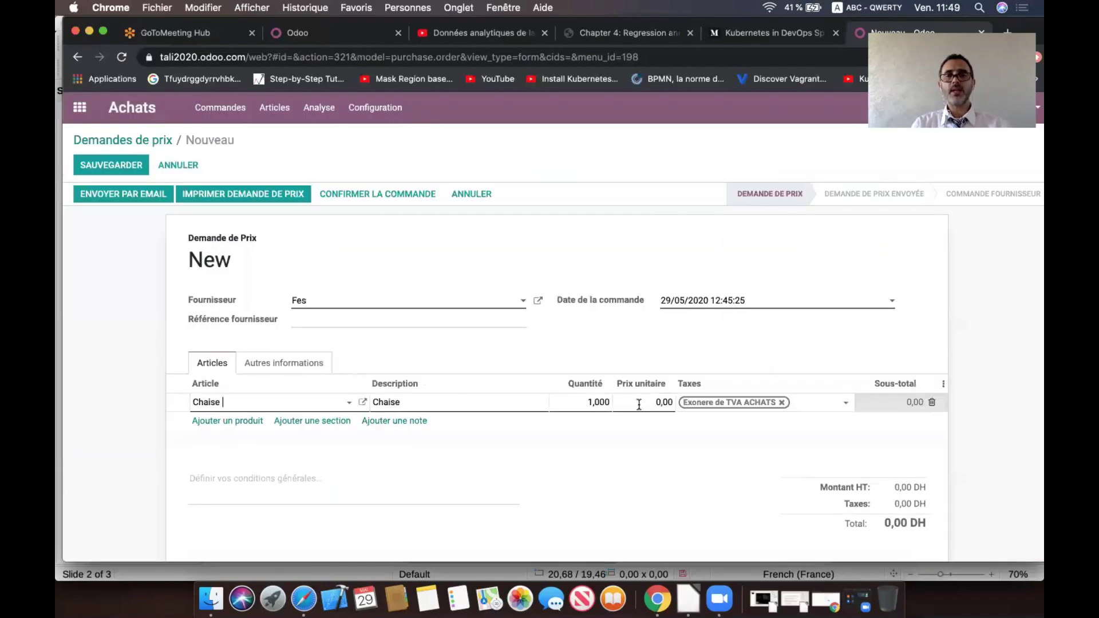
Step: Set the Chaise line to quantity 3, unit price 600 and tax TVA 20% ACHATS, and confirm the order
click(594, 402)
text(3)
text(600)
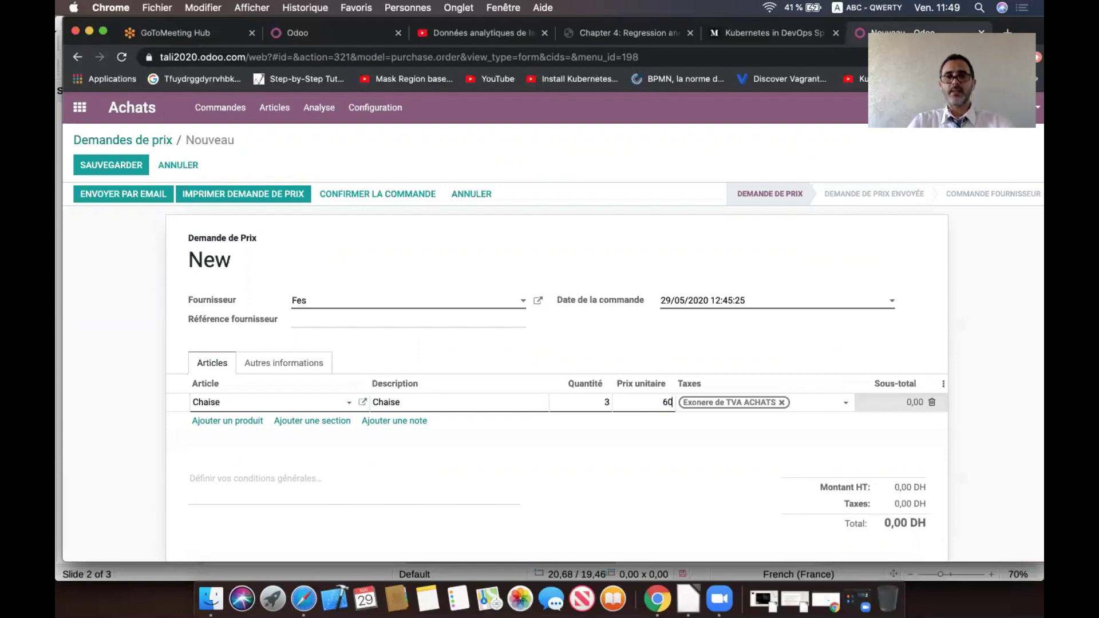
click(784, 403)
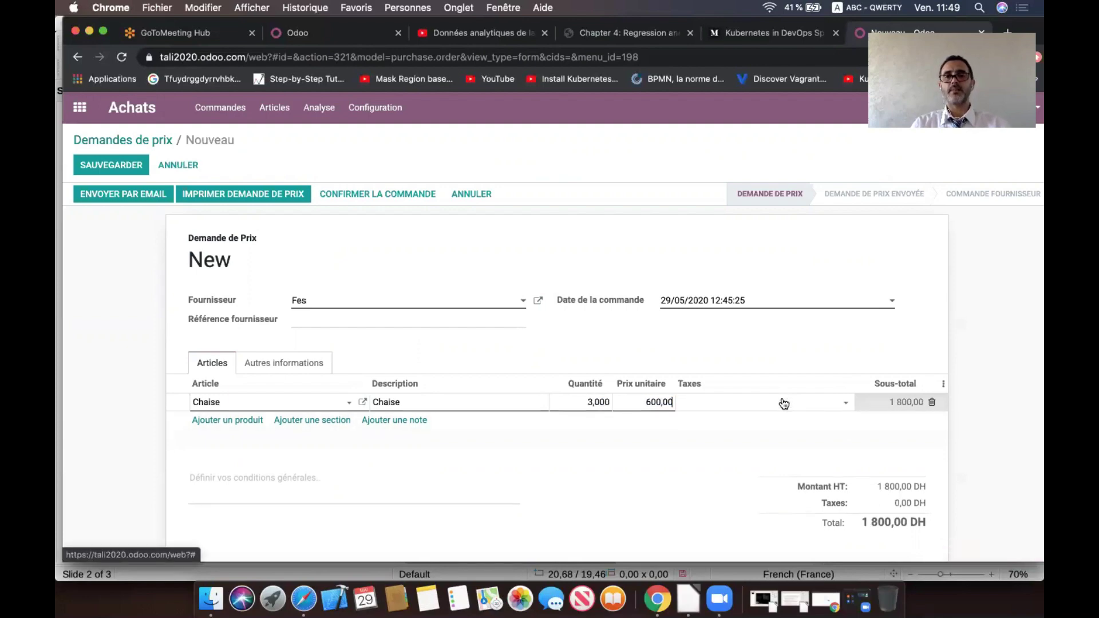
click(765, 437)
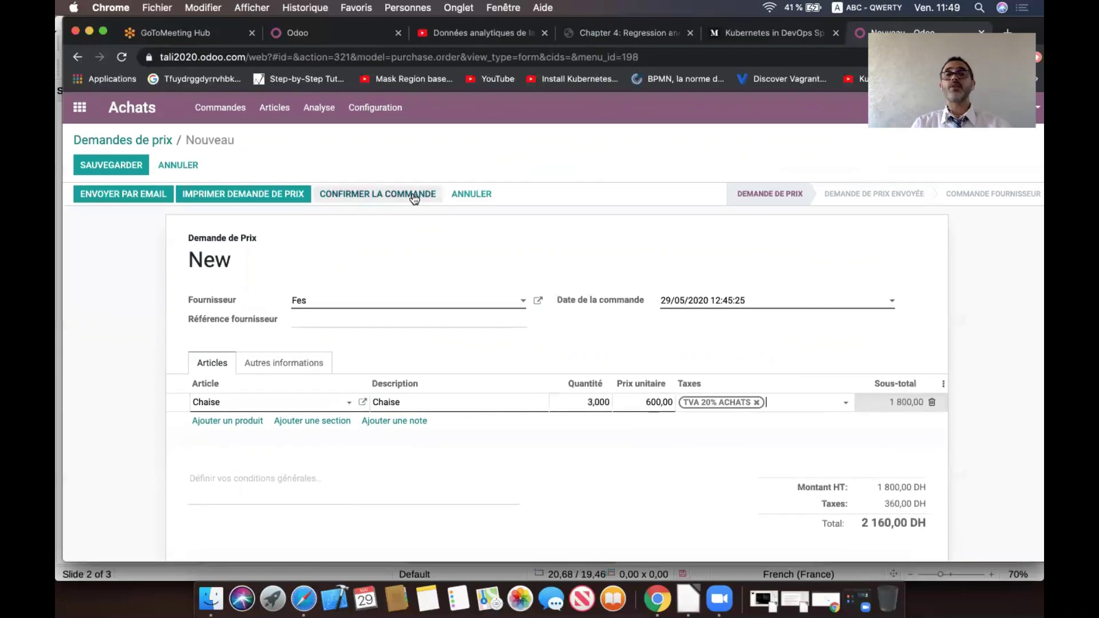
click(414, 197)
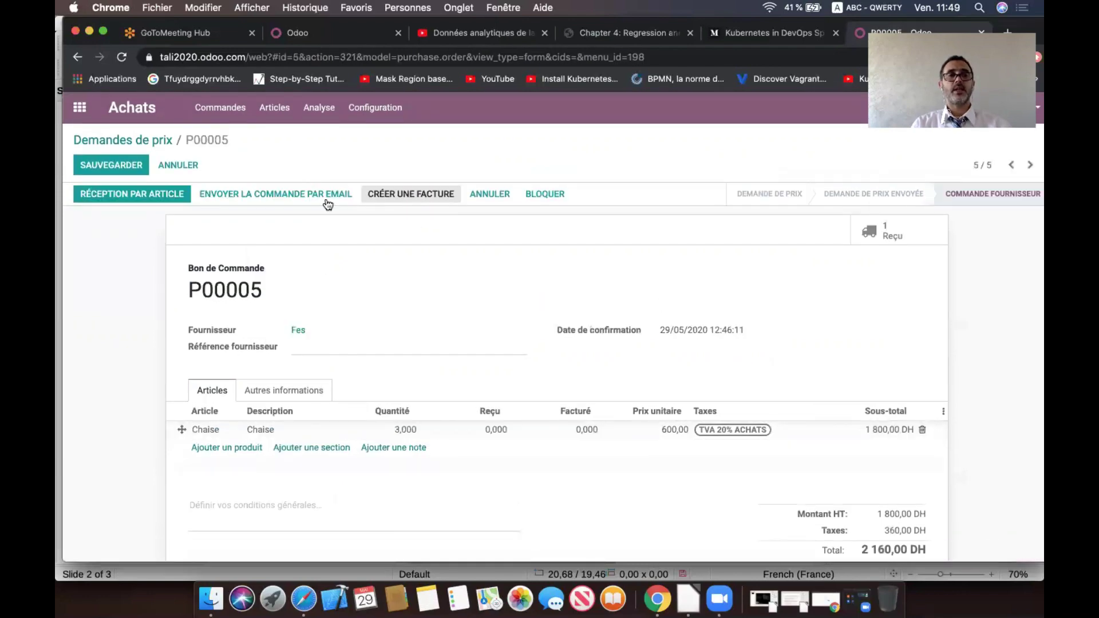
Step: Create the order's supplier invoice, give the Chaise line the Charge Commune analytic tag and quantity 3, and post the invoice
click(404, 194)
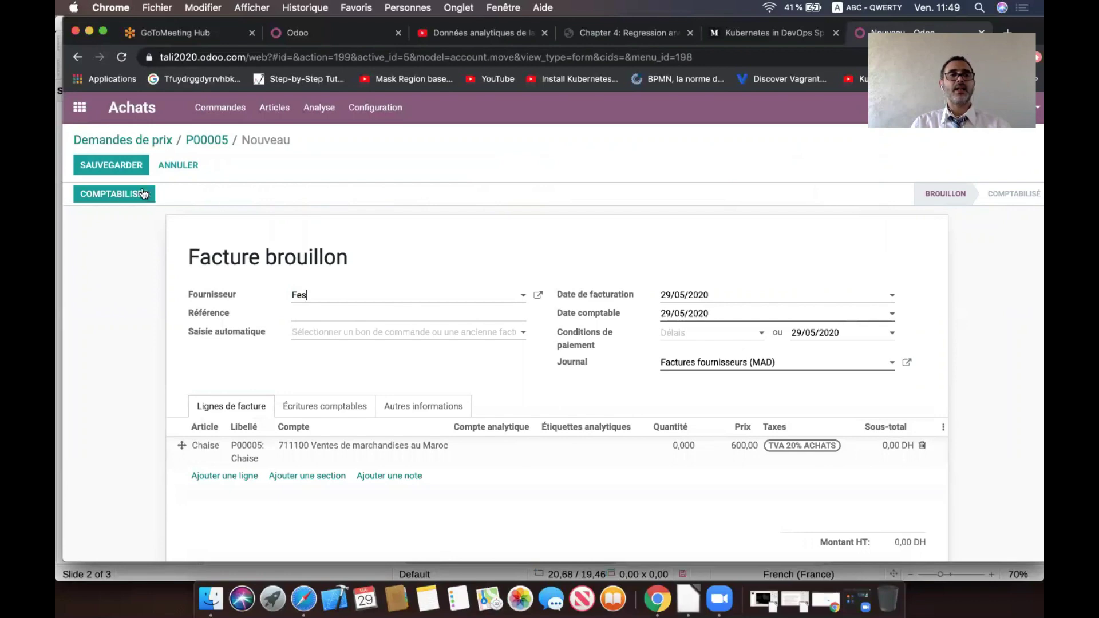
click(501, 449)
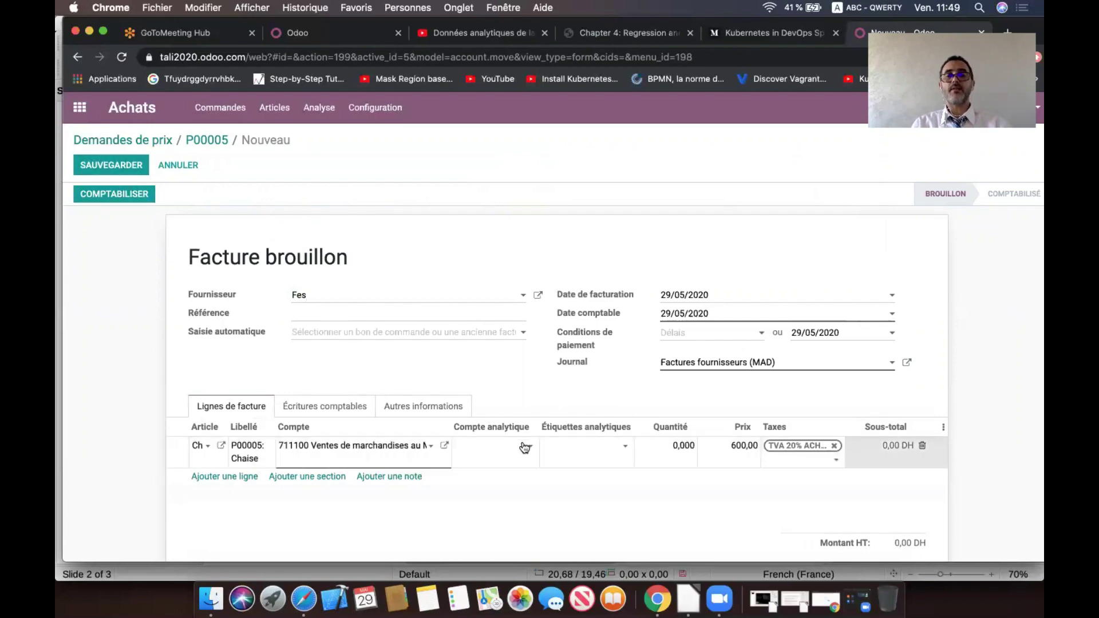
click(625, 449)
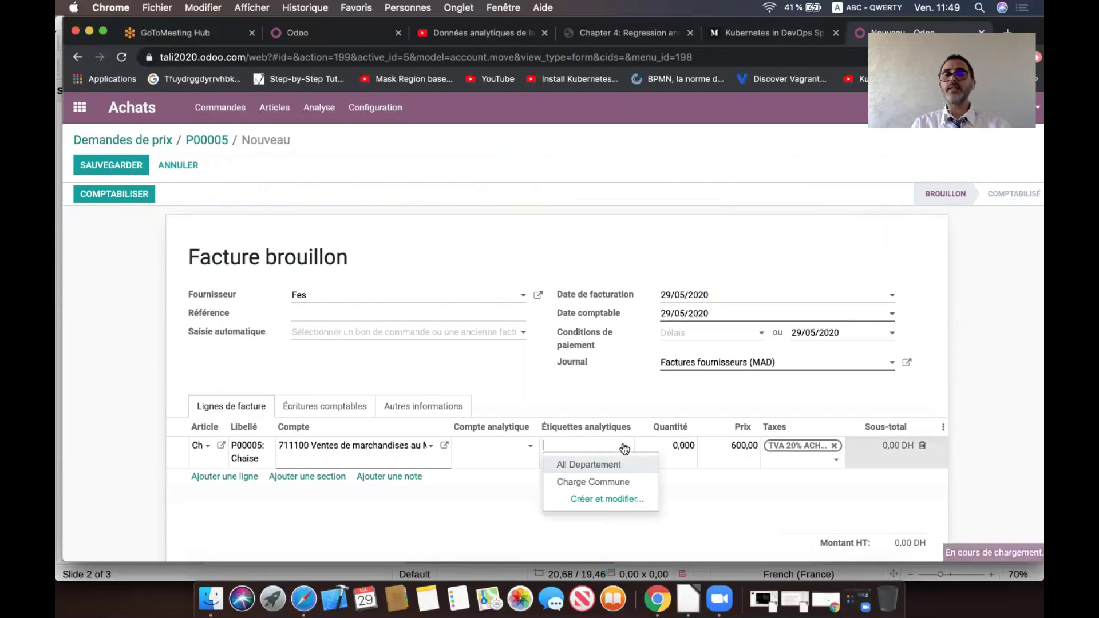
click(602, 483)
click(652, 452)
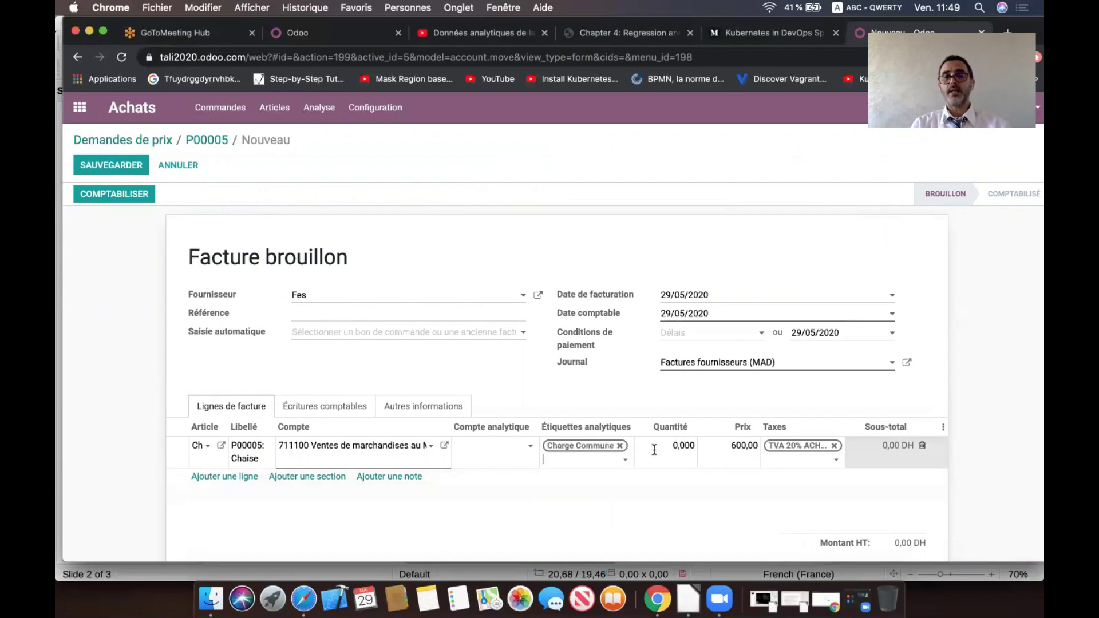
text(3)
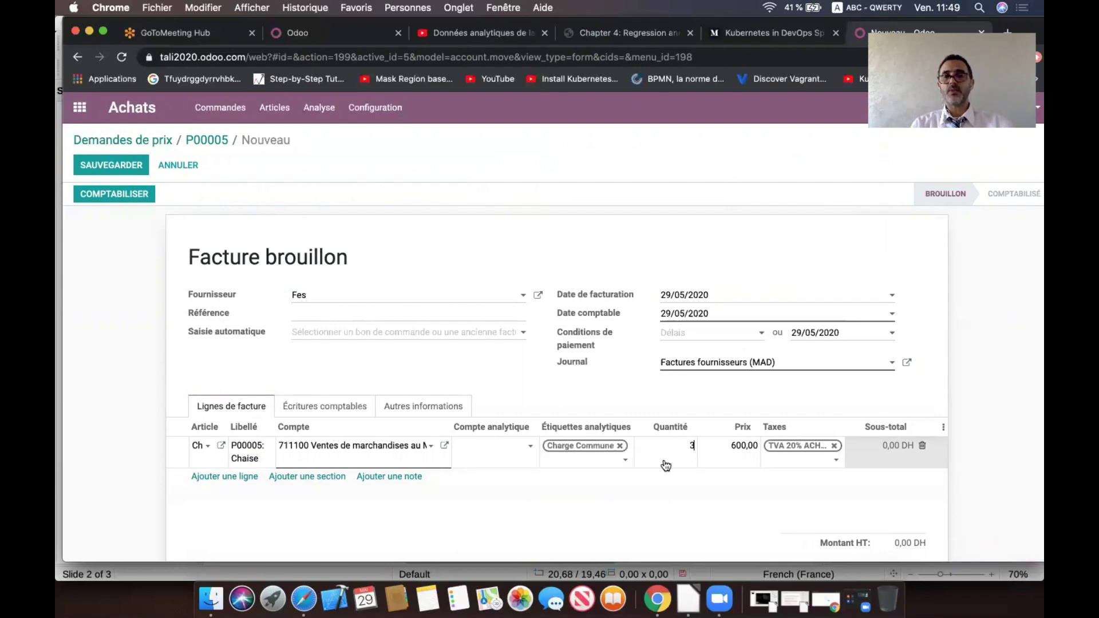
click(706, 507)
click(145, 199)
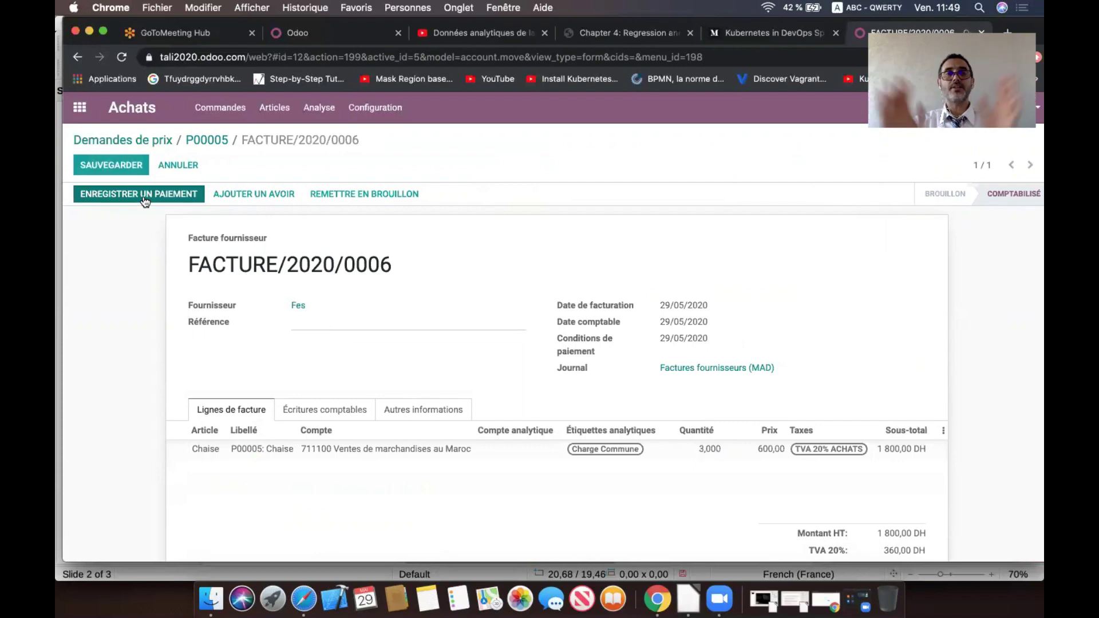
Step: Switch to the Comptabilité application, open the analytic entries, and select the P00005: Chaise entries to examine their departments and amounts
click(85, 105)
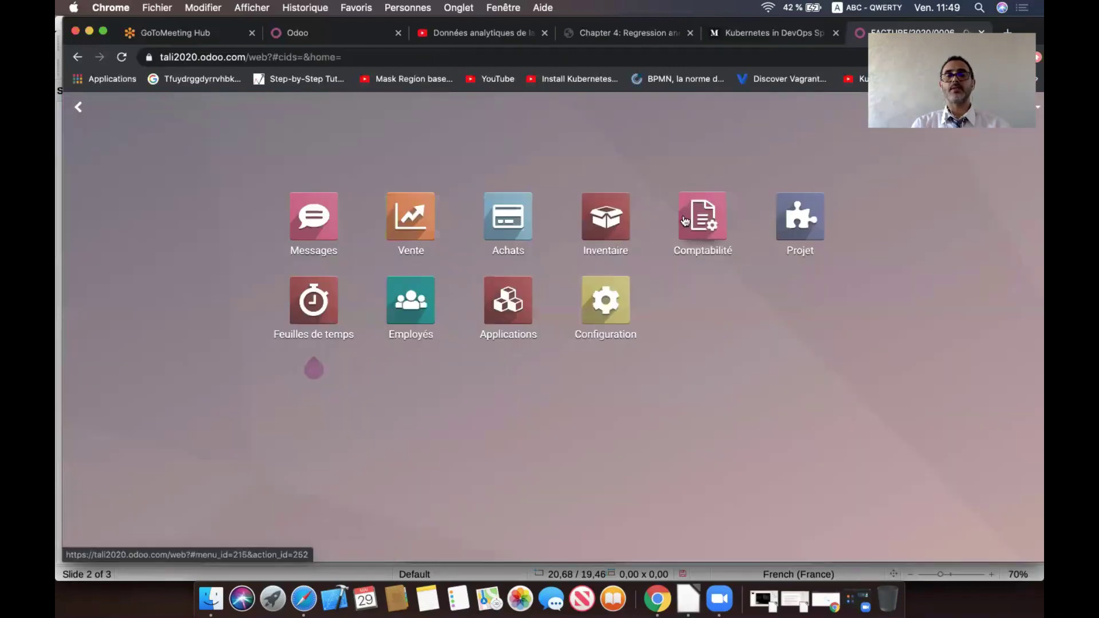
click(687, 220)
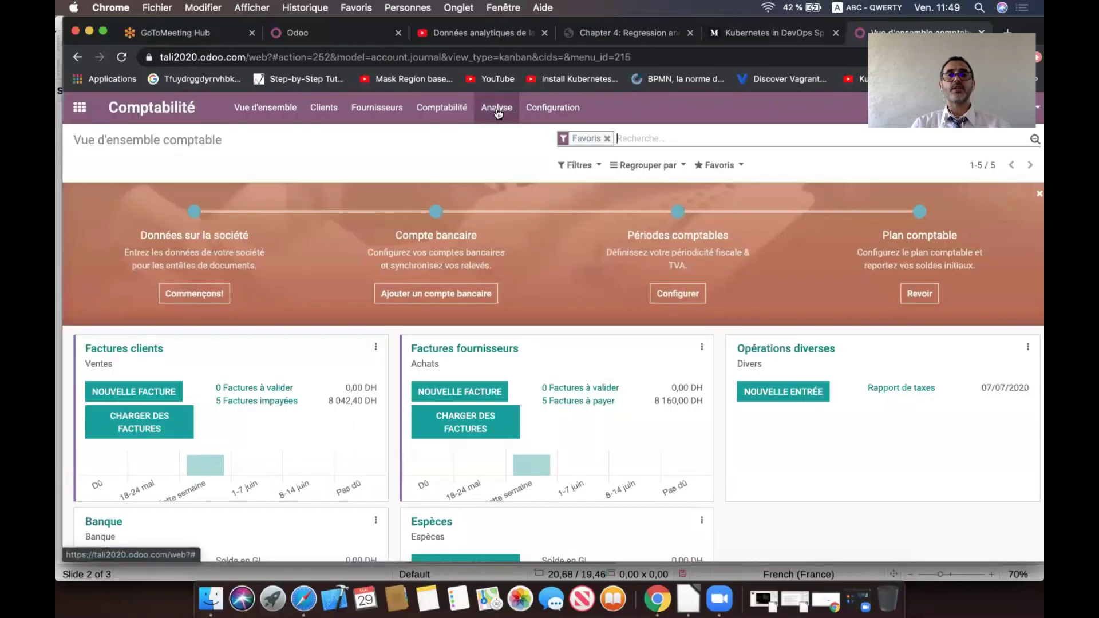
click(496, 109)
mouse_move(443, 118)
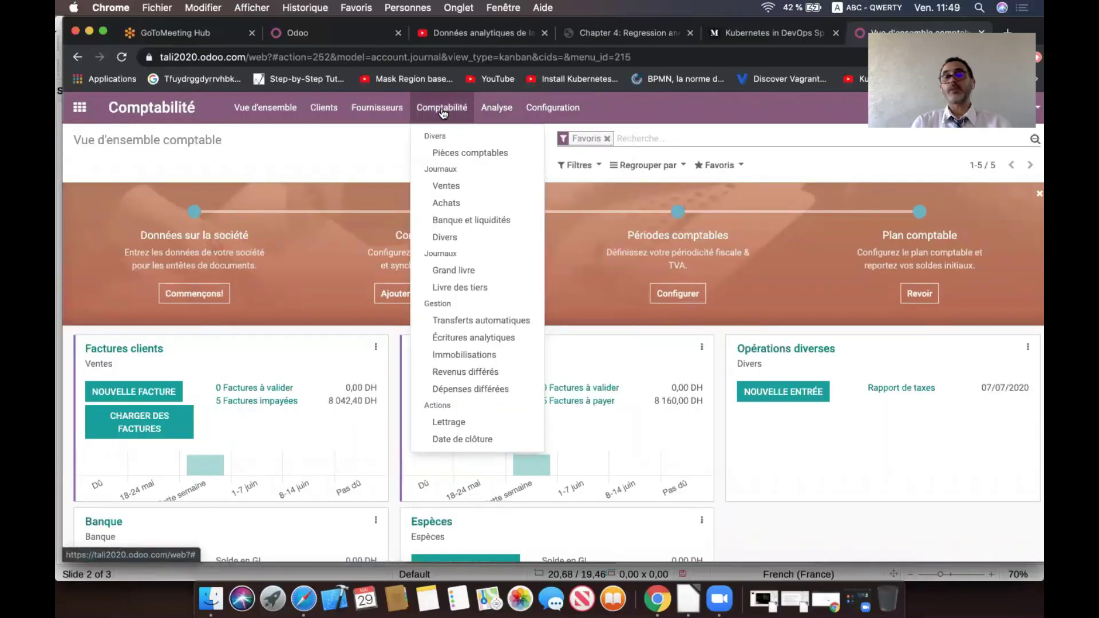
click(463, 339)
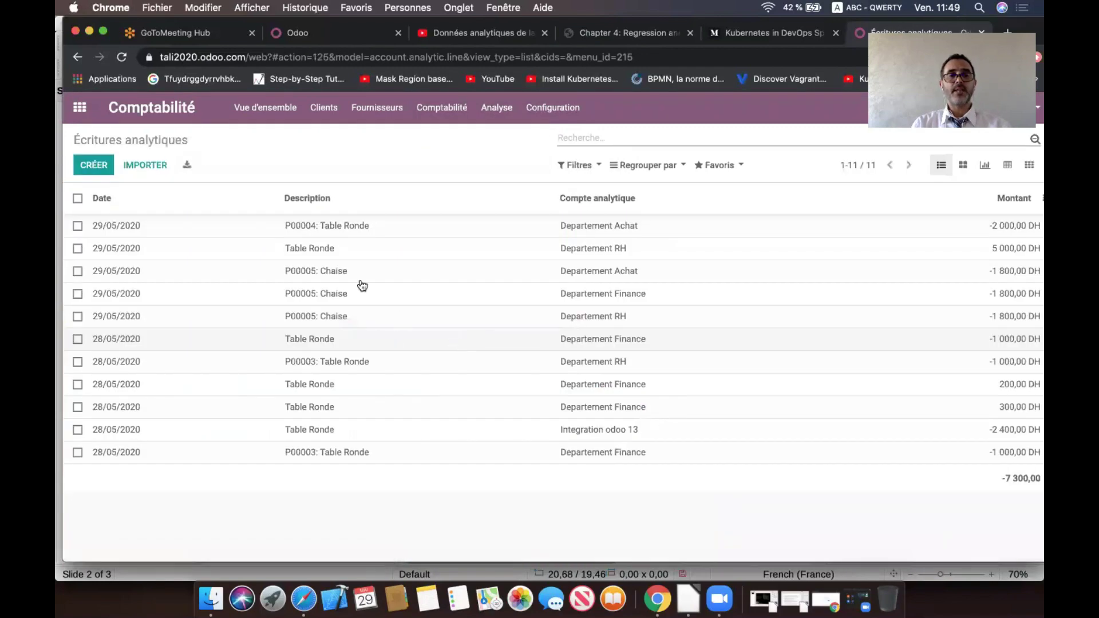
click(78, 270)
click(78, 294)
click(77, 316)
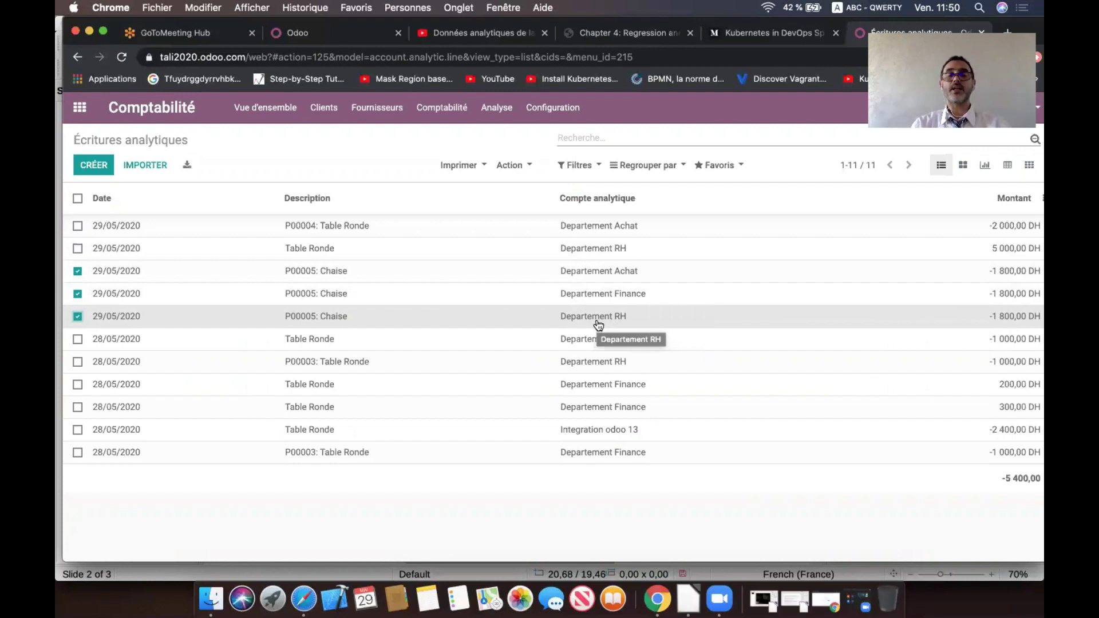
Step: Open the analytic report and filter it by the Charge Commune tag to examine the balance of each department
click(497, 109)
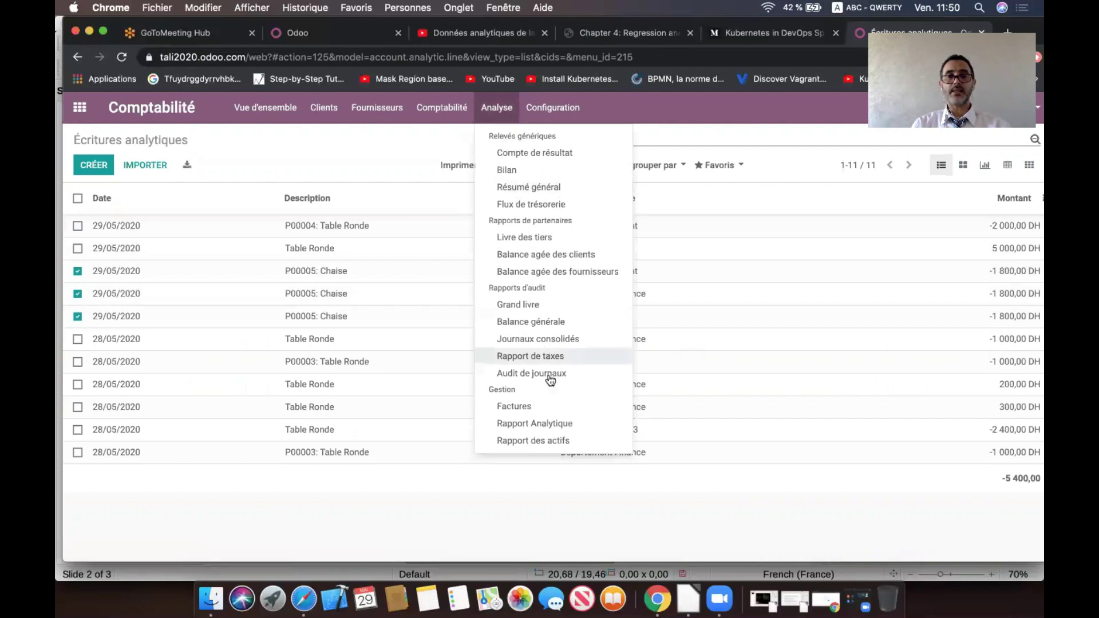
click(535, 424)
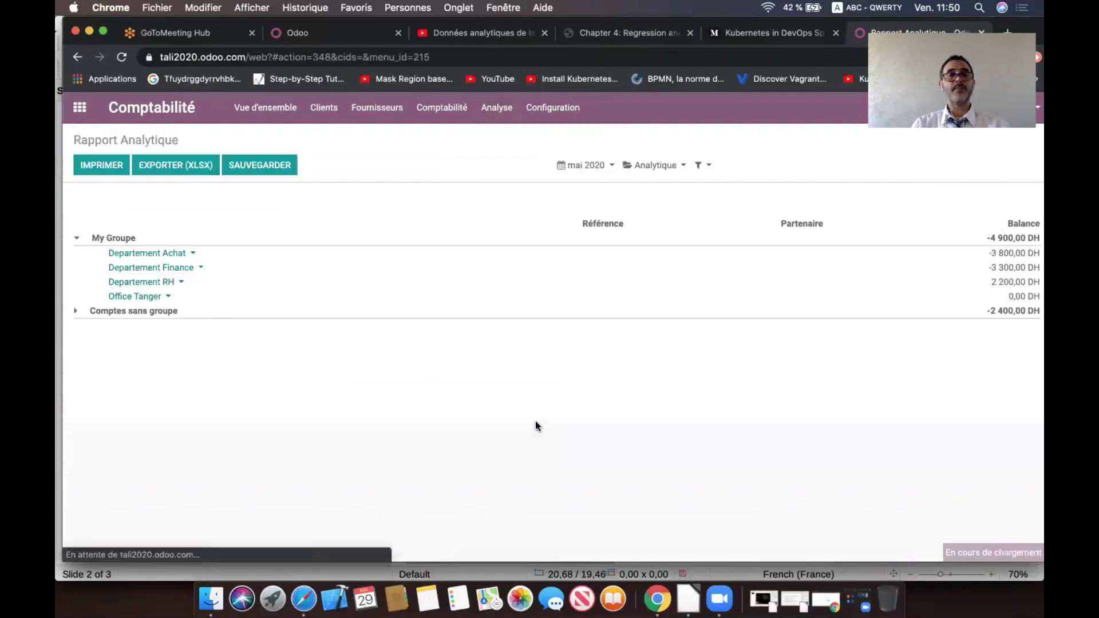
click(710, 167)
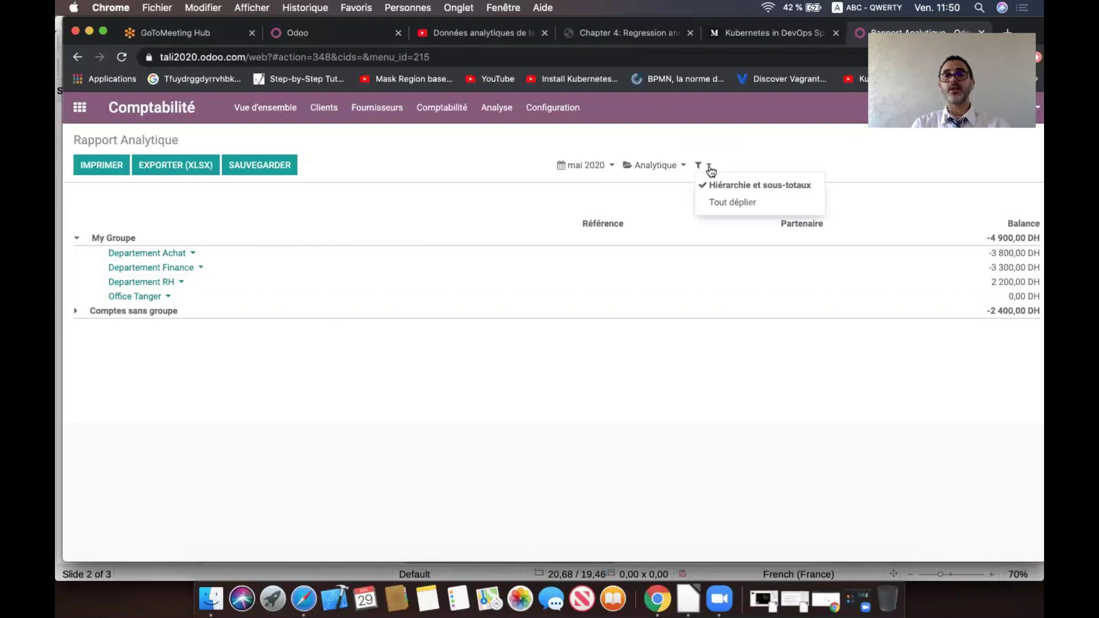
click(710, 167)
click(682, 166)
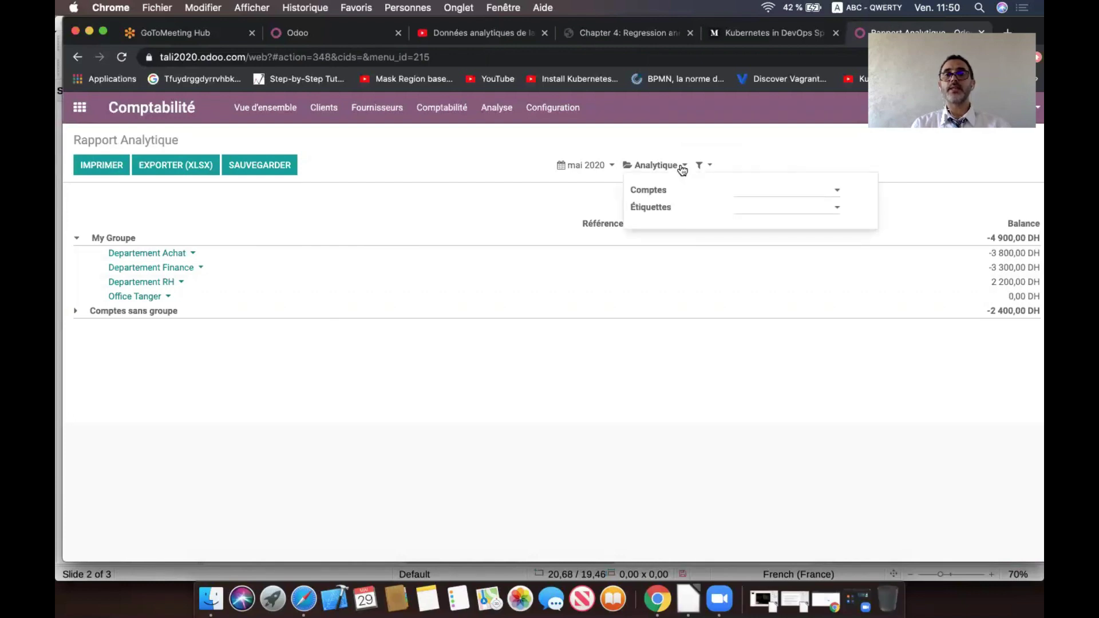
click(797, 213)
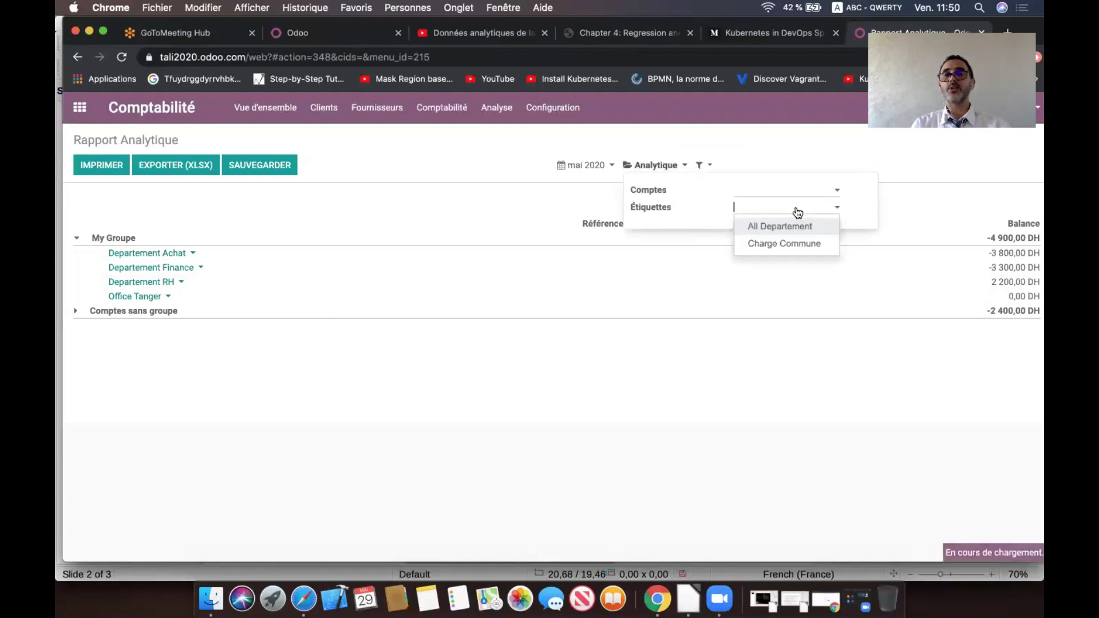
click(801, 245)
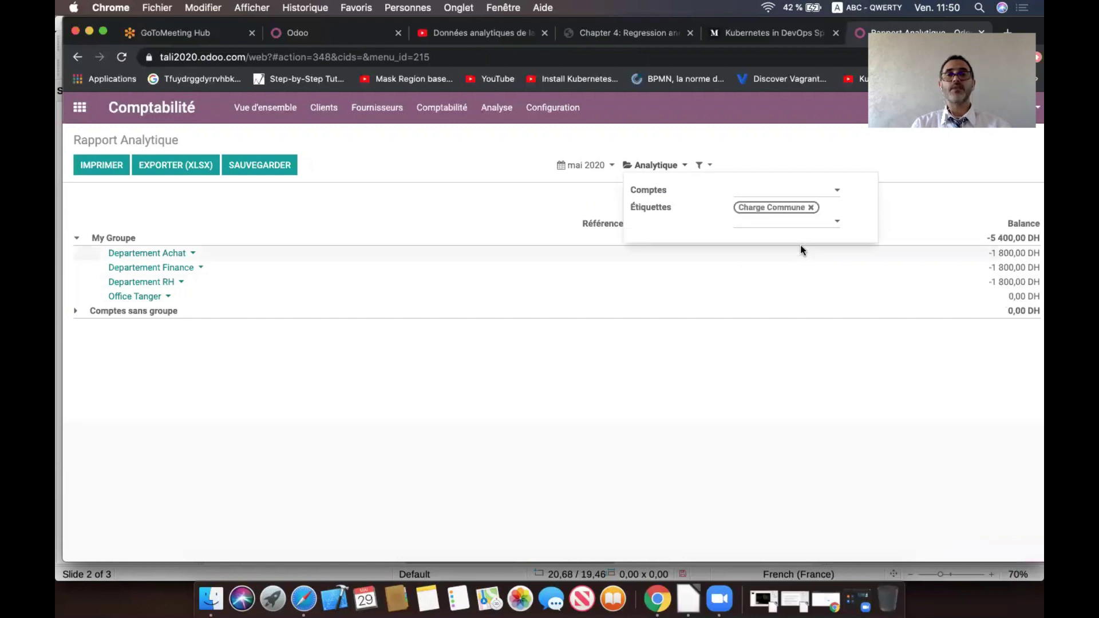
click(689, 352)
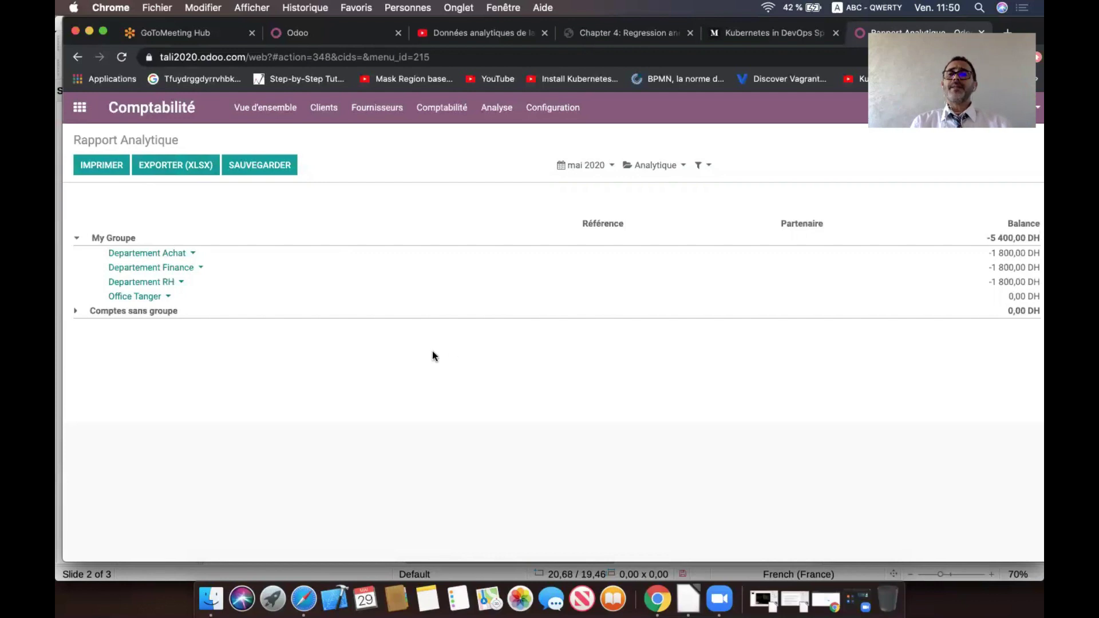
Step: Switch to the Projet application and create a project named Formation Odd 13
click(87, 120)
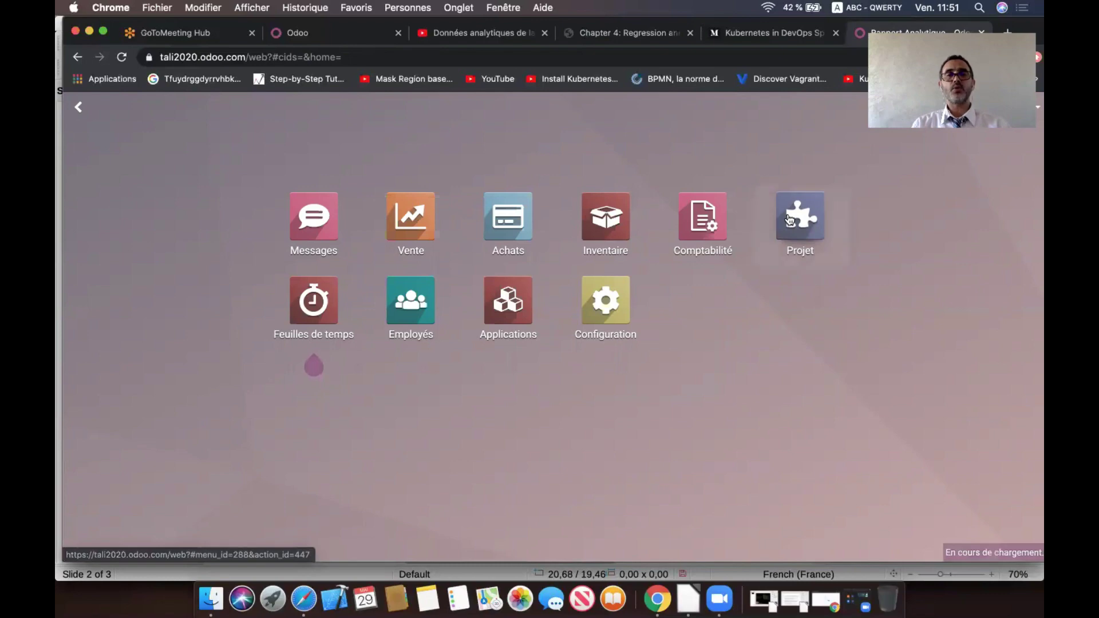
click(790, 220)
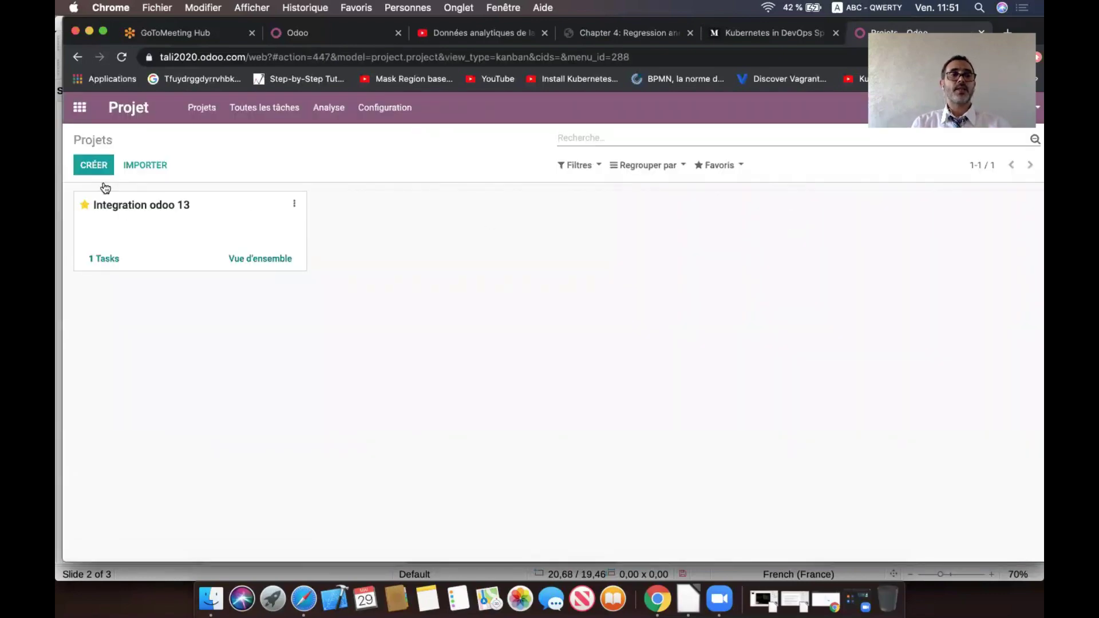
click(94, 167)
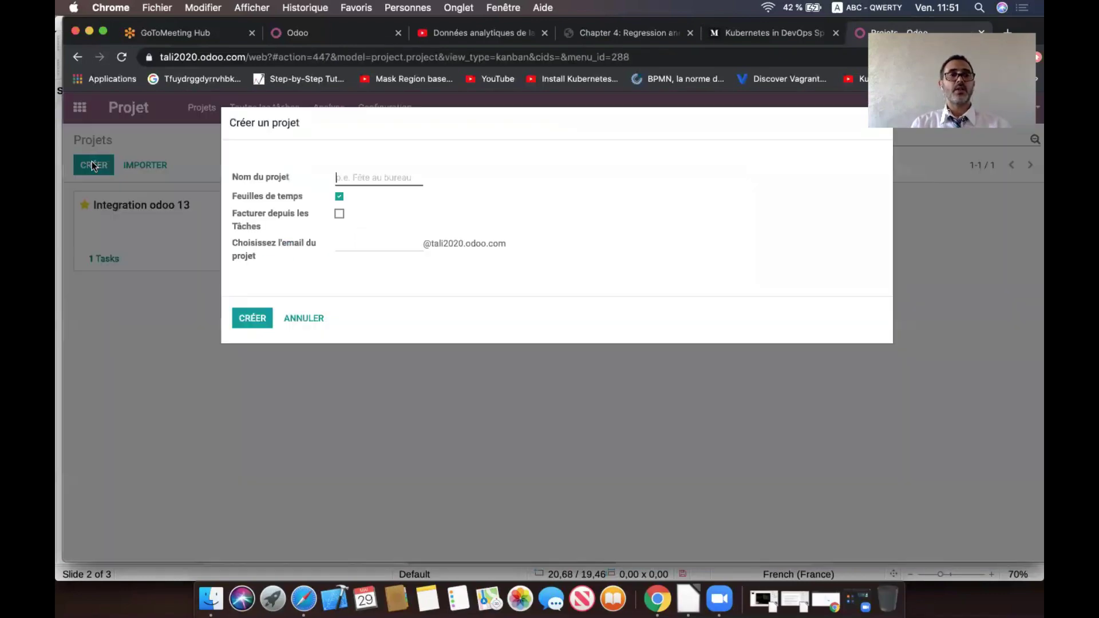
text(F)
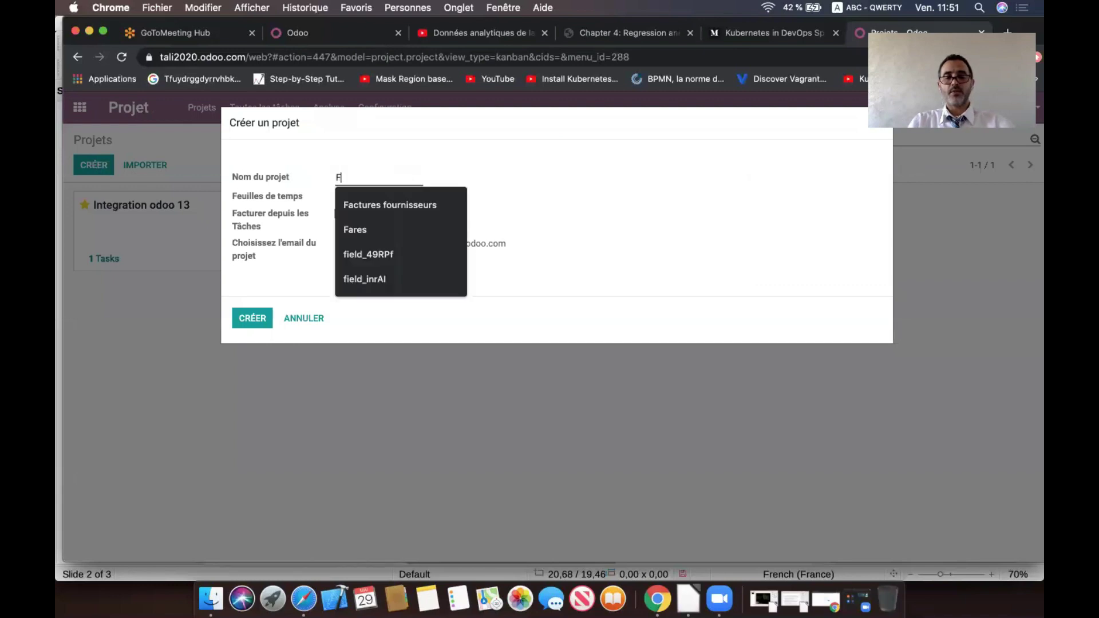
text(omation Odd 13)
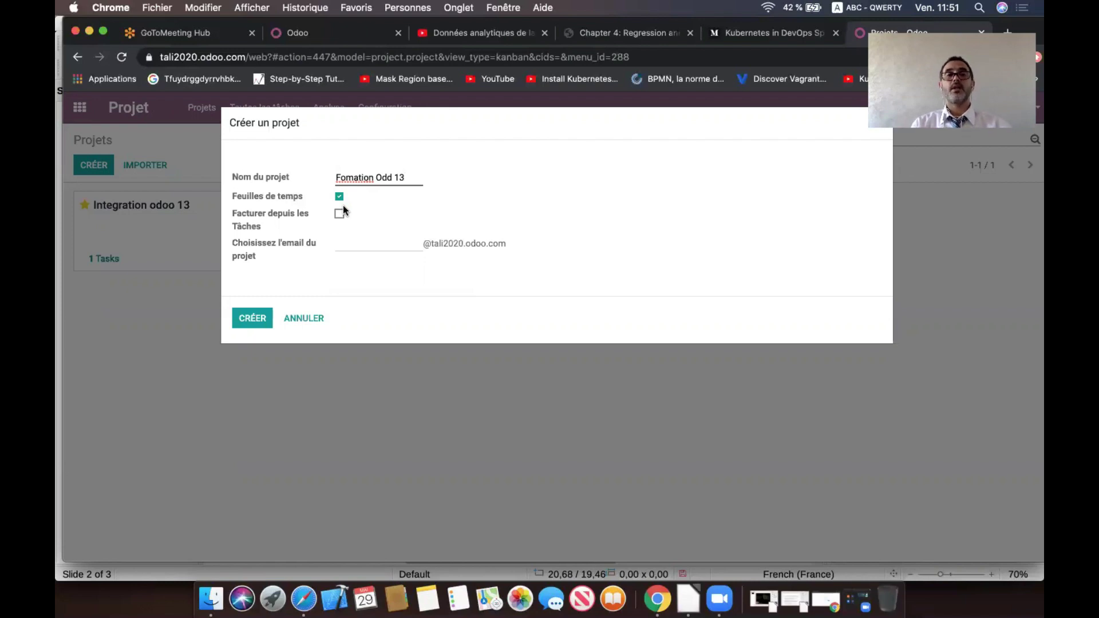
click(345, 176)
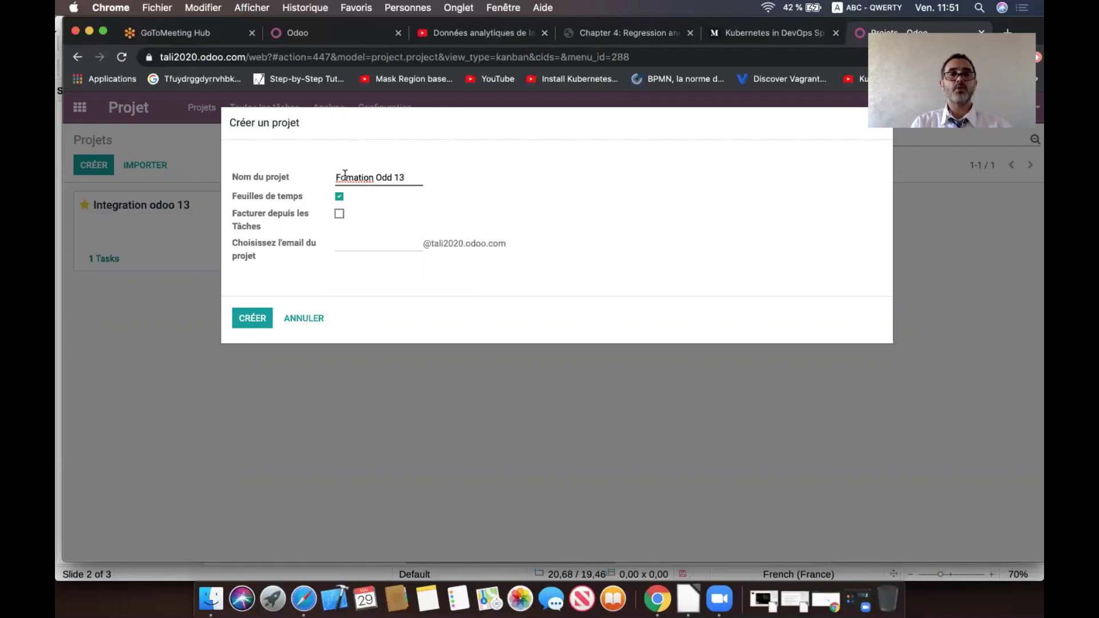
text(r)
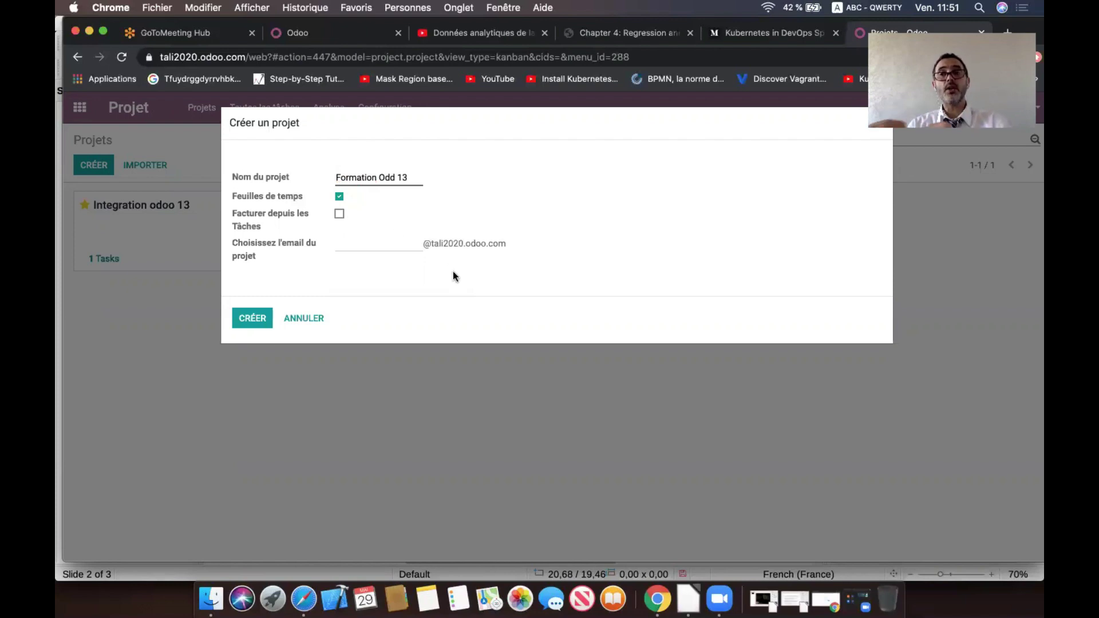
click(252, 318)
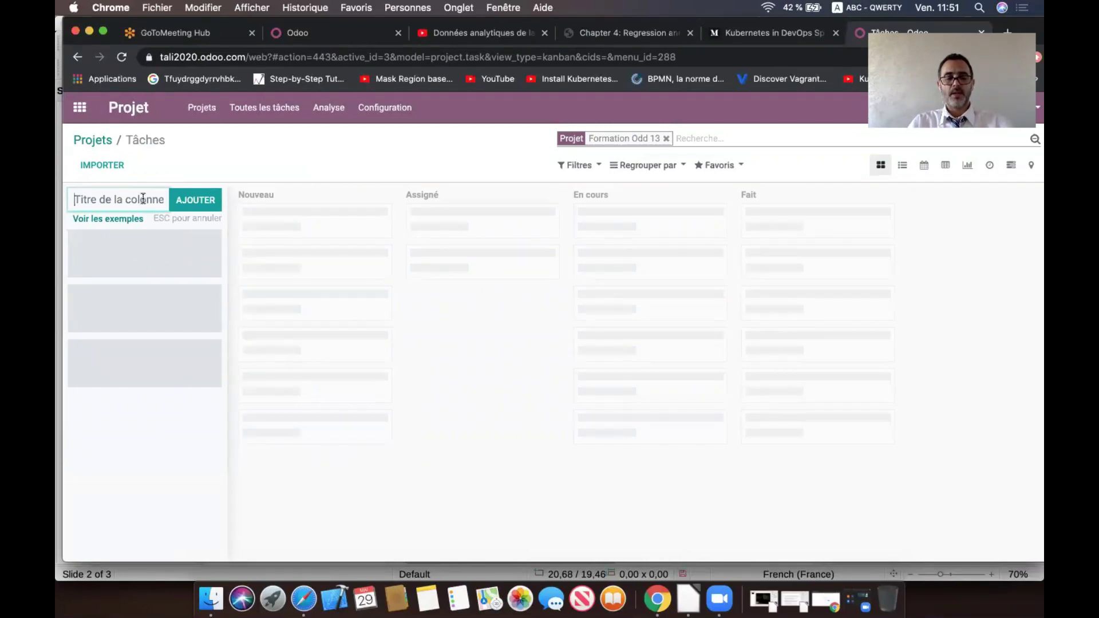
text(Formation)
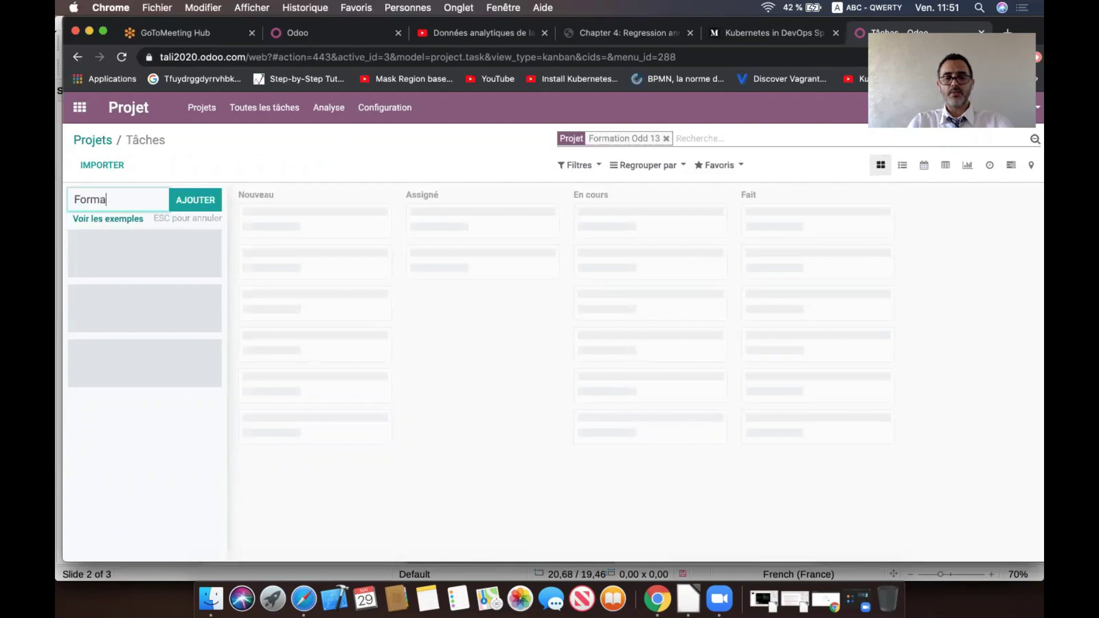
key(BackSpace)
key(BackSpace)
key(BackSpace)
key(BackSpace)
key(BackSpace)
key(BackSpace)
key(BackSpace)
key(BackSpace)
key(BackSpace)
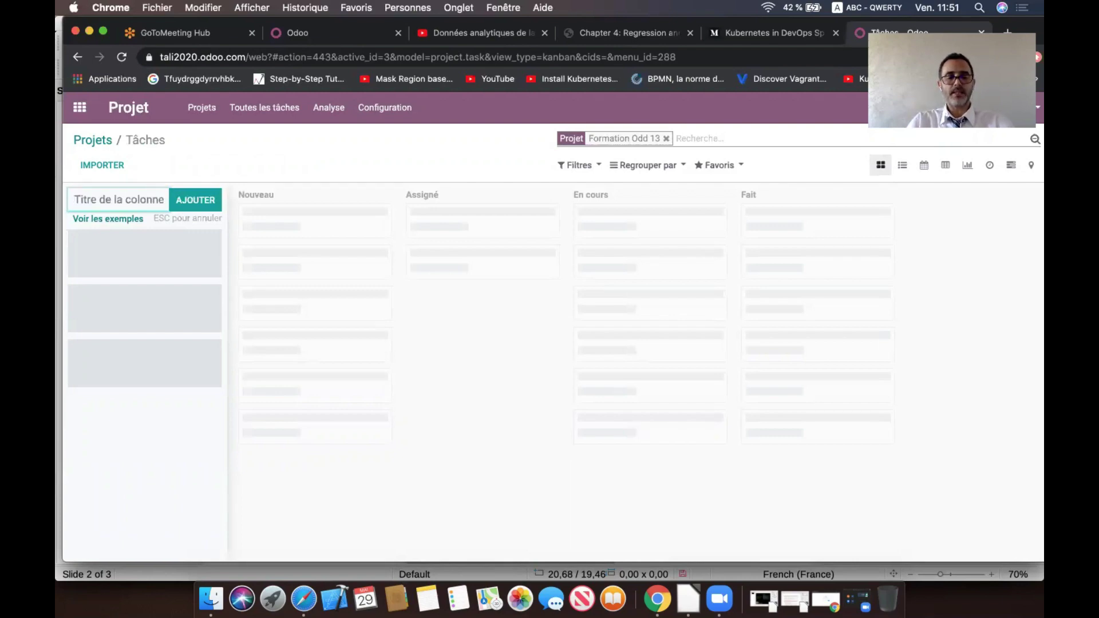
Step: Add a first task column named Initiation to the Formation Odd 13 project
text(Initi)
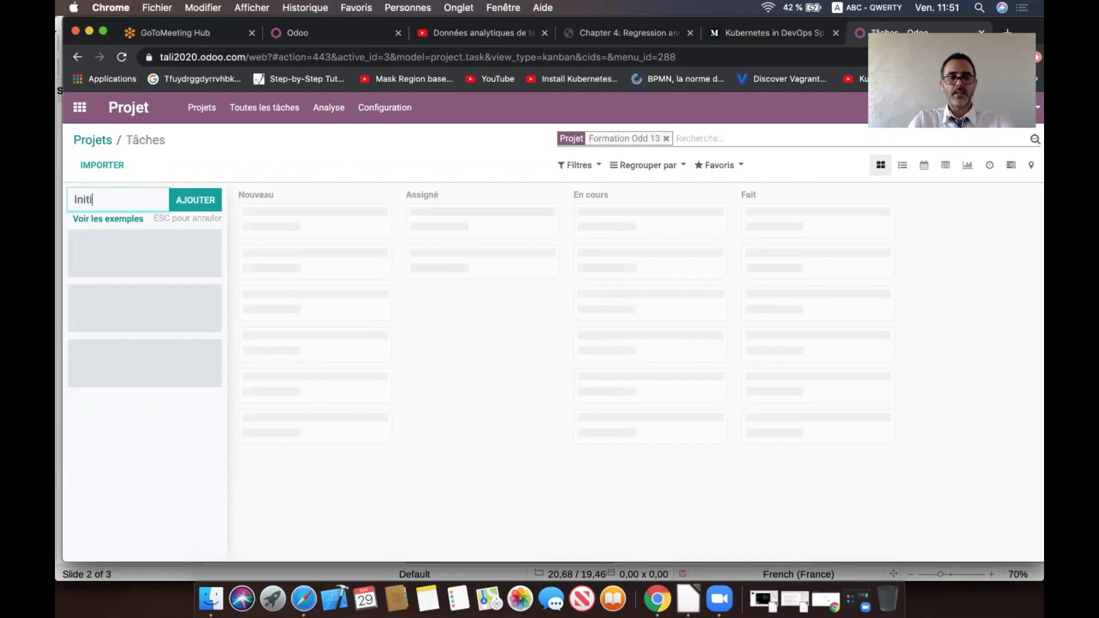
text(tal)
key(BackSpace)
key(BackSpace)
text(ation)
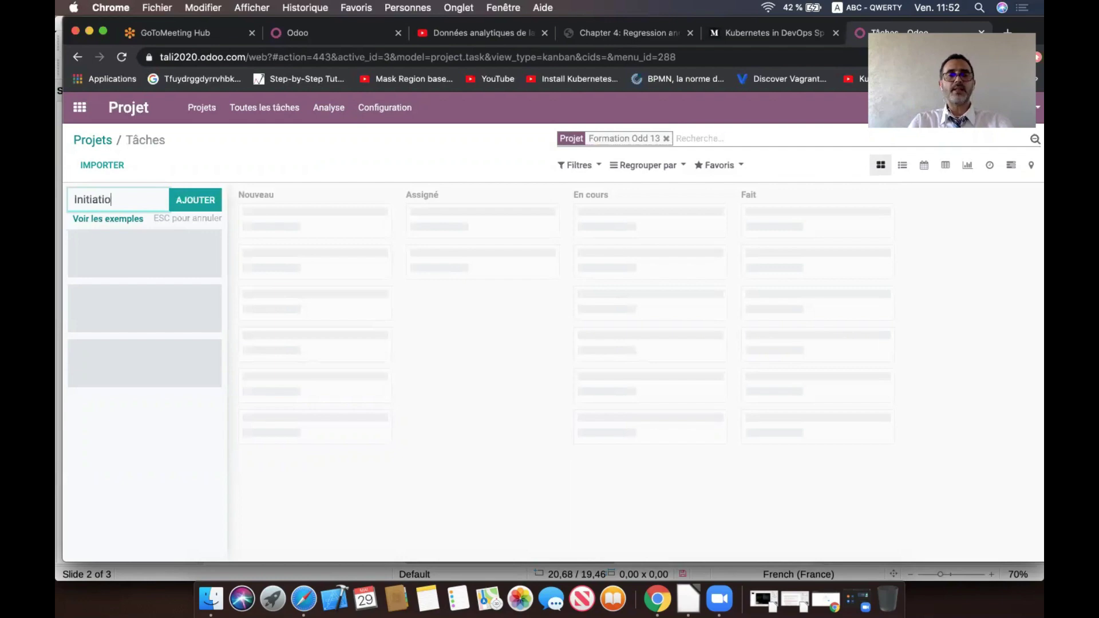
click(193, 201)
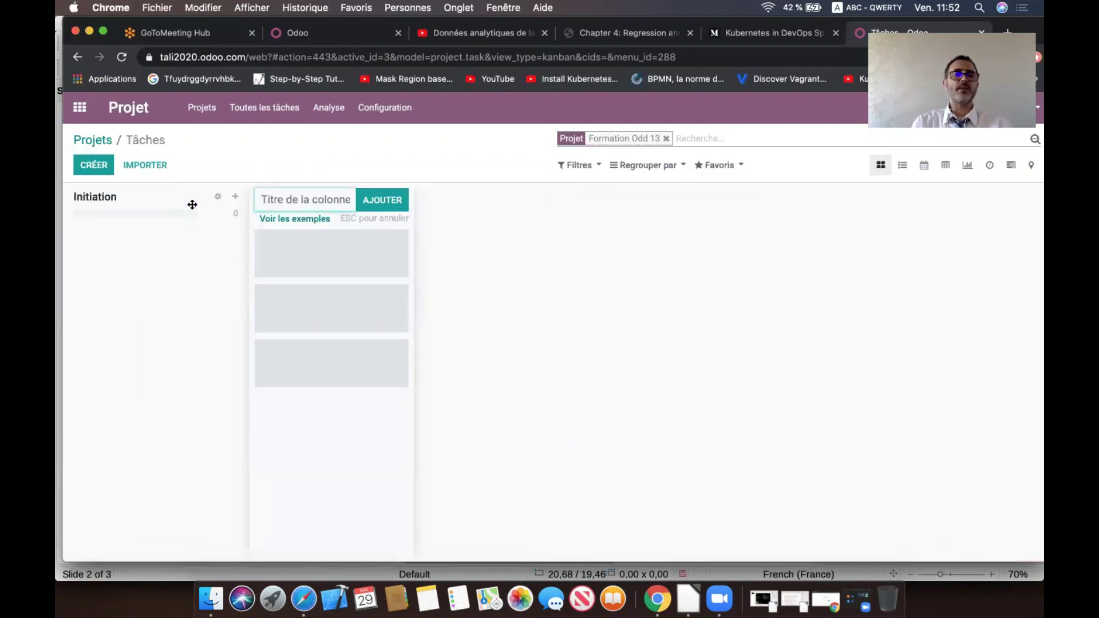
Step: Add a second task column named Formation beside the Initiation column
text(Formation)
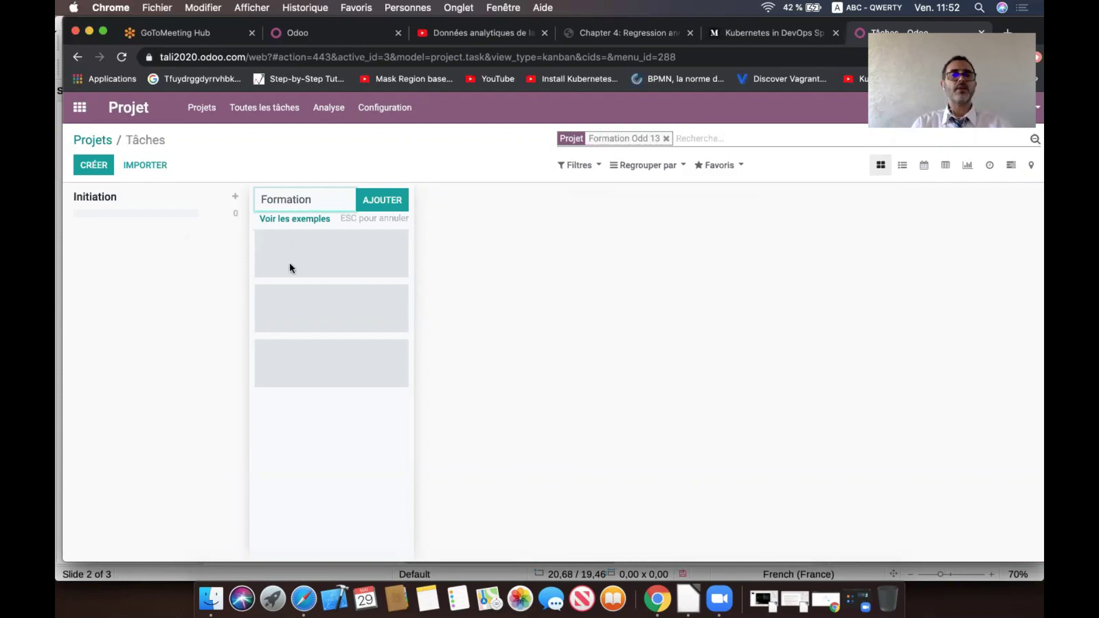
click(504, 289)
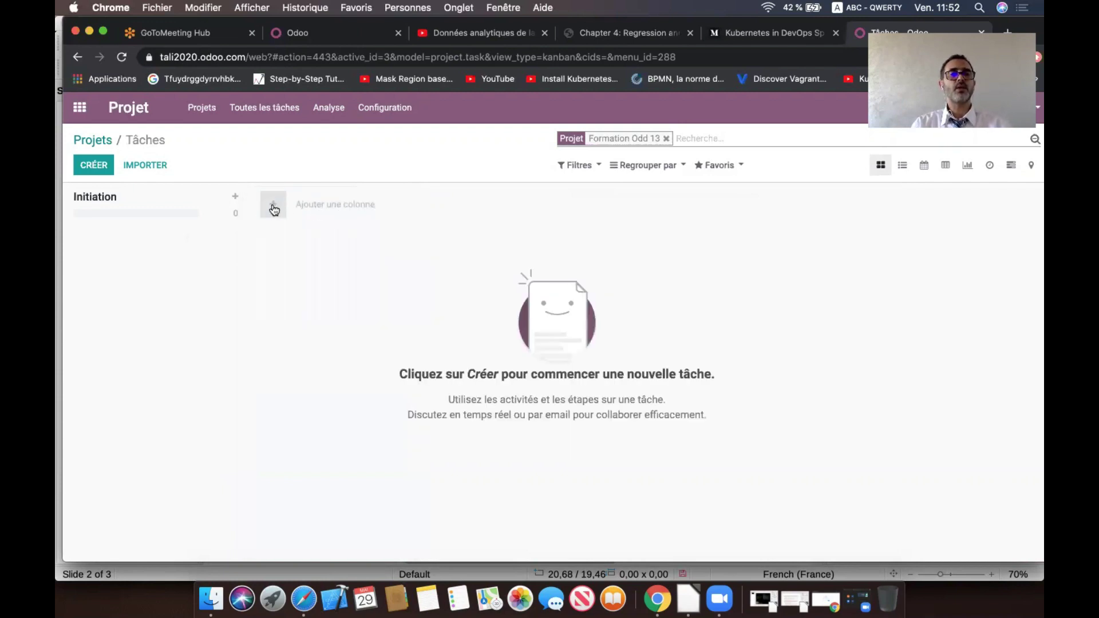
click(273, 207)
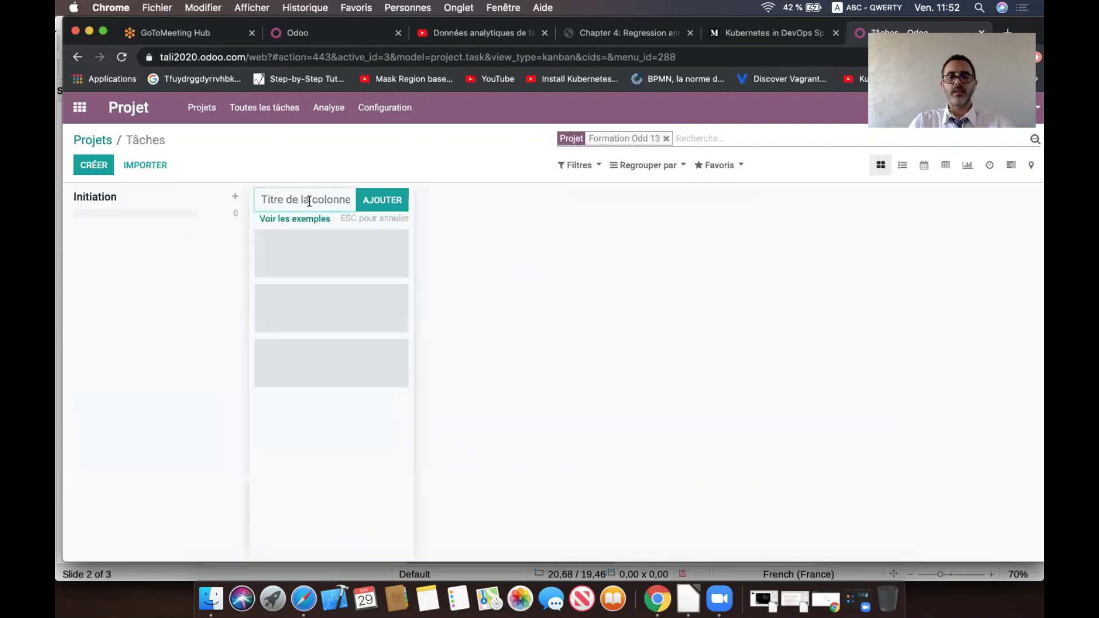
text(Formation)
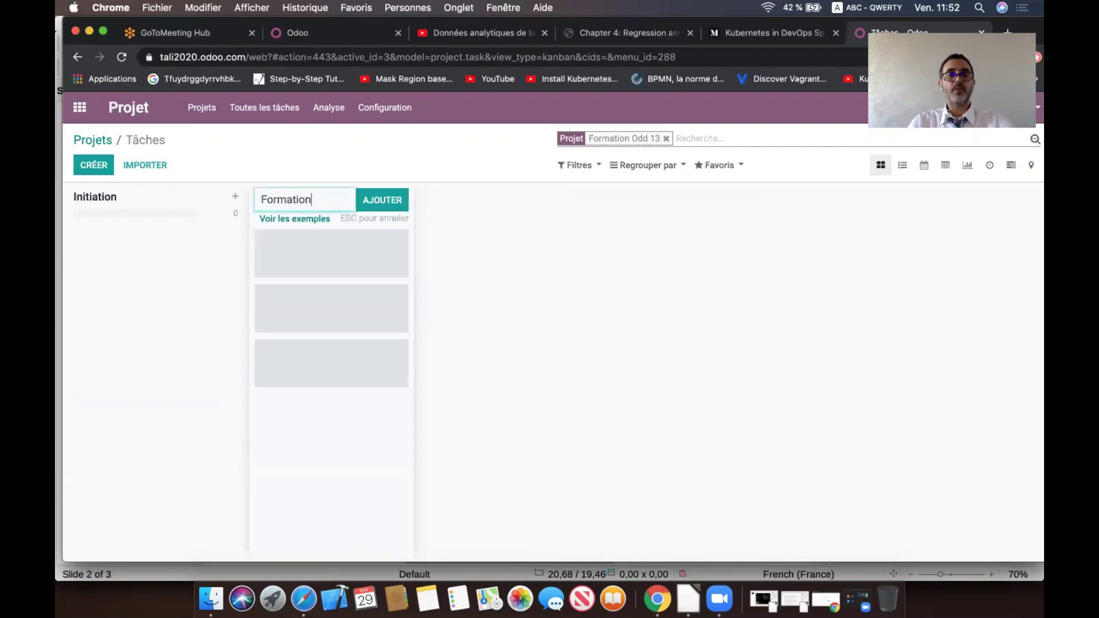
click(390, 205)
click(130, 315)
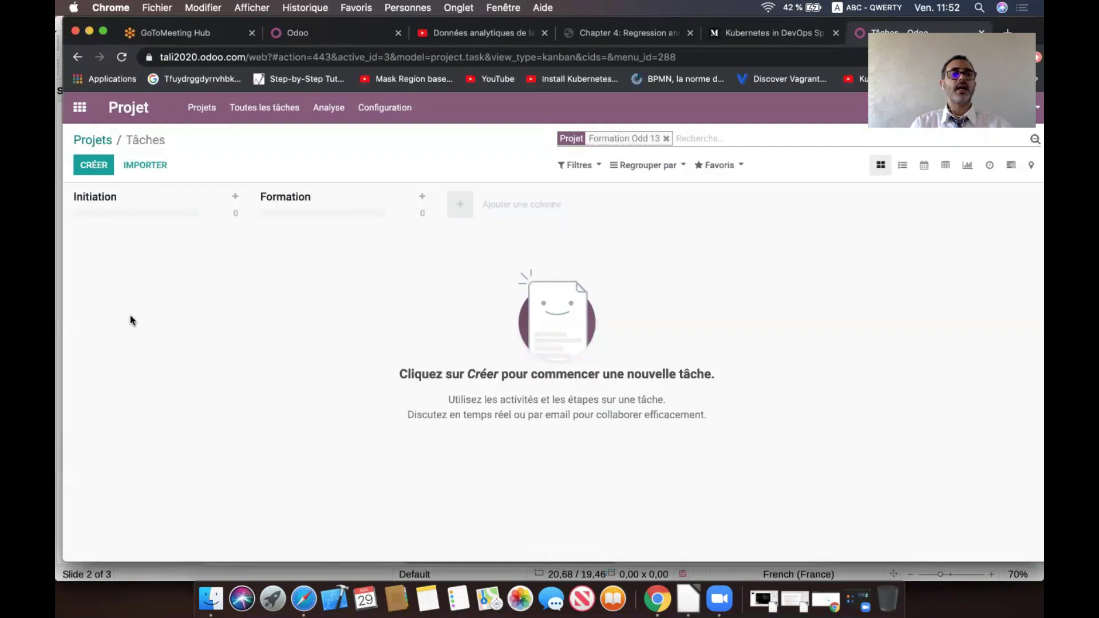
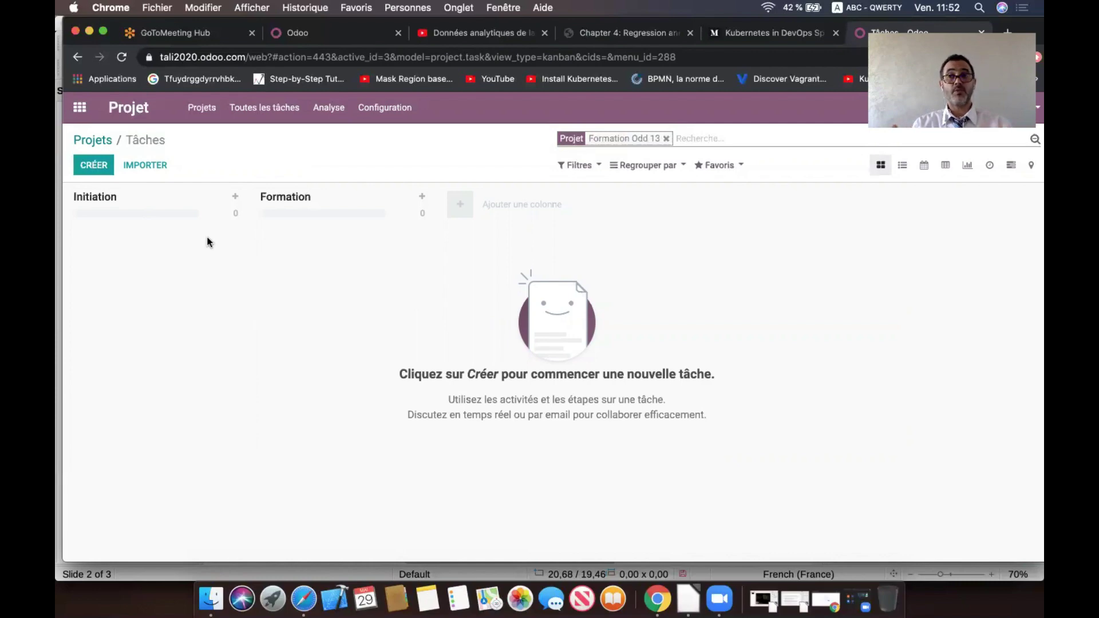
Step: Switch to the Inventaire application and start a new article named Formation with the article type Service
click(79, 107)
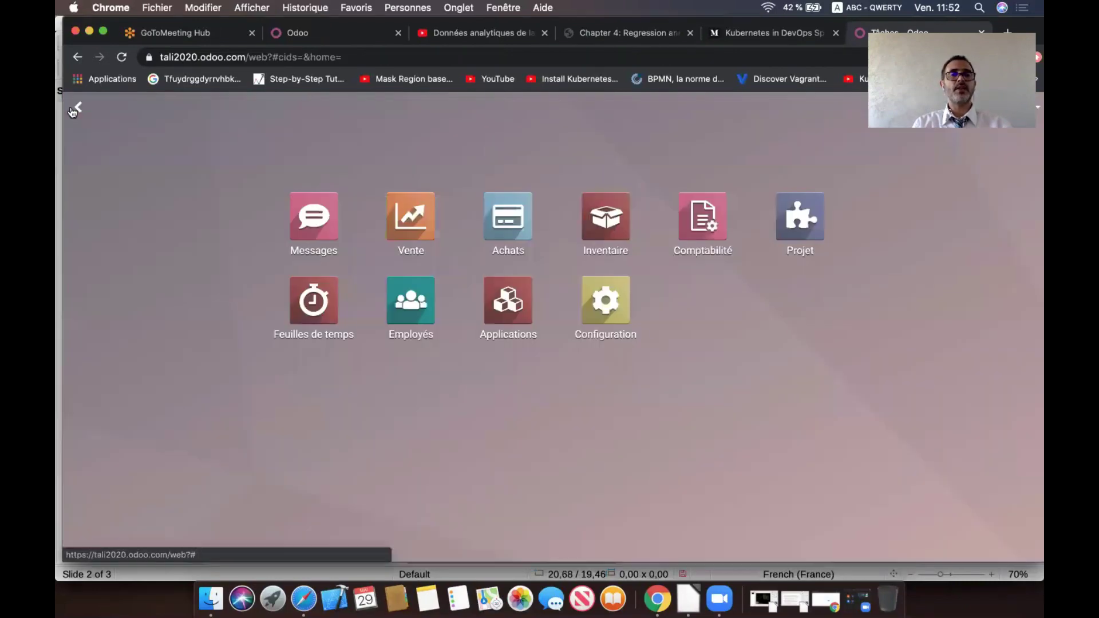
click(601, 226)
click(397, 115)
click(396, 137)
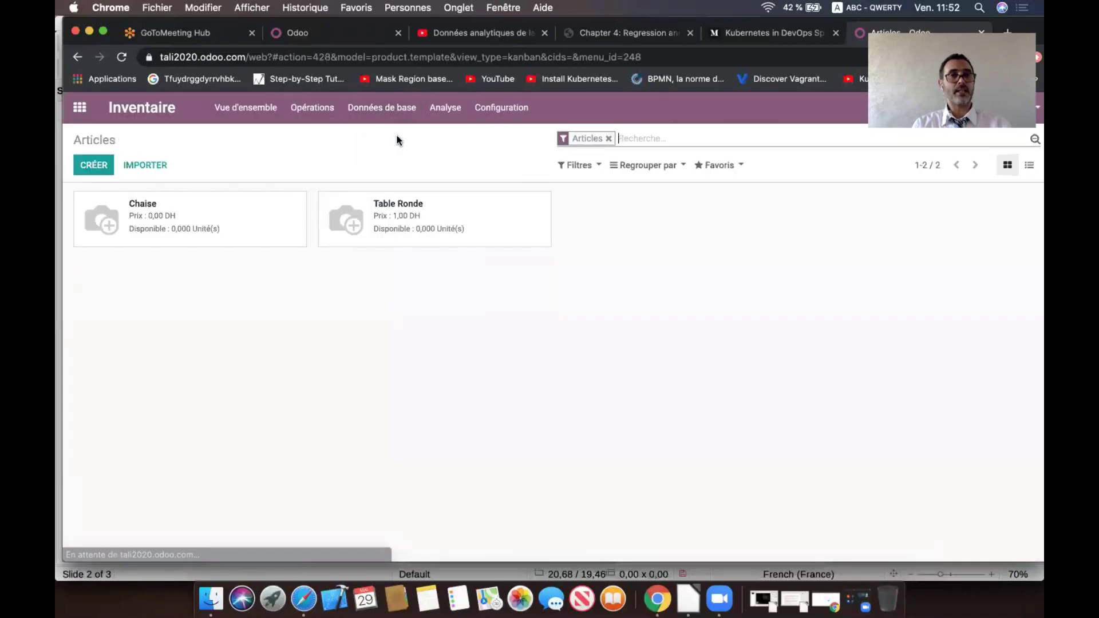
click(111, 167)
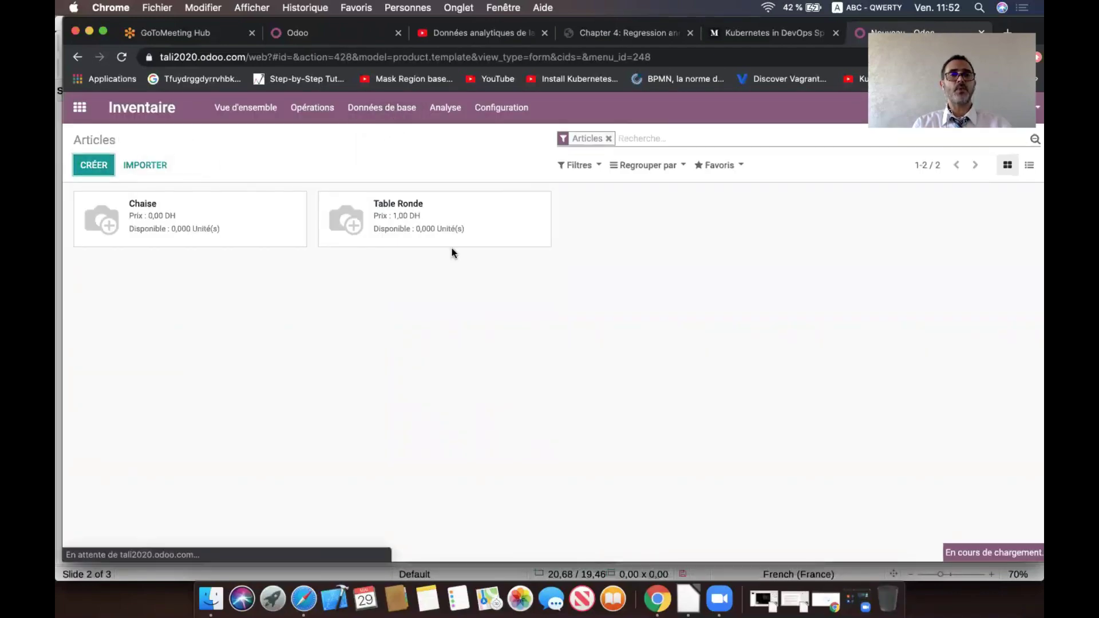
text(Form)
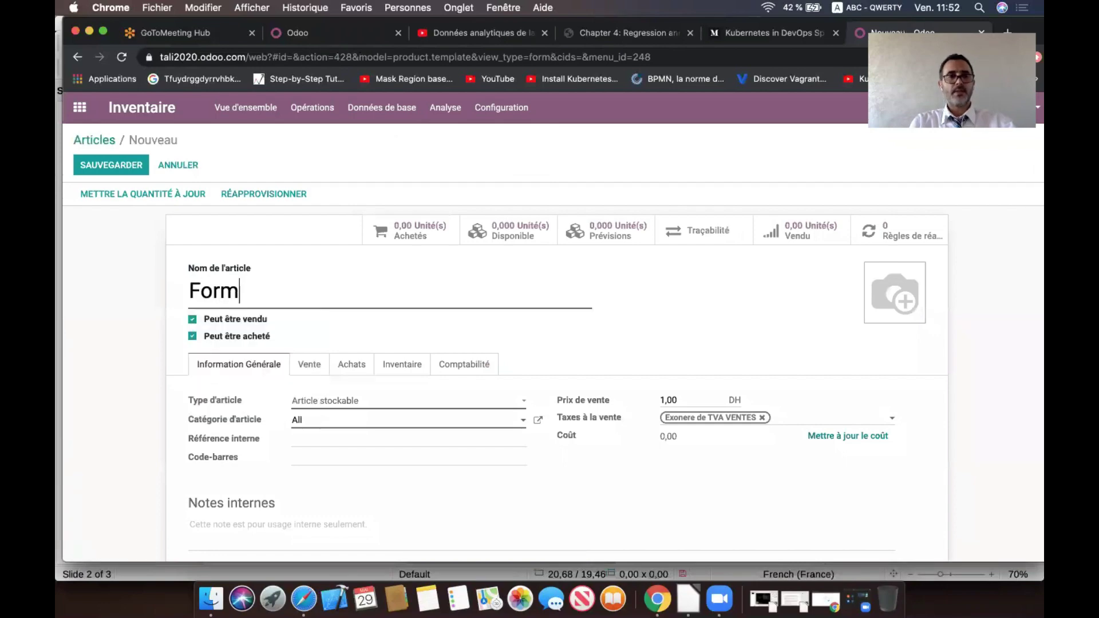
text(ation)
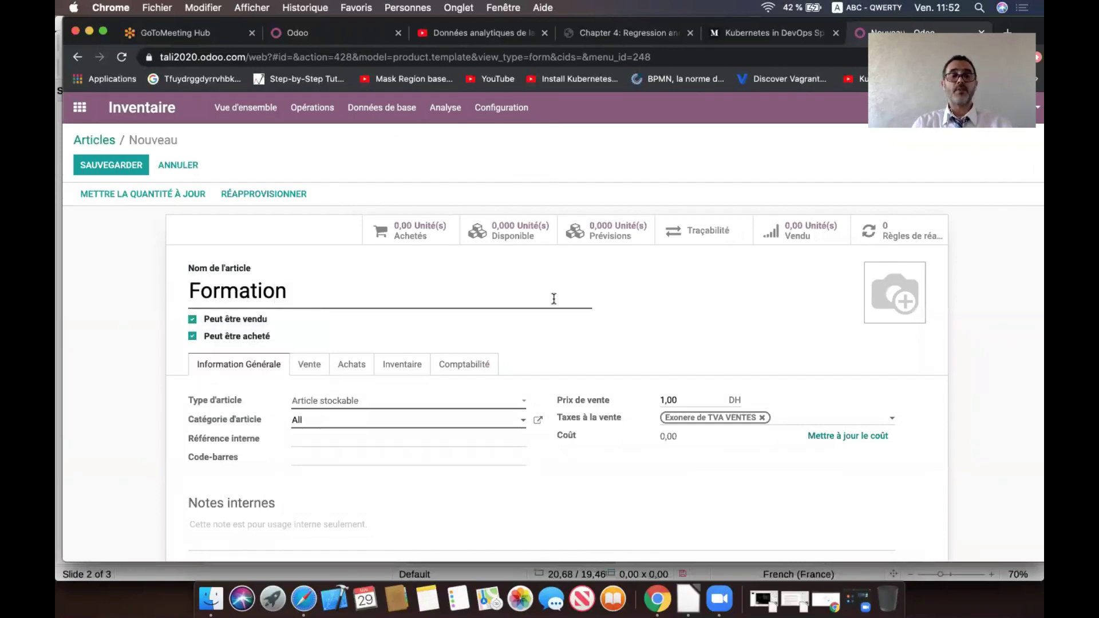
click(452, 403)
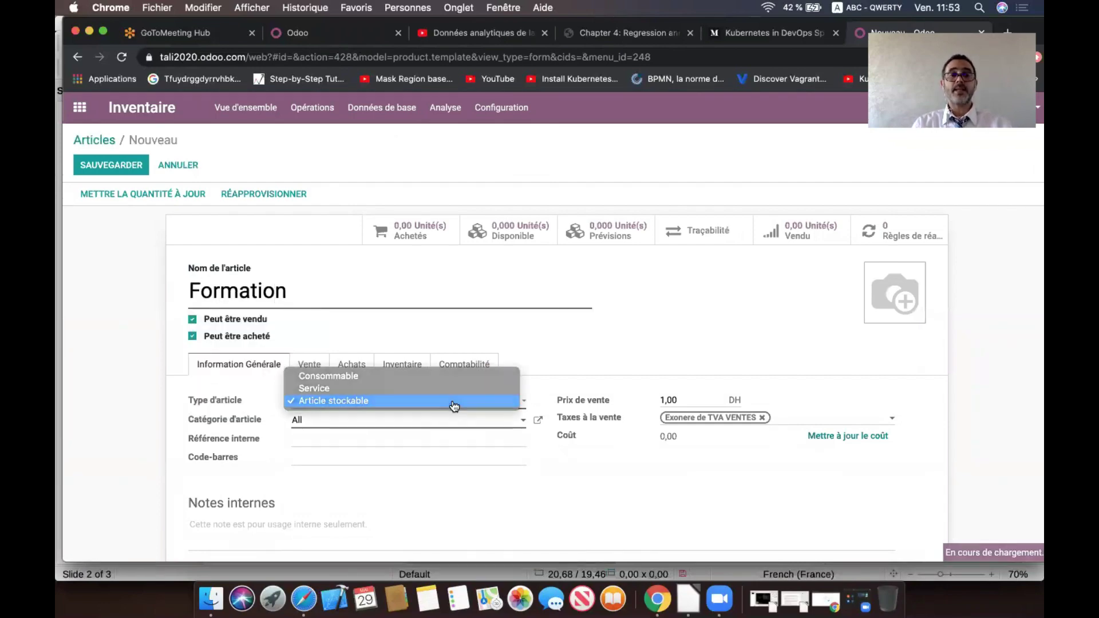
click(418, 389)
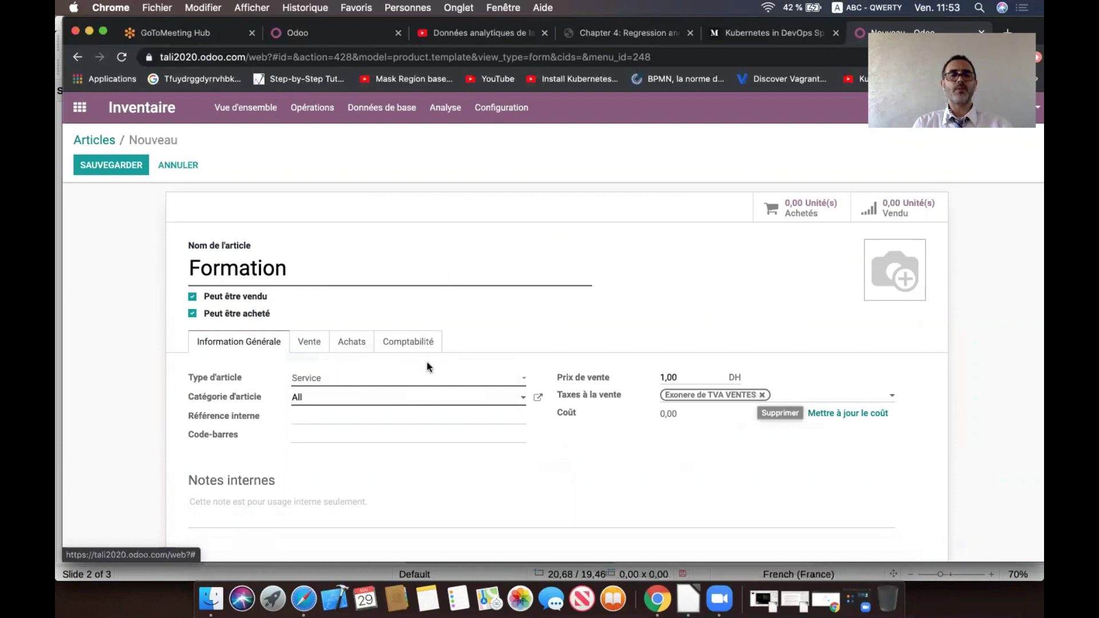
Step: Set the Formation article's service tracking to create a task in the existing project Formation Odd 13, and save the article
click(312, 345)
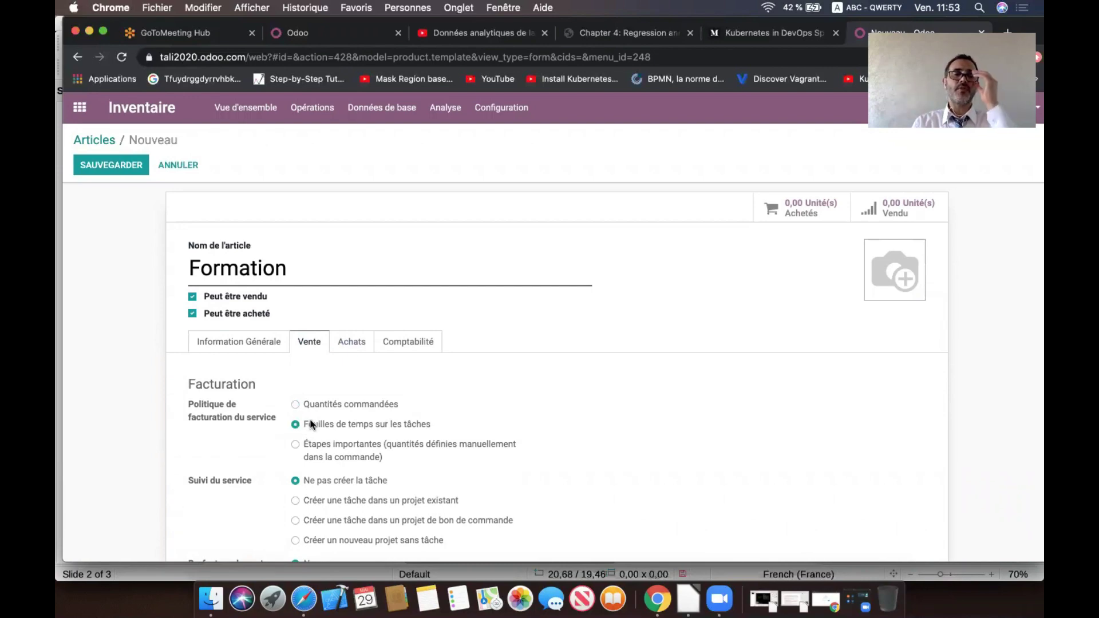
click(250, 342)
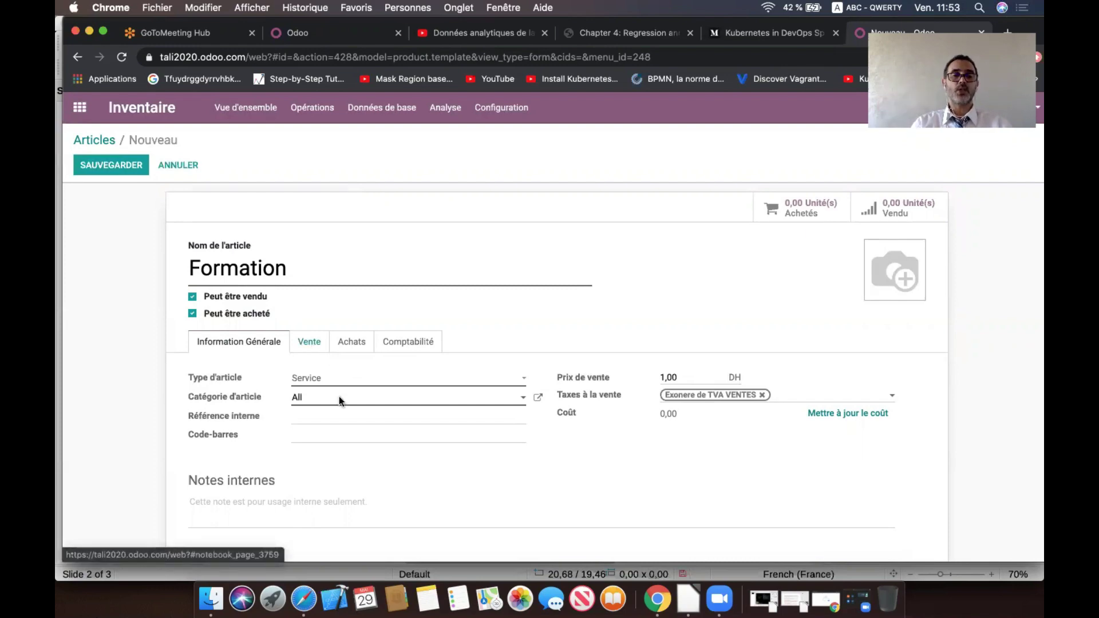
click(308, 344)
scroll(483, 472, down, 3)
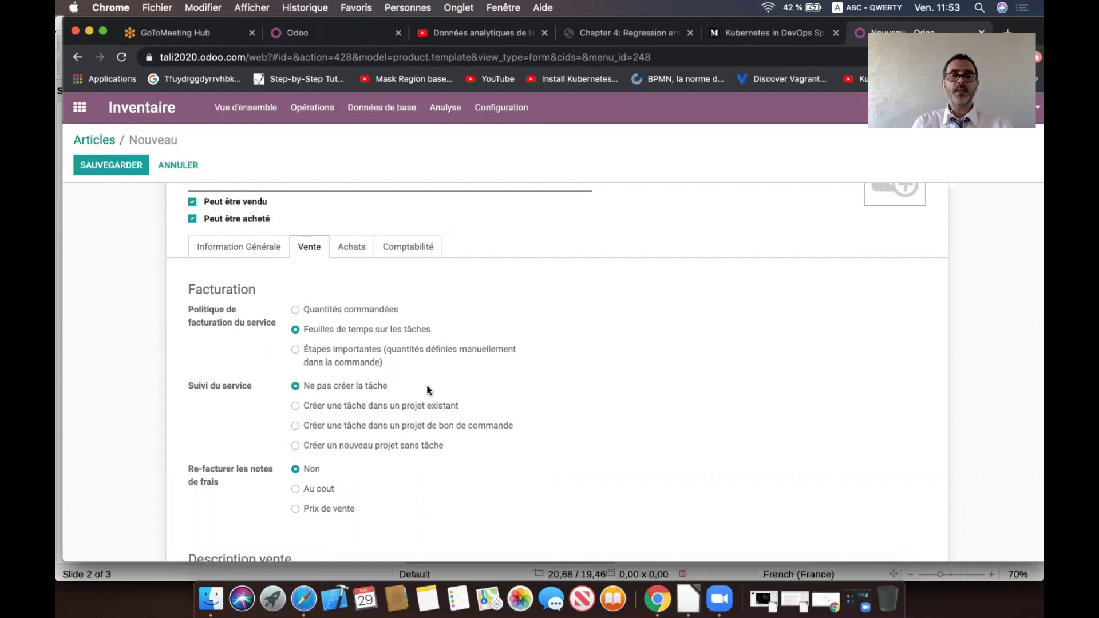
click(305, 406)
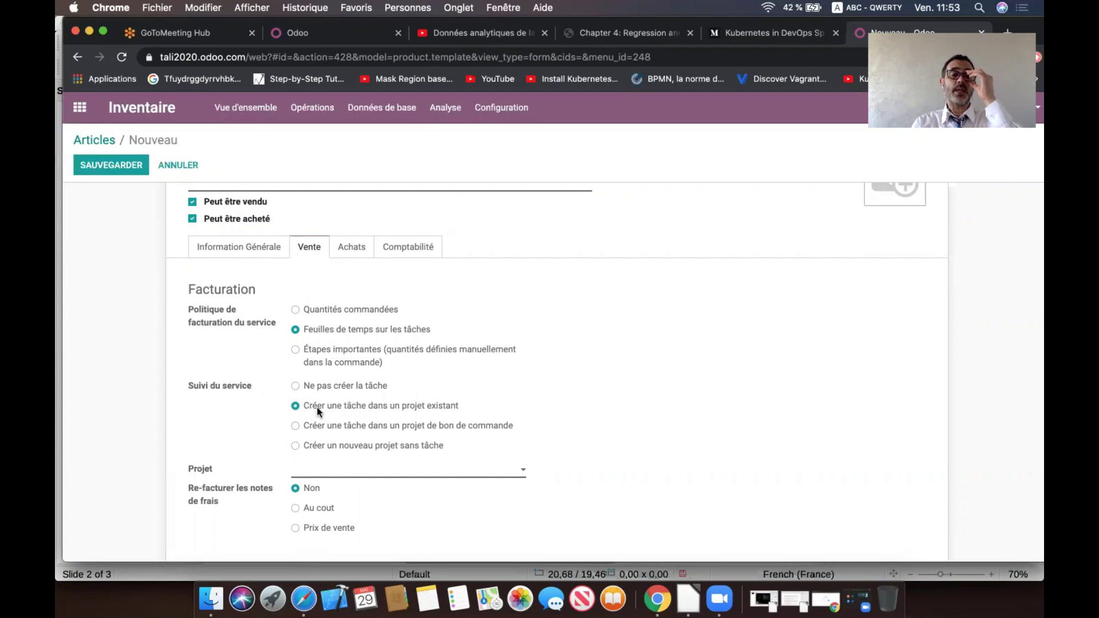
click(383, 475)
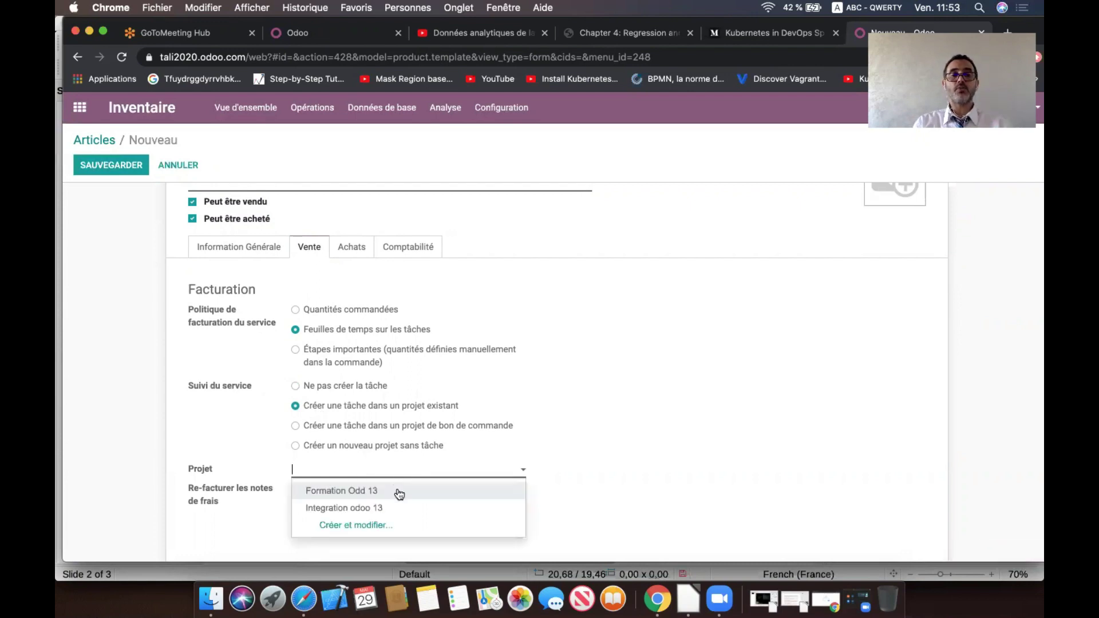
click(361, 492)
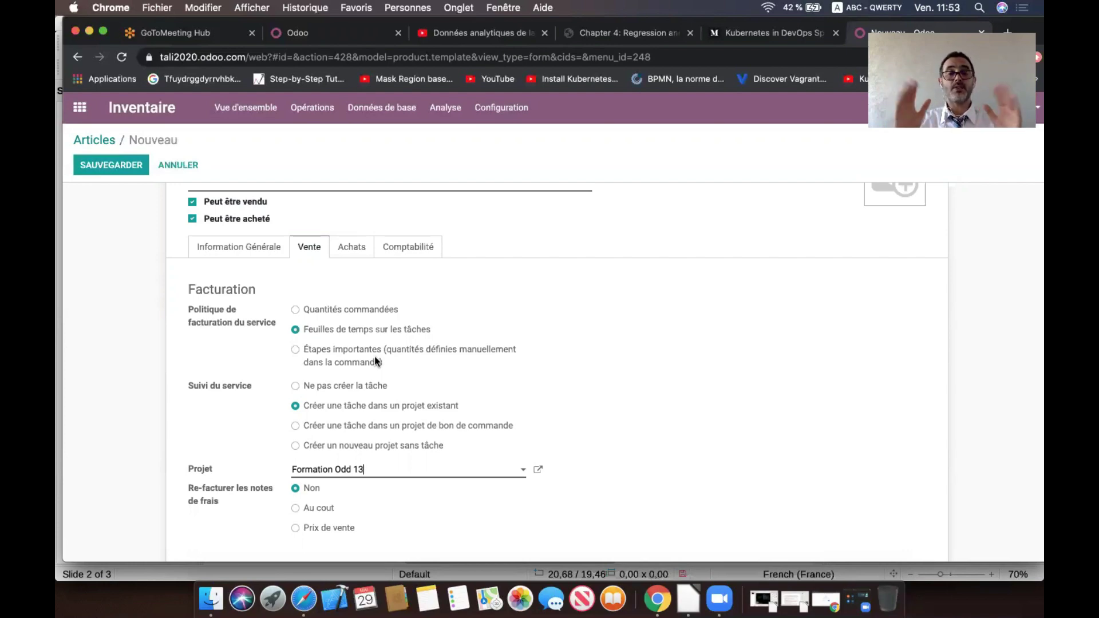
scroll(374, 356, up, 2)
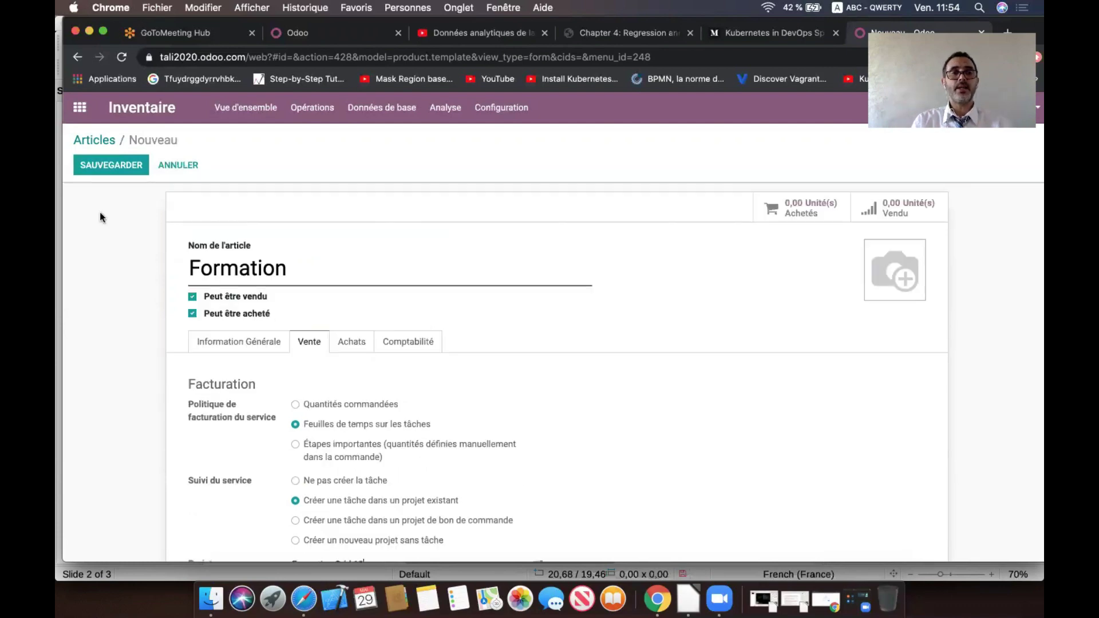
click(107, 164)
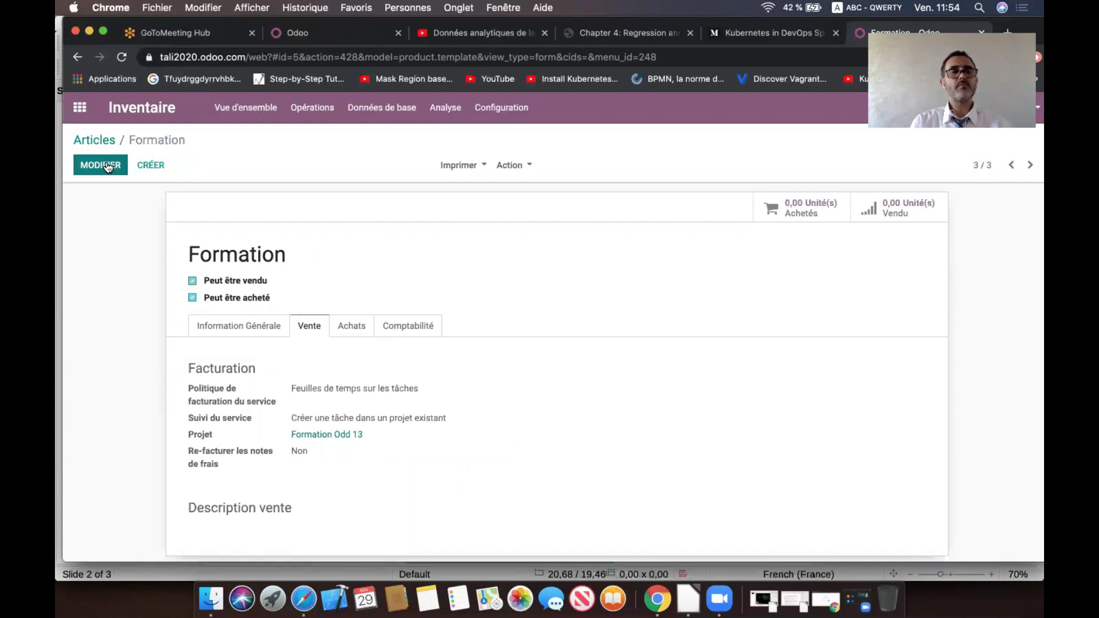
Step: In the Employés application, examine the employee's hourly timesheet cost in the HR settings and save the record
click(80, 109)
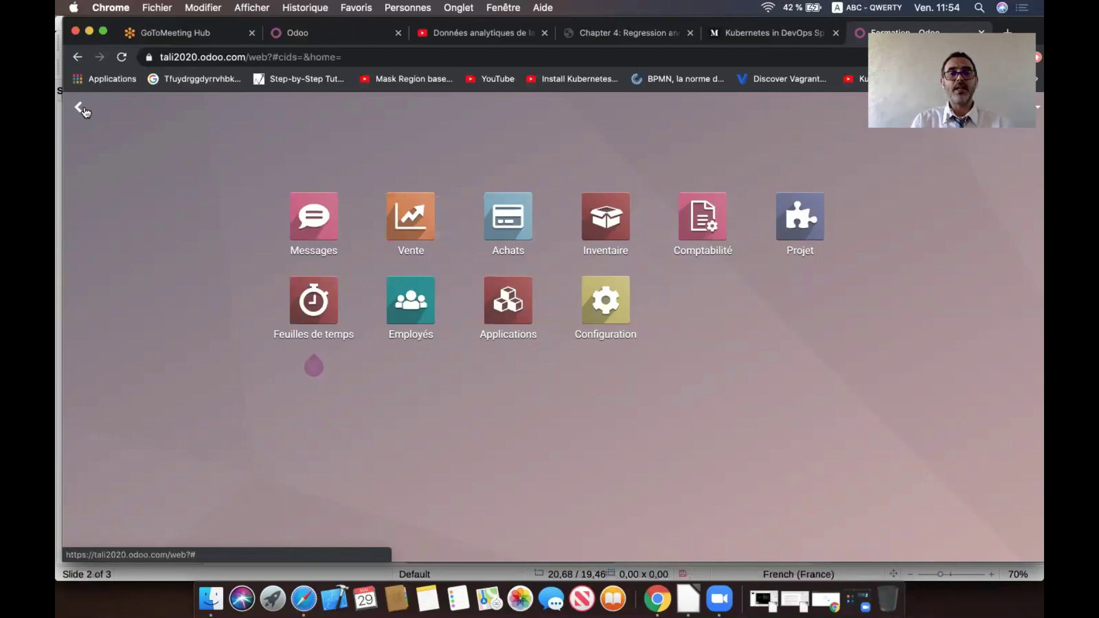
click(405, 299)
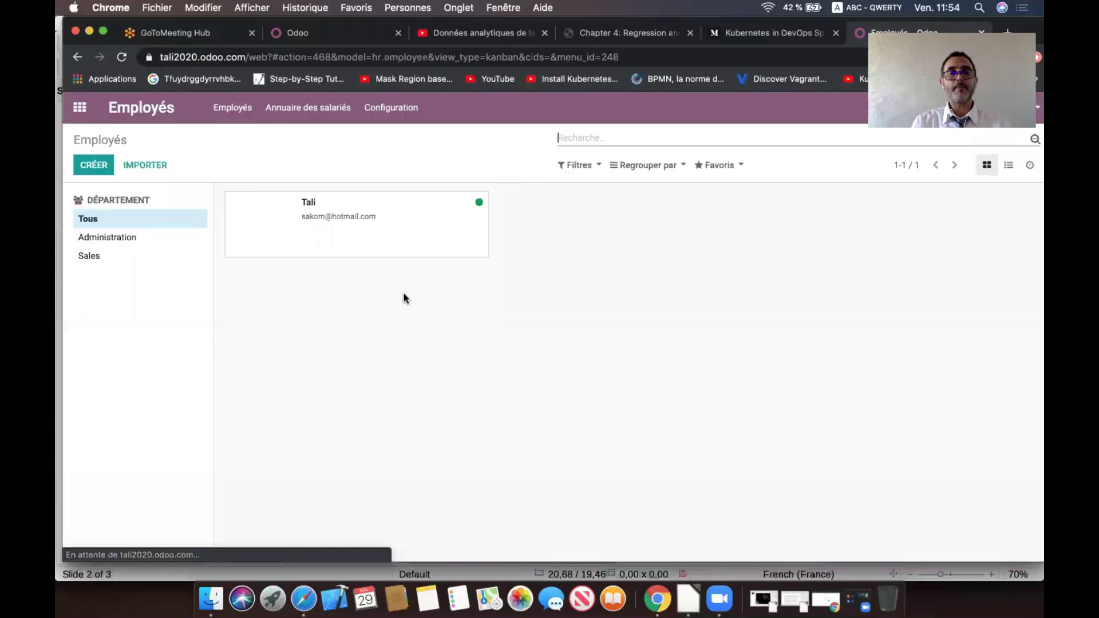
click(373, 240)
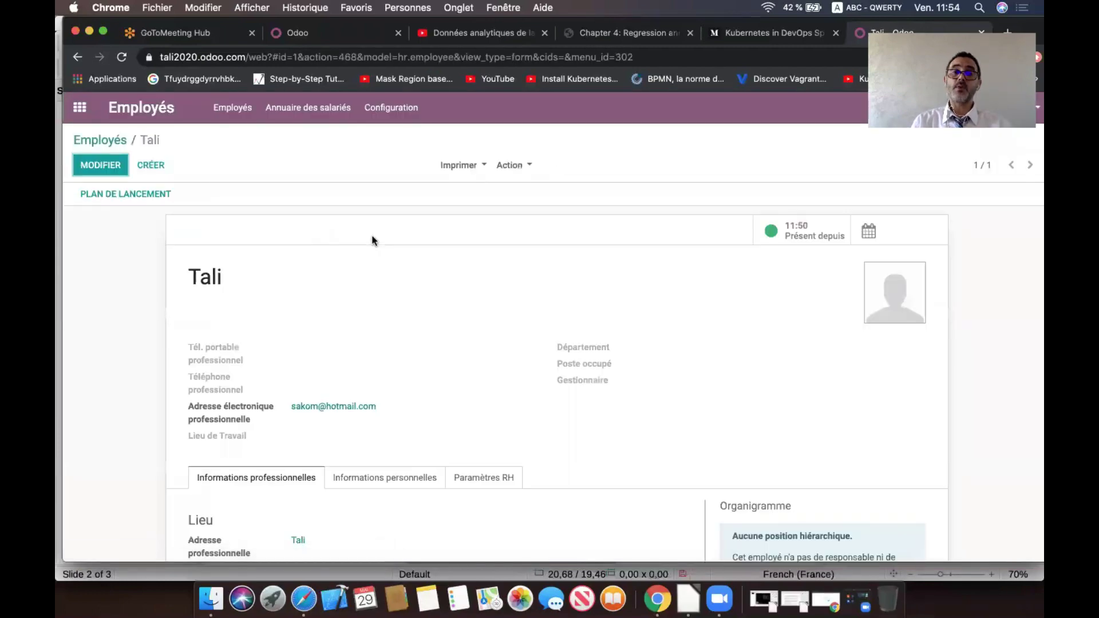
click(114, 171)
scroll(475, 281, down, 5)
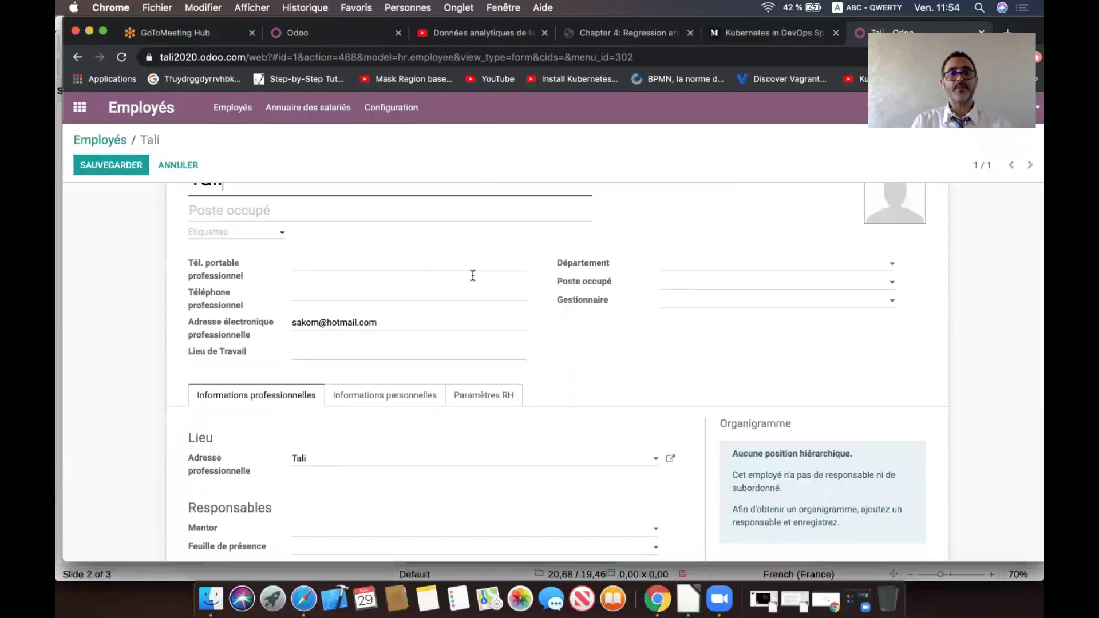
scroll(475, 281, up, 2)
click(483, 431)
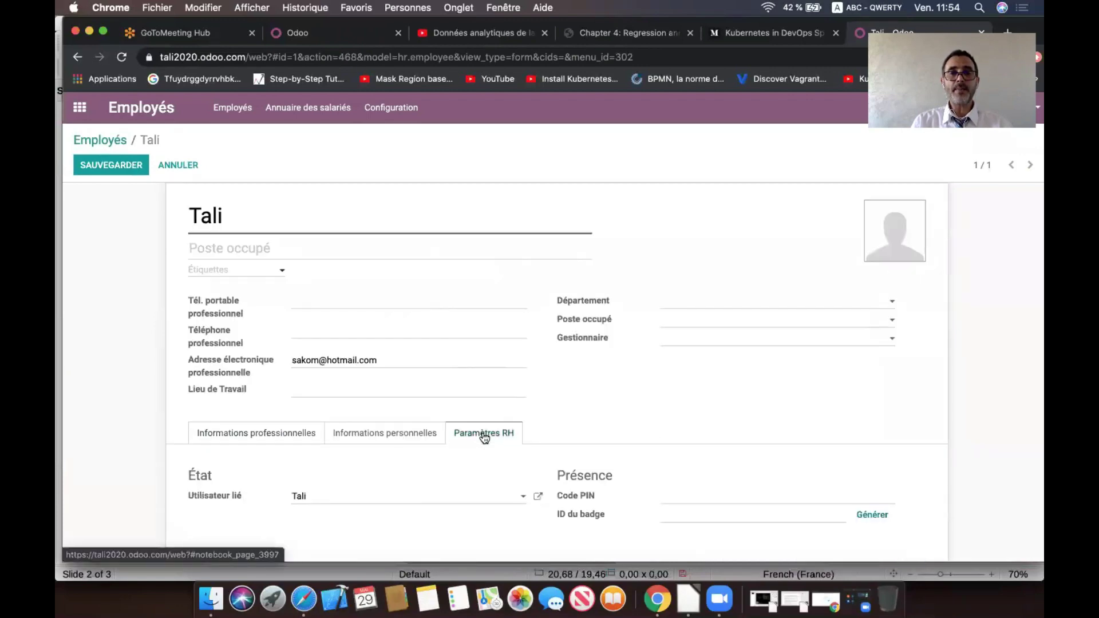
scroll(72, 364, down, 3)
scroll(72, 359, down, 1)
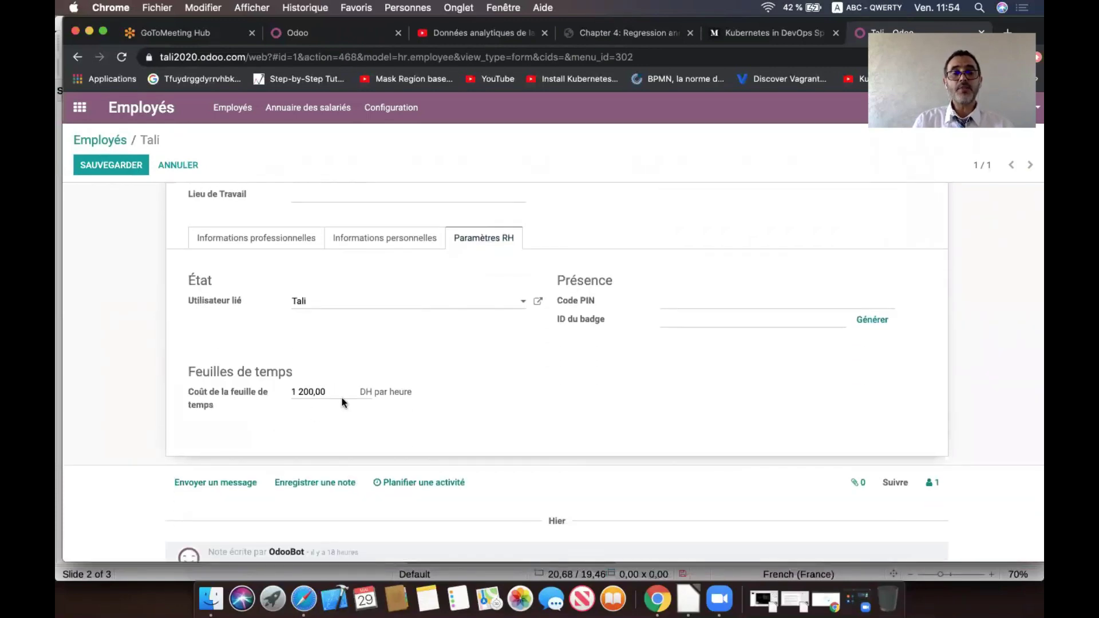
drag(336, 391, 257, 390)
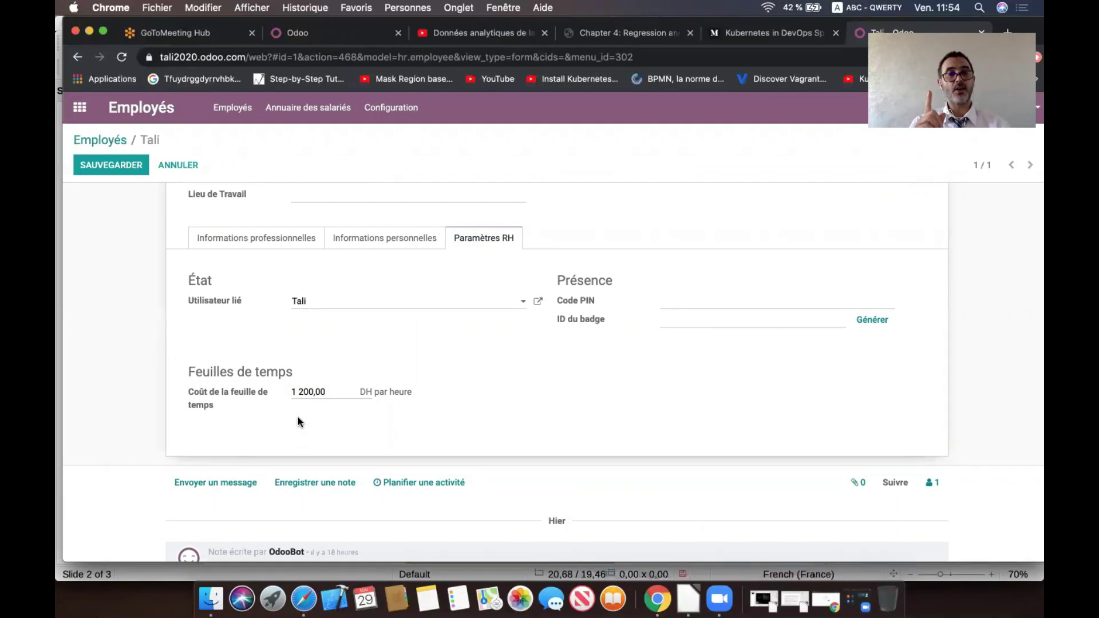
scroll(298, 418, up, 5)
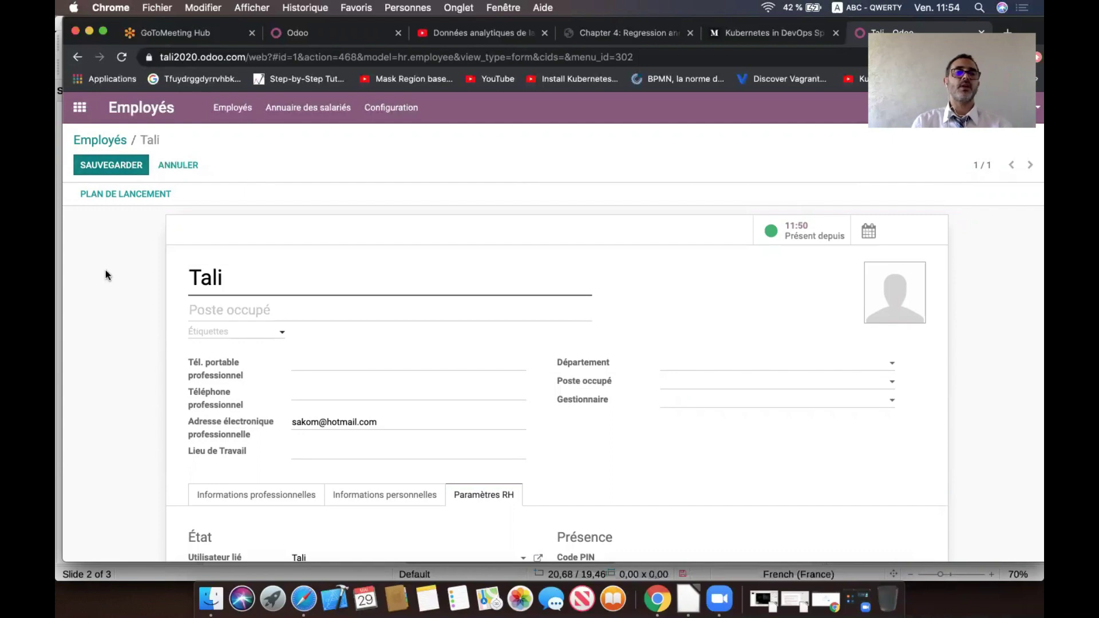
click(129, 166)
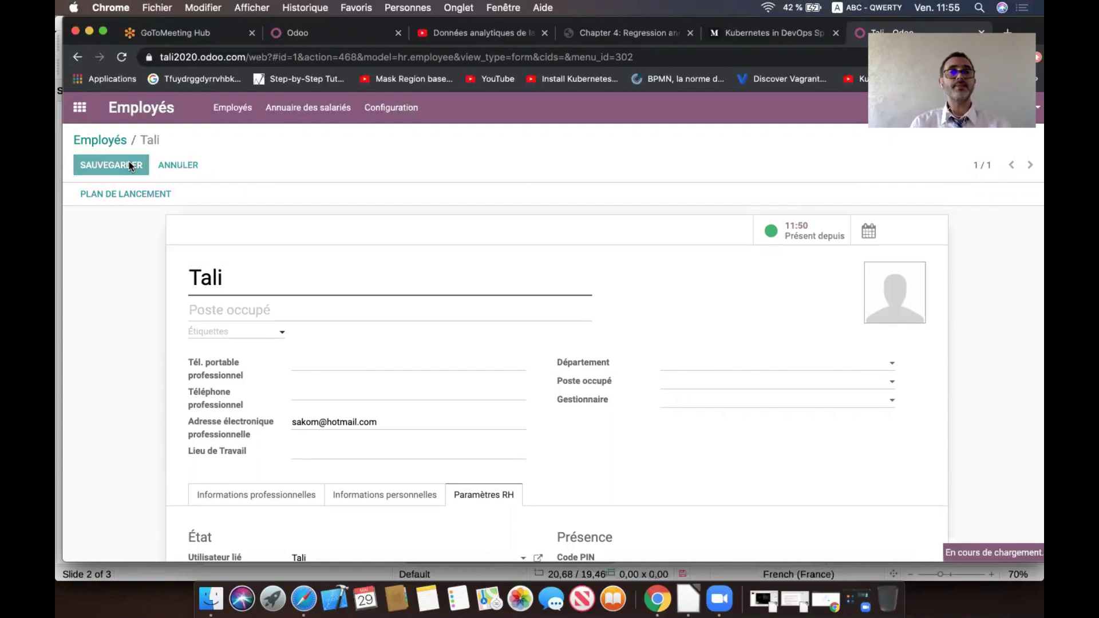
Step: In the Vente application, start a new quotation and create a new client named Tanger for it
click(79, 107)
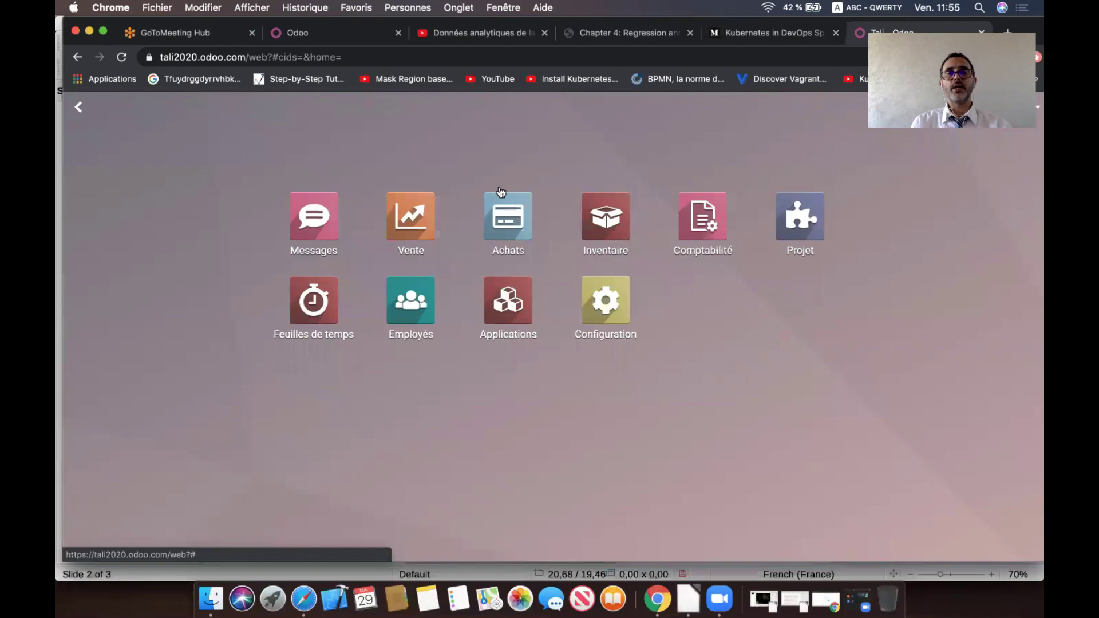
click(421, 215)
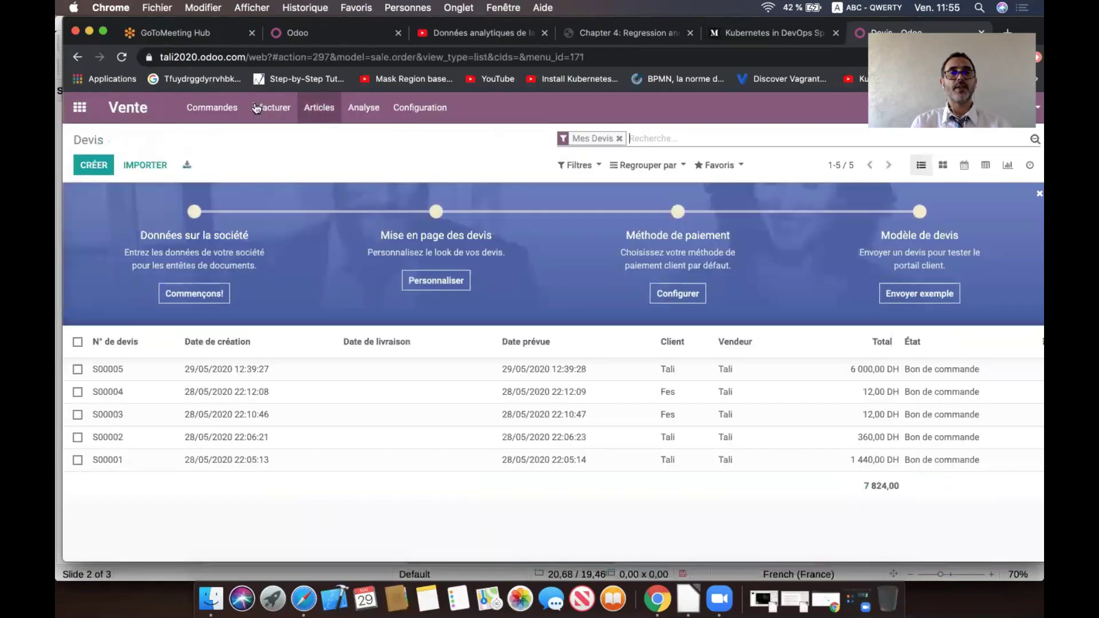
click(89, 166)
click(327, 320)
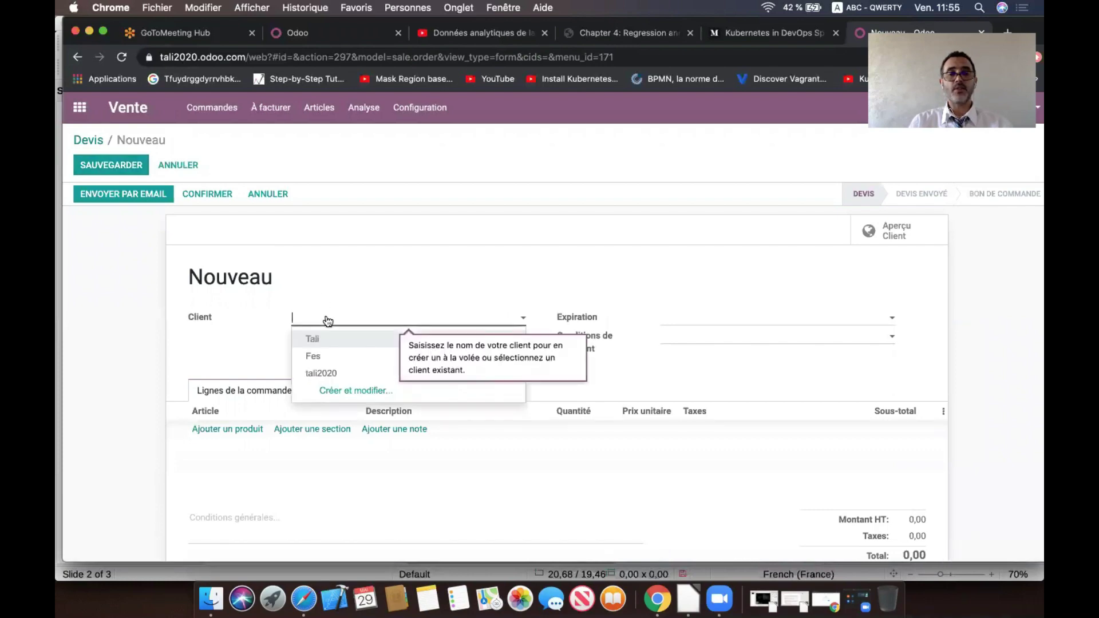
text(Tanger)
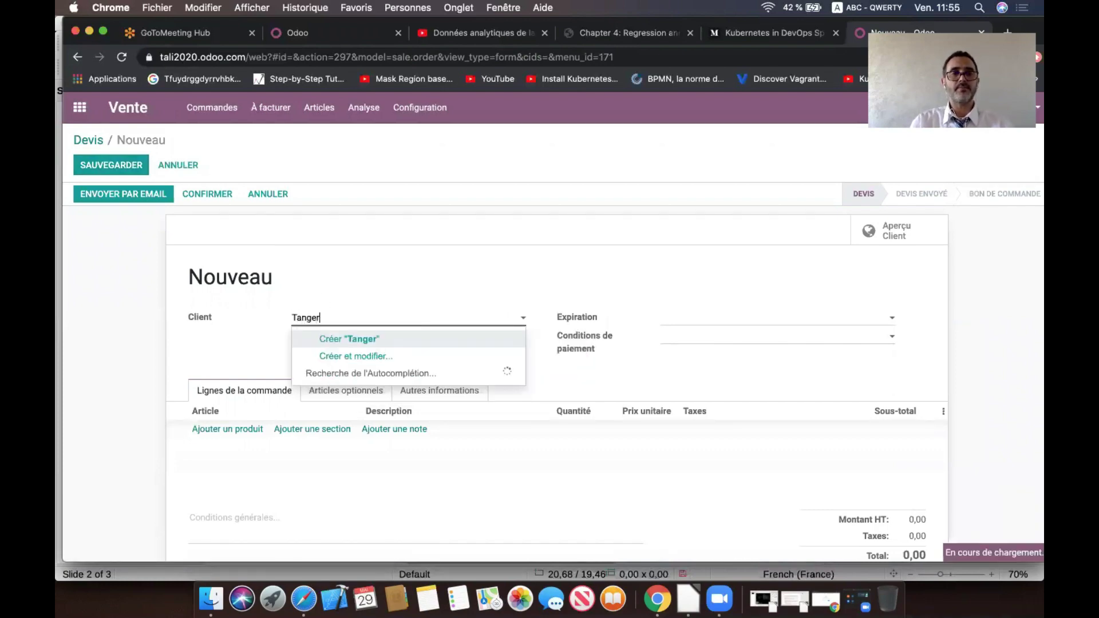
click(360, 338)
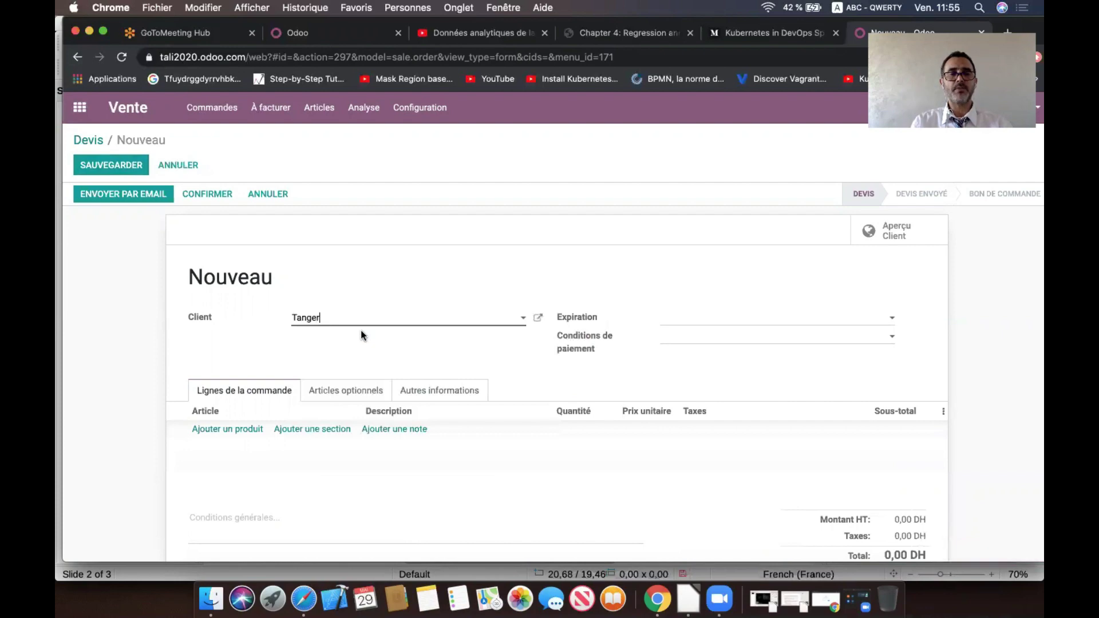
Step: Add the Formation article to the quotation's order lines with a quantity of 10
scroll(361, 336, down, 2)
click(241, 348)
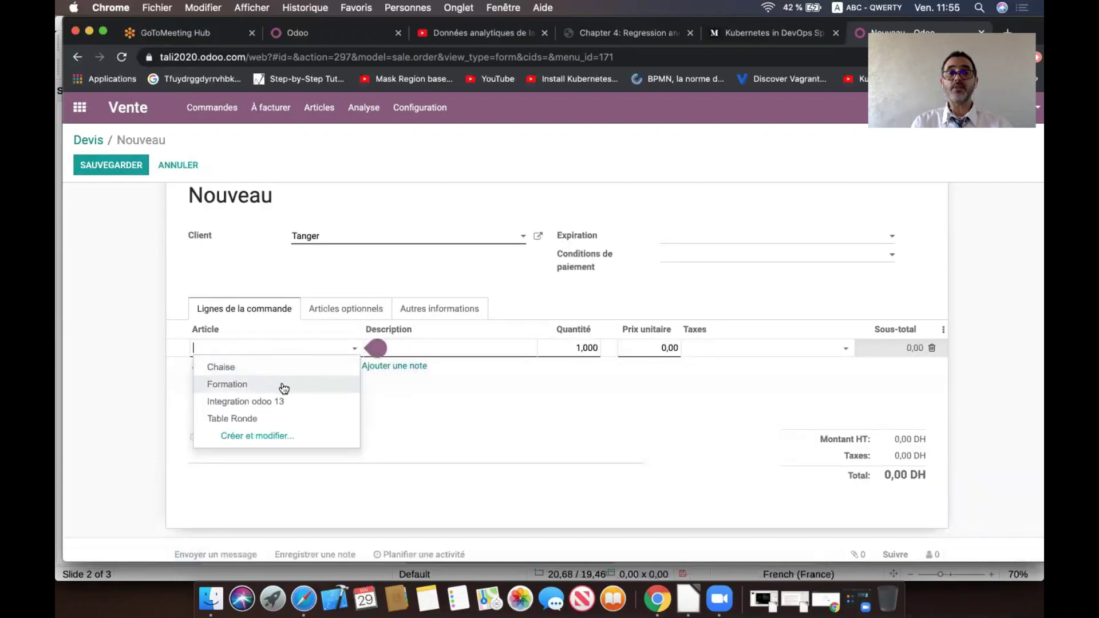
click(284, 387)
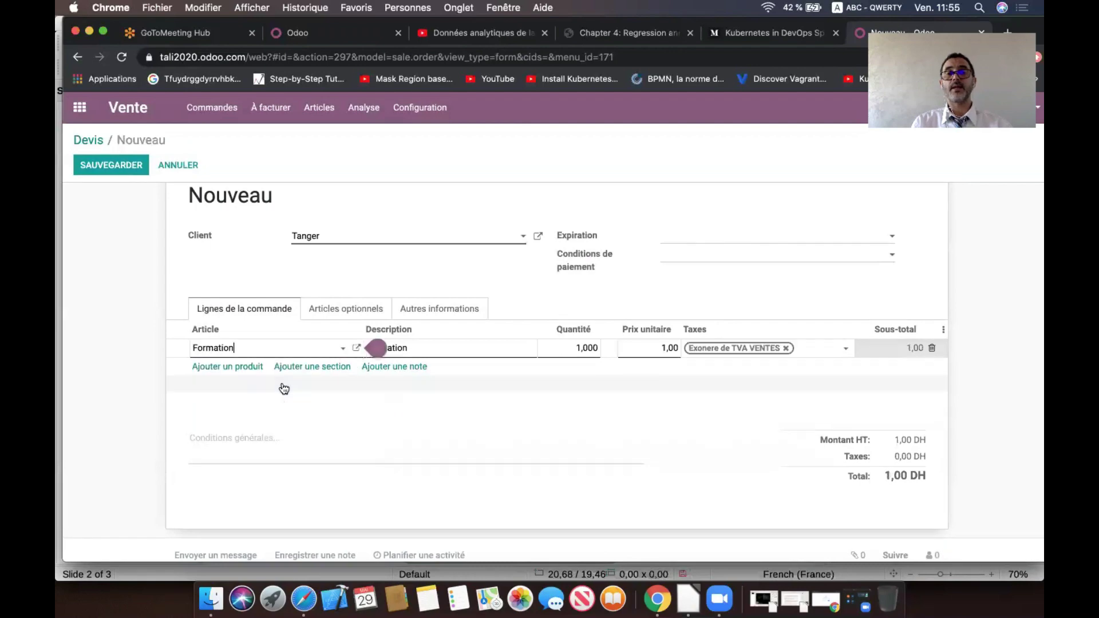
double_click(576, 347)
text(10)
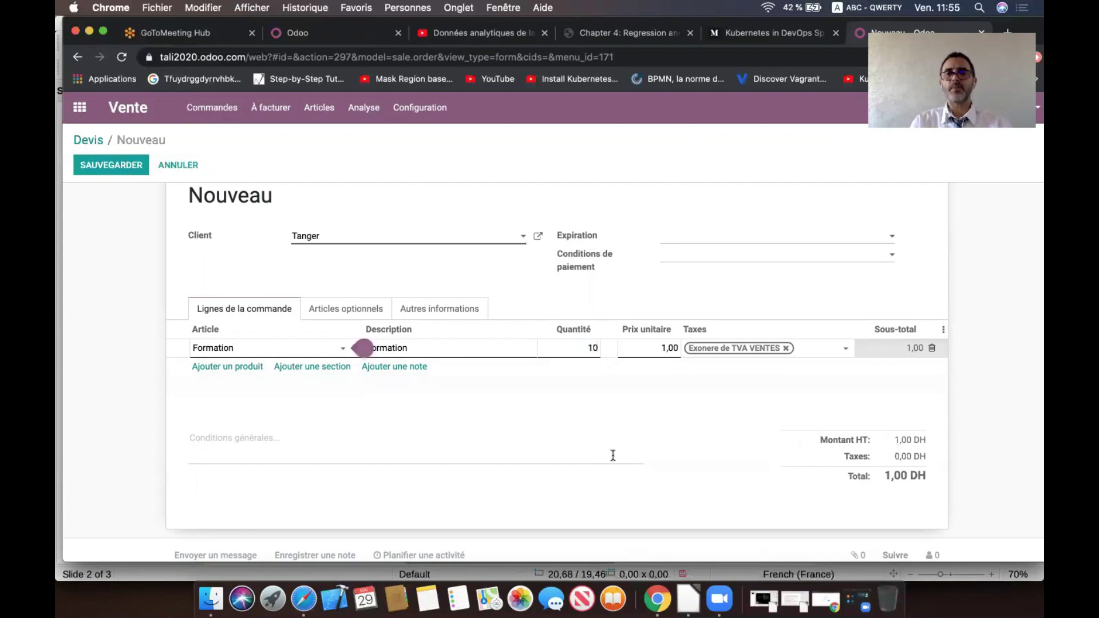
click(626, 429)
Step: Replace the Formation line's tax with TVA 20% VENTES and confirm the quotation as a sales order
click(658, 350)
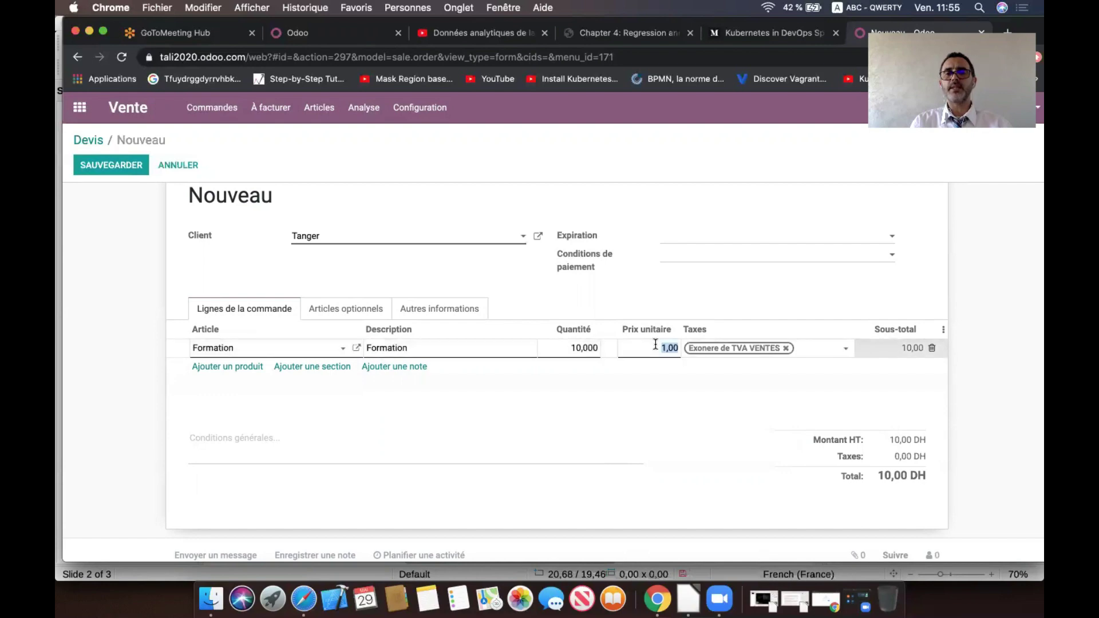
click(787, 348)
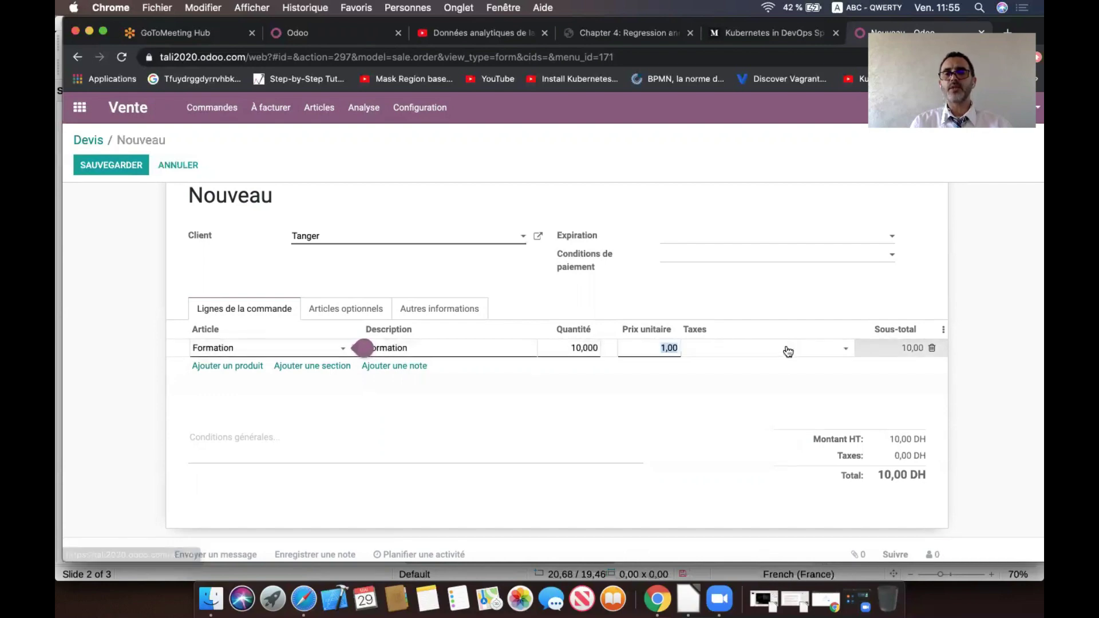
click(785, 349)
click(781, 384)
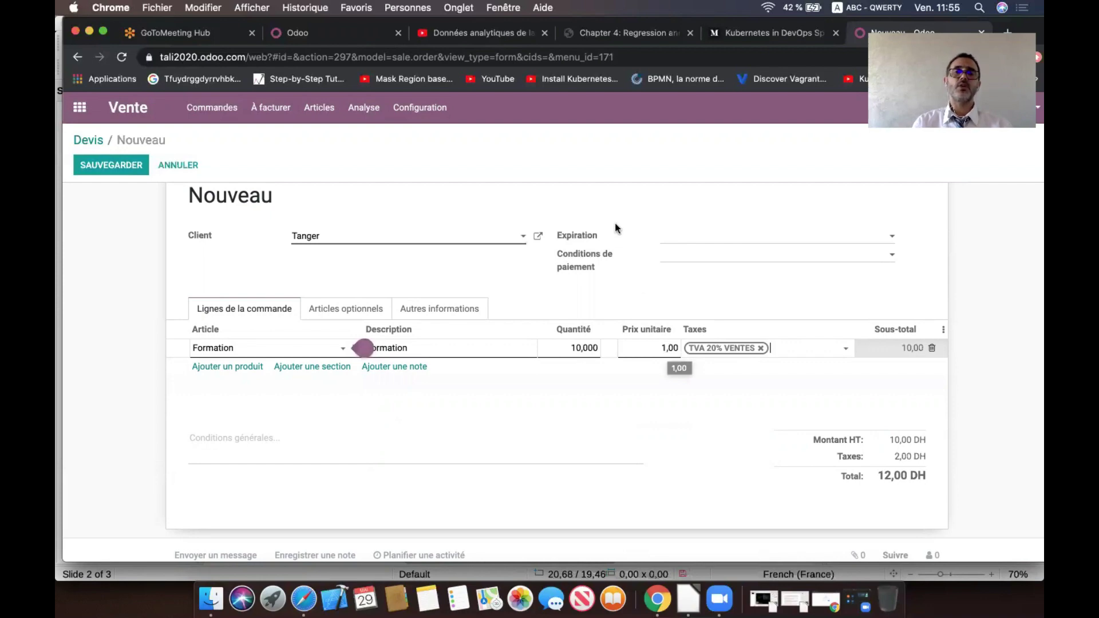
scroll(616, 228, up, 3)
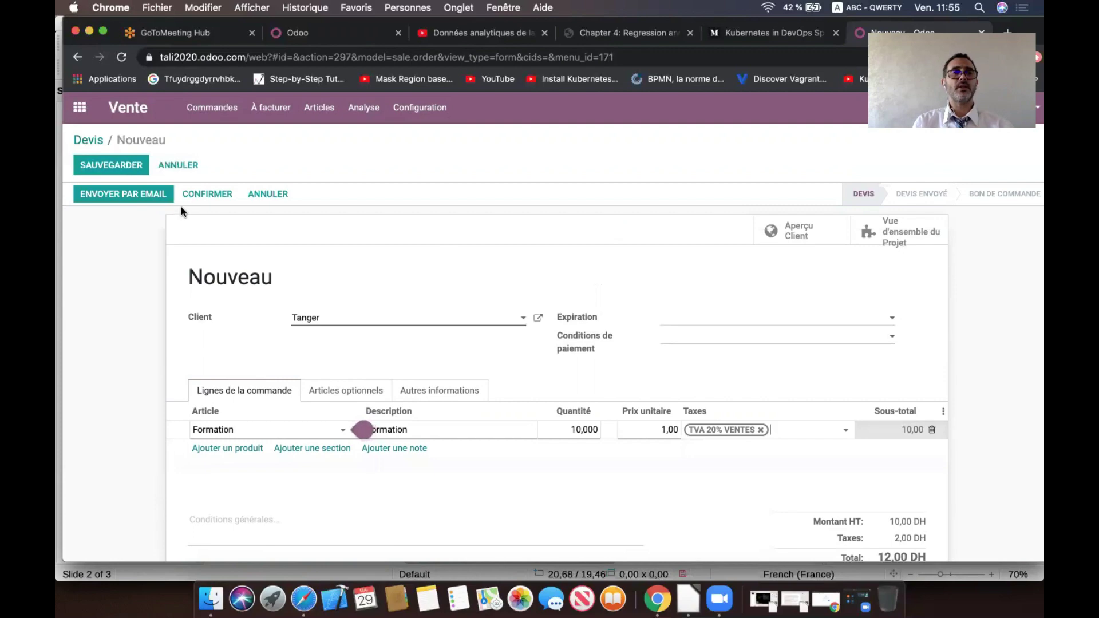
click(207, 194)
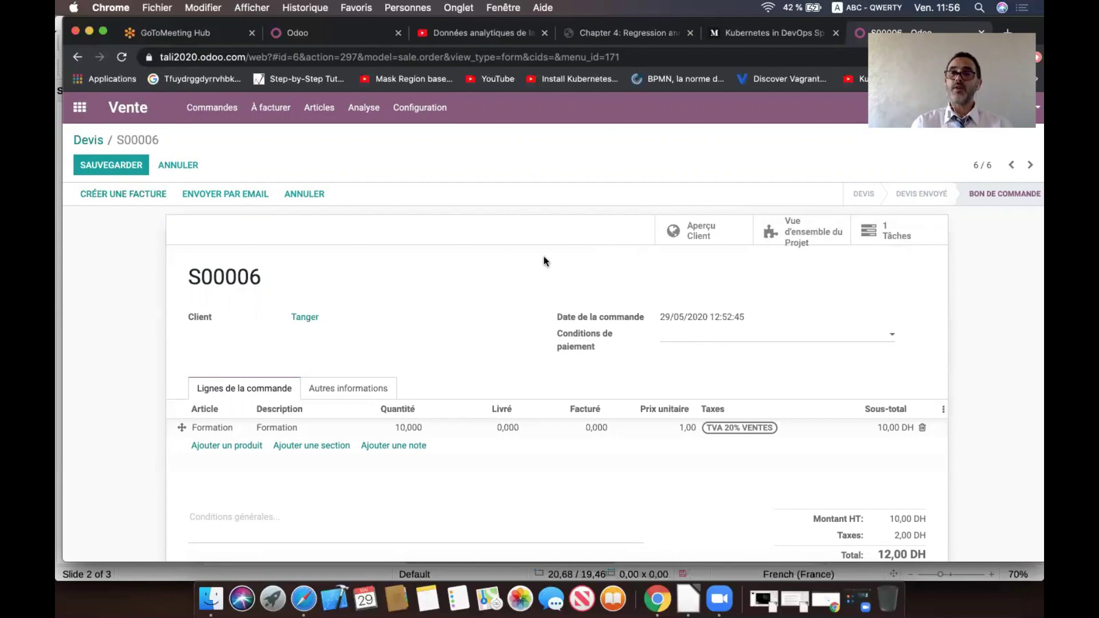
Step: In the Projet application, rename the Formation Odd 13 project to Formation Odoo 13 and save it
click(80, 107)
click(802, 216)
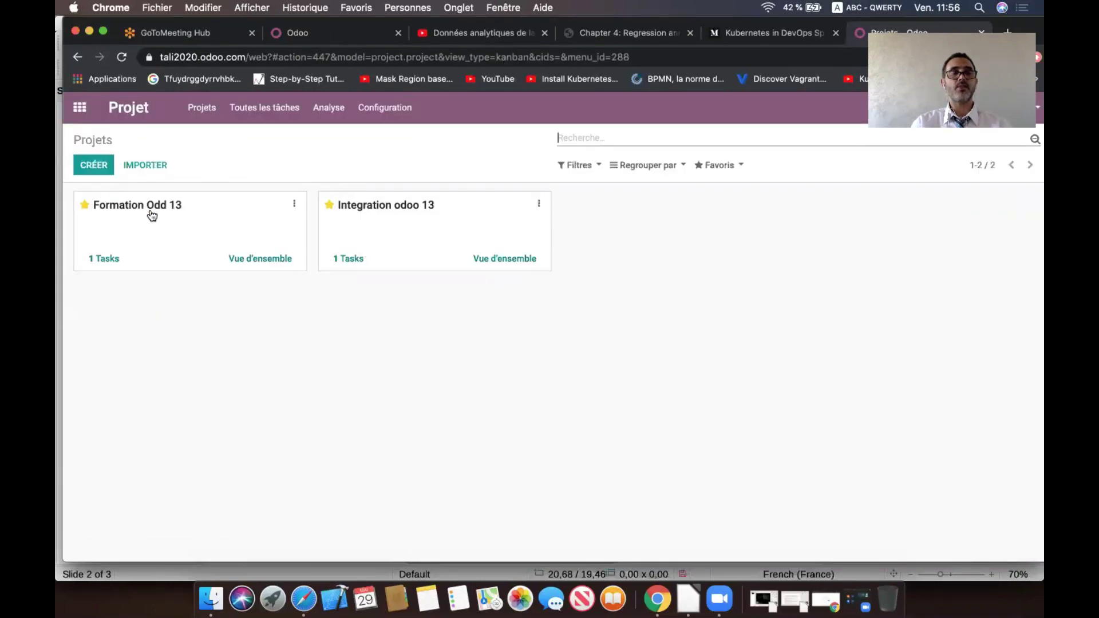
click(294, 204)
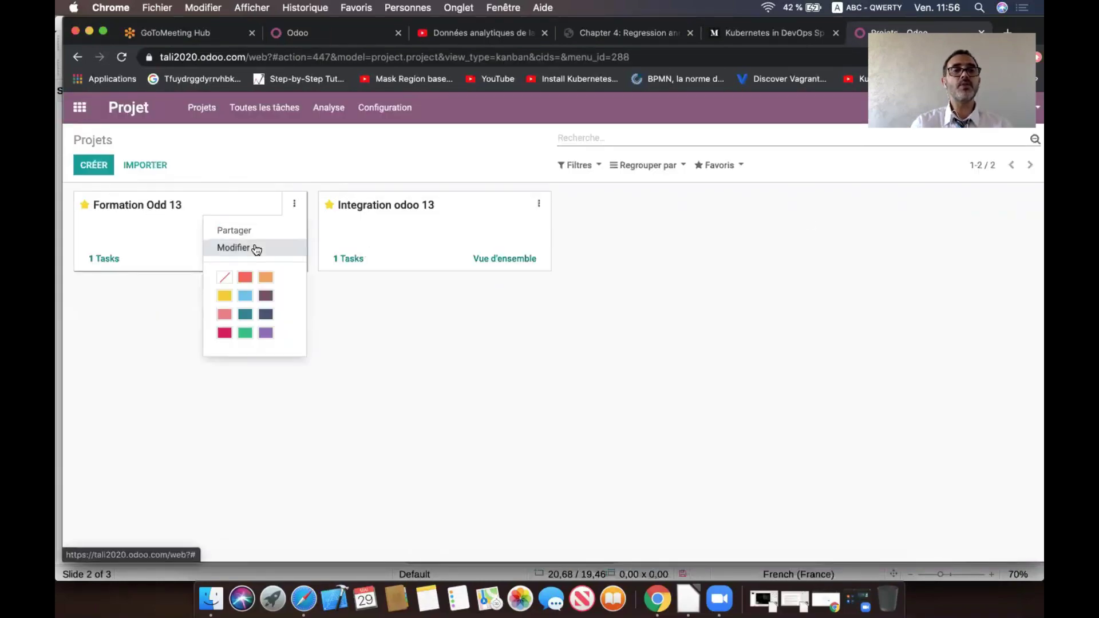
click(256, 249)
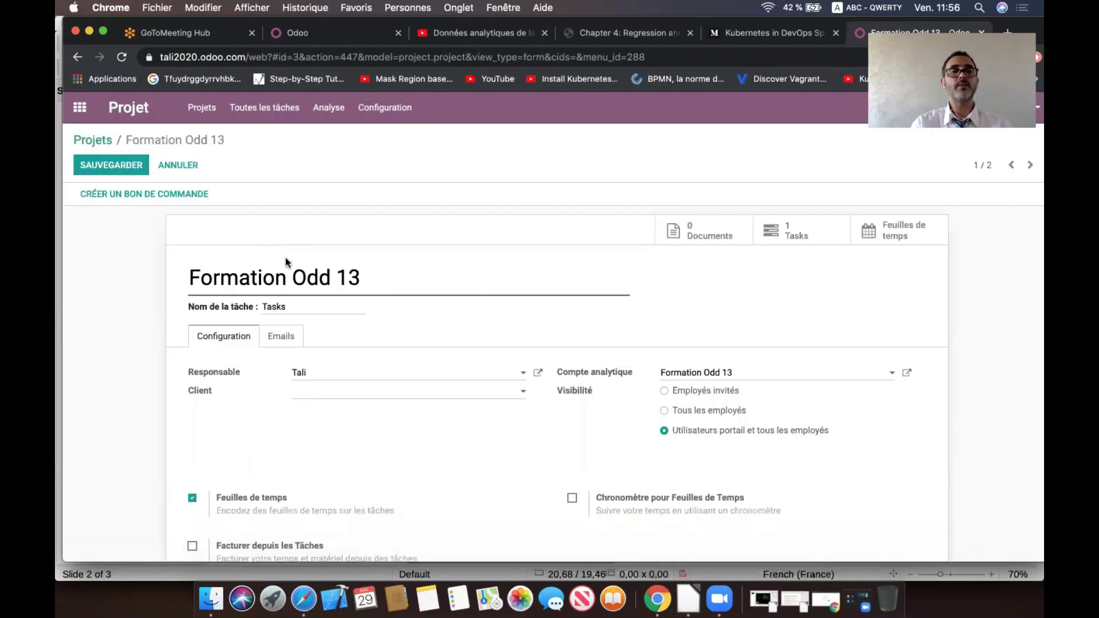
key(Left)
key(Left)
key(Left)
key(Left)
key(Right)
key(BackSpace)
text(oo)
click(111, 165)
Step: Open the Formation task in the Formation Odoo 13 project's Initiation column for editing and assign it to yourself
click(104, 142)
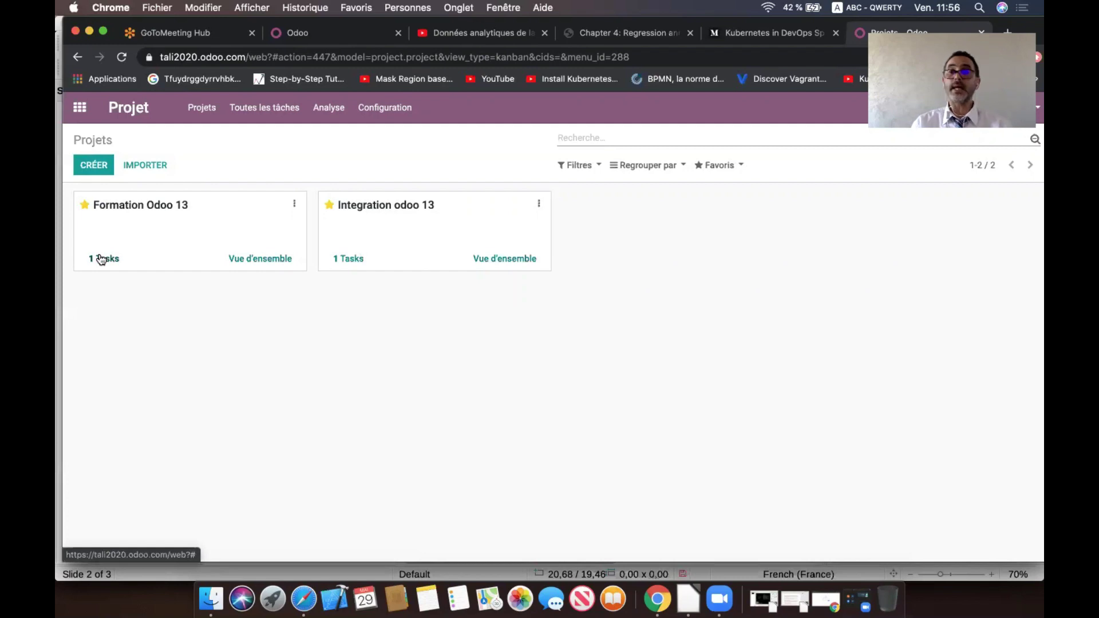
click(188, 240)
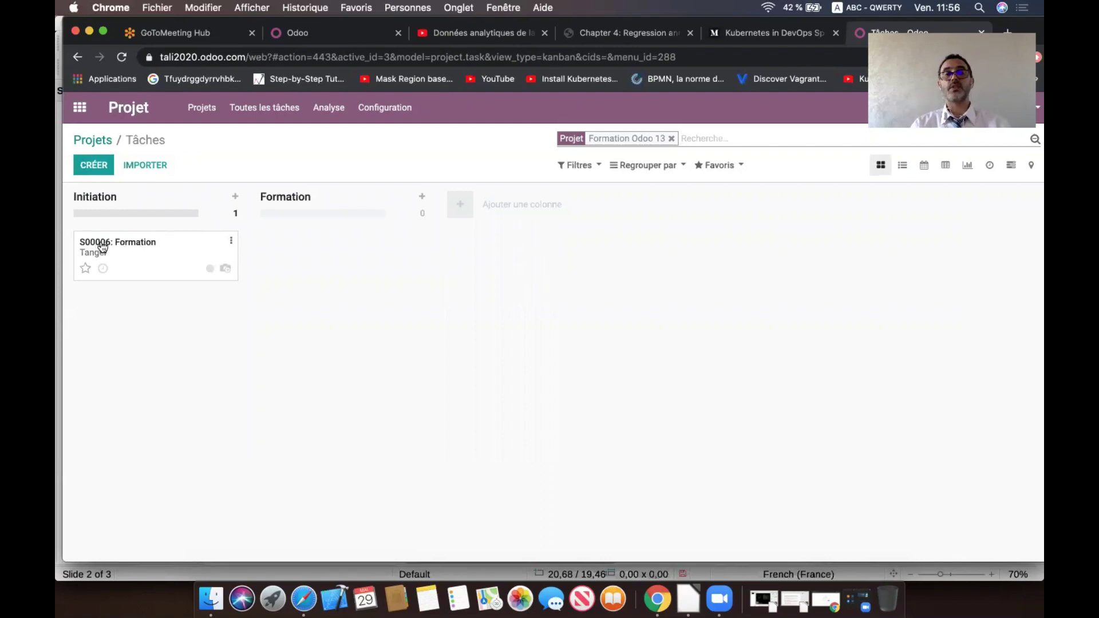
click(165, 255)
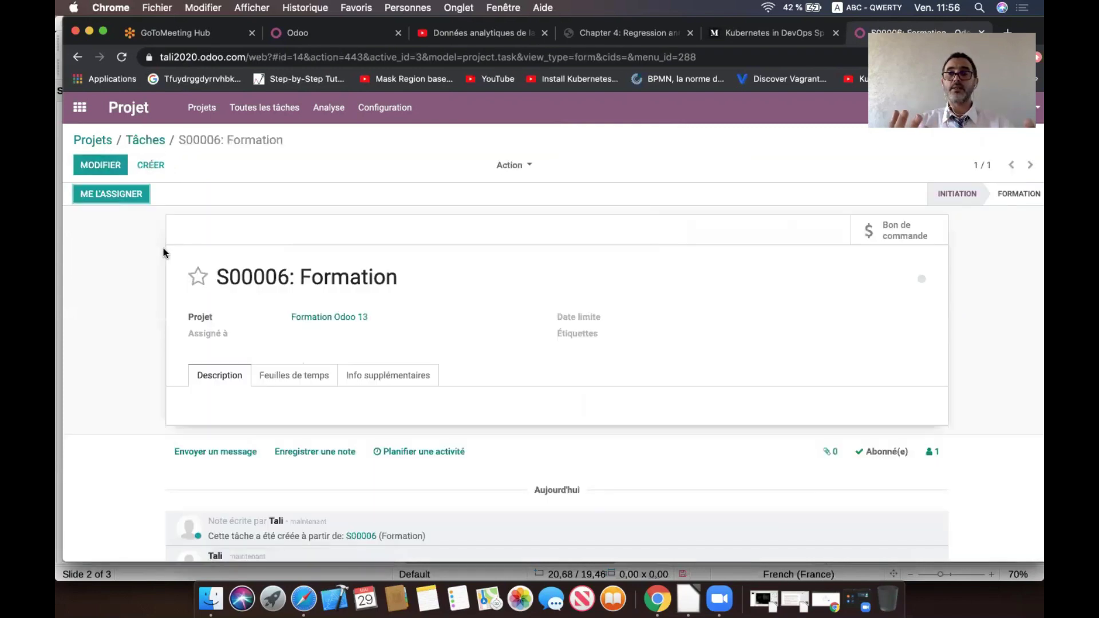
click(115, 169)
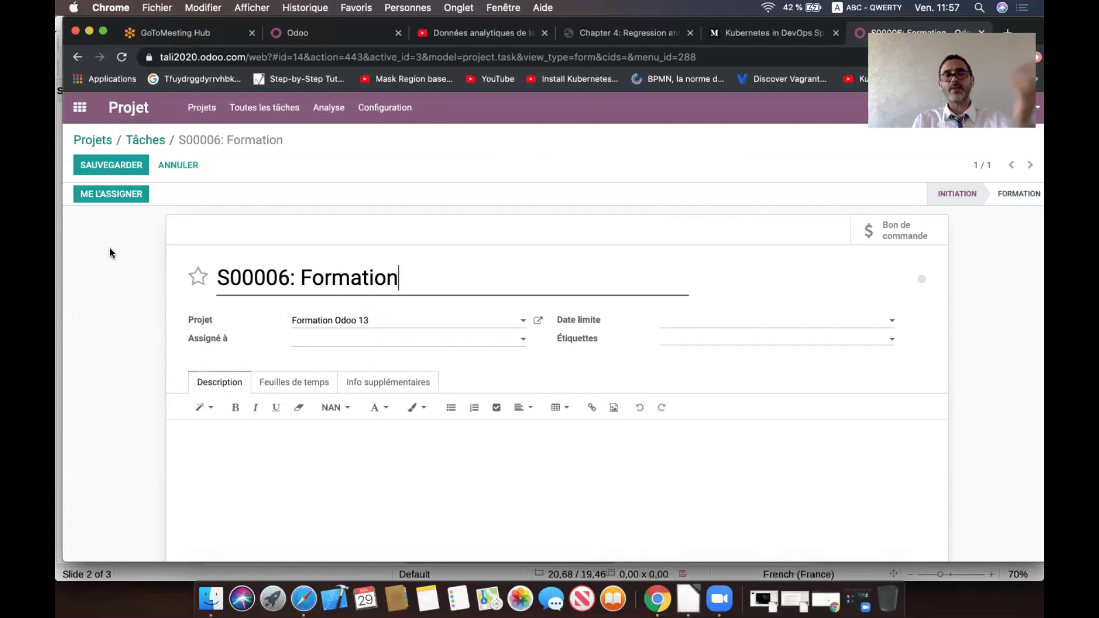
click(106, 194)
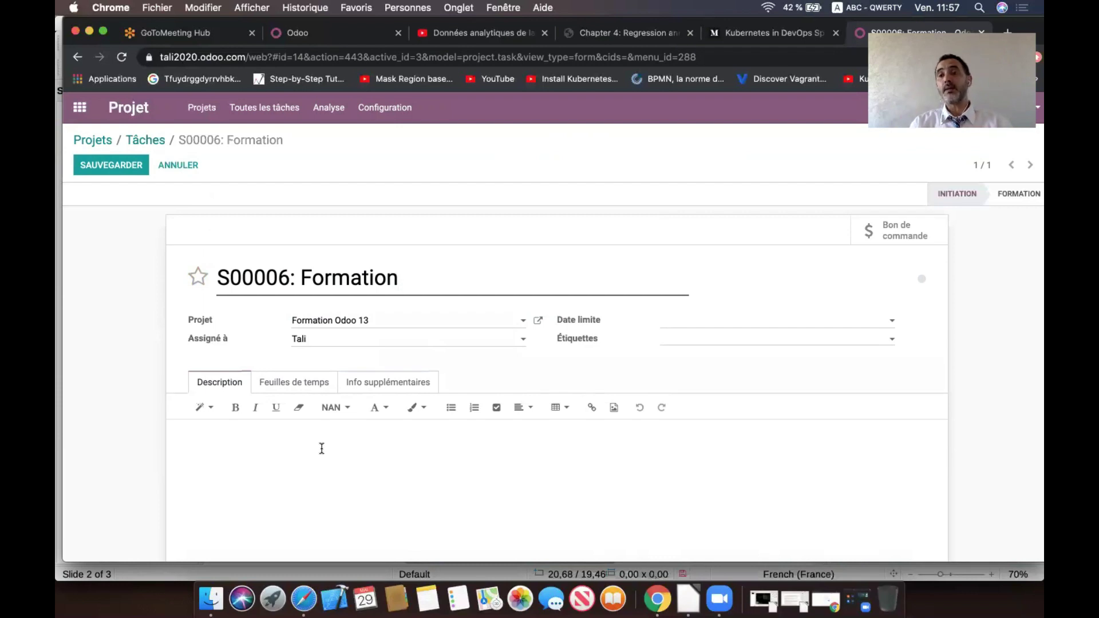
Step: Add a timesheet line to the Formation task with the description Initiation and a duration of 5 hours
click(314, 385)
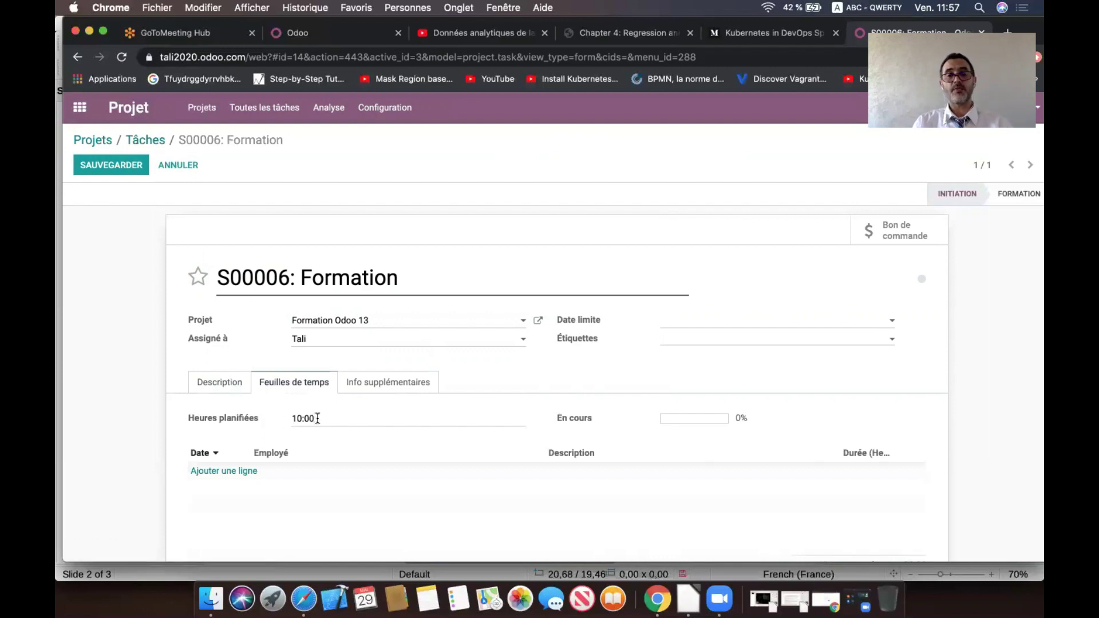
click(242, 472)
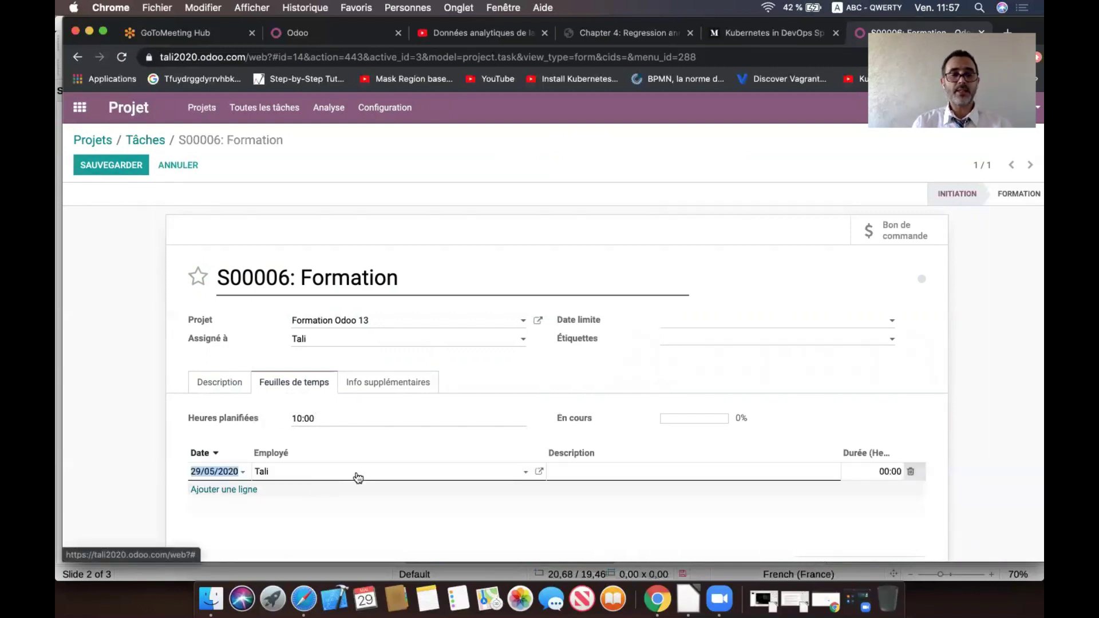
click(659, 472)
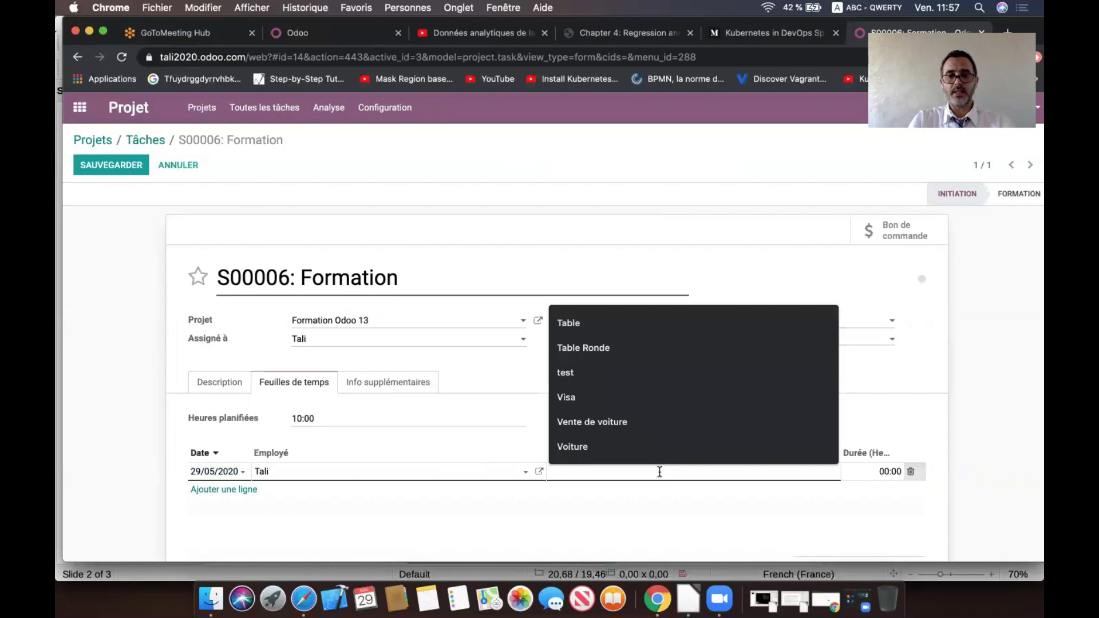
text(Initiation)
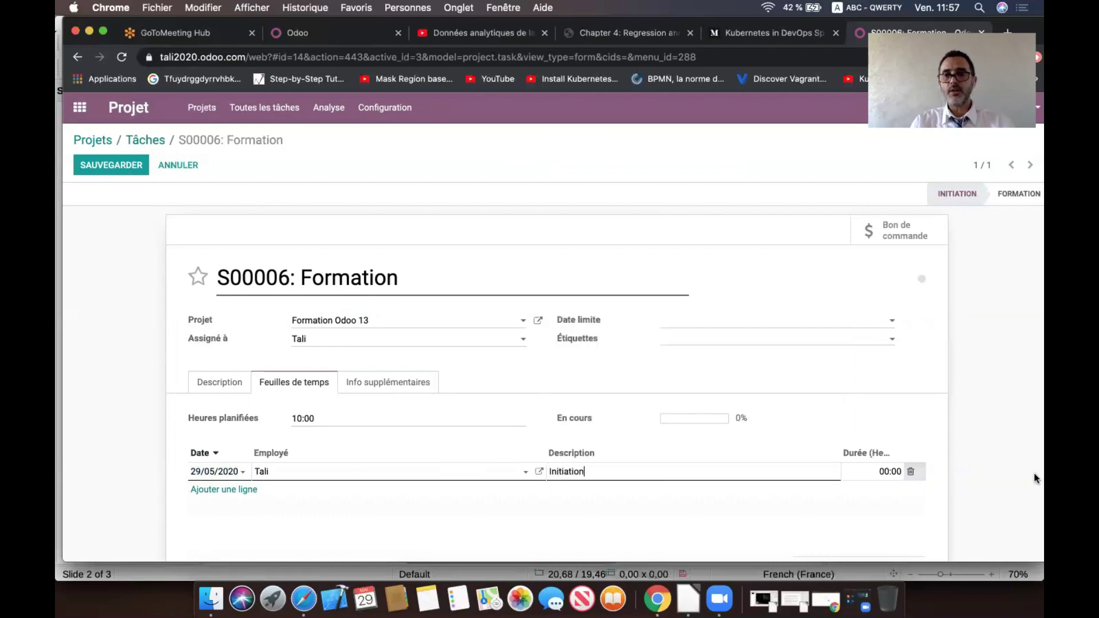
click(891, 472)
text(5)
click(844, 511)
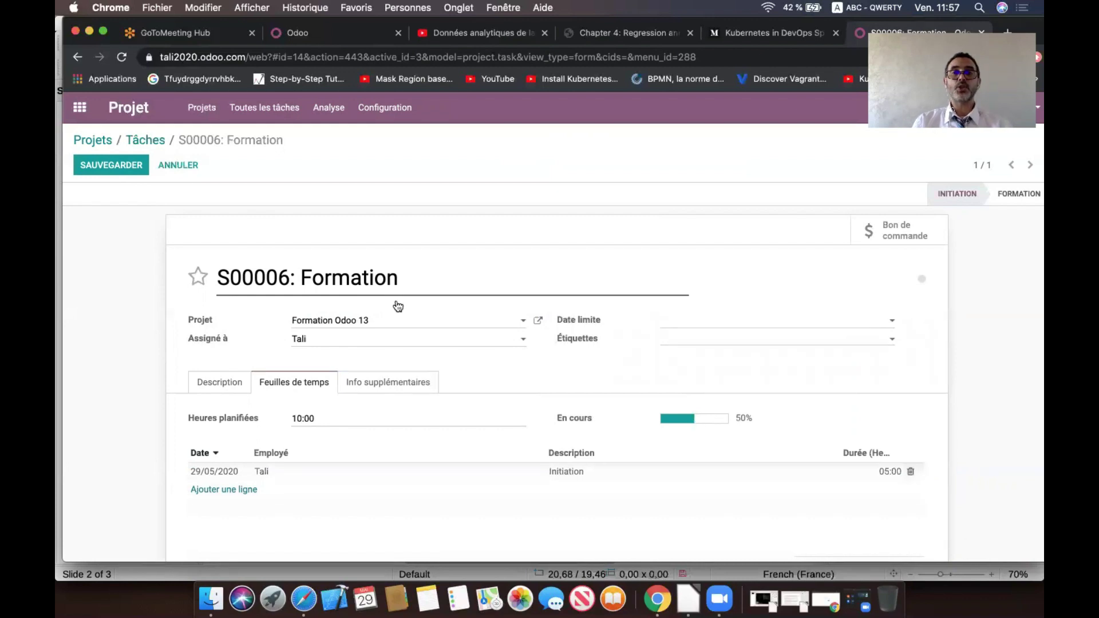
Step: Save the Formation task, and from its linked sales order create and post a regular invoice (Facture normale)
click(119, 167)
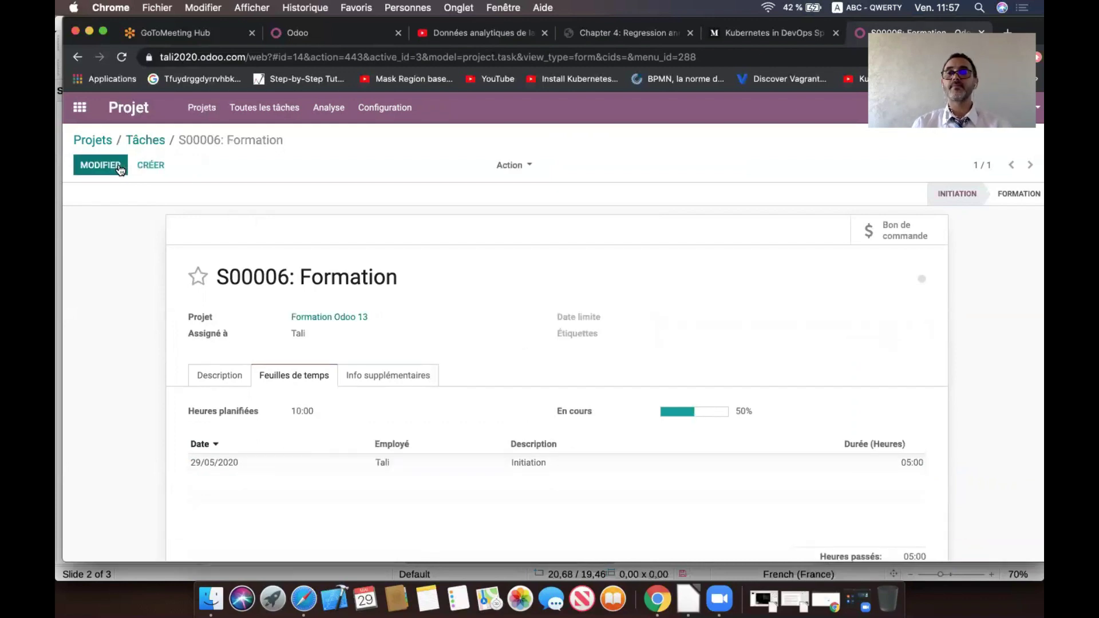
click(900, 234)
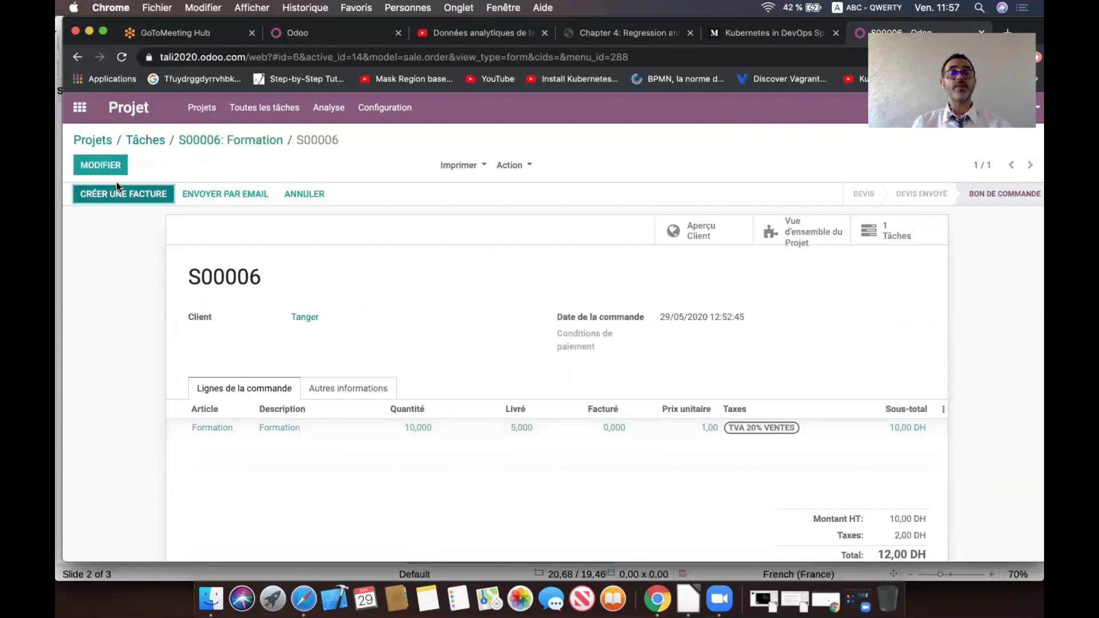
click(122, 195)
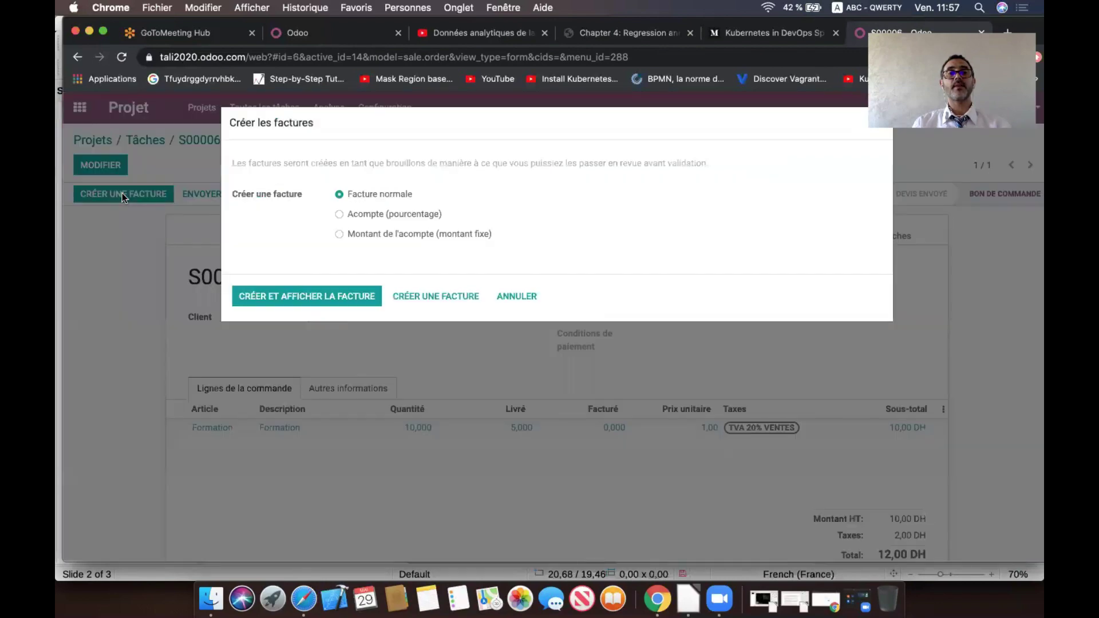
click(330, 299)
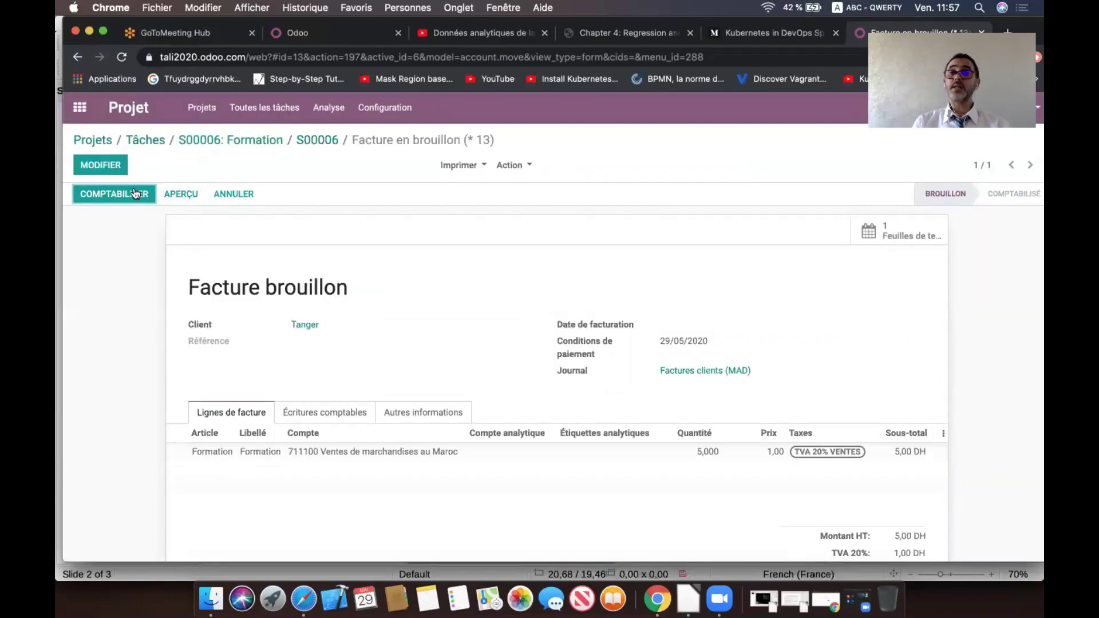
click(135, 194)
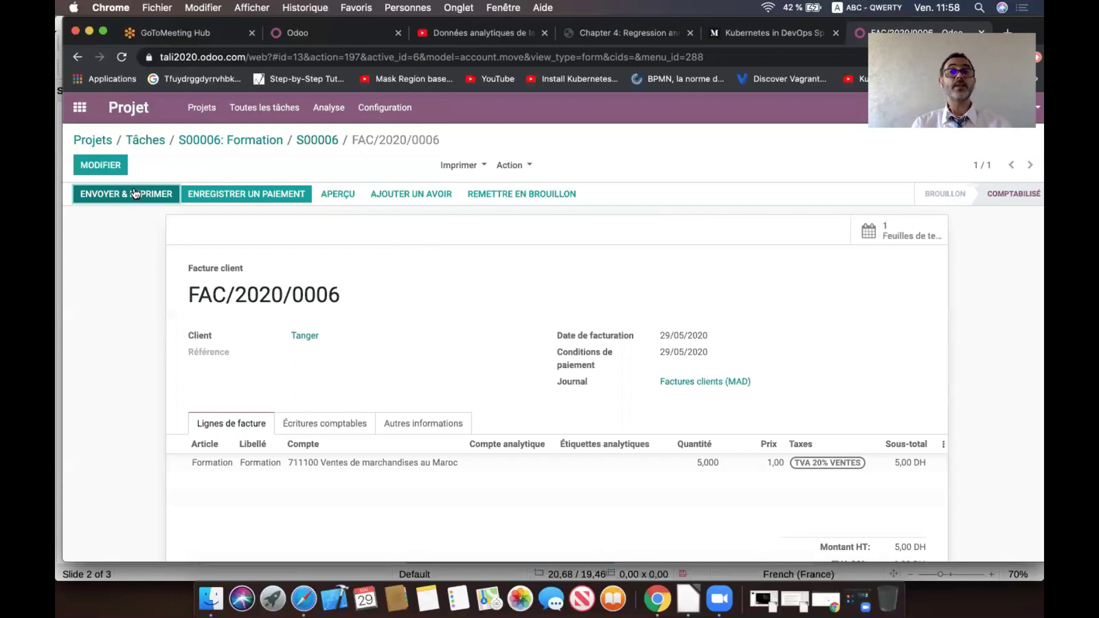
Step: In the Comptabilité application, review the Comptes analytiques list and the Écritures analytiques for the Formation Odd 13 account
click(80, 109)
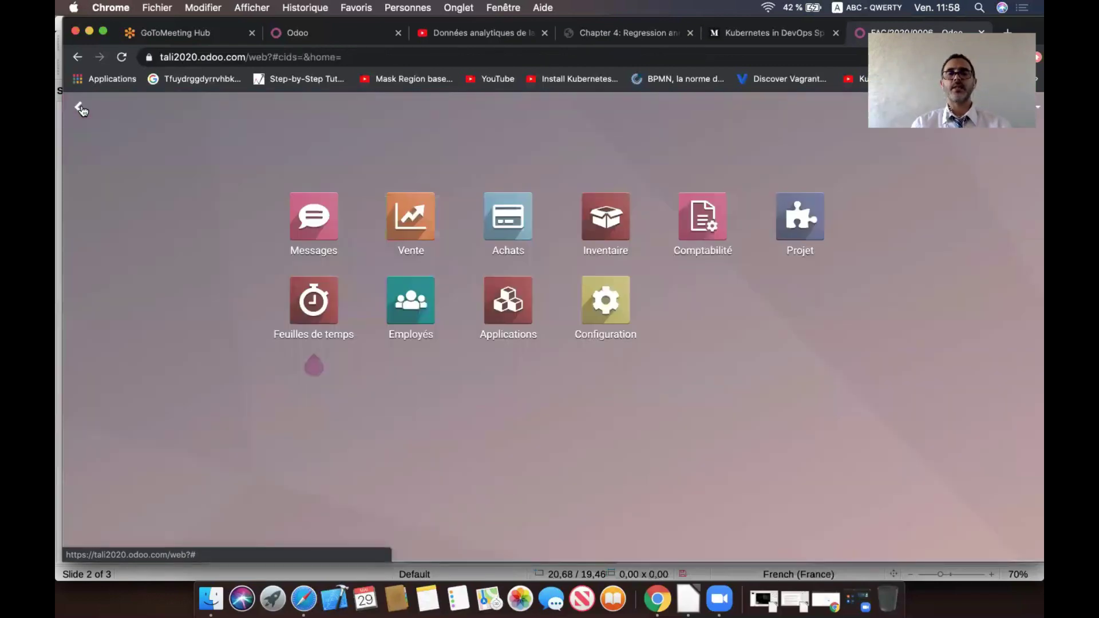
click(706, 215)
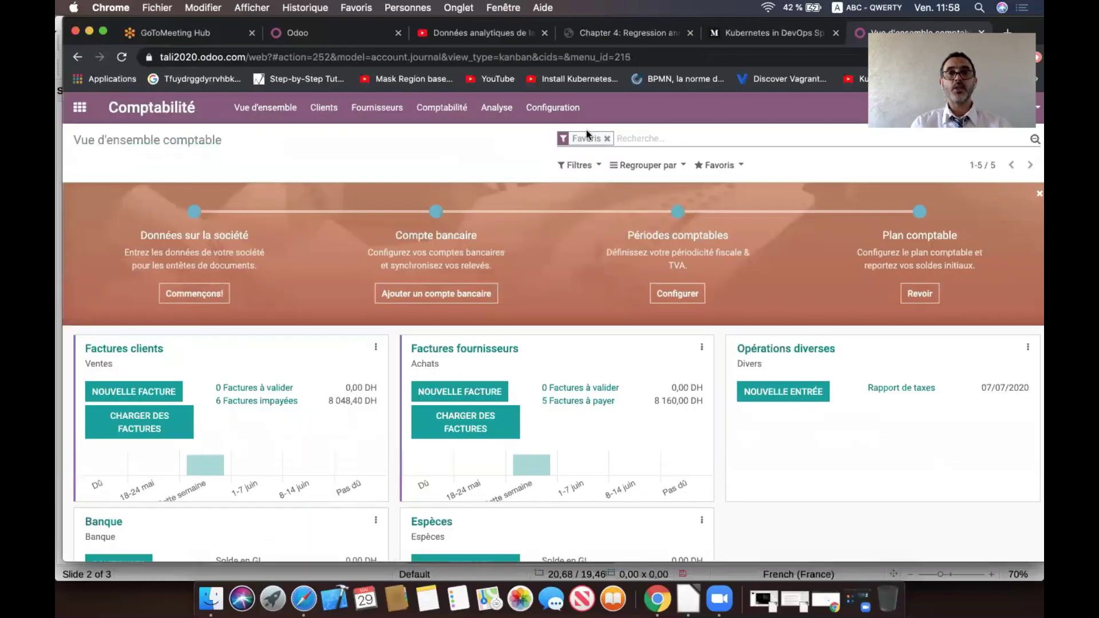
click(553, 108)
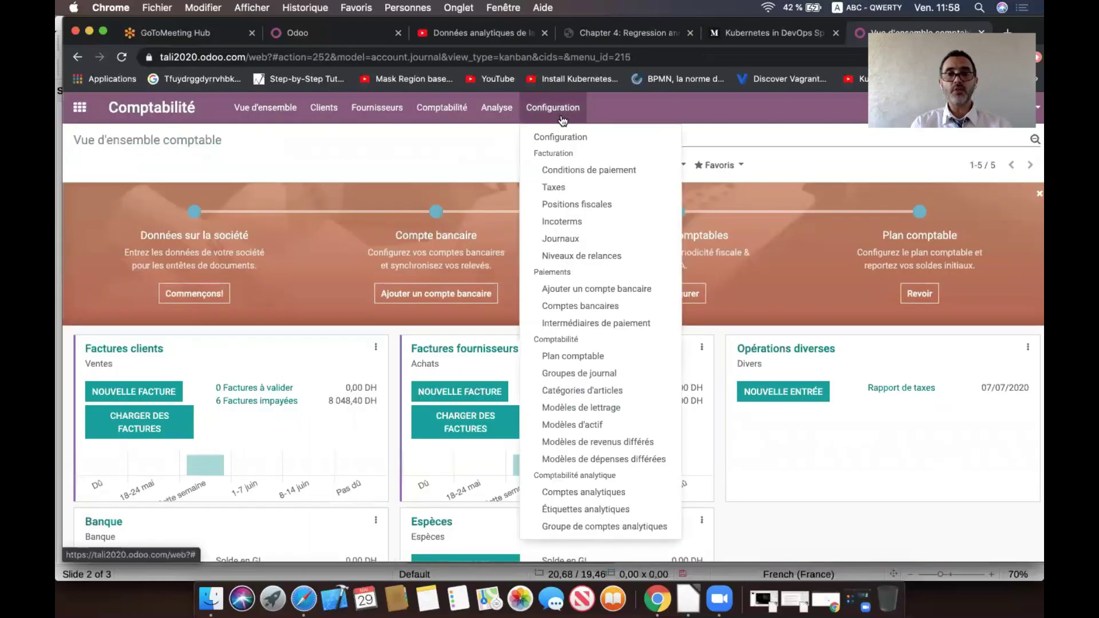
click(614, 493)
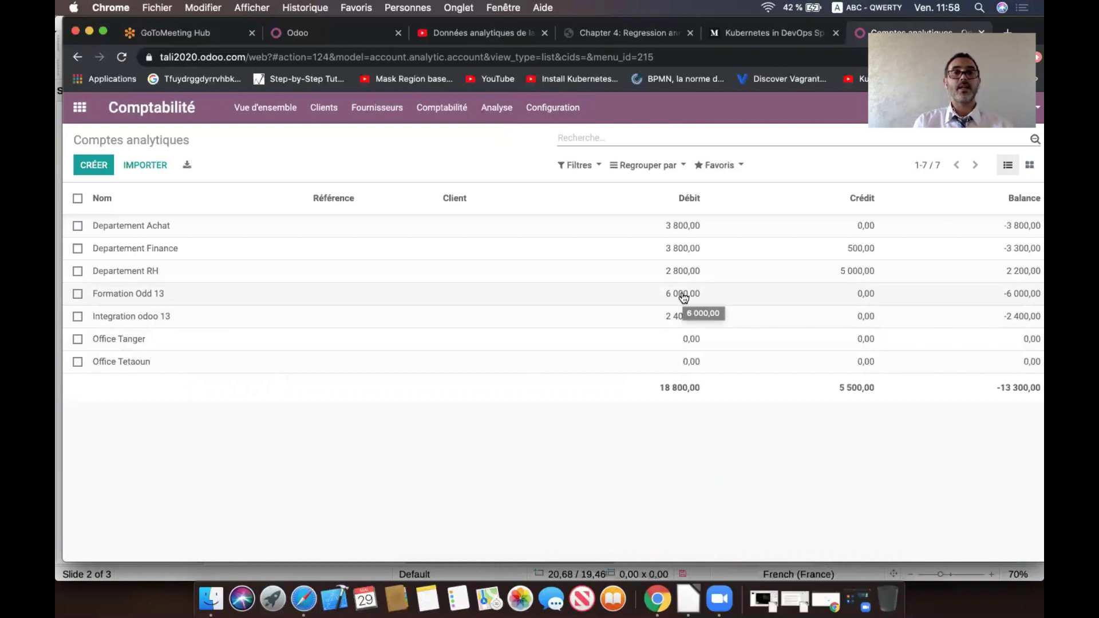
click(442, 107)
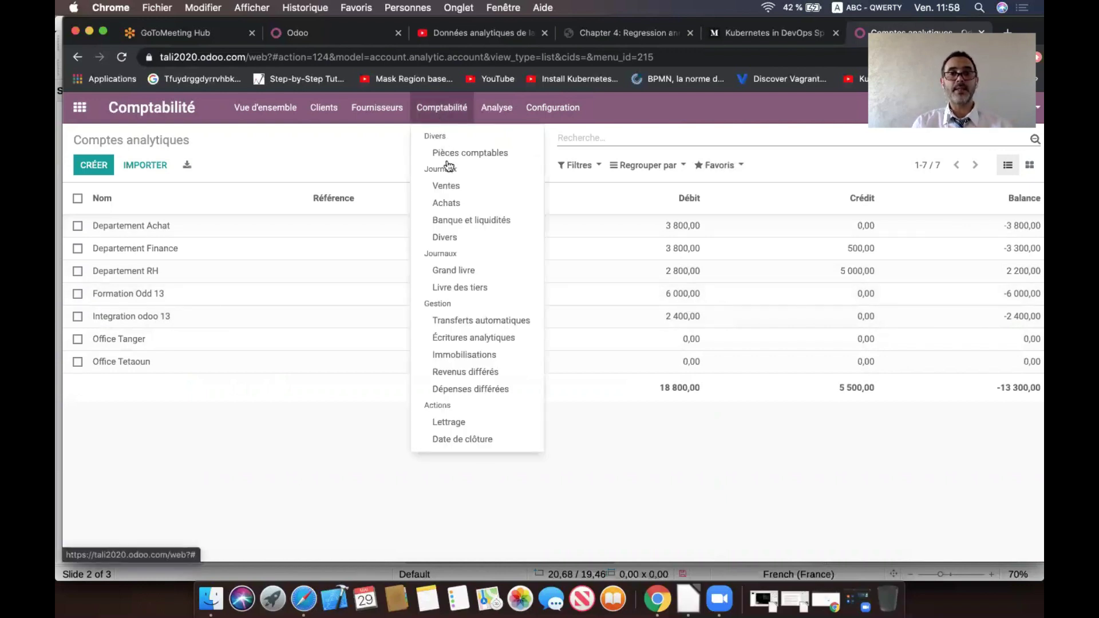
click(474, 338)
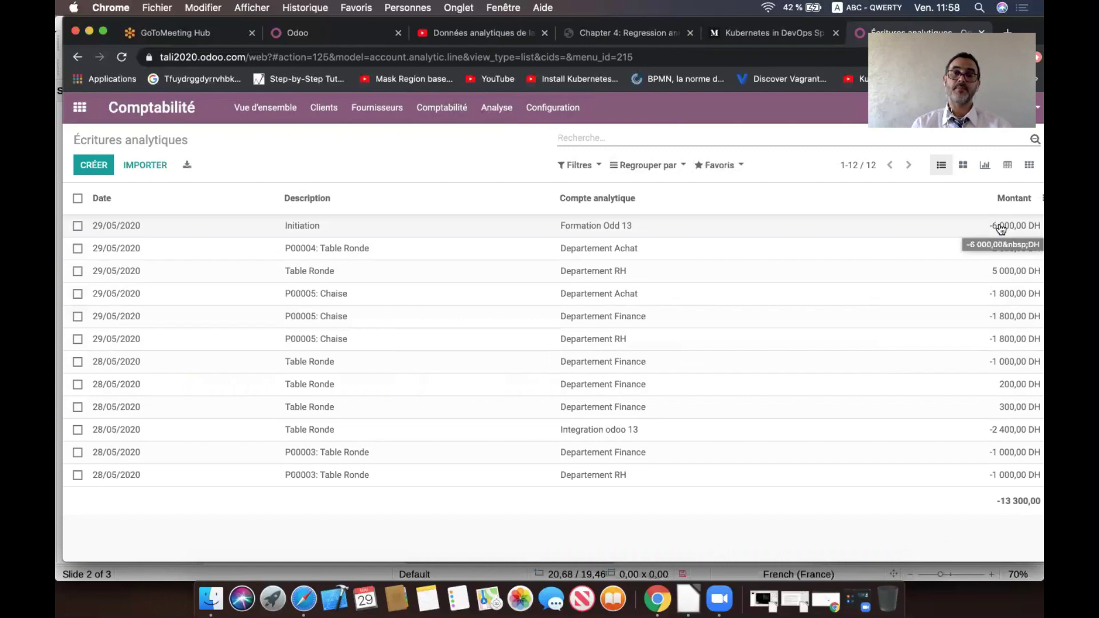
Step: In the Rapport Analytique, expand Comptes sans groupe and view the analytic entries of the Formation Odd 13 account
click(497, 108)
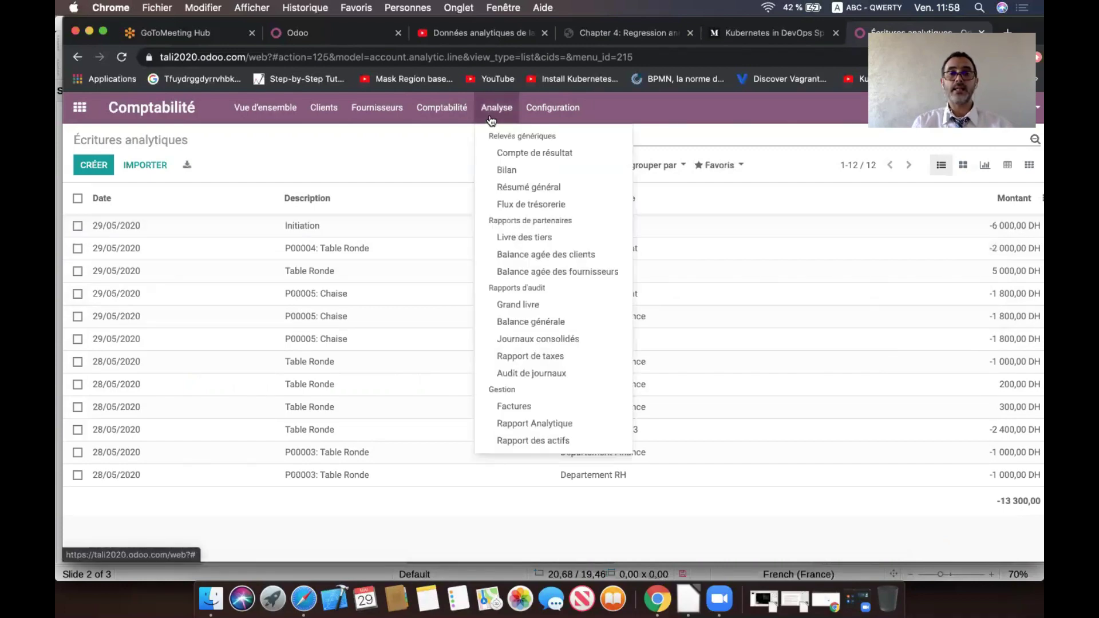
click(538, 423)
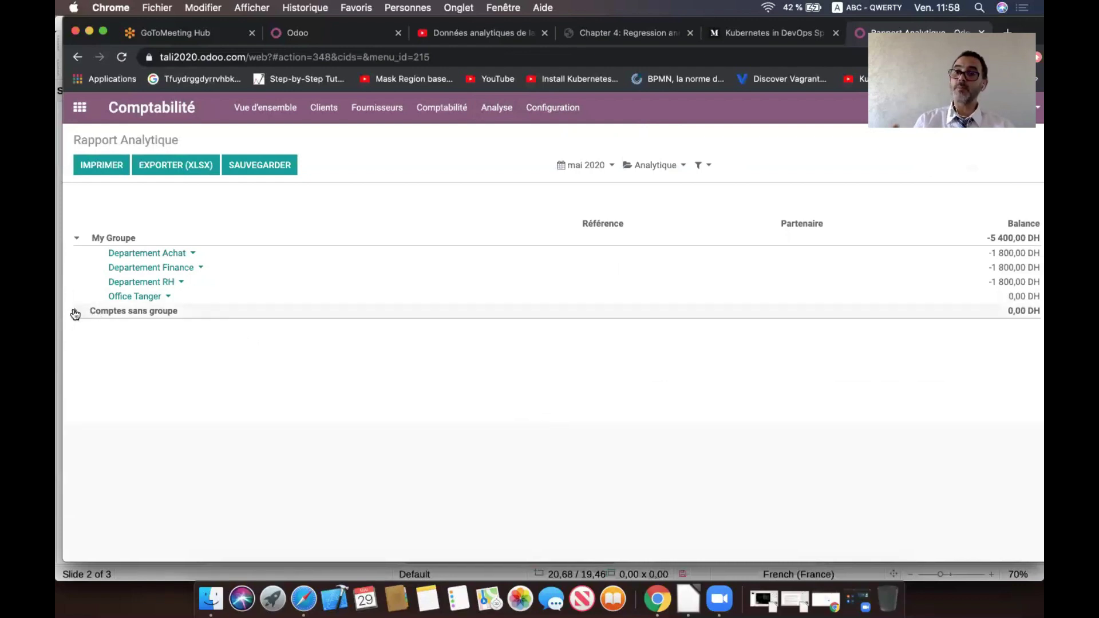
click(75, 315)
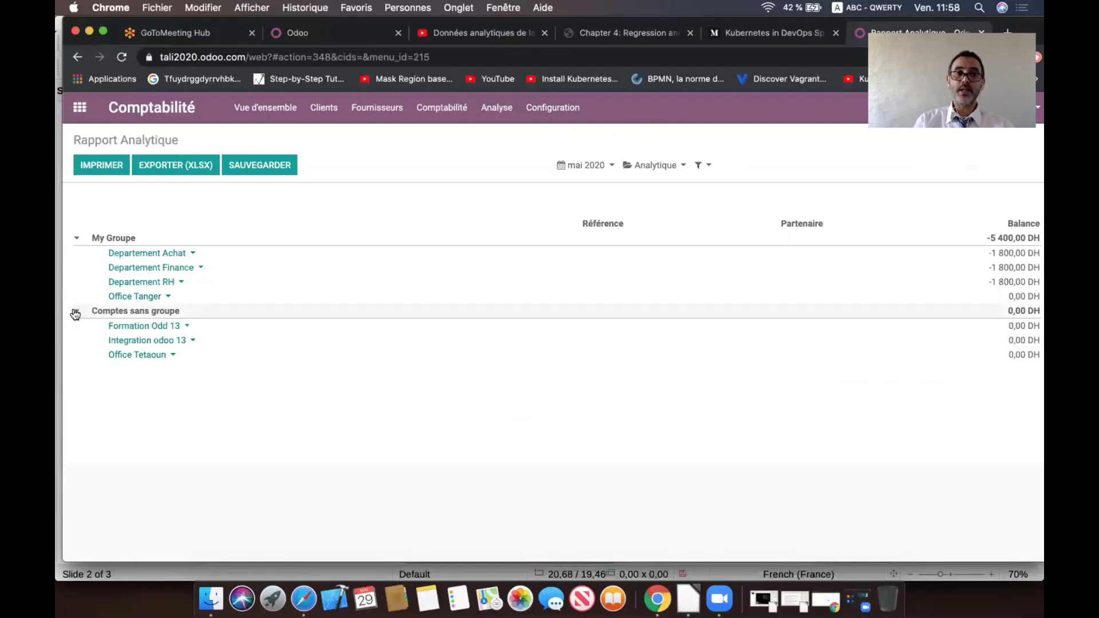
click(187, 327)
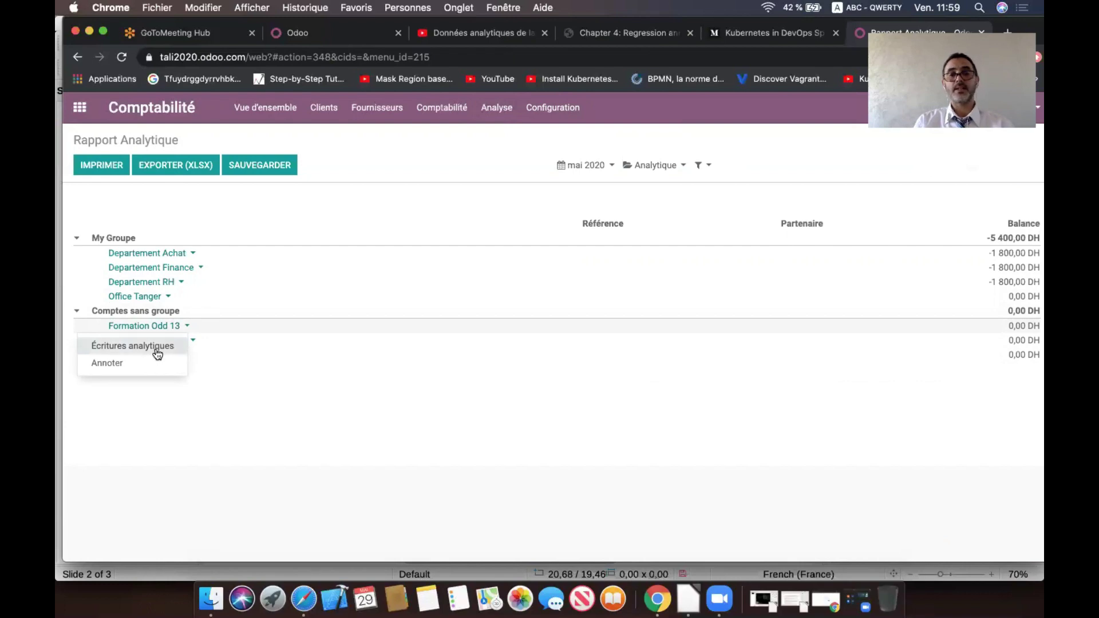
click(155, 348)
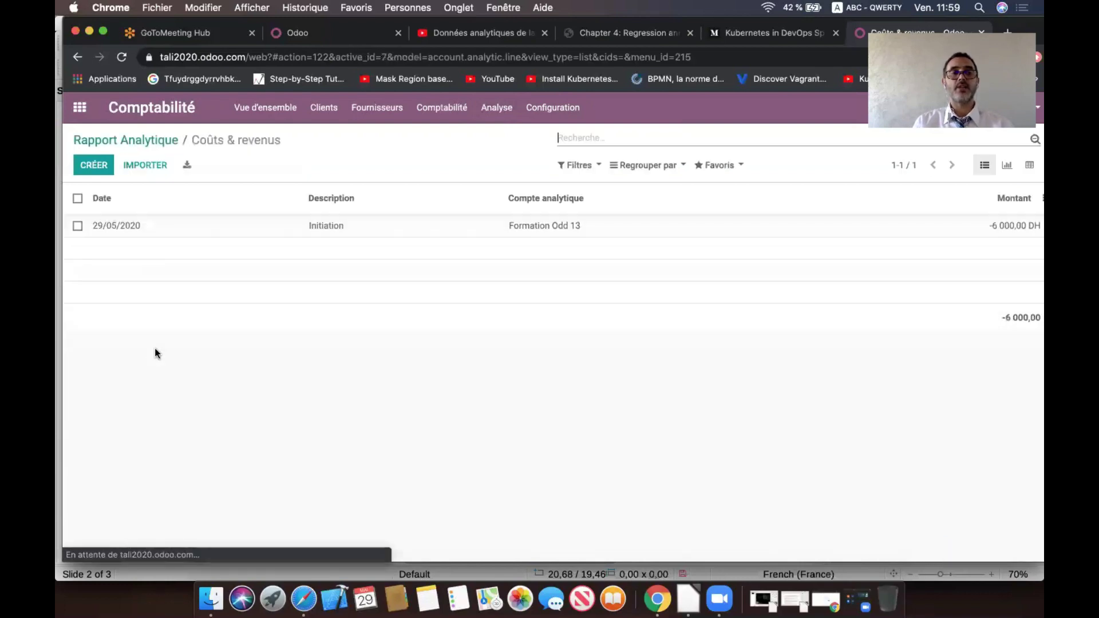
Step: Open the Compte de résultat report and filter it by the analytic account Formation Odd 13
click(442, 113)
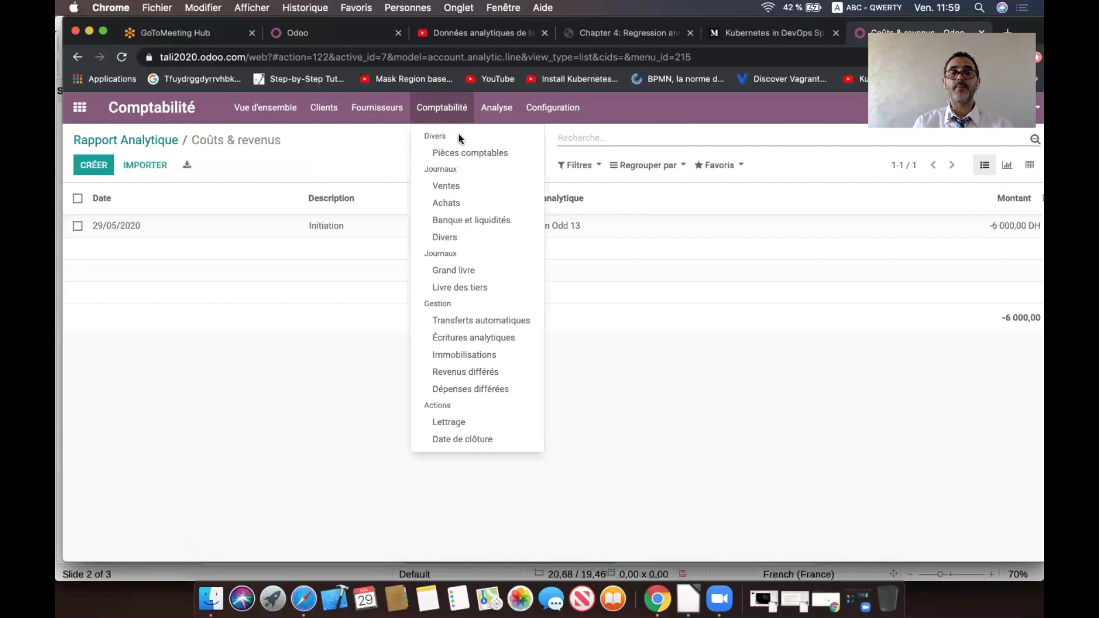
click(493, 109)
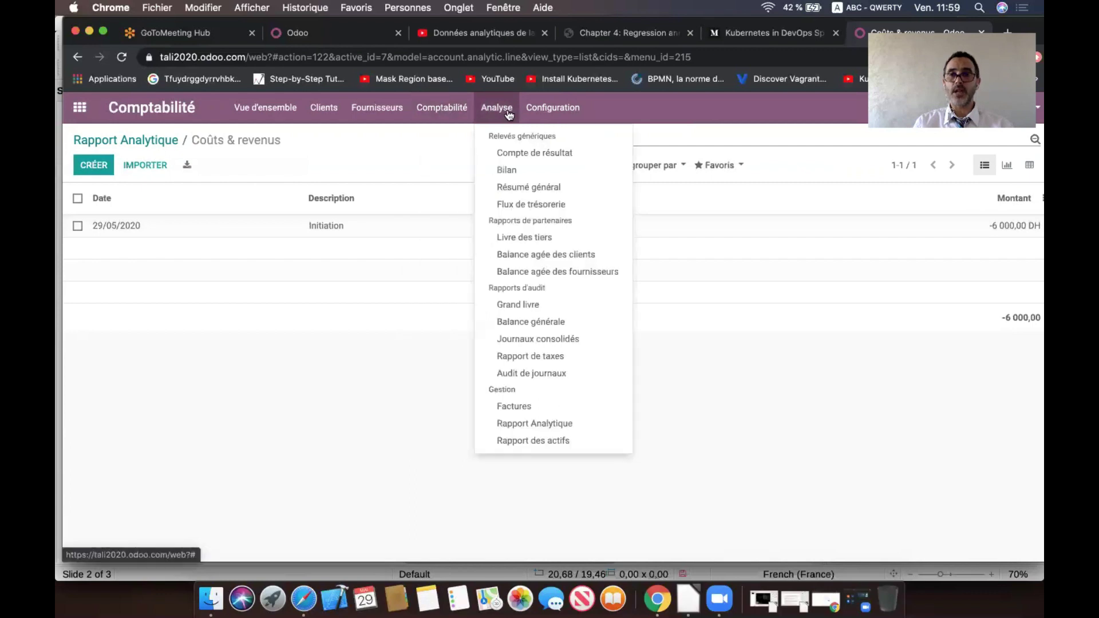
click(547, 158)
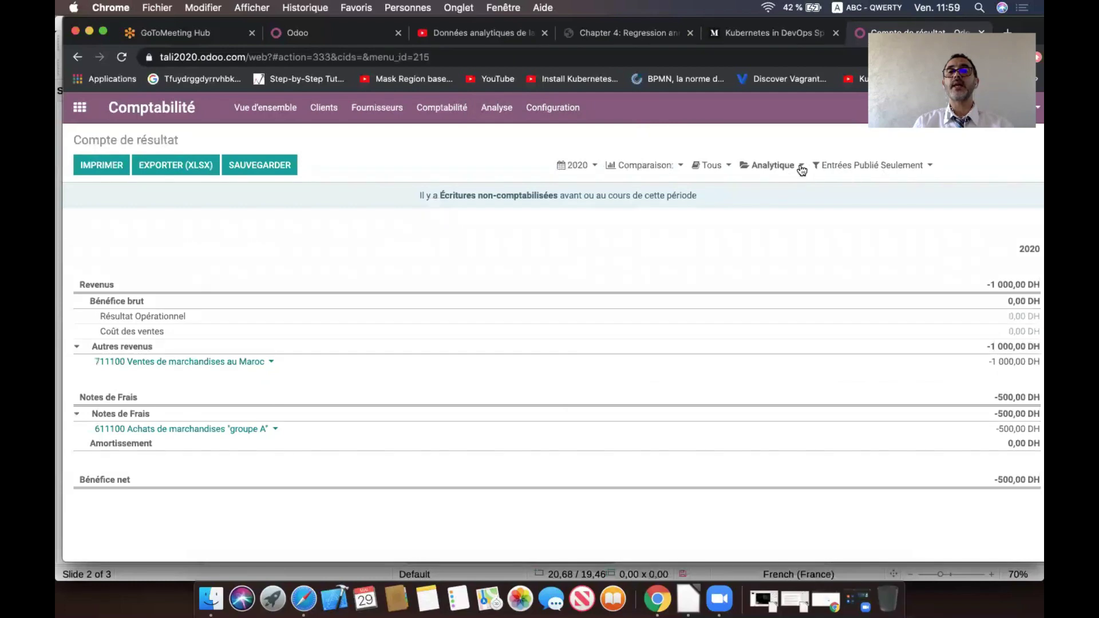
click(801, 170)
click(944, 193)
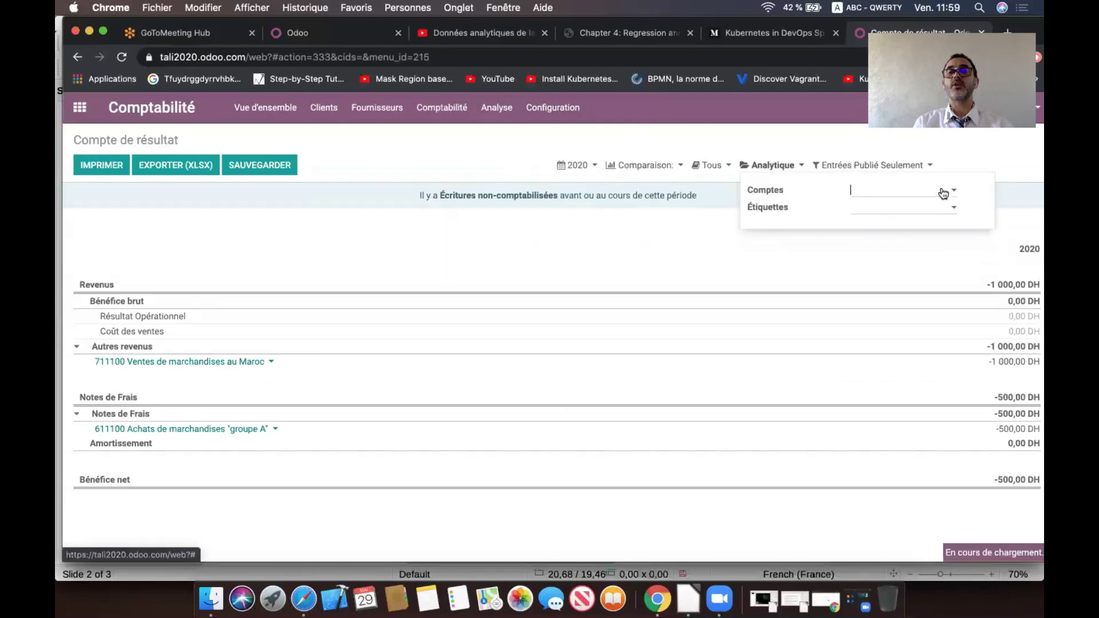
click(943, 192)
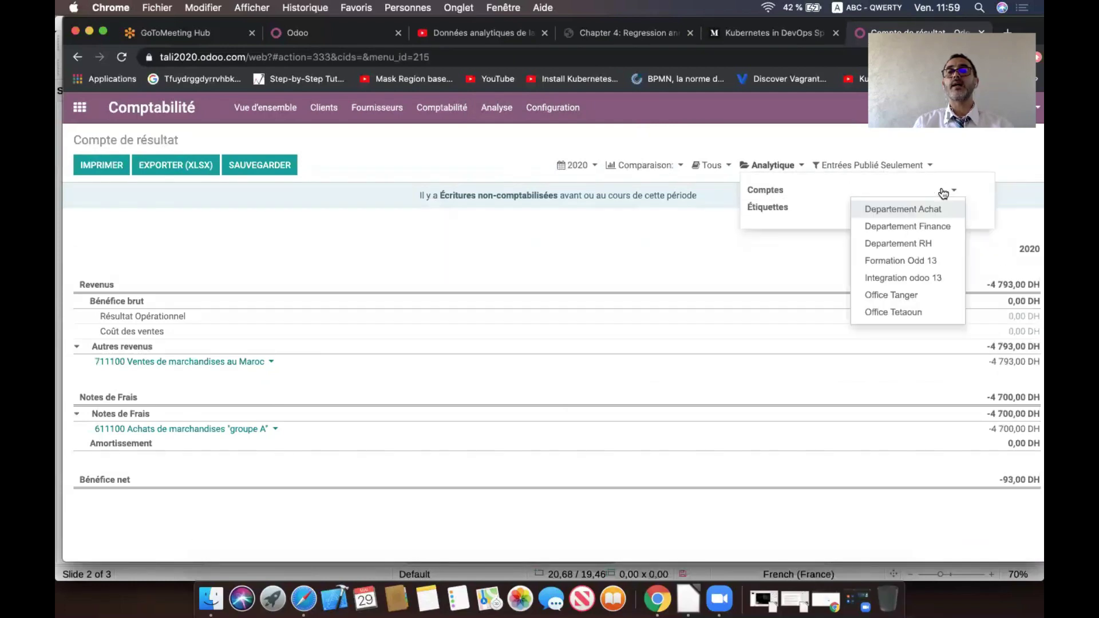
click(922, 262)
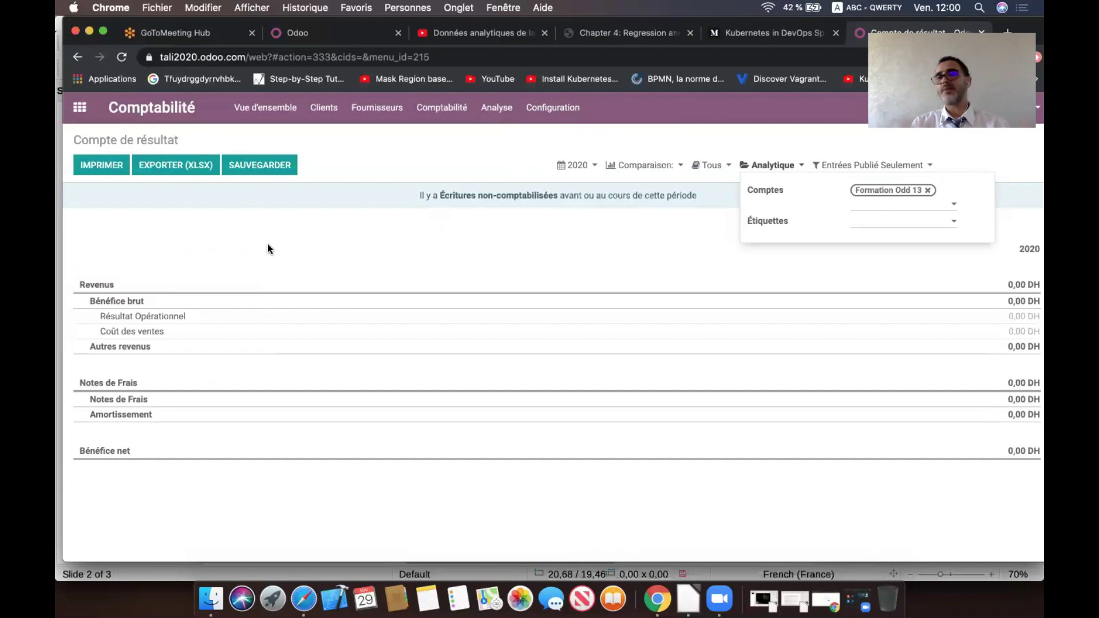
Step: Search the general Configuration settings for "bu" to examine the budget management option, and return to the applications overview
click(81, 108)
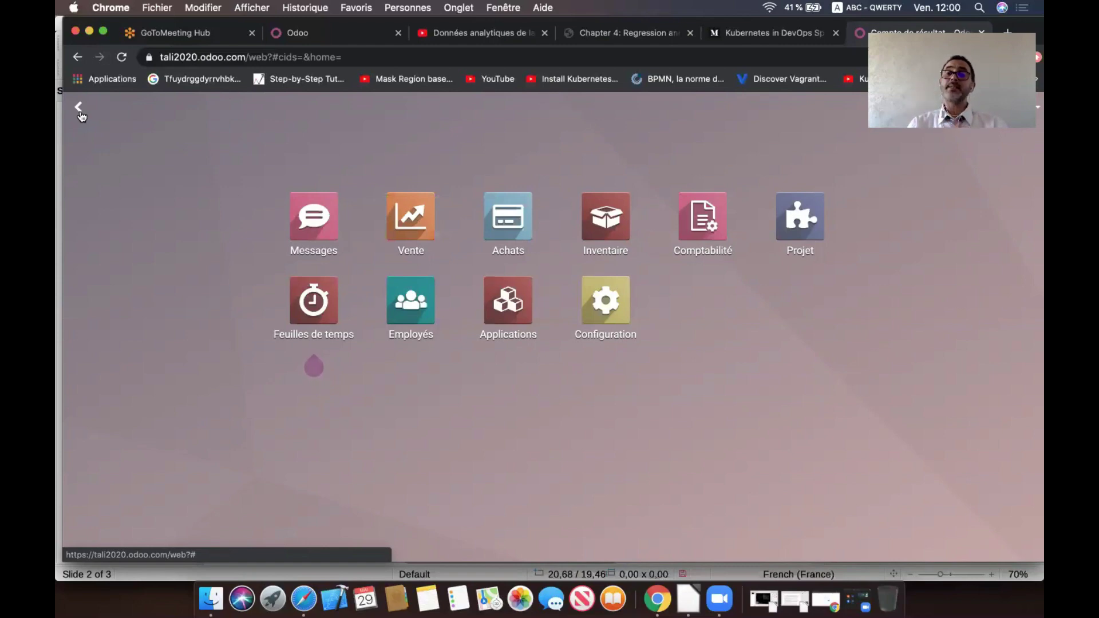
click(613, 304)
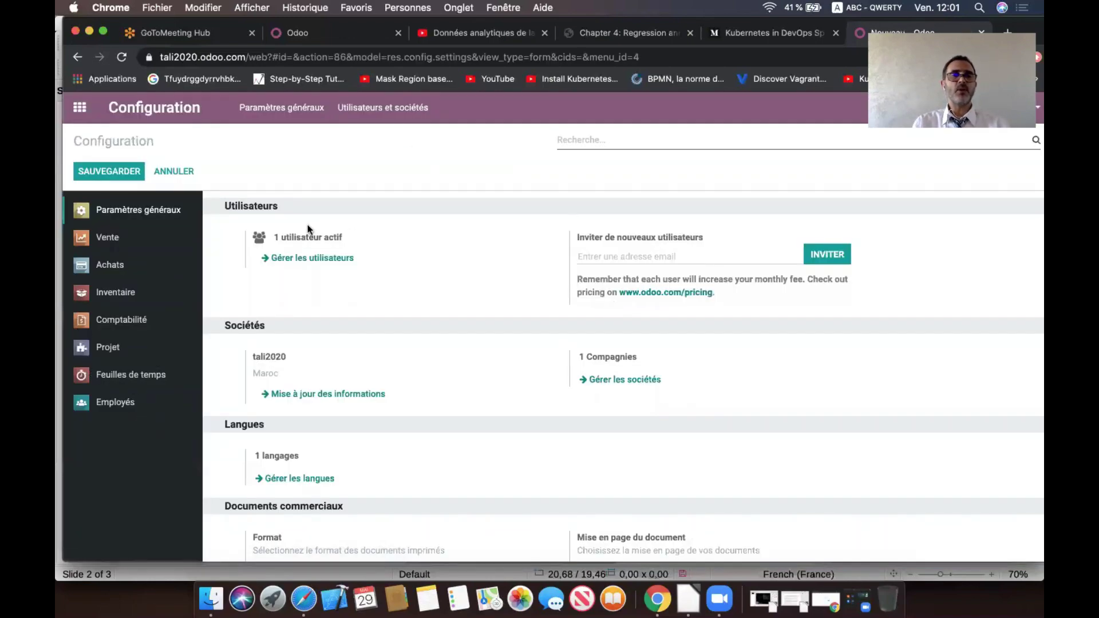
text(bu)
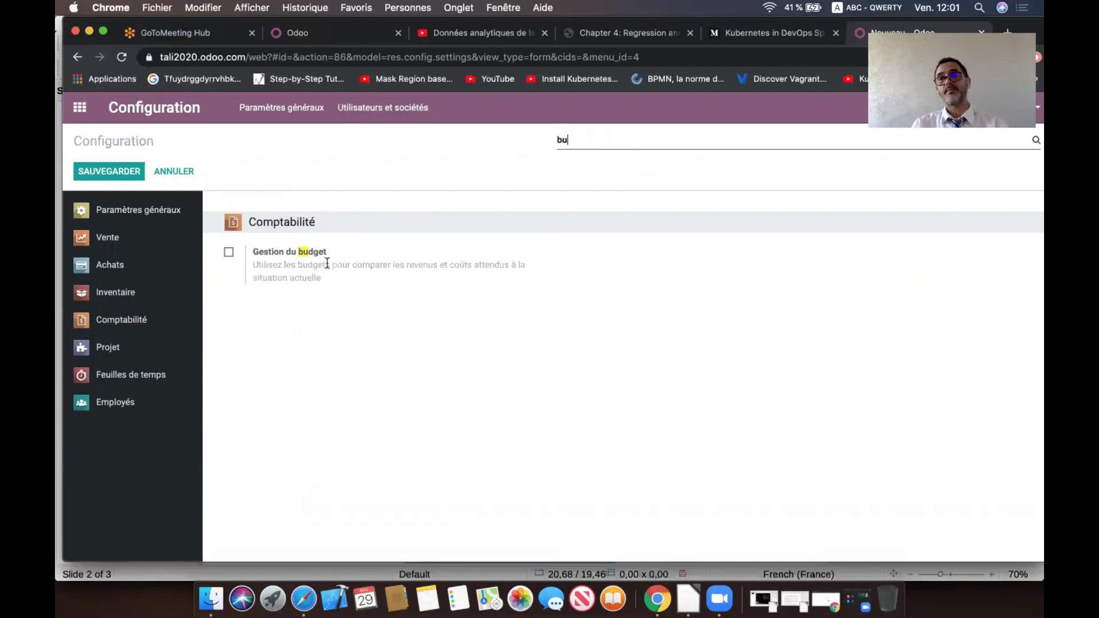
mouse_move(327, 262)
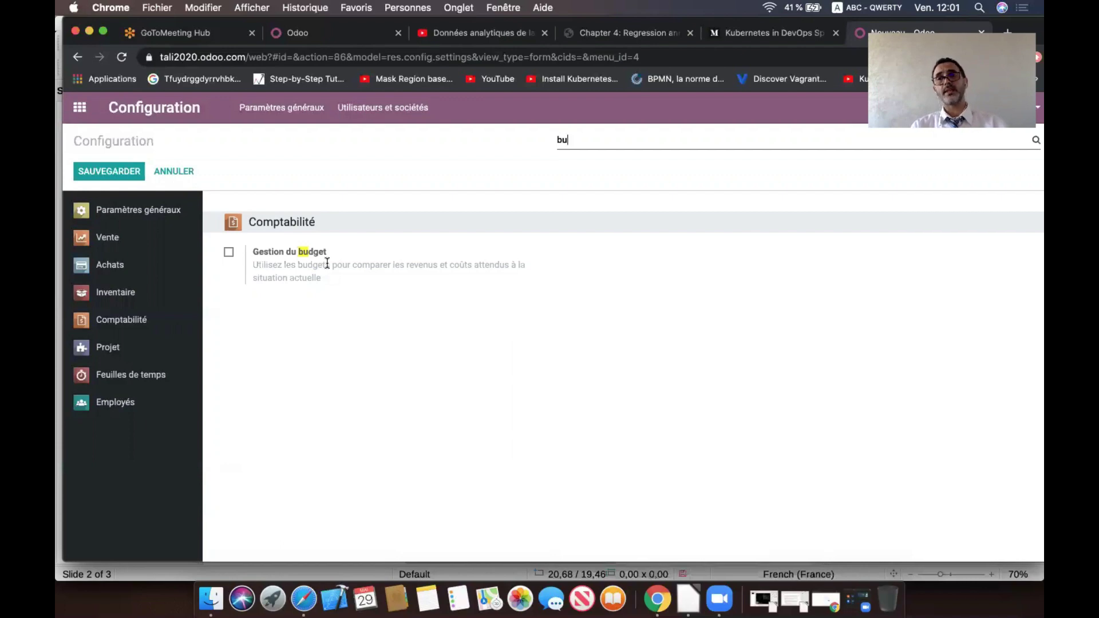
click(79, 107)
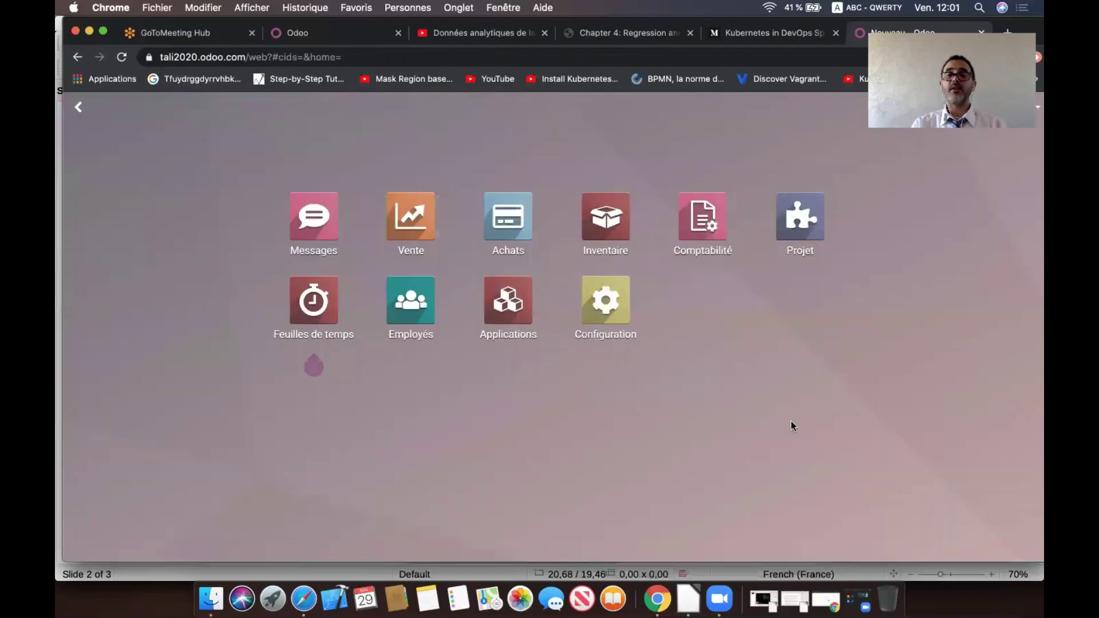